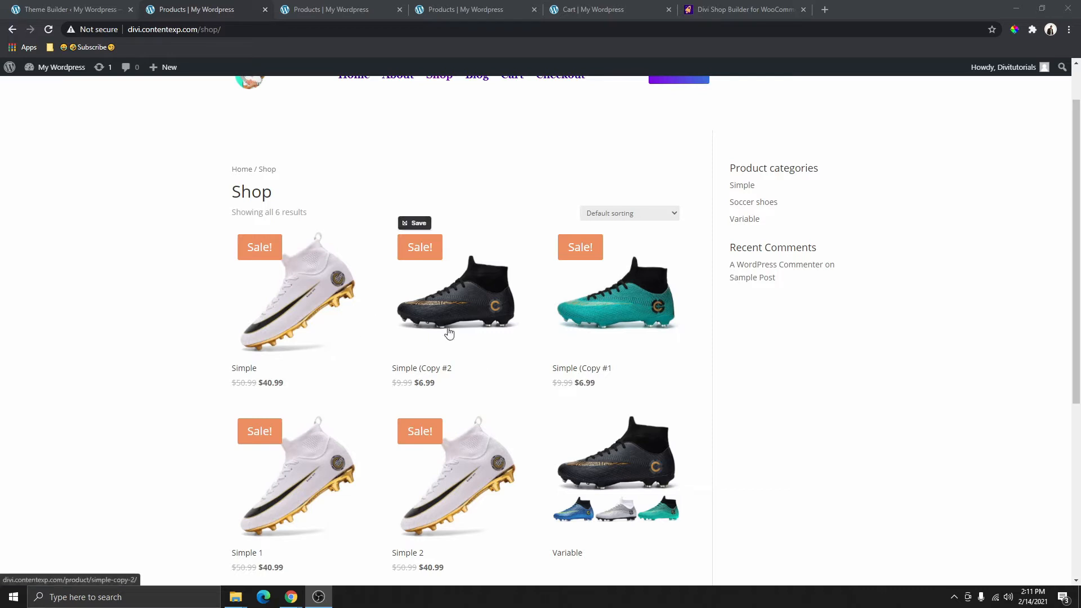
- Compare the default shop page with the restyled Soccer Shoes shop page, then open the Simple 1 product page
scroll(447, 332, down, 1)
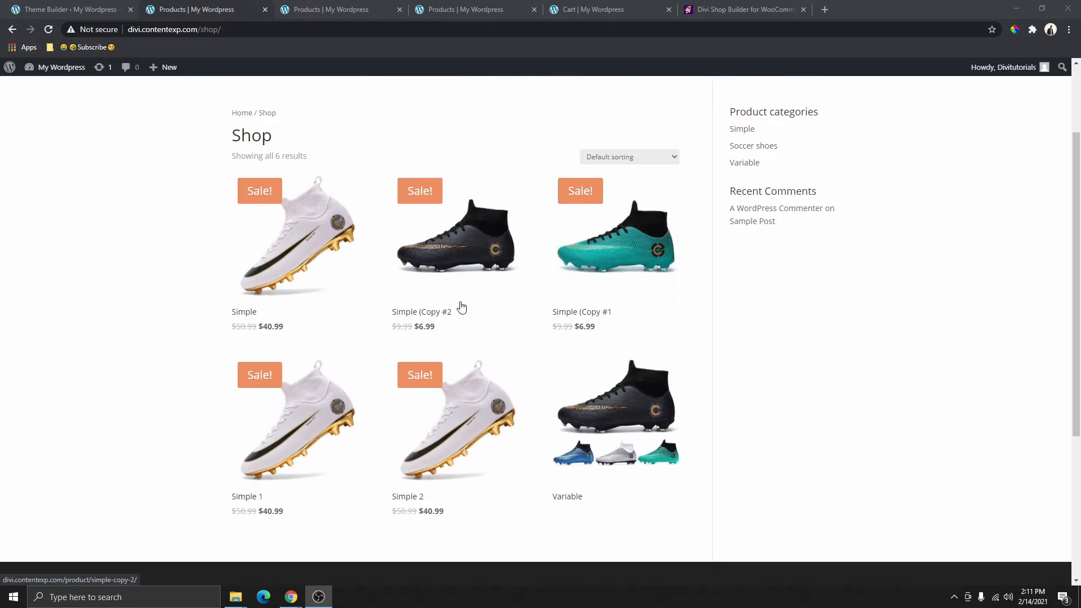
scroll(391, 266, down, 2)
scroll(397, 293, up, 3)
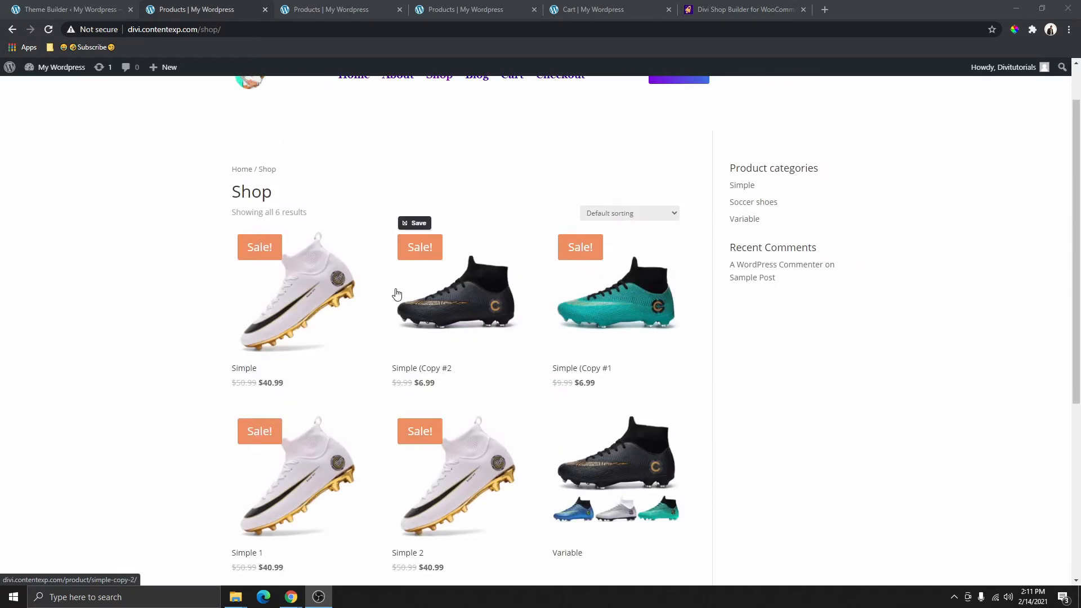
scroll(458, 298, up, 1)
scroll(454, 288, down, 3)
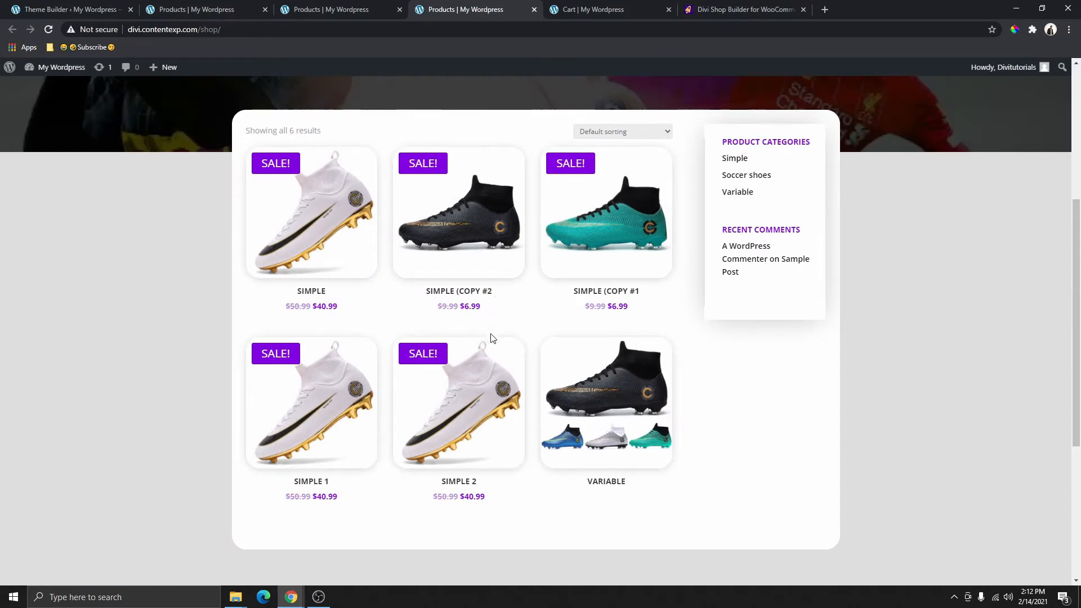
scroll(441, 340, up, 2)
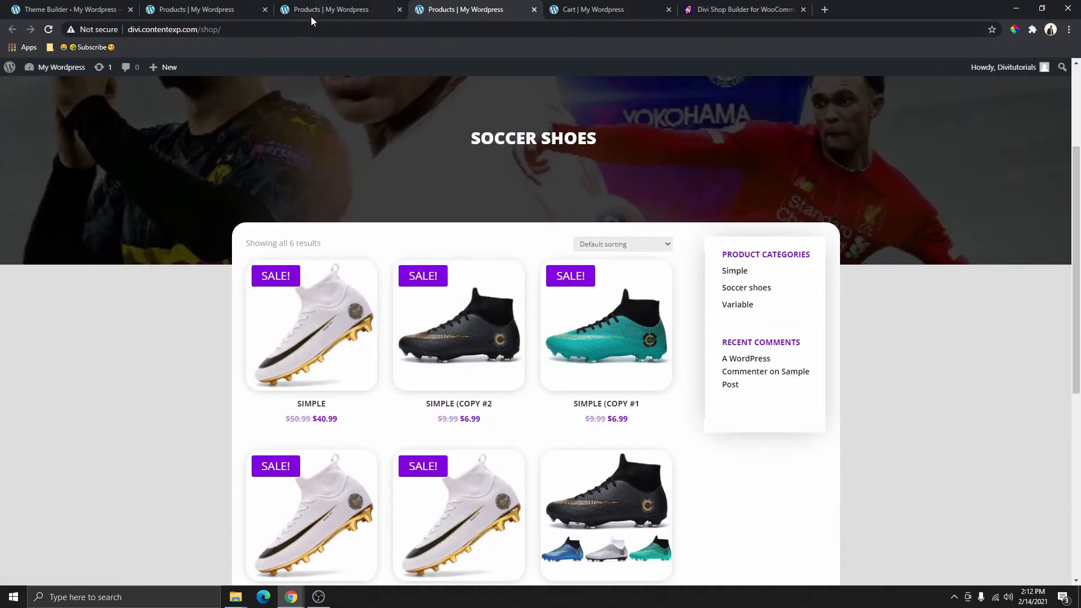
click(214, 10)
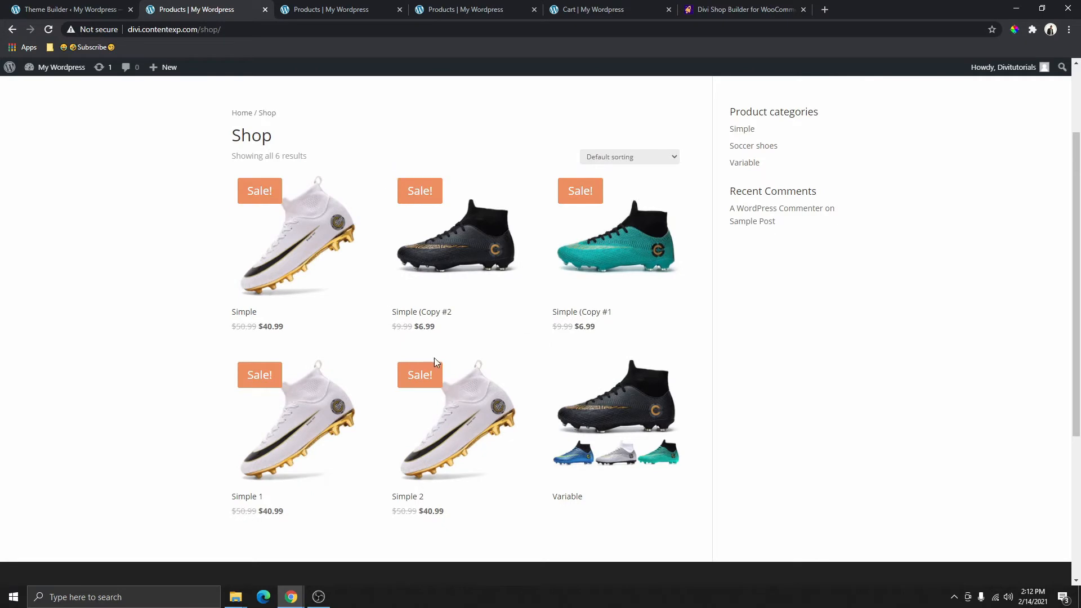
click(512, 10)
scroll(442, 360, down, 2)
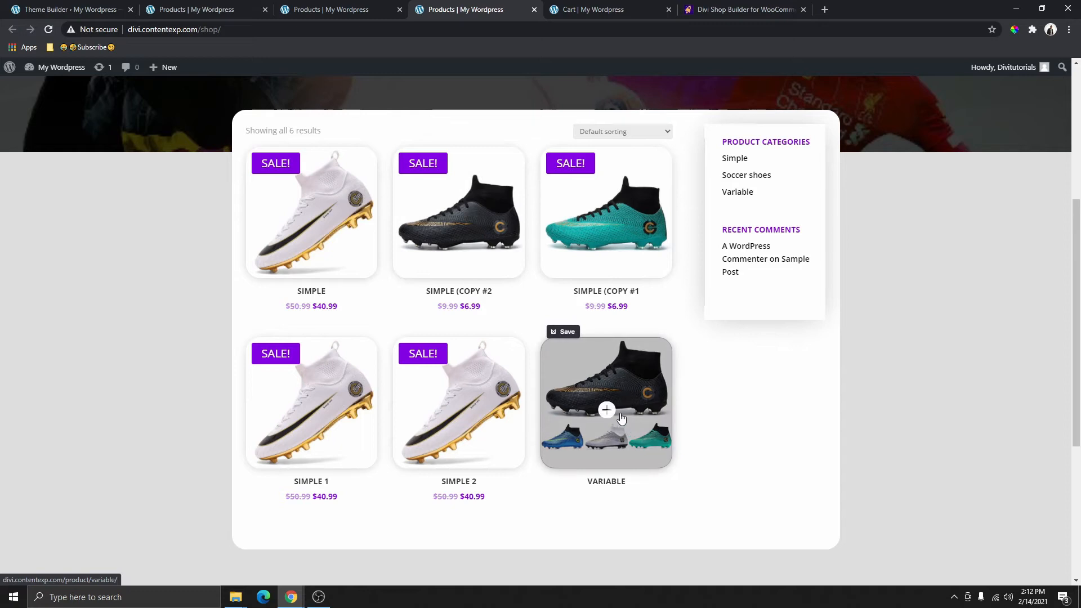
click(462, 263)
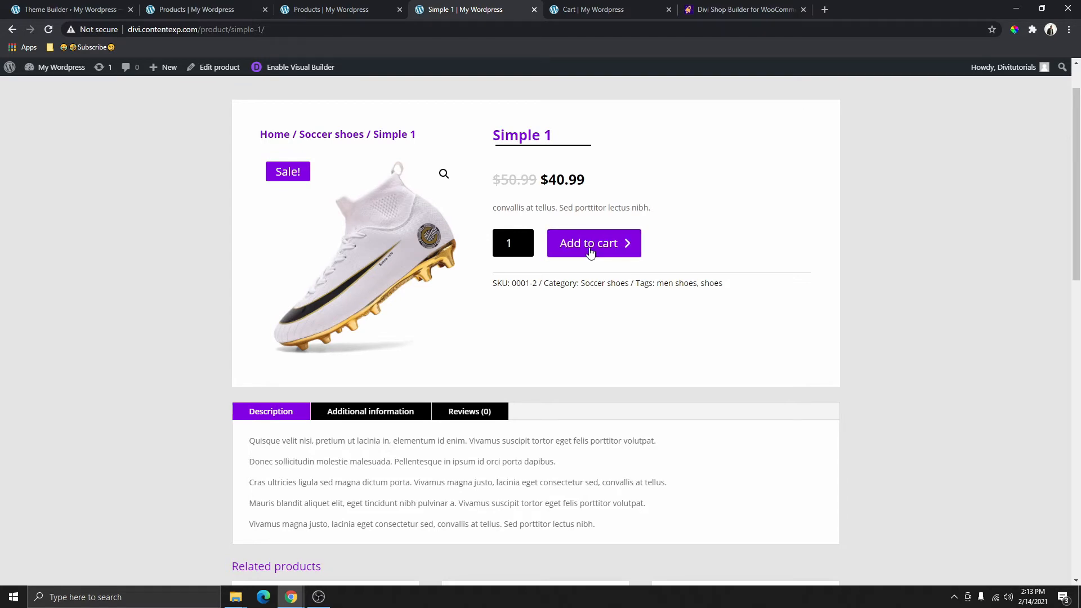
- Switch to the Soccer Shoes shop page that has add-to-cart buttons and look over its product grid
click(197, 11)
click(319, 10)
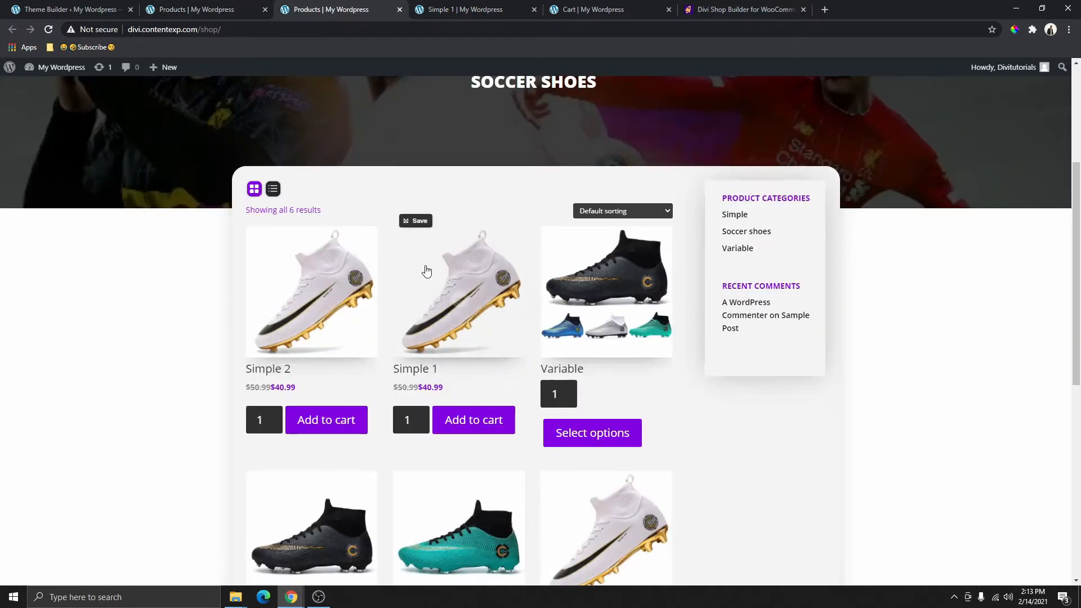
scroll(346, 271, down, 2)
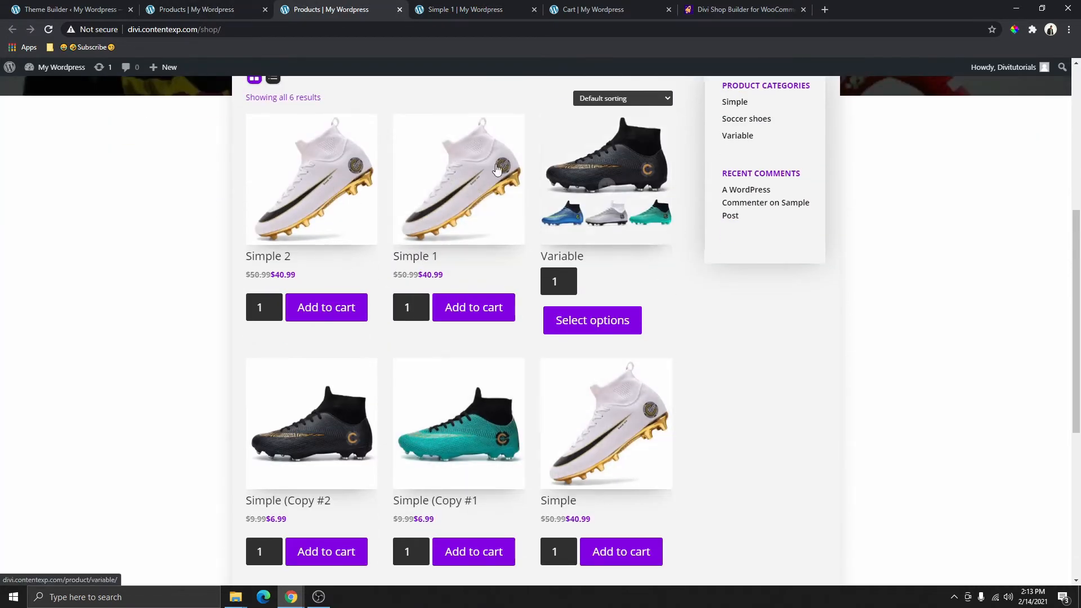
scroll(363, 220, up, 1)
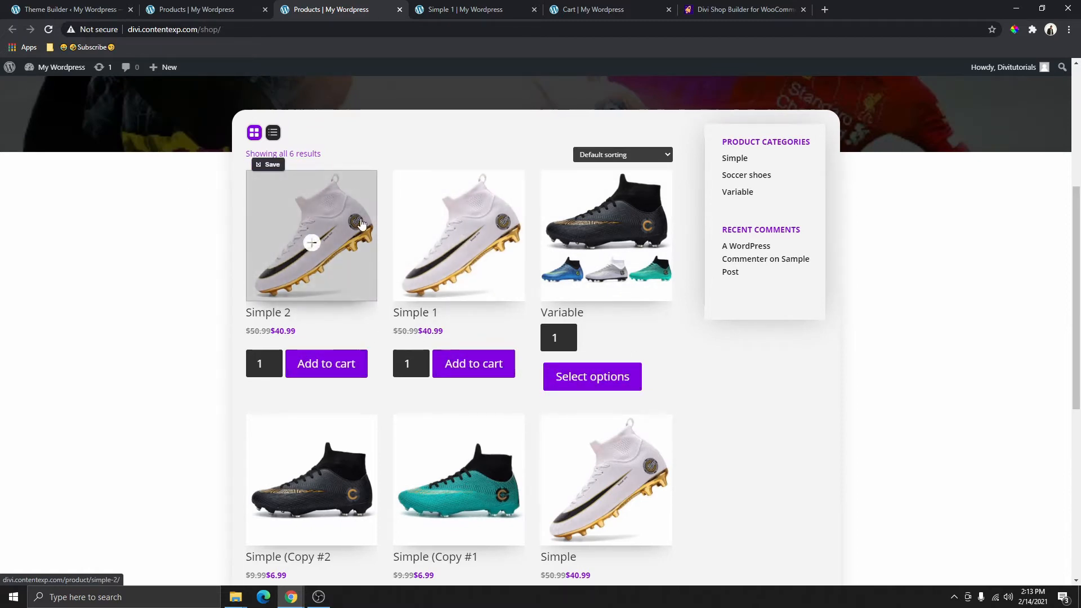
- Add Simple 1, Simple 2, Simple (Copy #2 and Simple to the cart directly from the shop's product grid
click(453, 360)
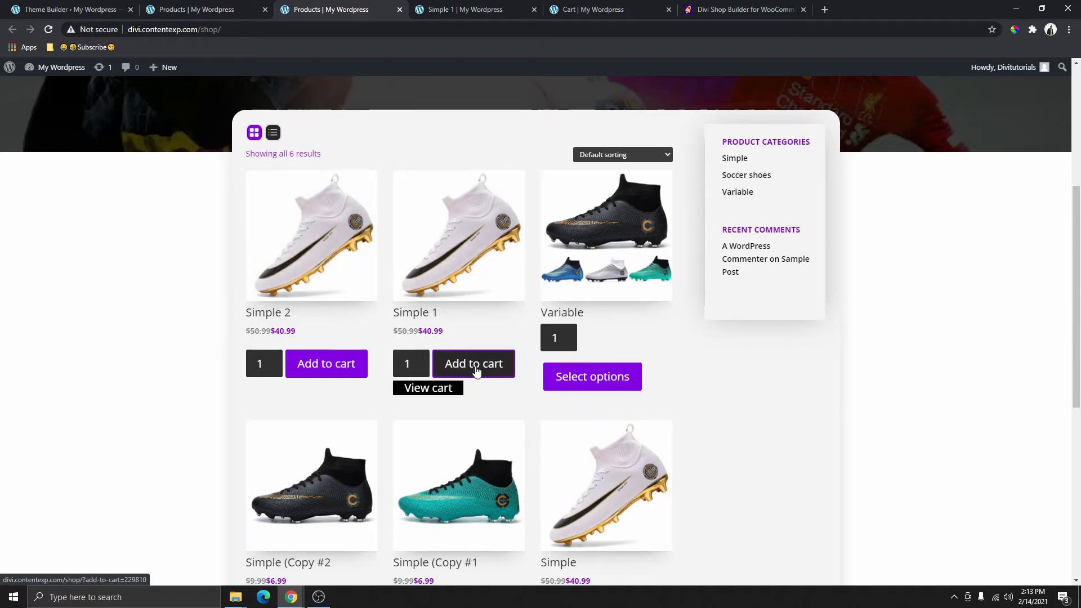
scroll(348, 499, down, 2)
click(348, 500)
click(620, 503)
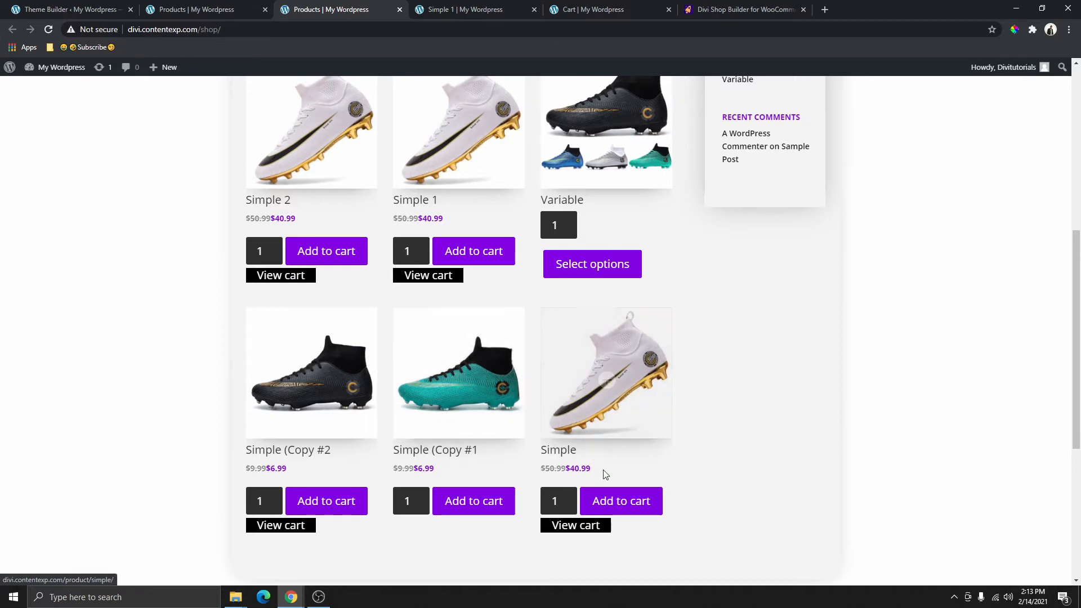
- Examine the whole Soccer Shoes shop layout, including the quantity fields, add-to-cart buttons and cart links under the products
scroll(442, 431, up, 1)
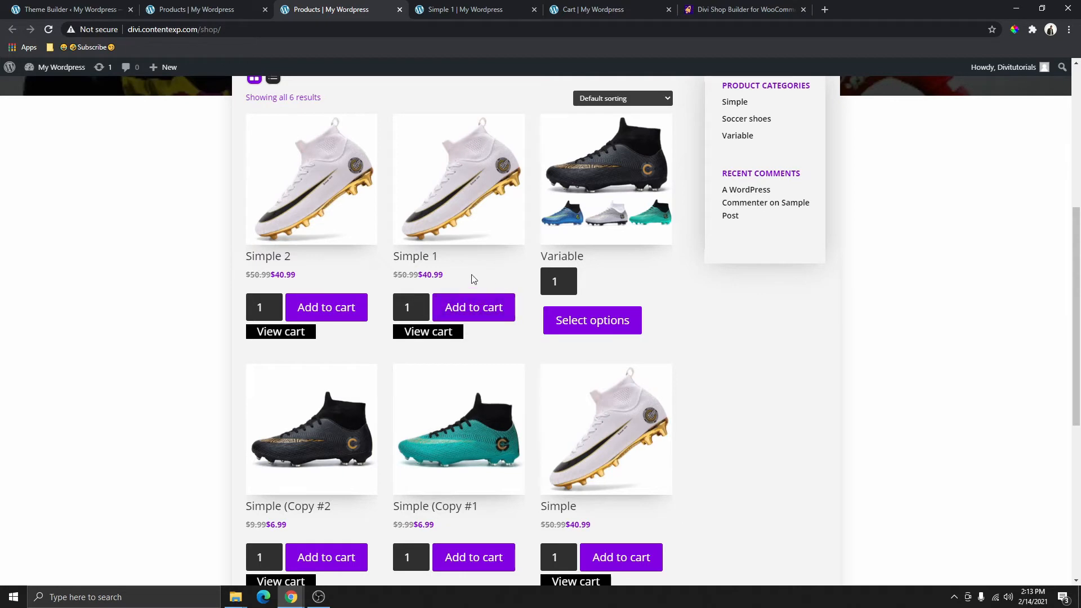
scroll(494, 287, down, 2)
scroll(478, 334, up, 1)
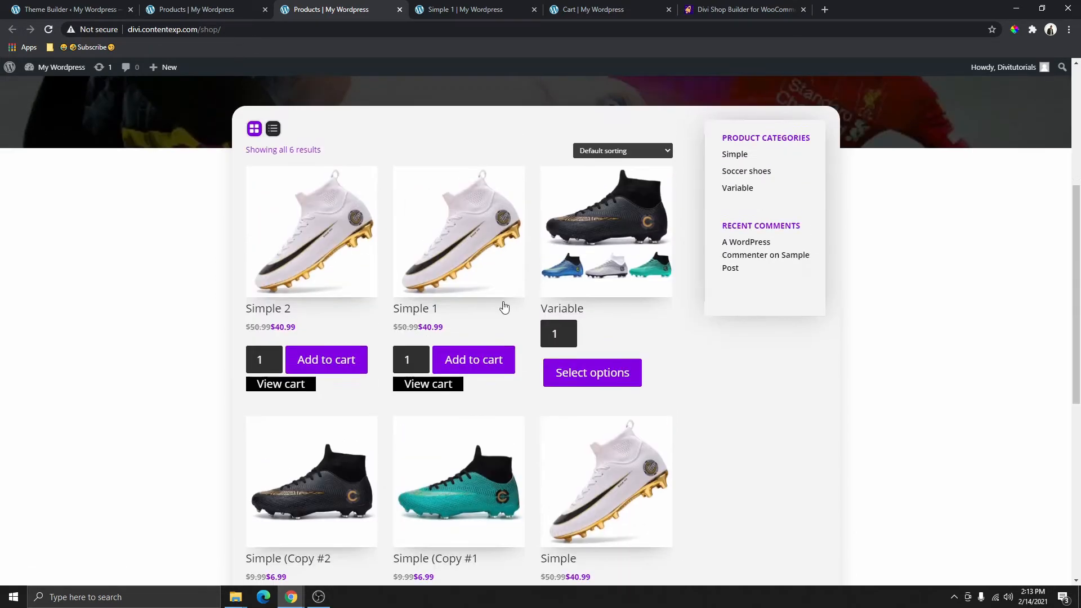
scroll(484, 326, up, 2)
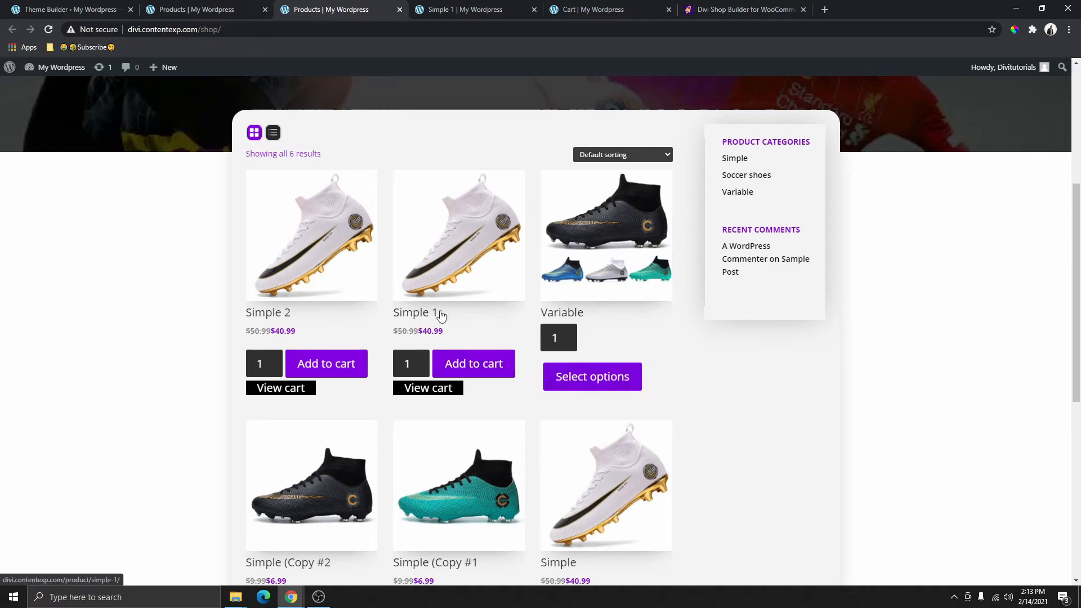
click(460, 362)
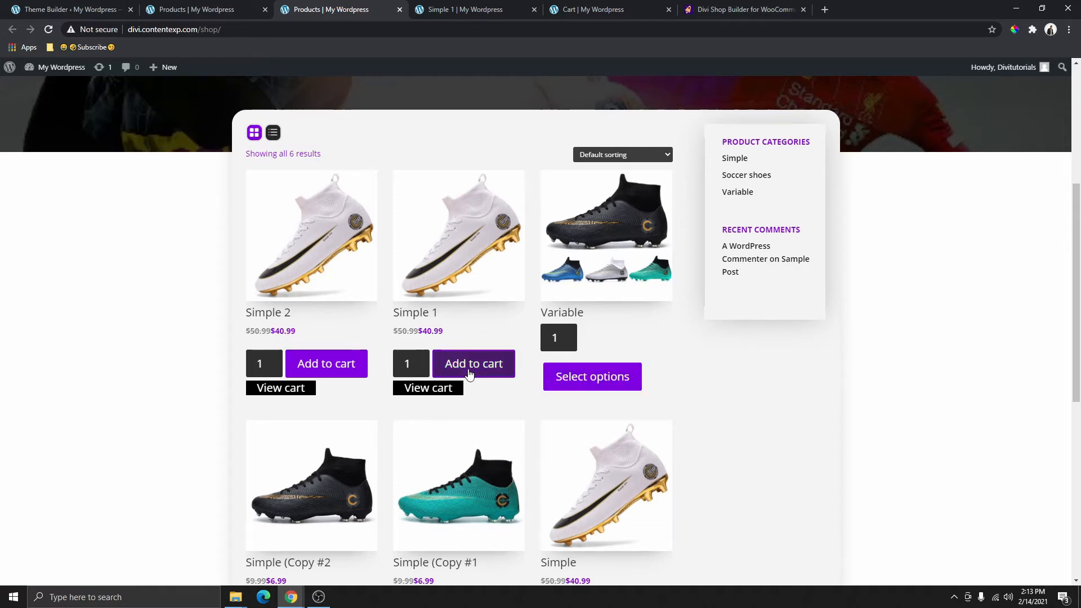
scroll(436, 341, down, 2)
scroll(435, 342, down, 1)
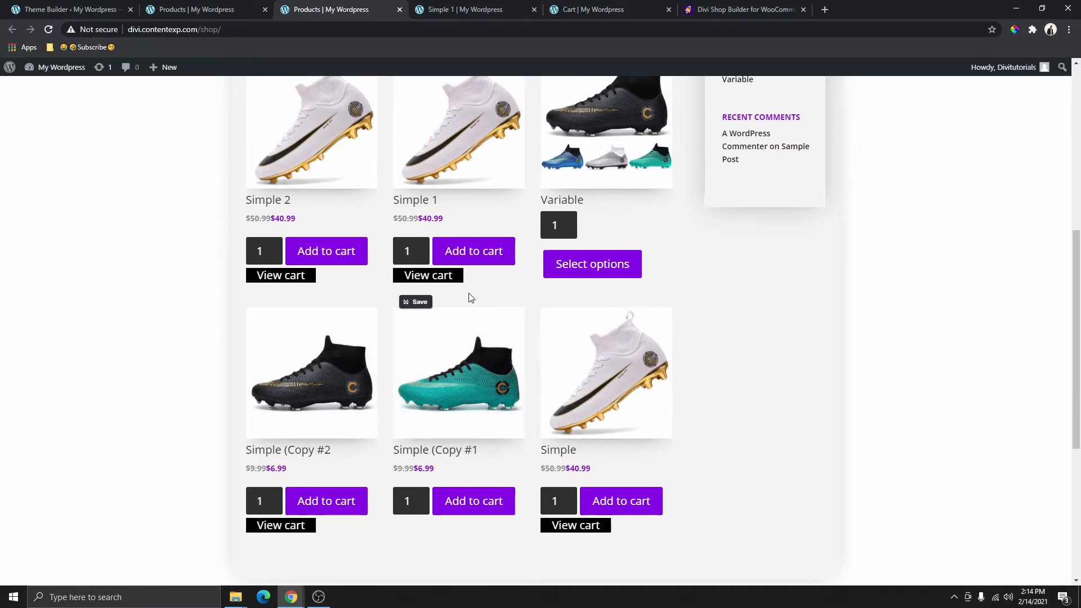
scroll(455, 315, down, 3)
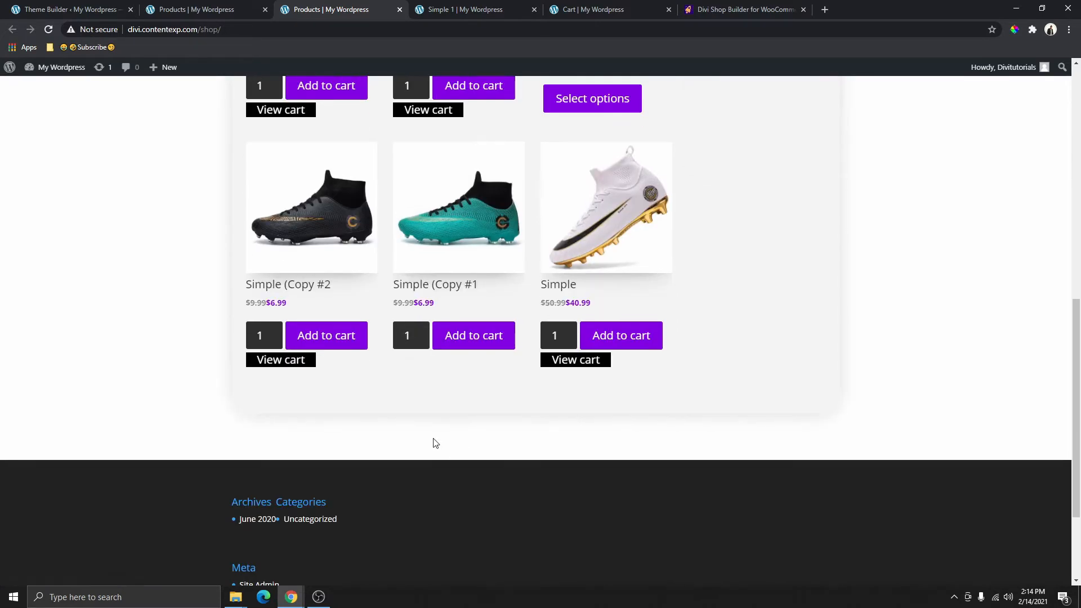
scroll(434, 442, up, 8)
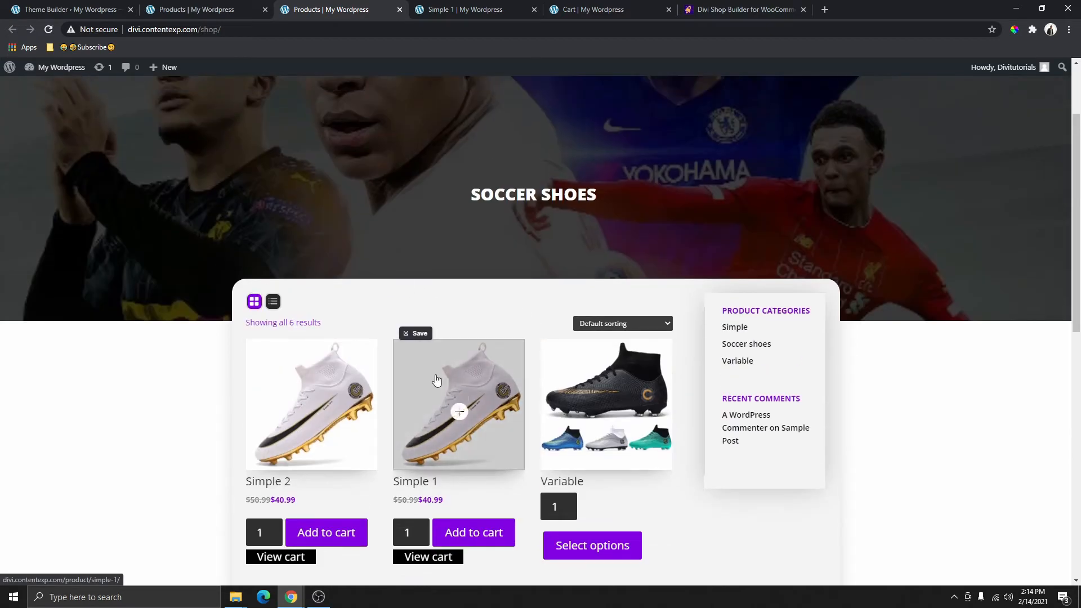
- View the Divi Shop Builder product page, then examine the customized cart page's item table and order summary
click(740, 11)
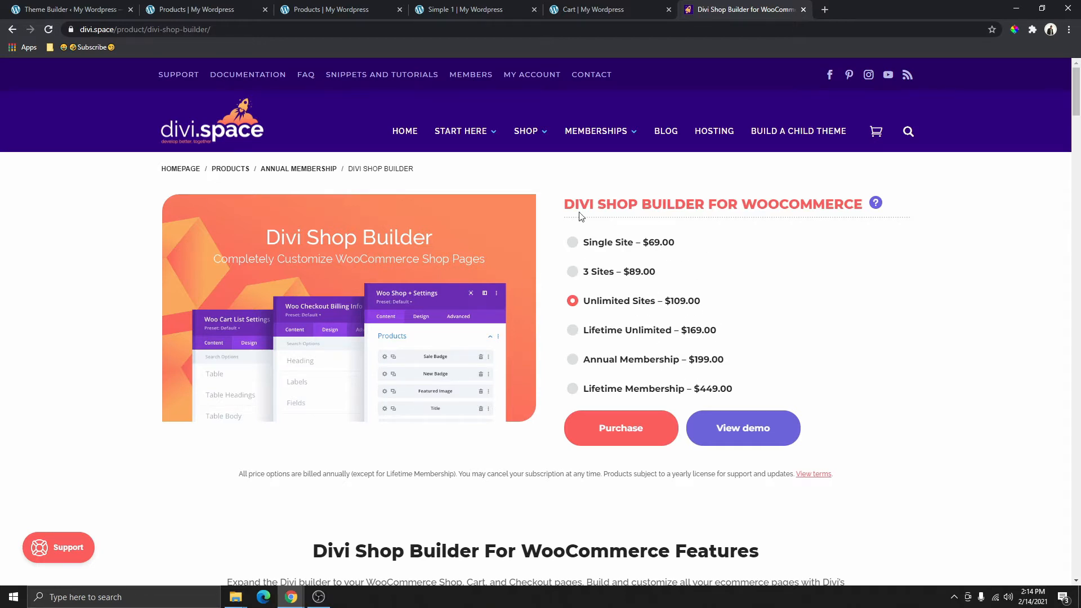
click(603, 10)
scroll(359, 251, down, 2)
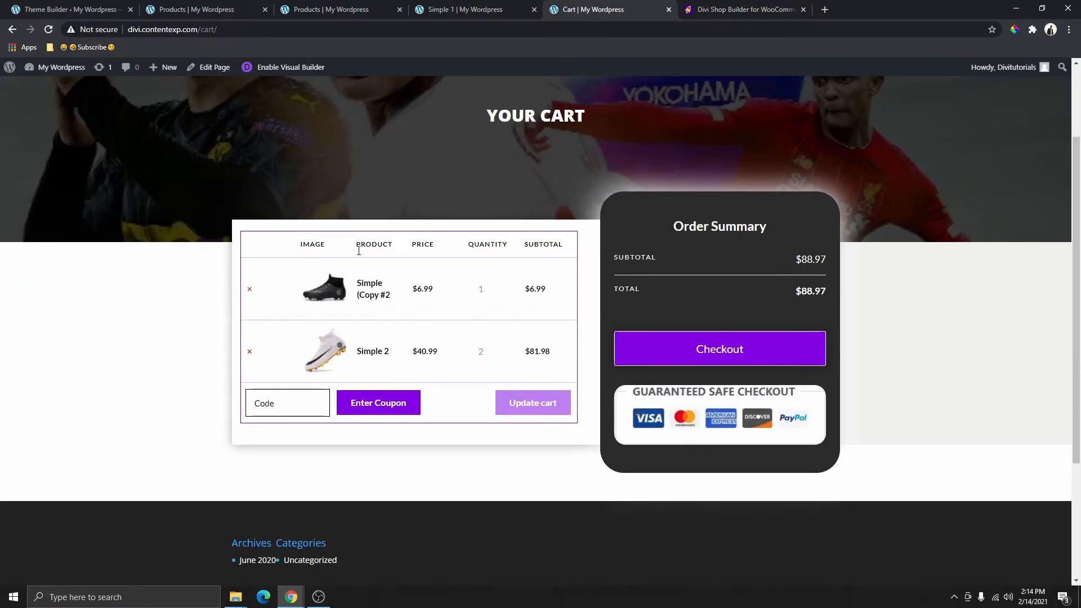
scroll(358, 252, up, 2)
scroll(595, 322, down, 2)
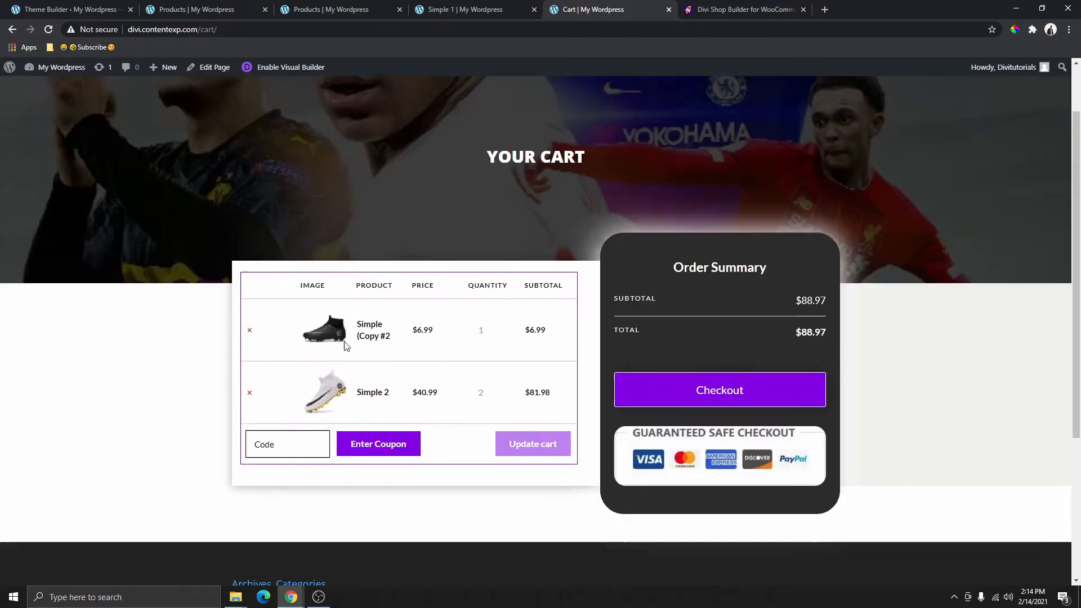
scroll(644, 328, up, 2)
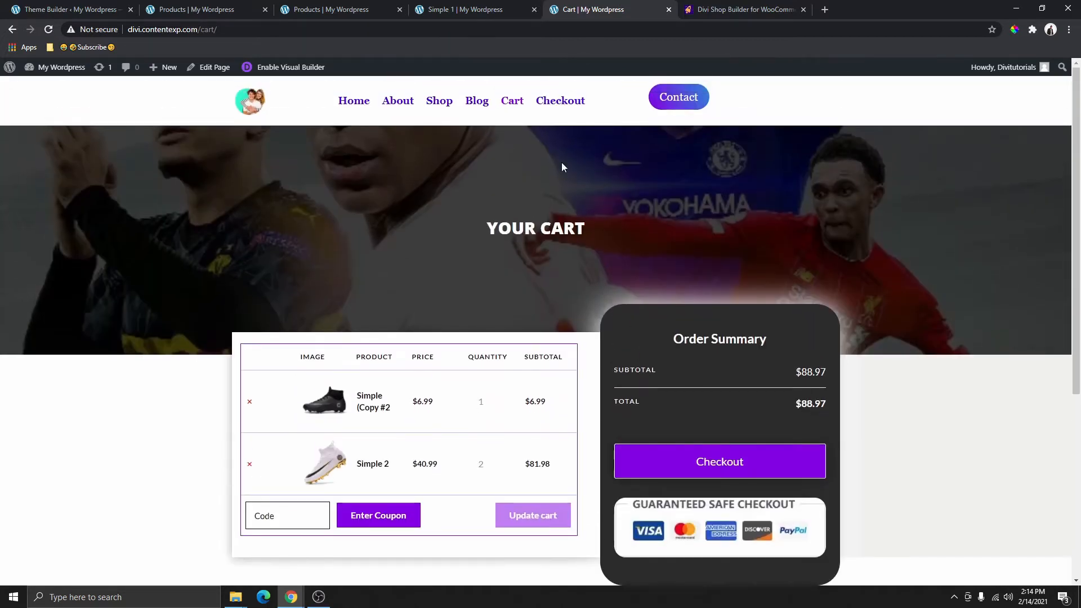
- Open the site's Checkout page and look through the billing details form and order table
click(560, 101)
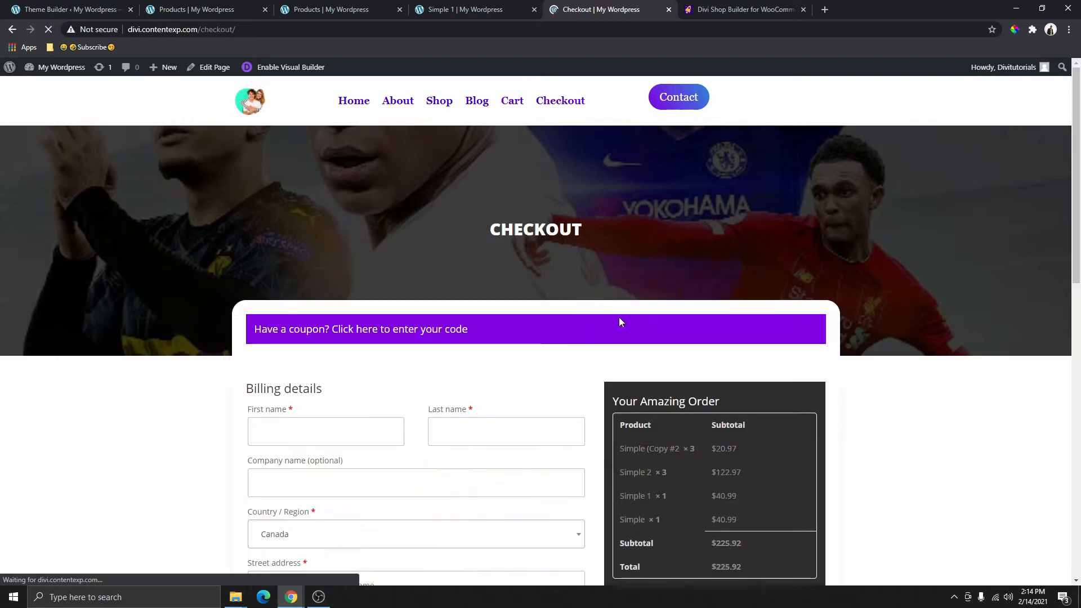
scroll(619, 316, down, 3)
scroll(501, 395, up, 3)
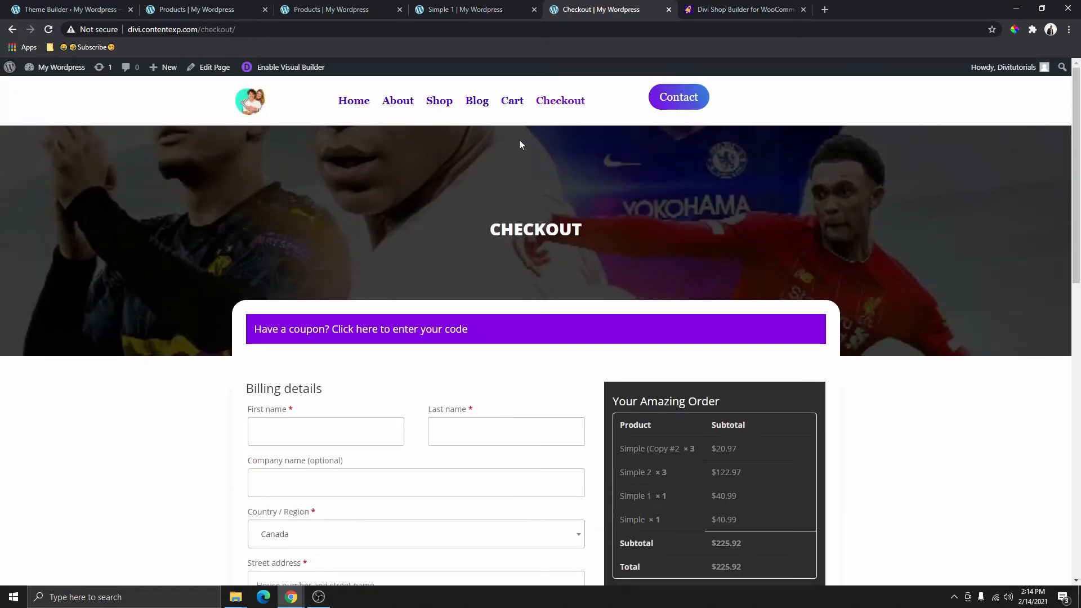
- Revisit the Divi Shop Builder product page and the Soccer Shoes shop page with add-to-cart buttons
click(750, 11)
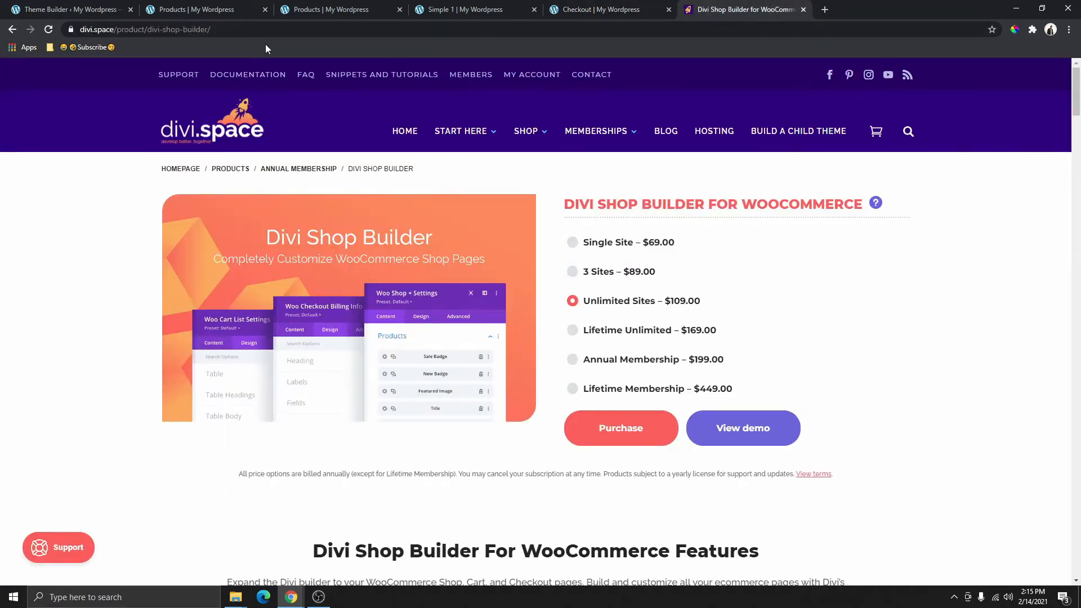
click(217, 10)
click(315, 10)
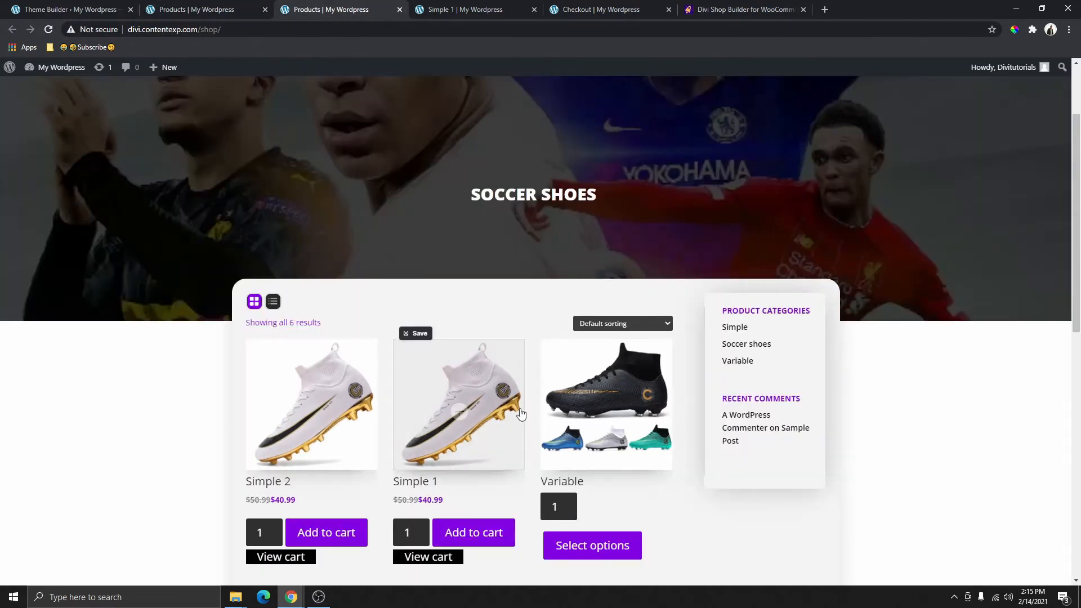
scroll(523, 356, down, 1)
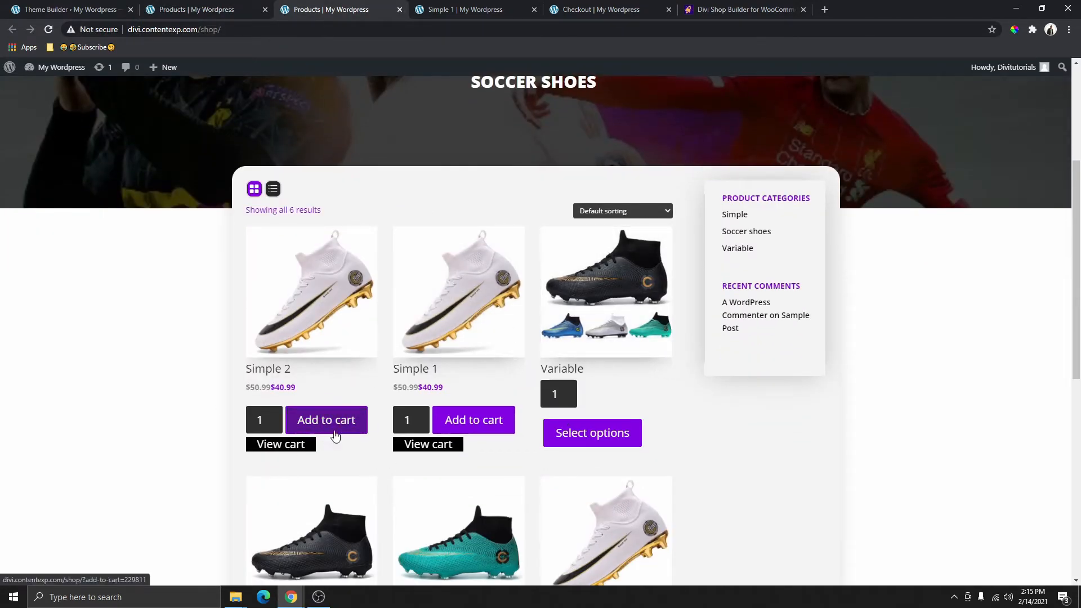
- Revisit the Checkout page, then examine the Divi Shop Builder product page's pricing options and features section
click(606, 16)
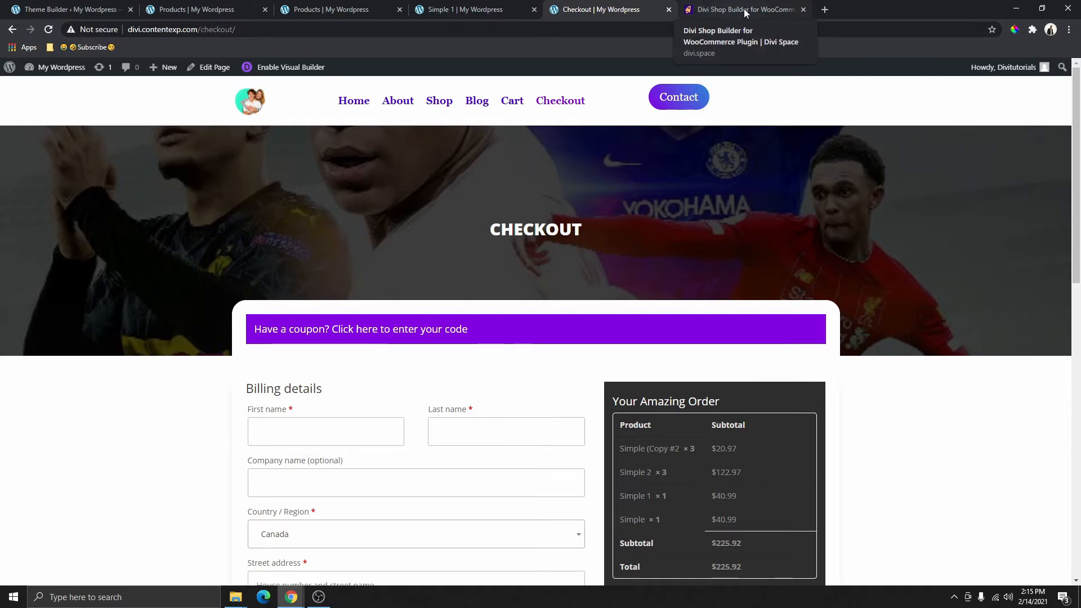
click(725, 9)
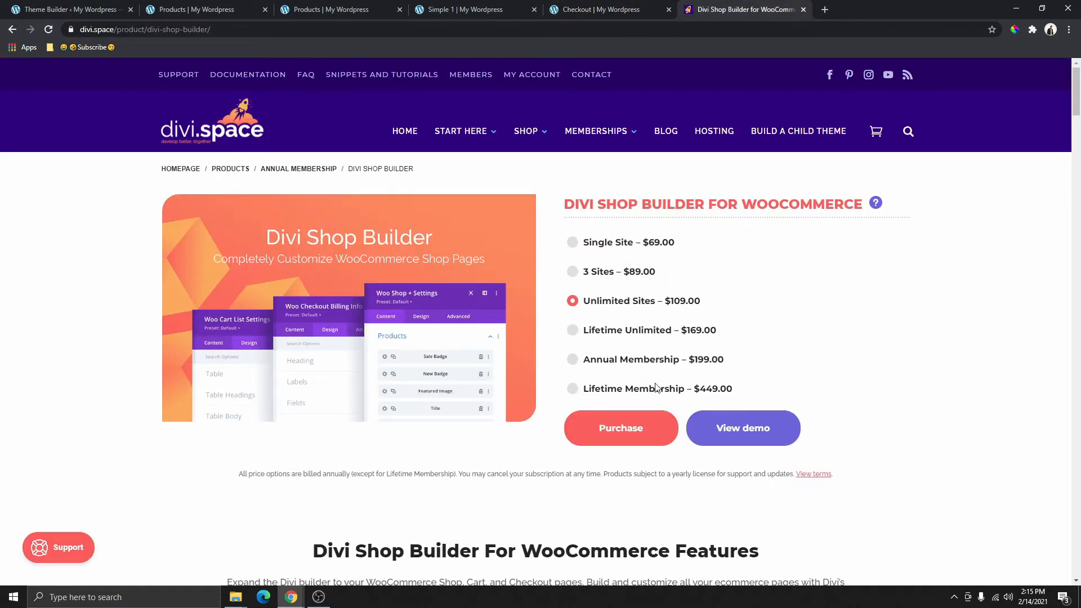
scroll(694, 392, down, 3)
scroll(670, 345, up, 3)
scroll(654, 471, down, 1)
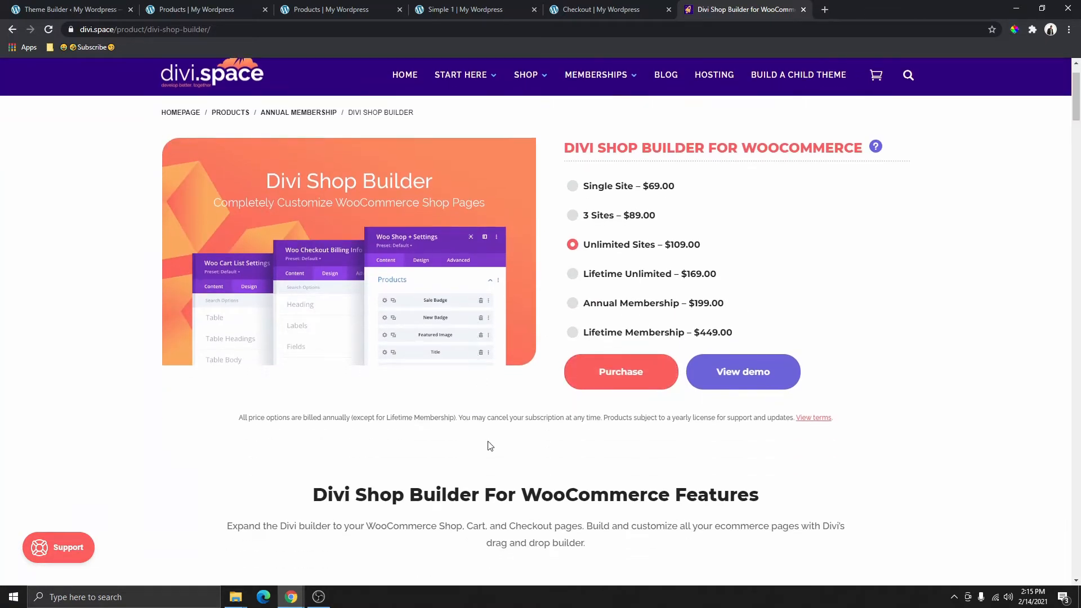
scroll(487, 444, up, 1)
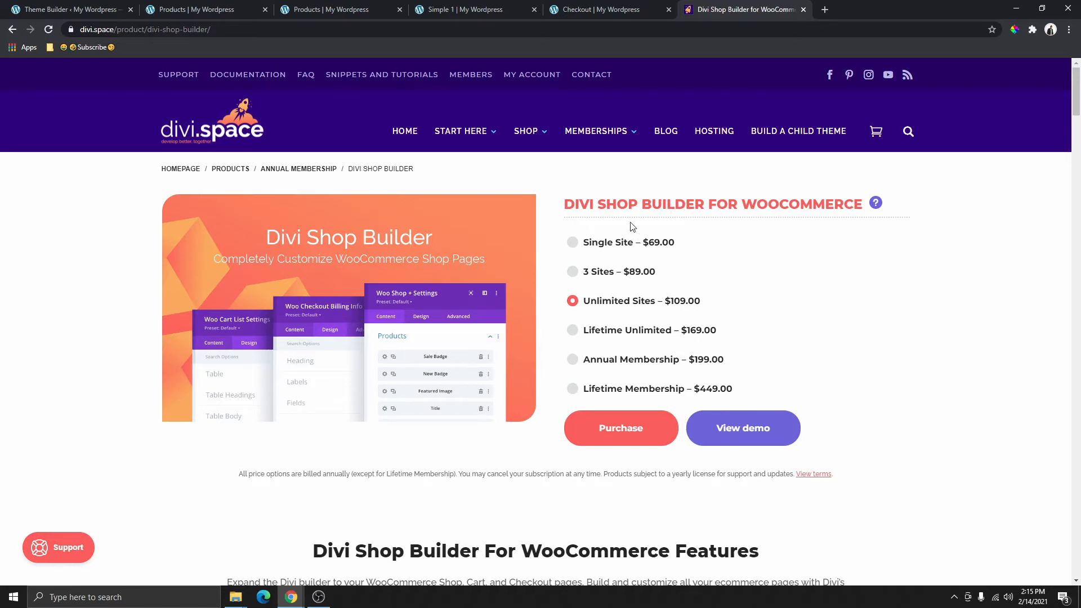
- Look over the customized Checkout page once more and open the Cart page from the site navigation
click(544, 12)
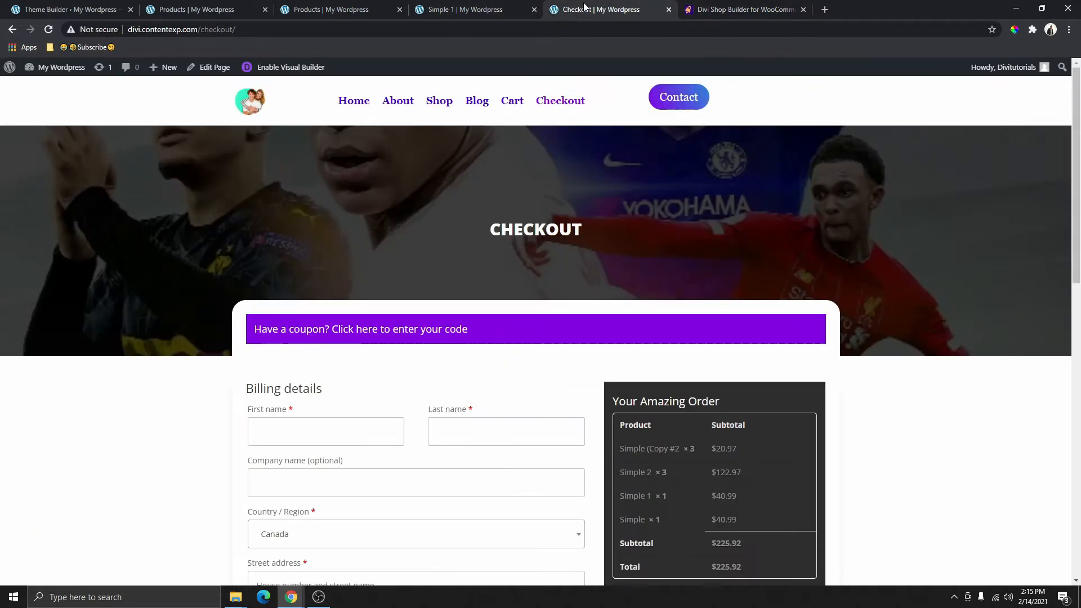
scroll(543, 190, down, 2)
scroll(558, 149, up, 2)
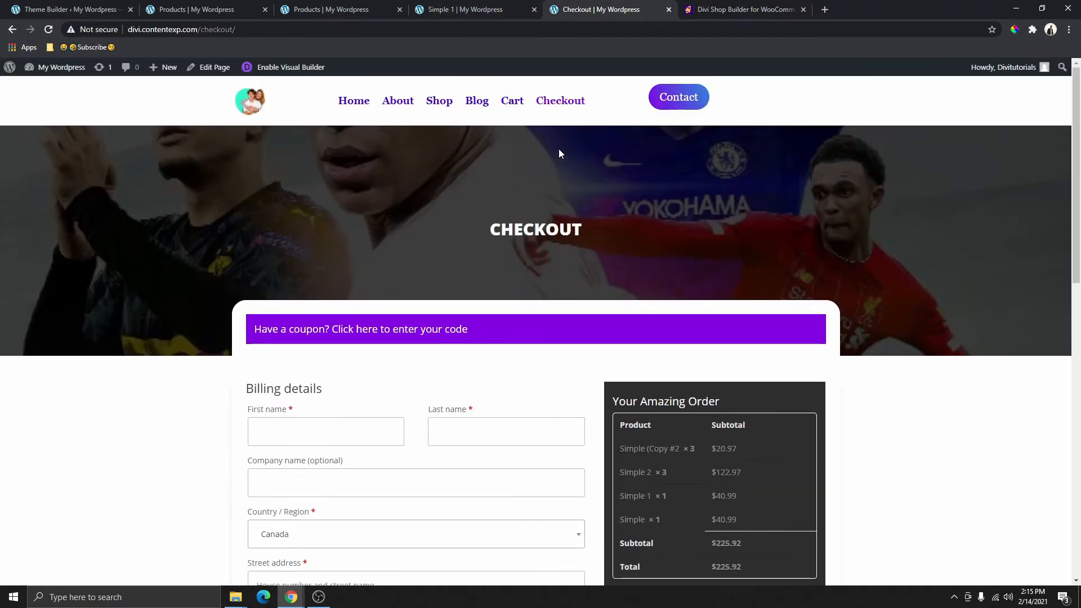
click(511, 104)
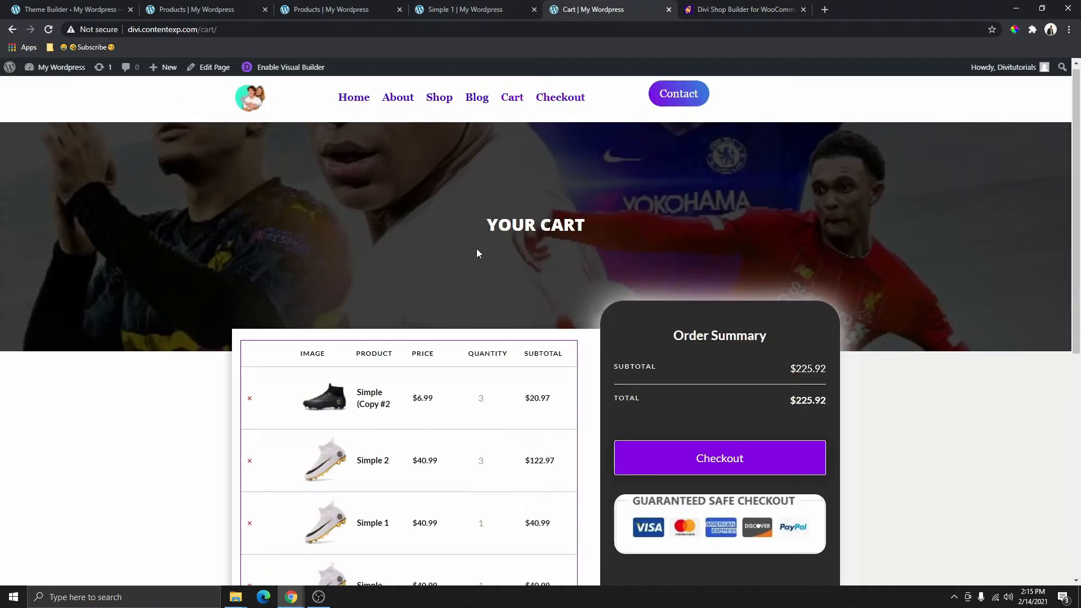
- Examine the customized Cart page's product table and order summary, and revisit the Divi Shop Builder product page's pricing options
scroll(393, 329, down, 3)
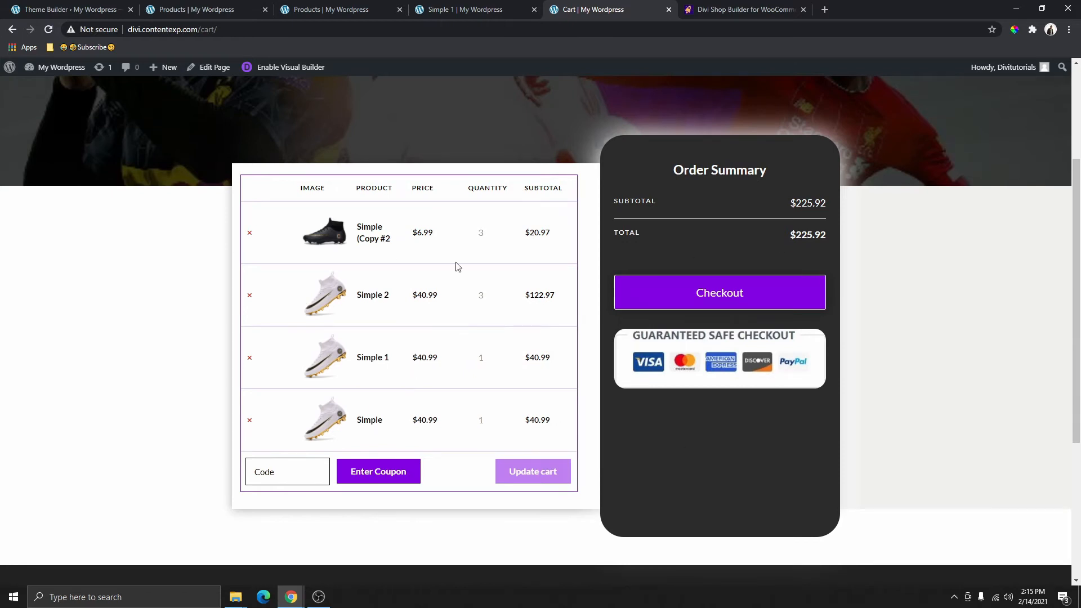
scroll(462, 381, up, 3)
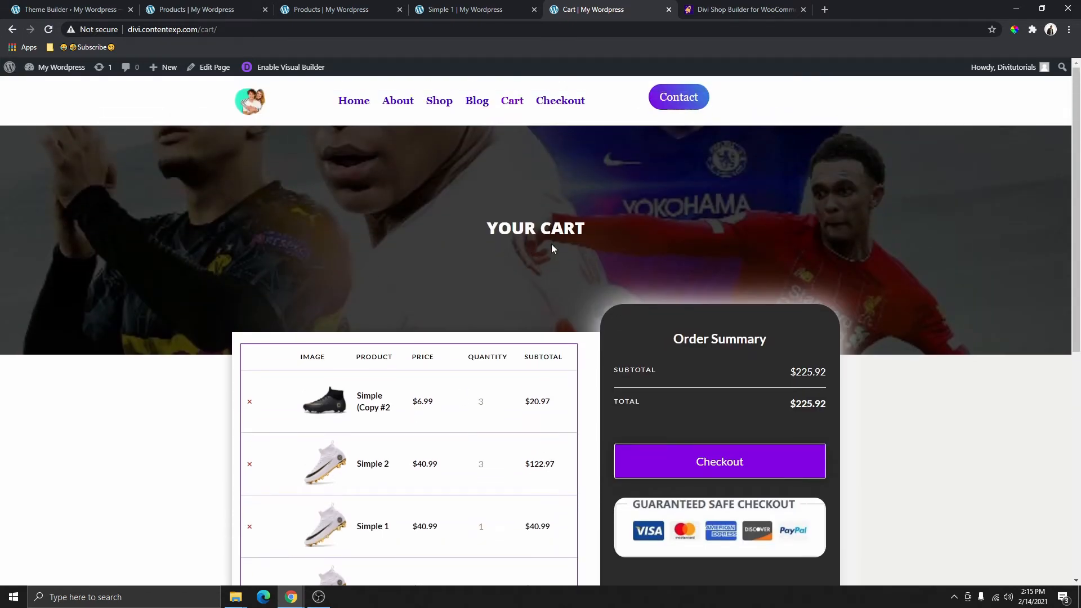
click(732, 10)
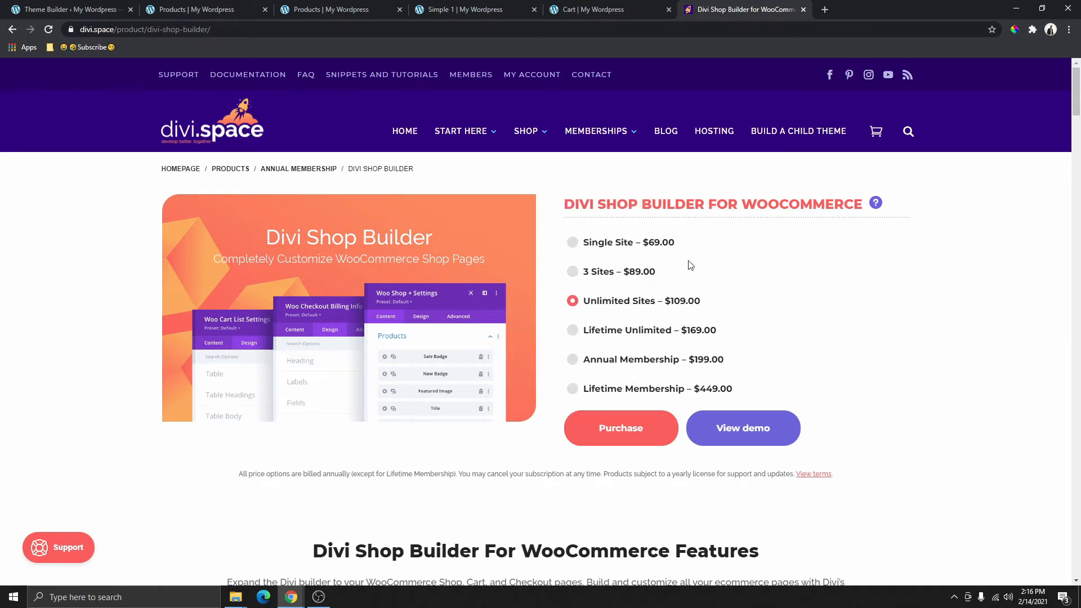
click(590, 10)
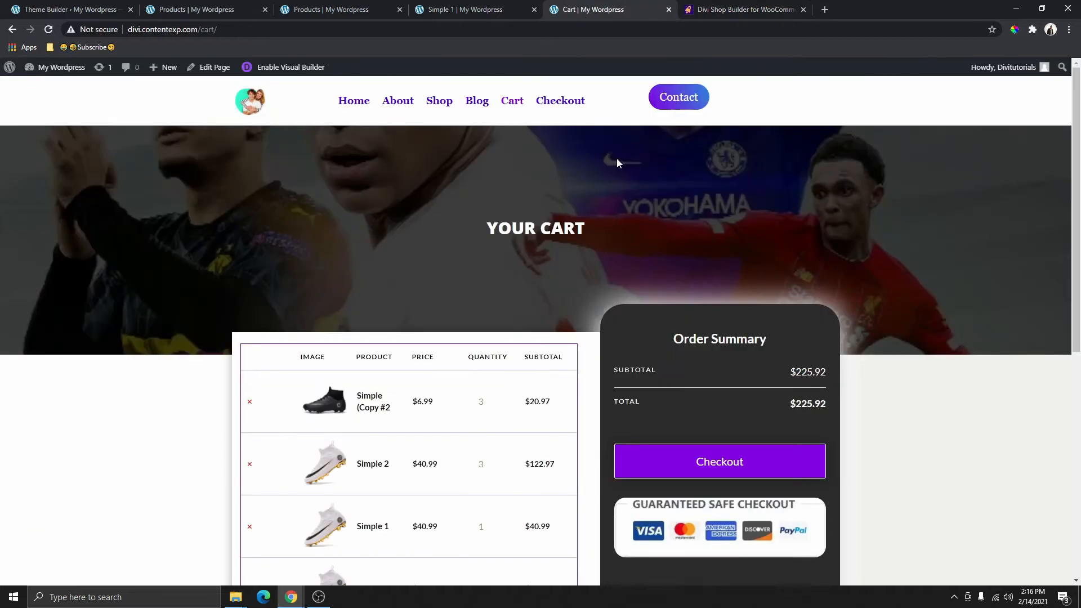
scroll(550, 243, down, 3)
scroll(643, 245, up, 3)
- Open the site's installed plugins list from the WordPress admin and locate the Divi Shop Builder plugin
click(457, 12)
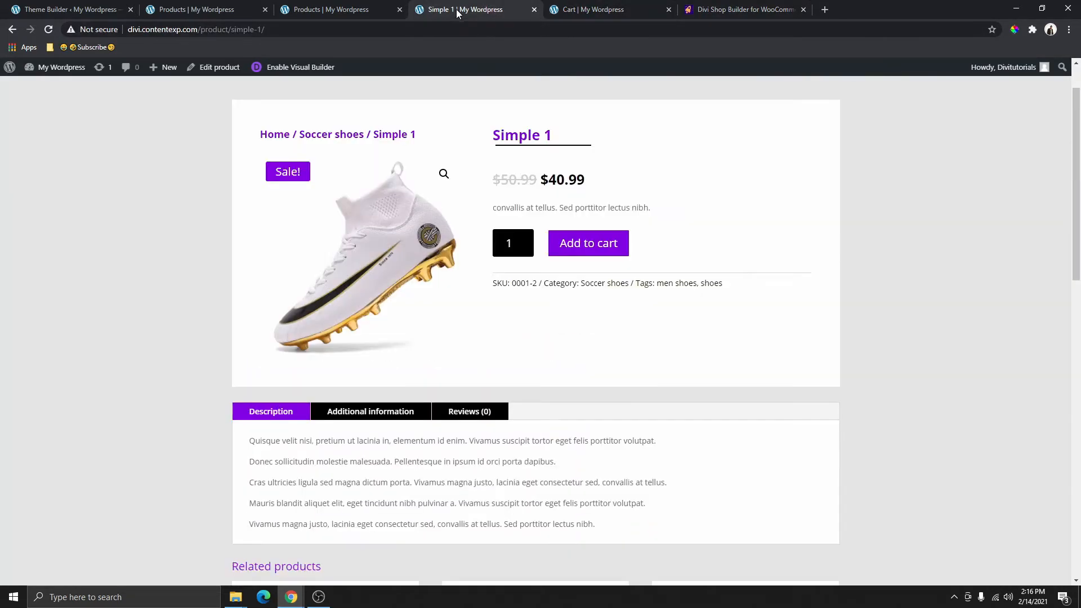
click(327, 13)
click(84, 10)
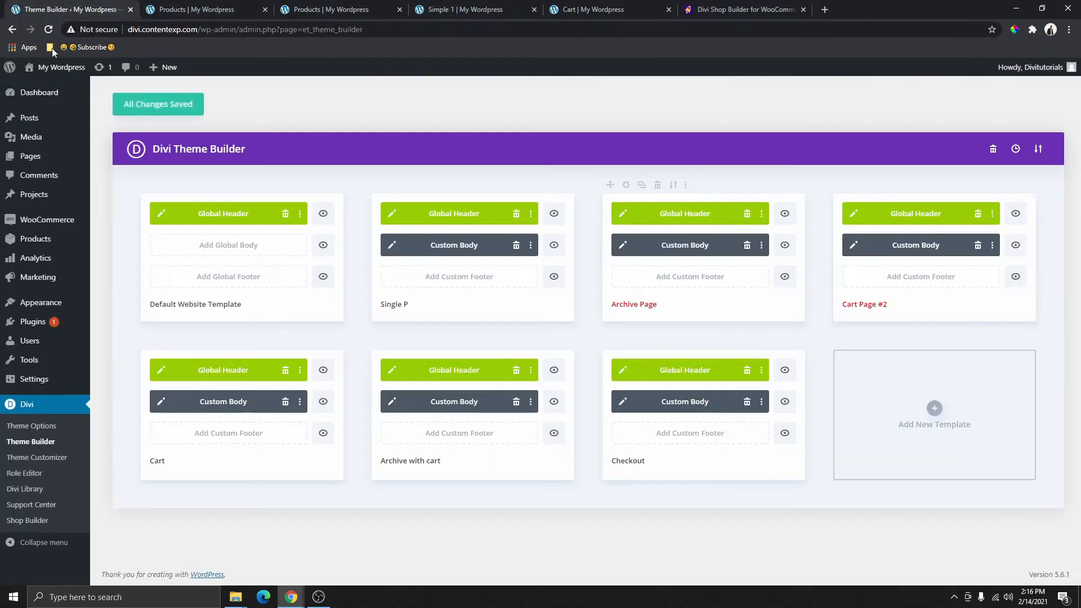
click(42, 326)
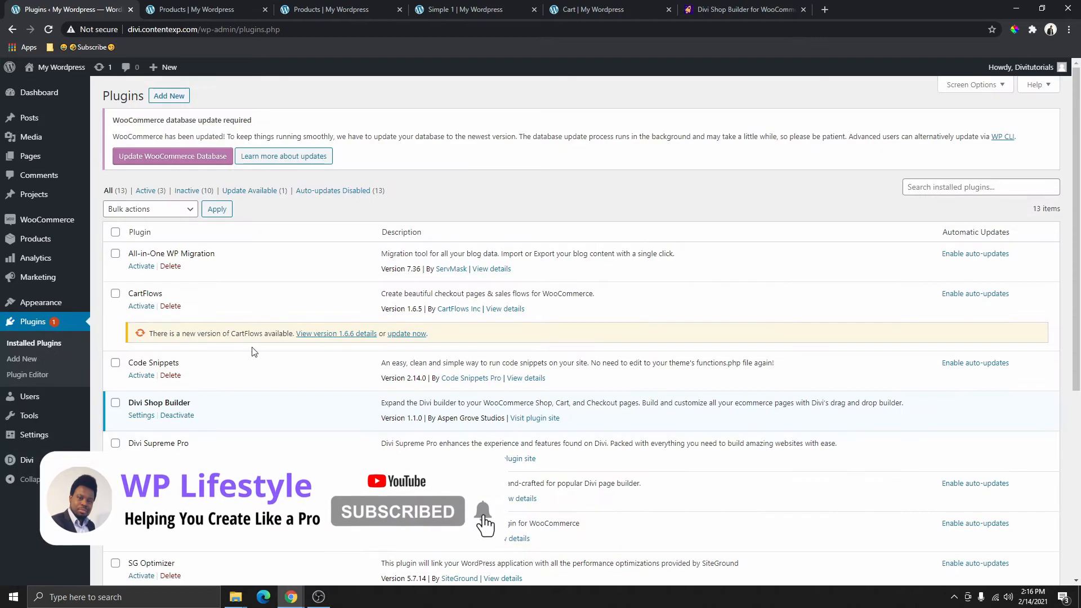
scroll(192, 342, down, 1)
drag(128, 346, 200, 349)
- Open the Divi Theme Builder, then compare the Simple 1 product page with the customized and default shop pages
mouse_move(62, 458)
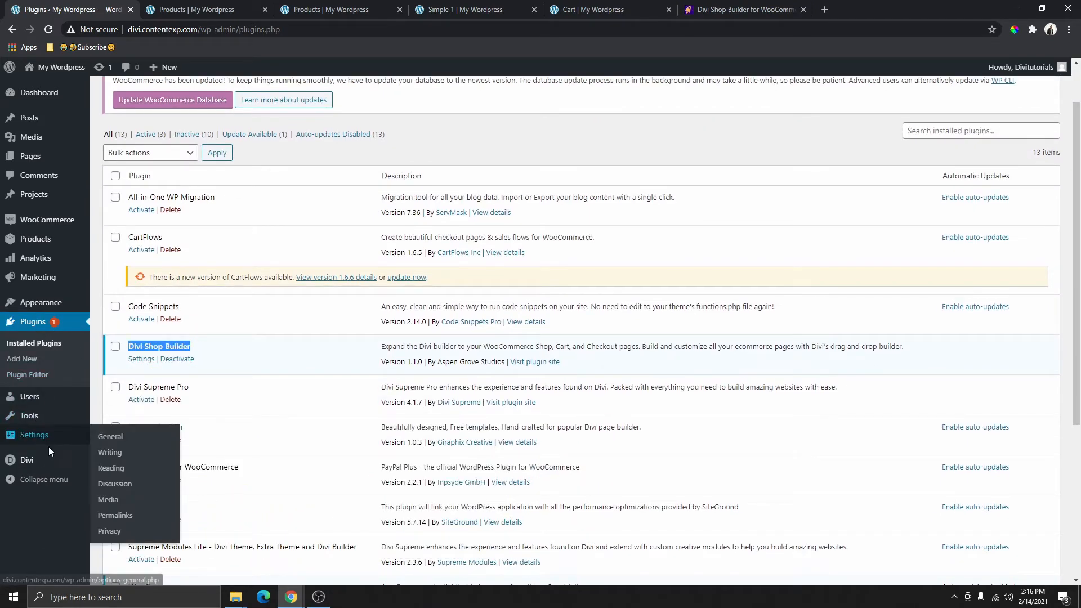
click(145, 478)
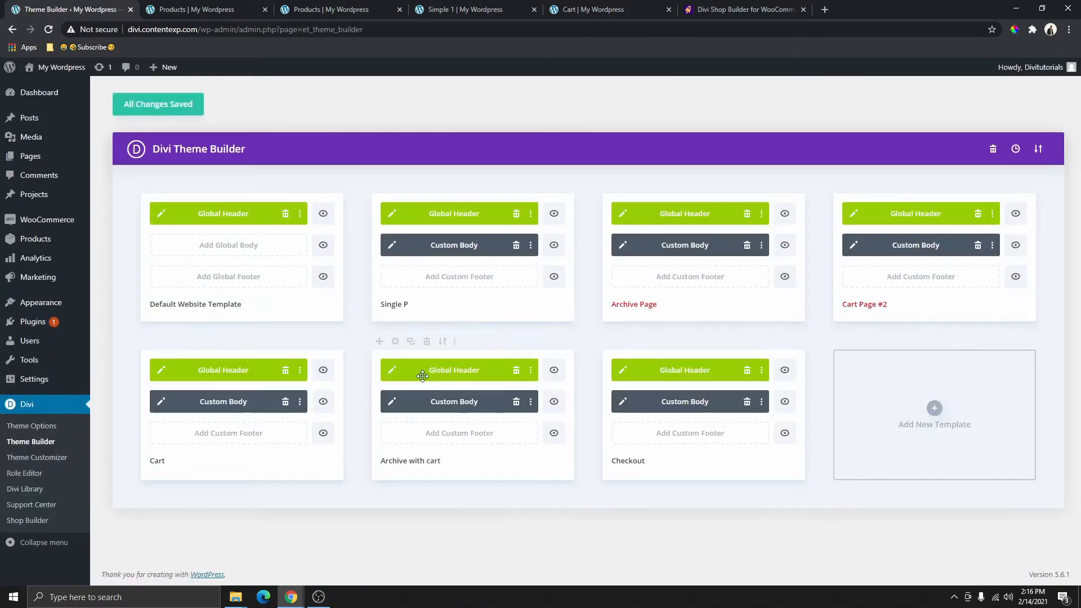
click(459, 9)
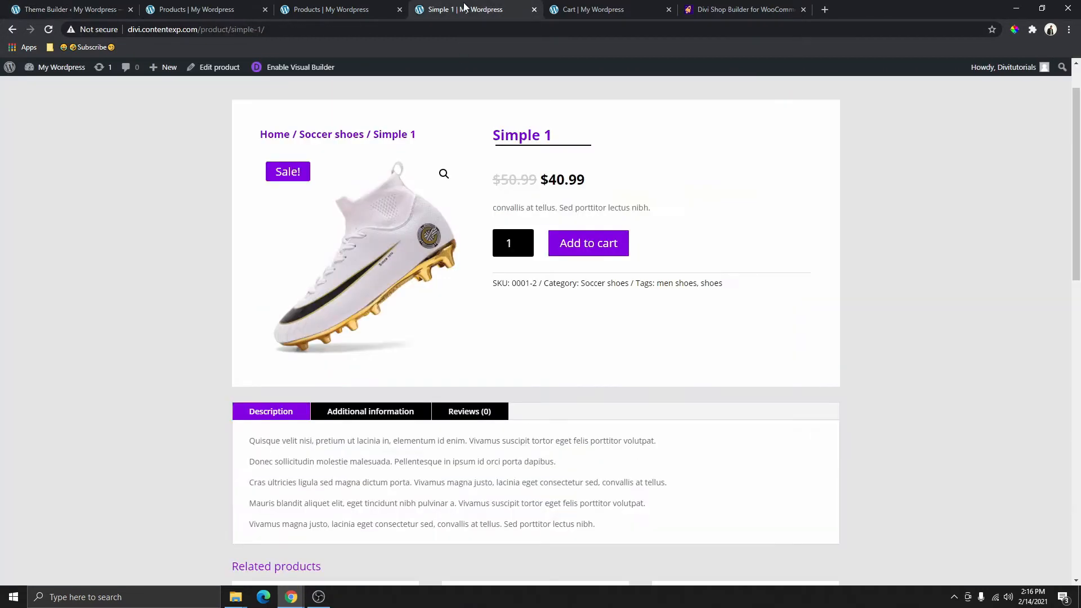
scroll(442, 172, up, 1)
key(ctrl+shift+Tab)
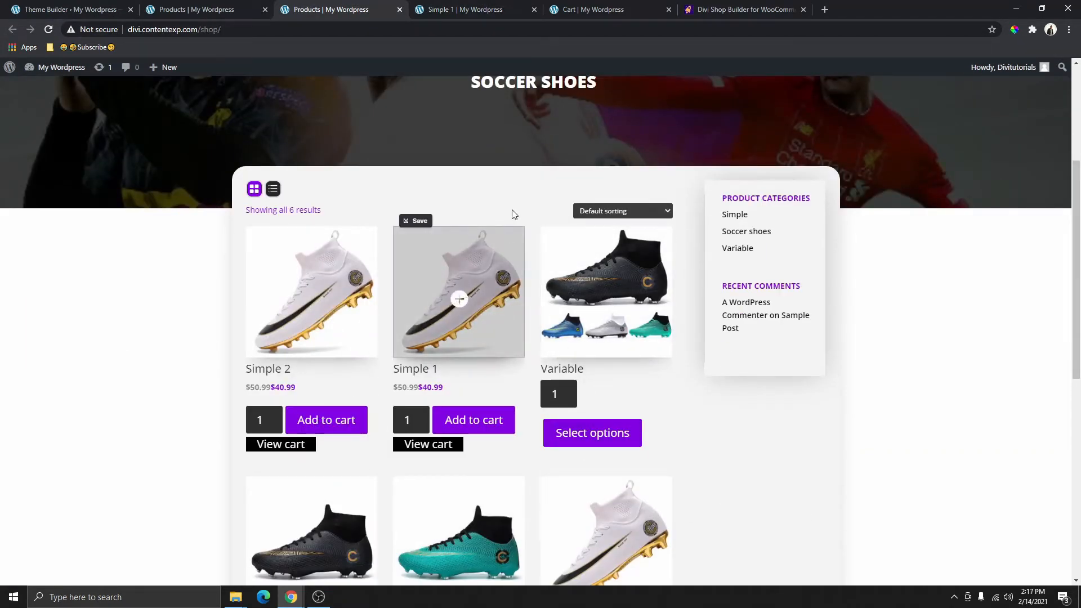
click(233, 11)
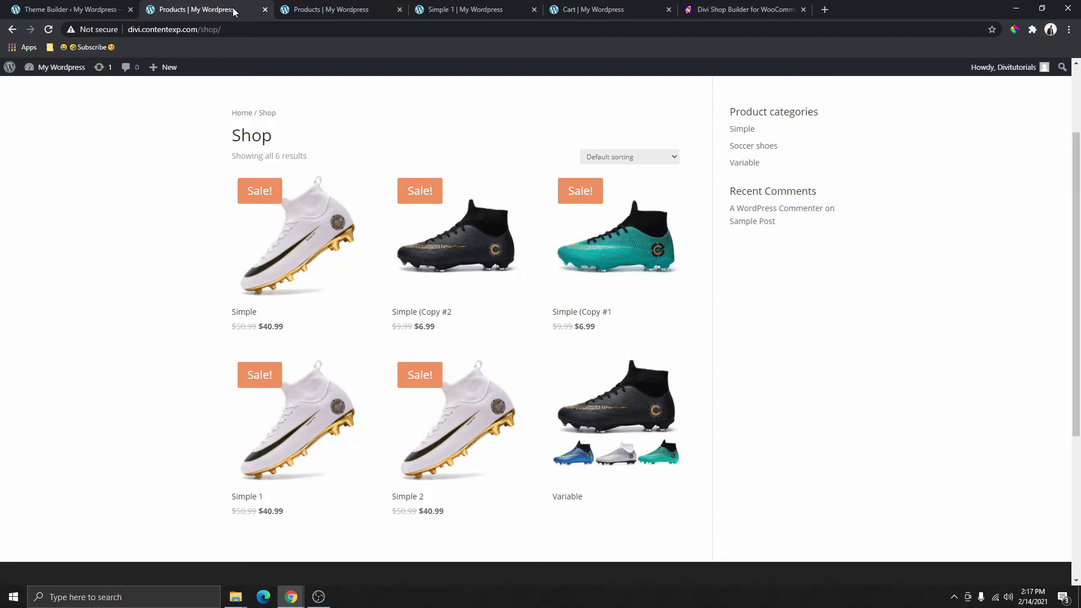
click(265, 10)
- Unassign the Archive with cart template from Products Archive Page, All Product Category Pages and All Product Tags Pages, and save the changes
click(99, 10)
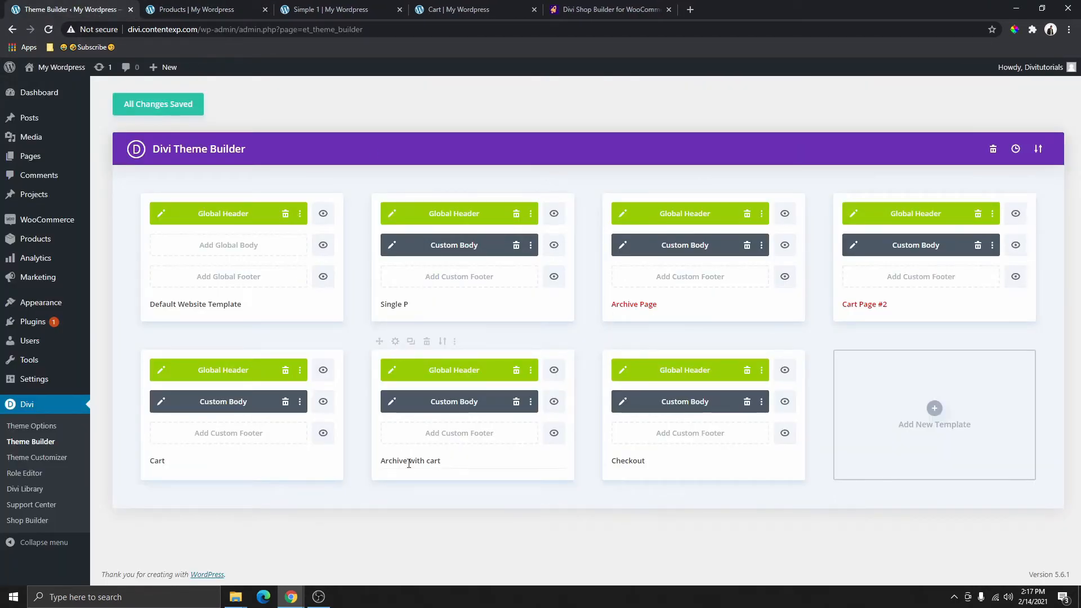
click(395, 341)
scroll(412, 381, down, 4)
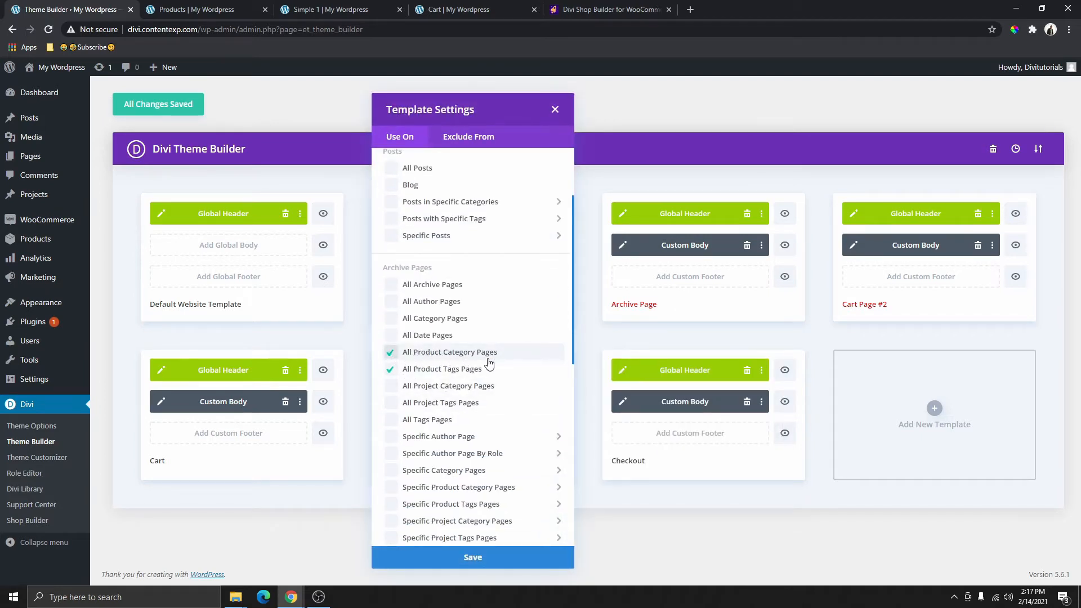
scroll(475, 381, down, 3)
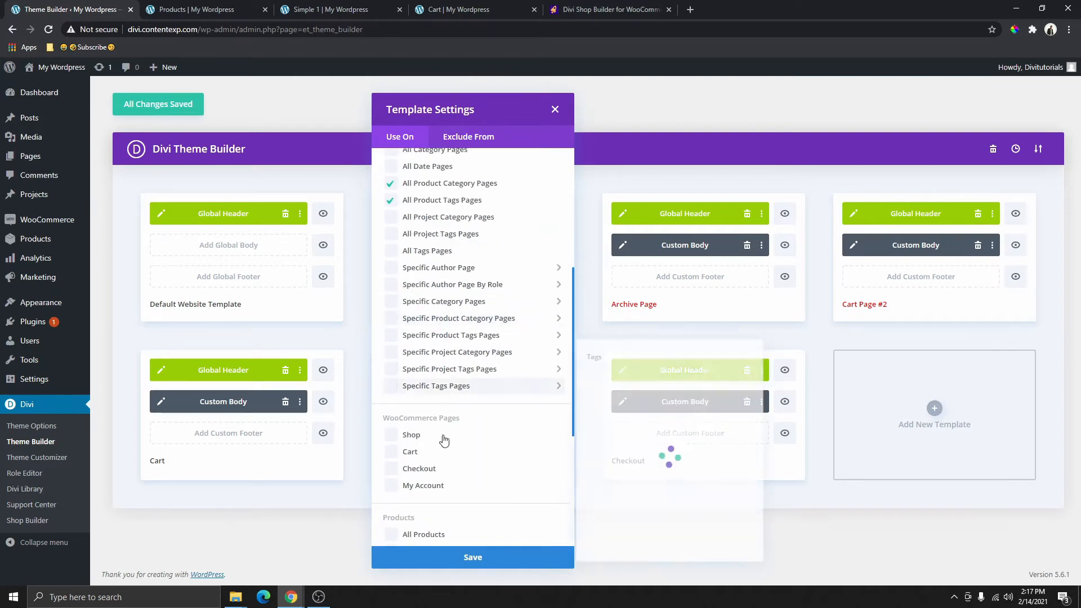
scroll(444, 440, down, 2)
click(420, 440)
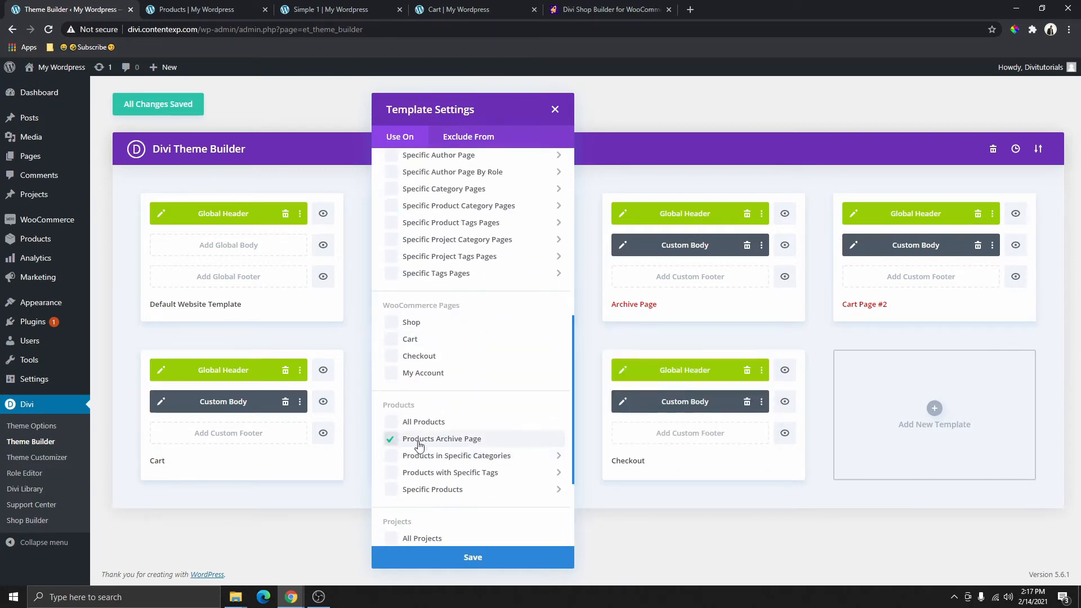
scroll(395, 442, up, 5)
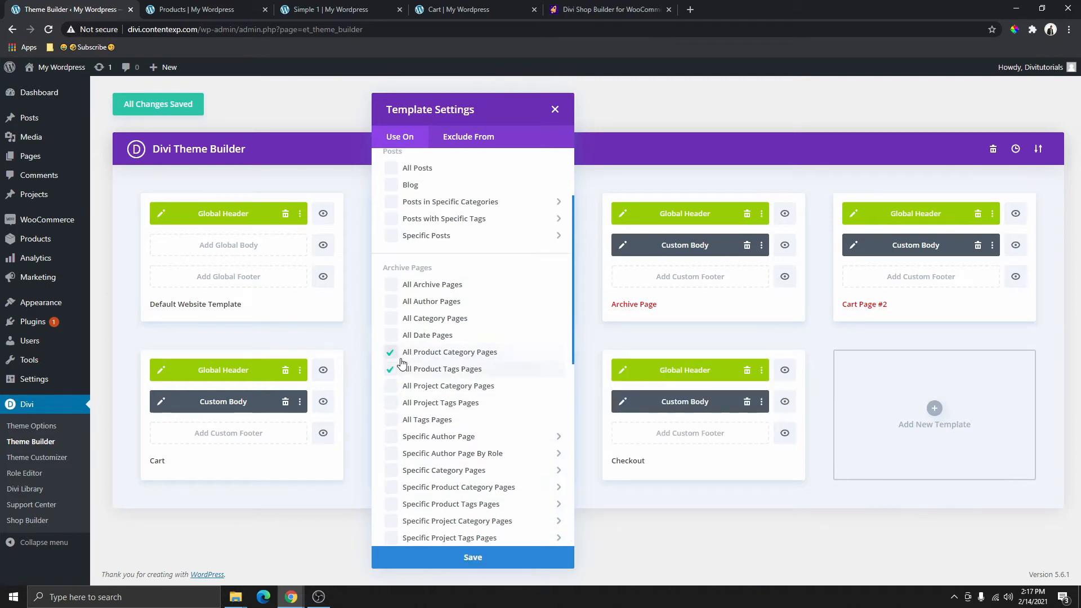
click(472, 557)
click(189, 112)
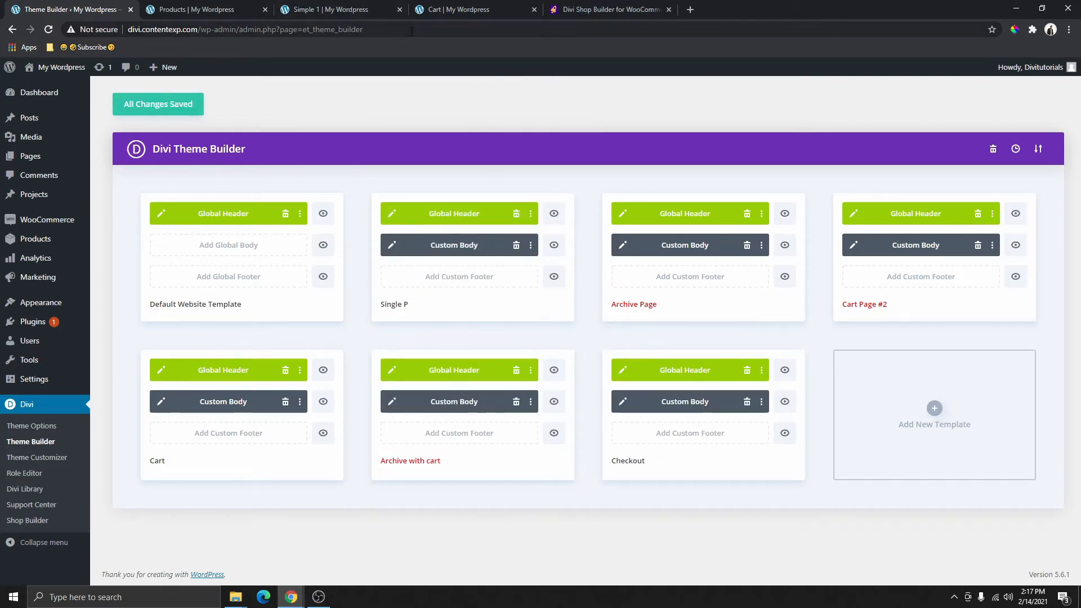
- Look through the shop page in its default layout and compare it with the customized Soccer Shoes layout
click(338, 9)
click(197, 10)
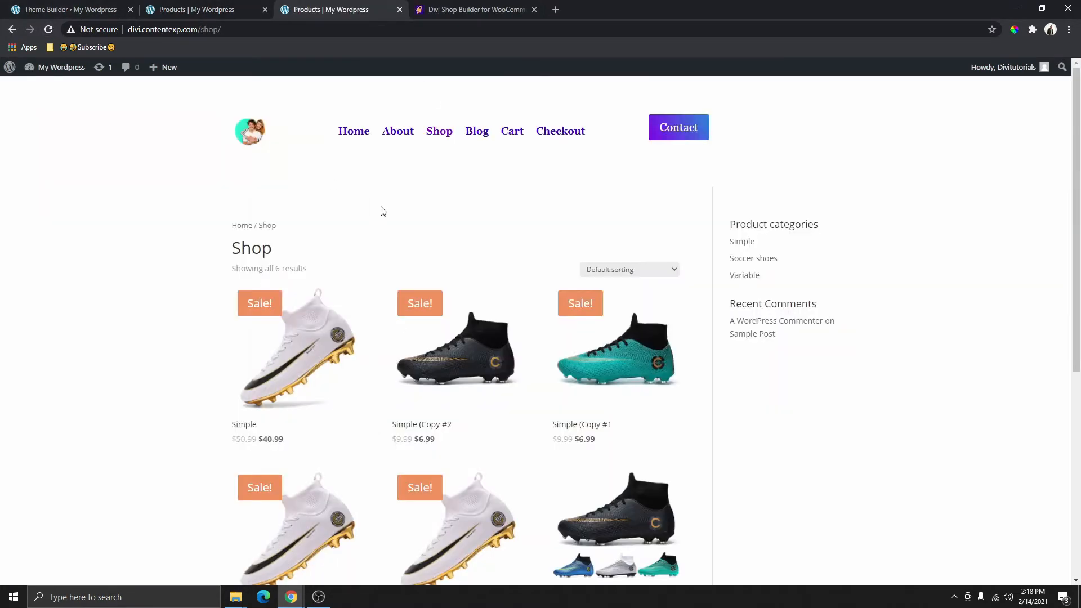
scroll(360, 205, down, 2)
scroll(395, 200, up, 2)
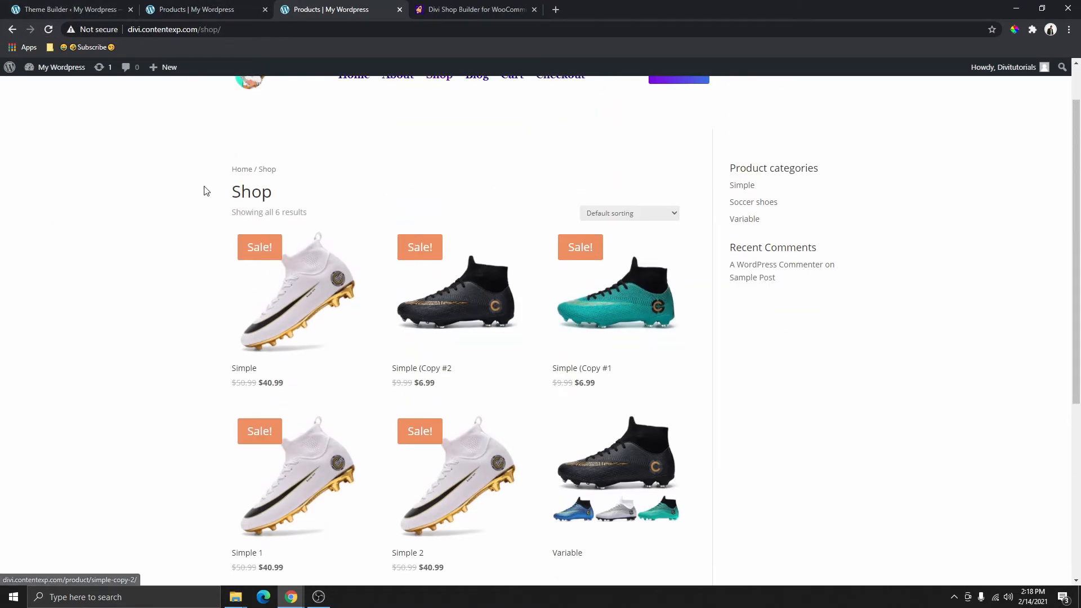
scroll(362, 314, down, 2)
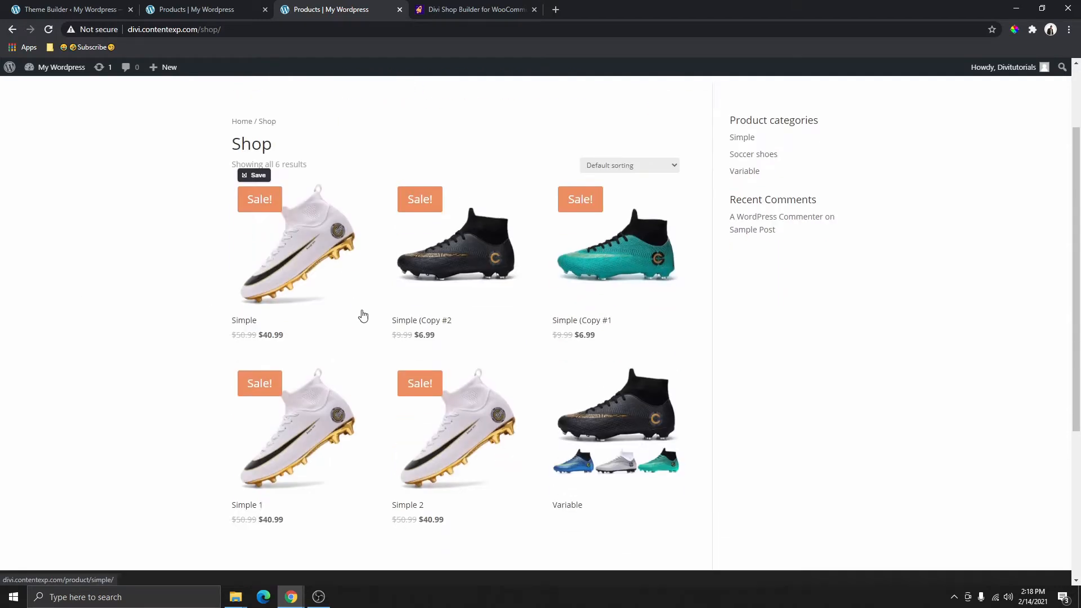
scroll(474, 313, down, 3)
scroll(476, 352, up, 5)
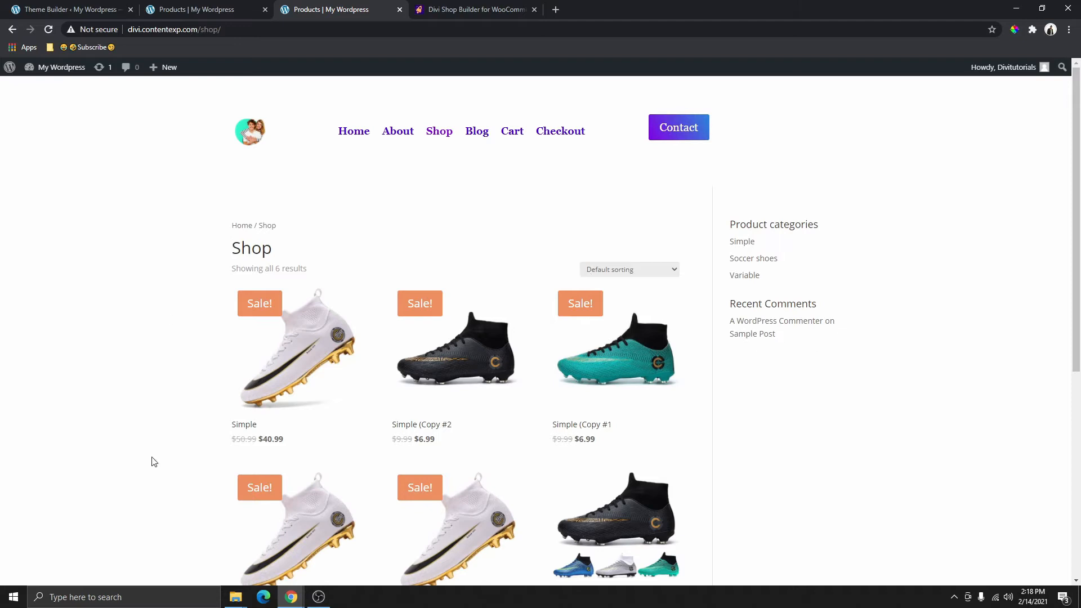
click(212, 10)
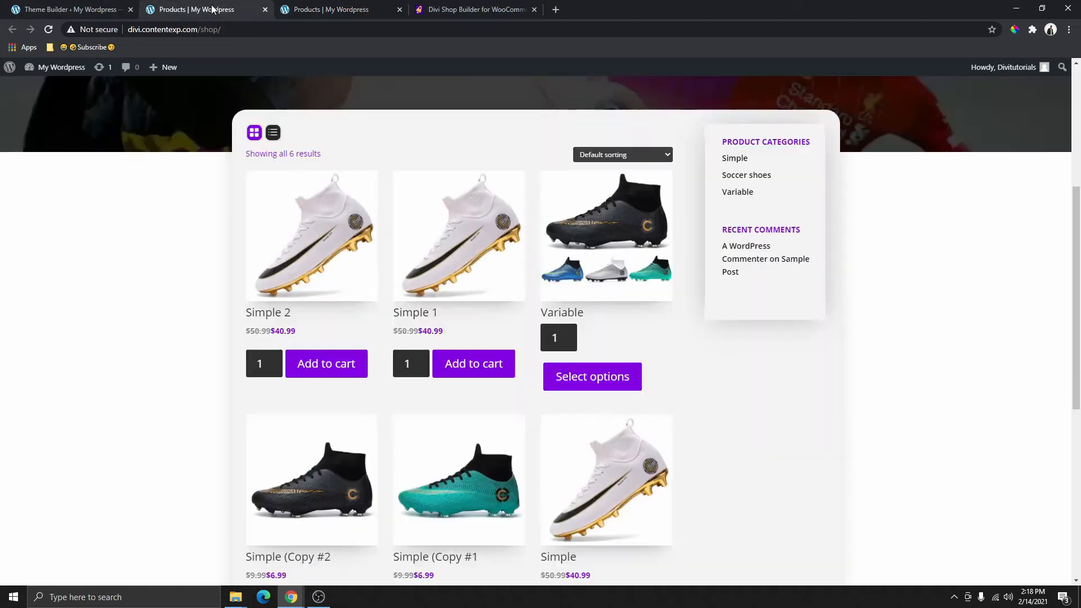
scroll(507, 316, up, 3)
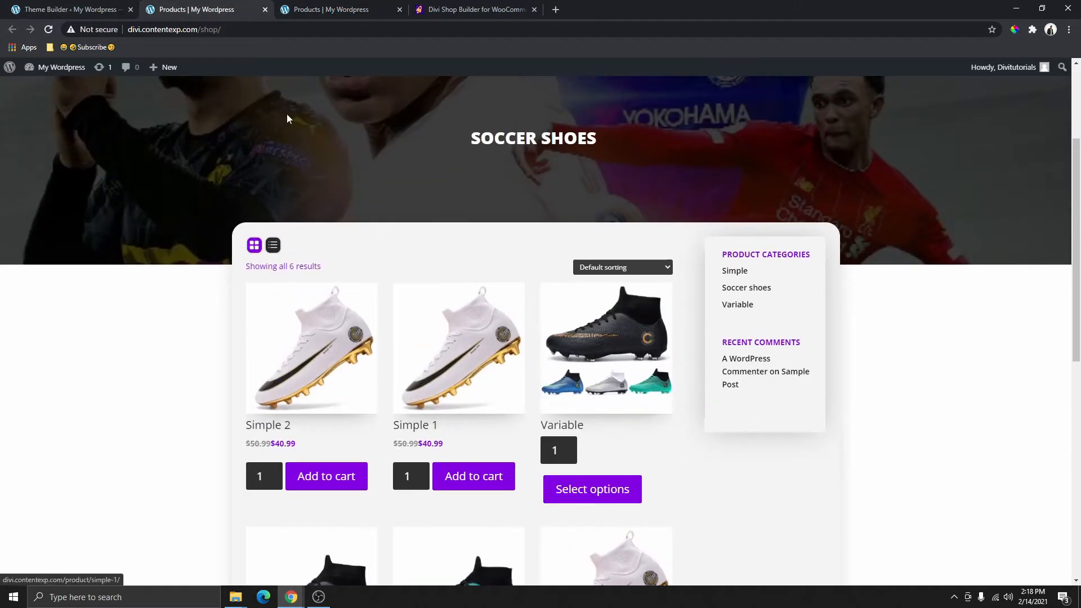
click(318, 10)
- Create a Theme Builder template used on Products Archive Page, All Product Category Pages and All Product Tags Pages
click(79, 8)
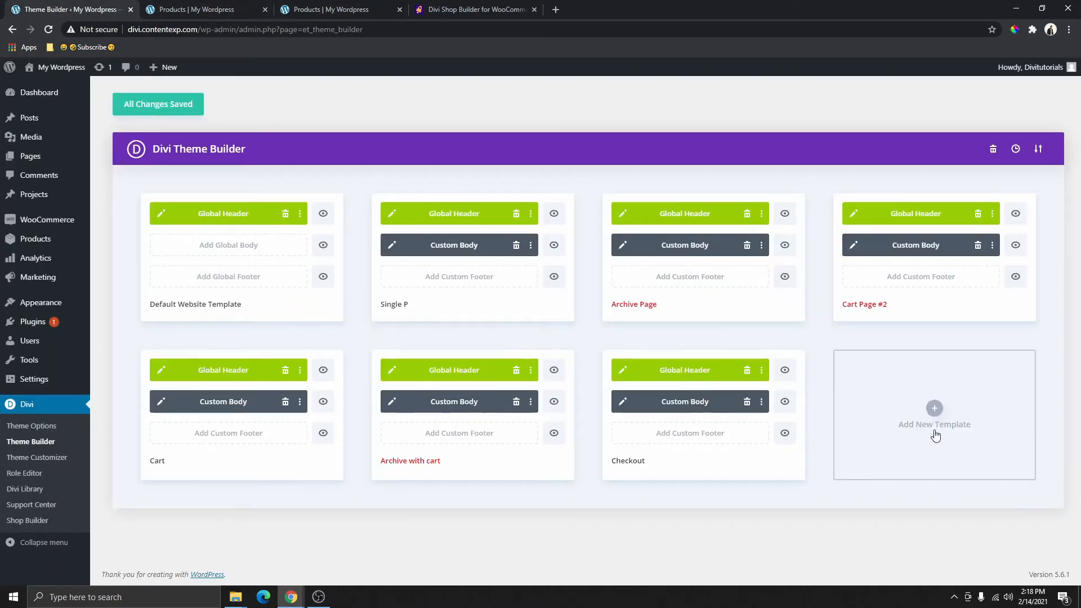
click(934, 408)
mouse_move(918, 230)
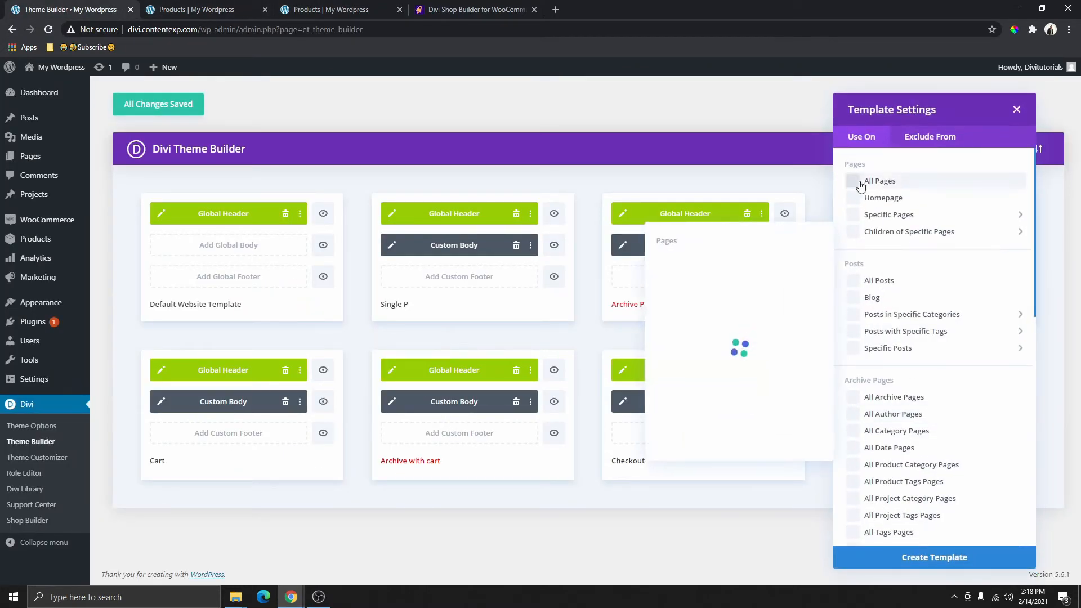
scroll(912, 281, down, 8)
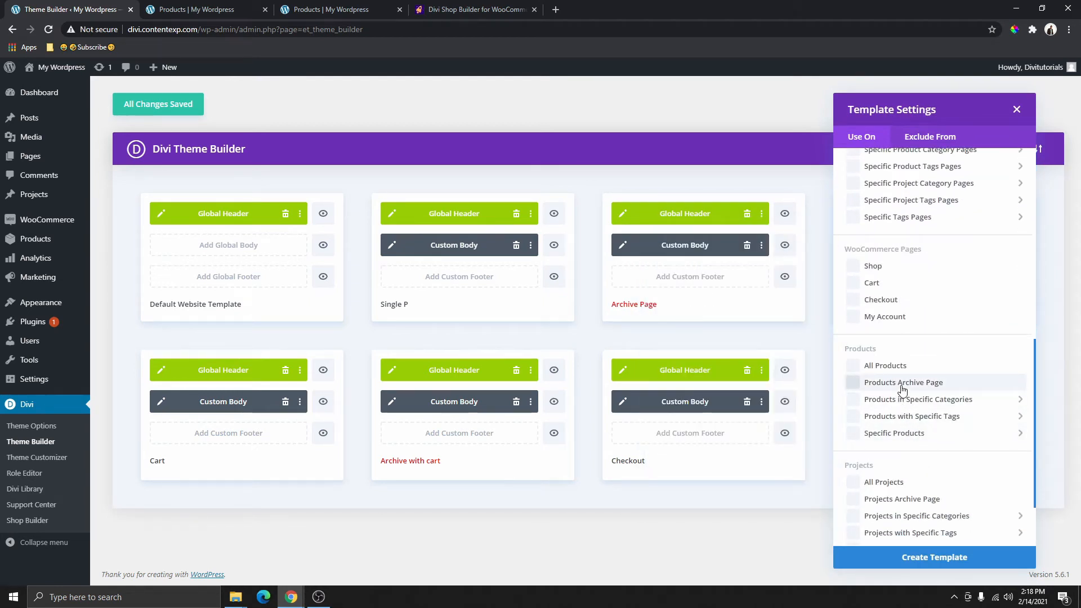
click(903, 385)
scroll(917, 384, up, 4)
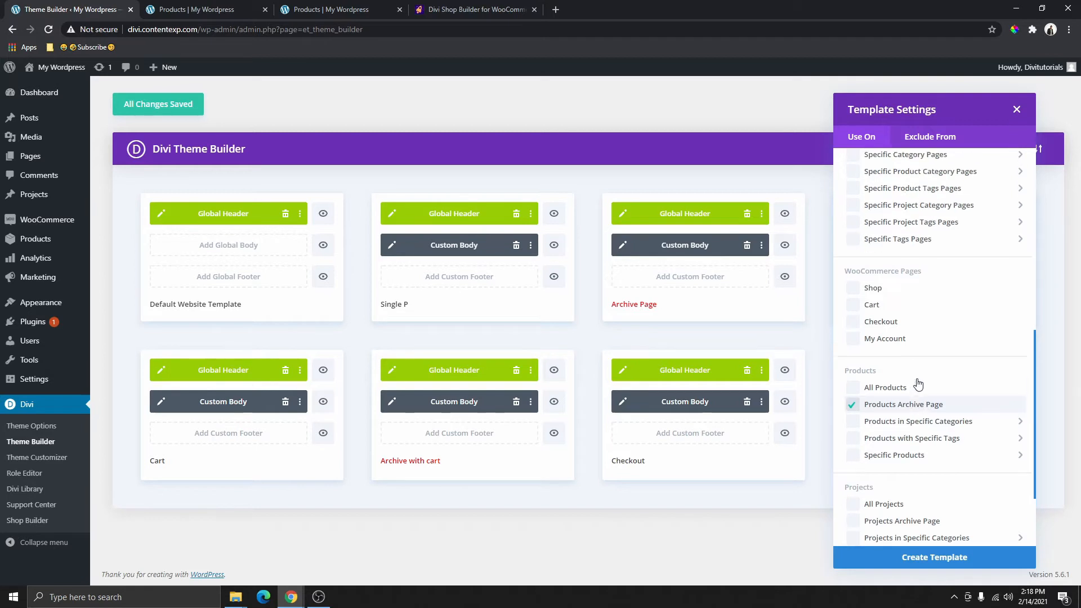
scroll(917, 383, up, 2)
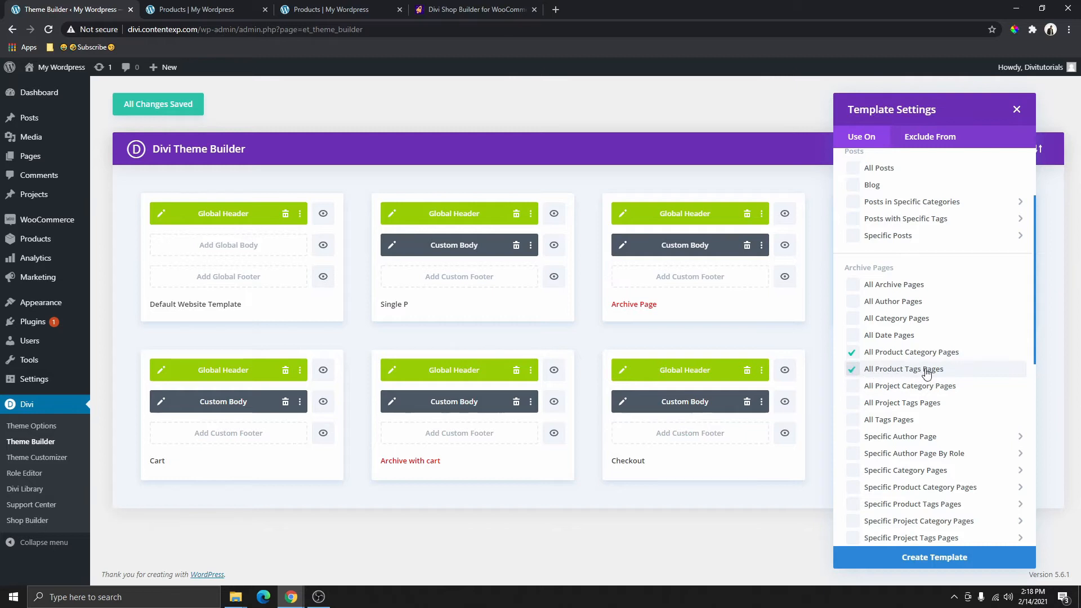
click(954, 559)
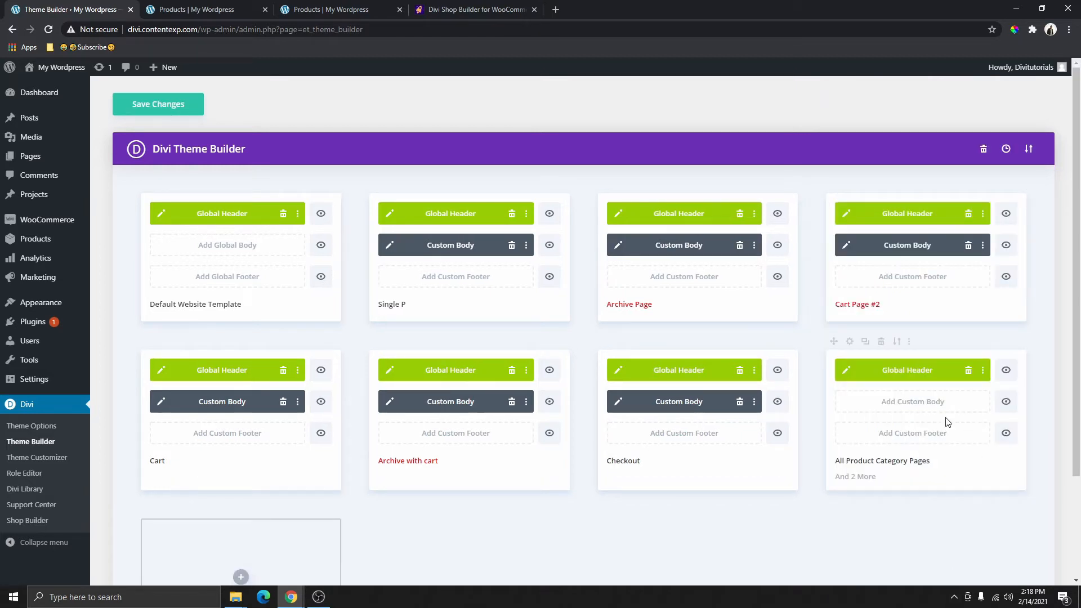
- Start building the new template's custom body from scratch and insert a single-column row
click(912, 410)
click(901, 382)
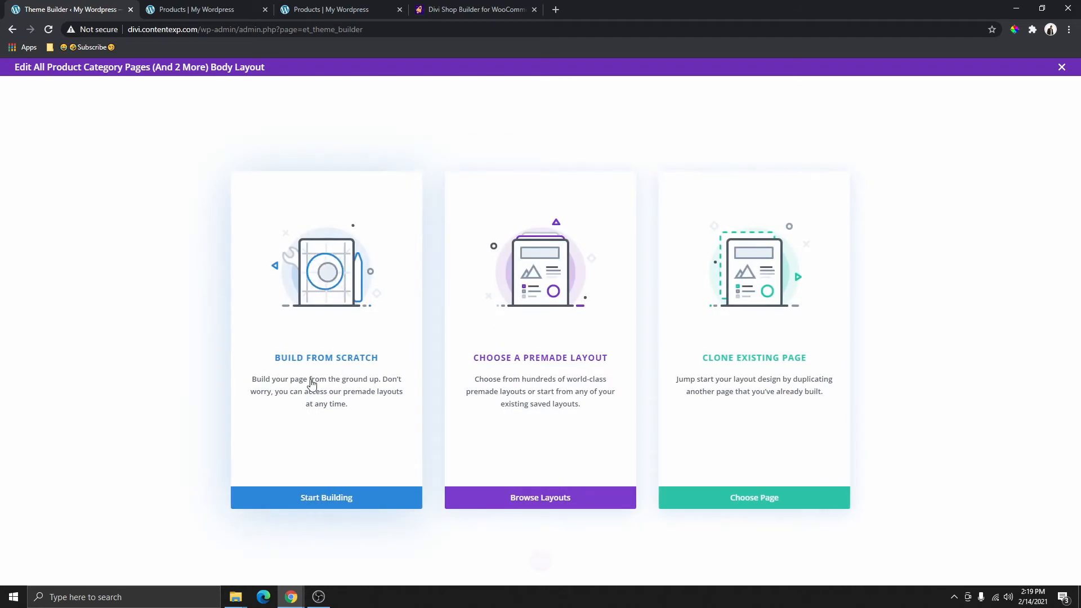
click(317, 498)
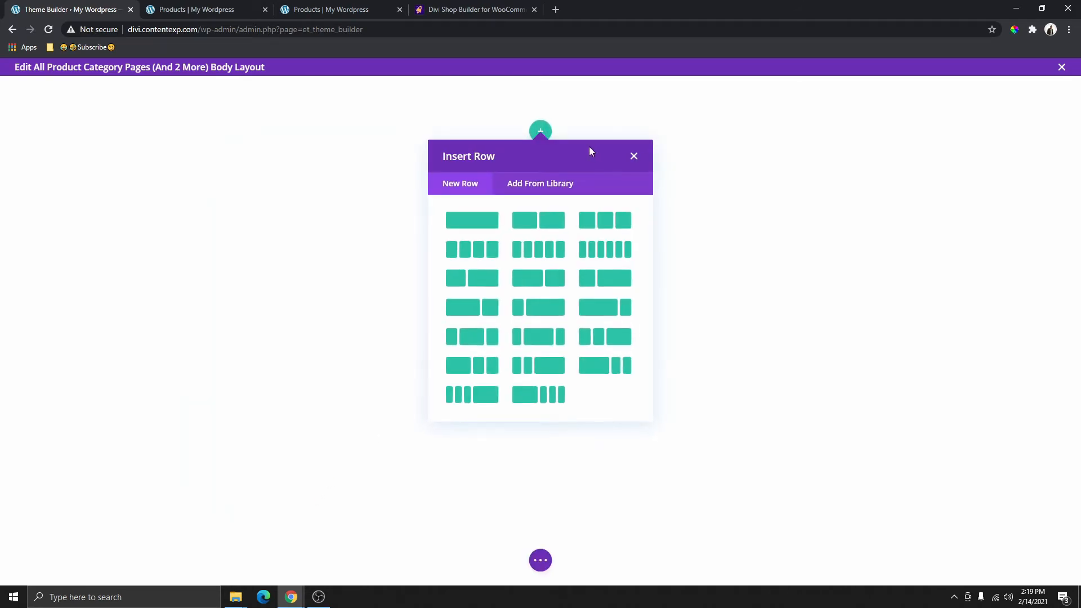
click(484, 227)
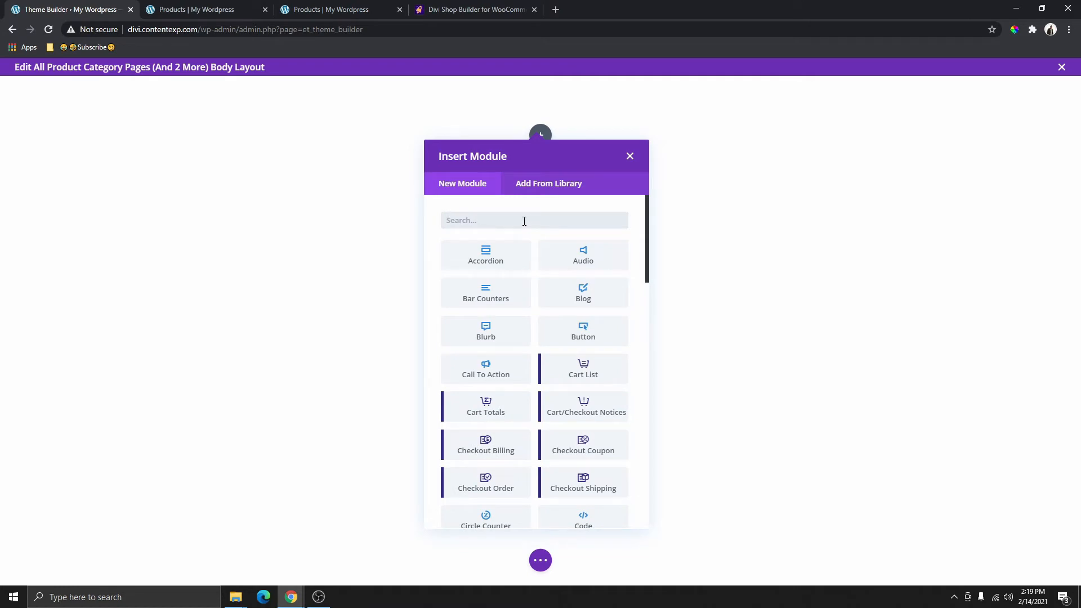
- Add a Text module to the row and replace its placeholder content with "Products"
drag(980, 445, 850, 382)
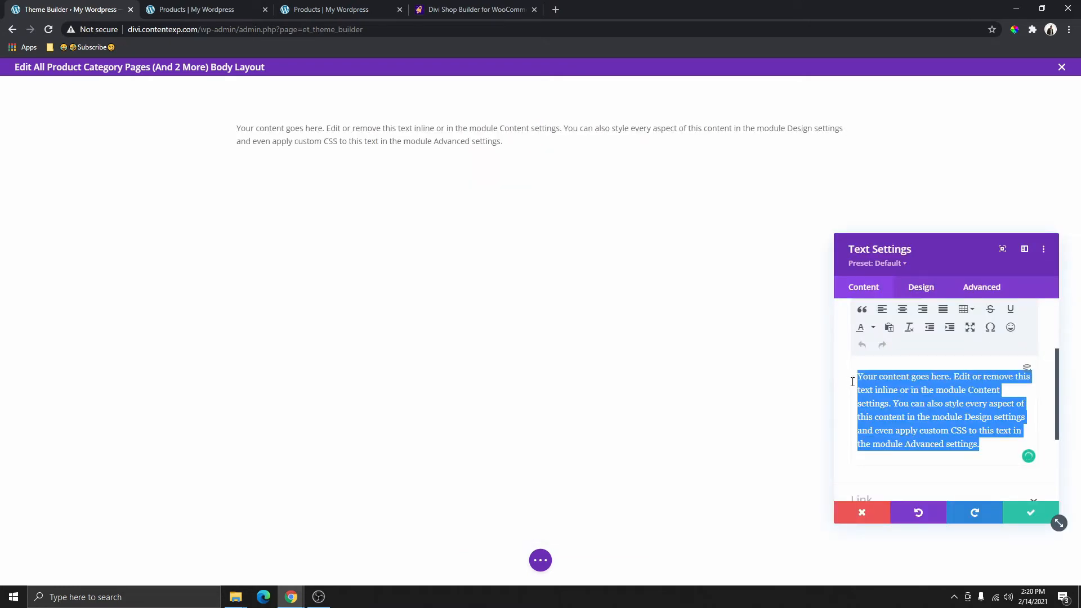
key(BackSpace)
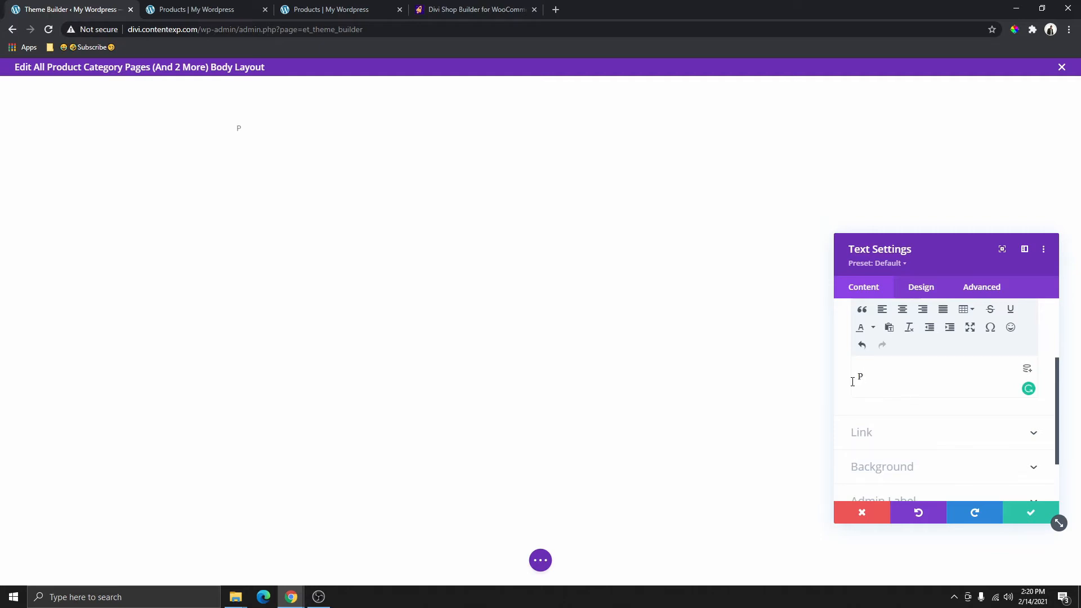
text(Products)
- Set the Products text's font weight to Bold and its font style to all uppercase
click(922, 288)
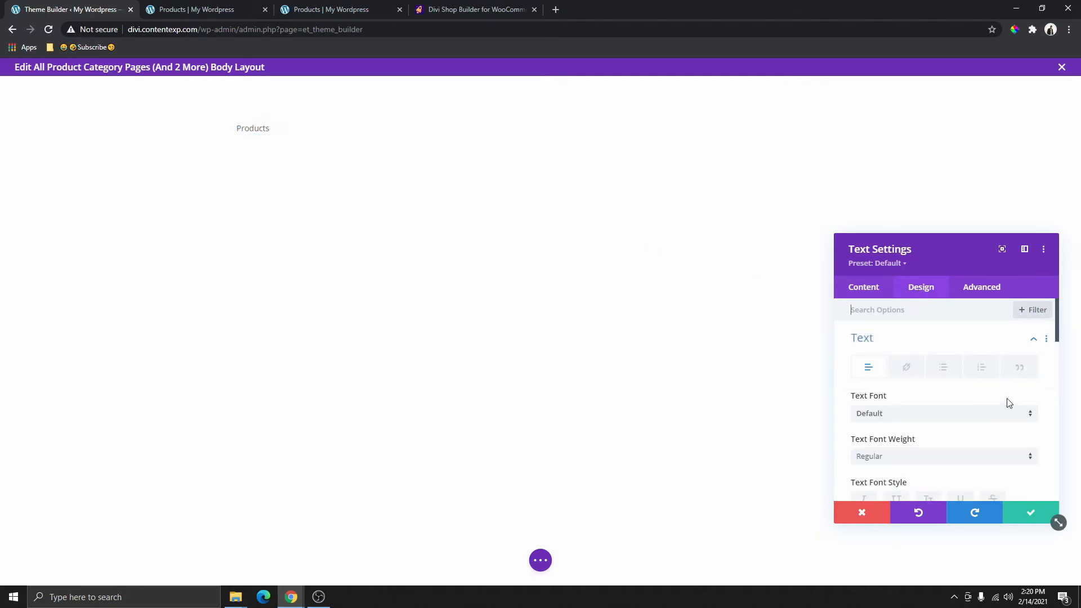
scroll(992, 394, down, 1)
click(940, 405)
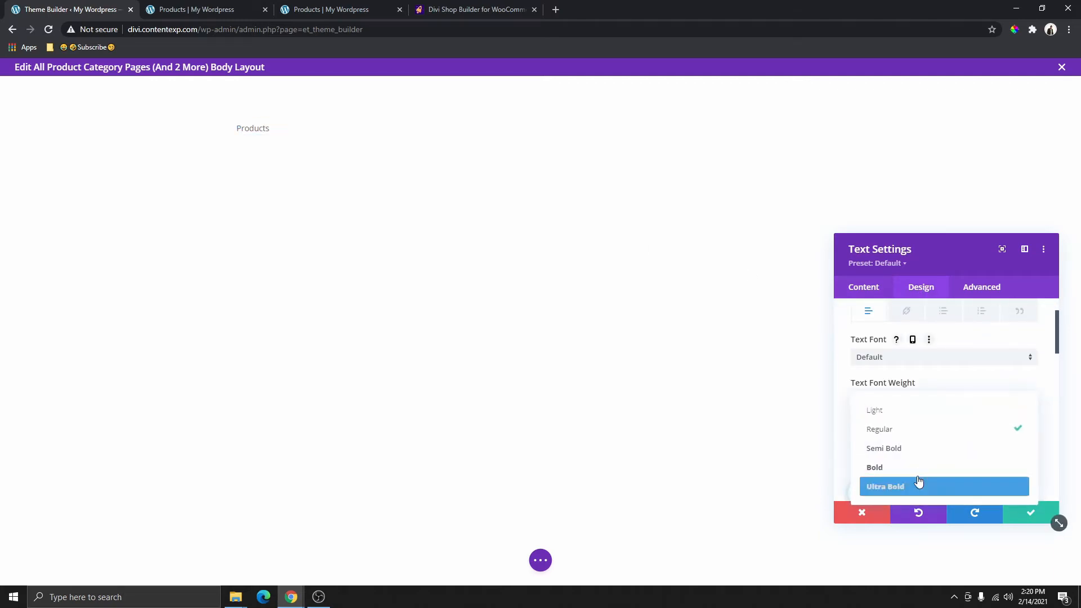
click(934, 466)
scroll(952, 414, down, 1)
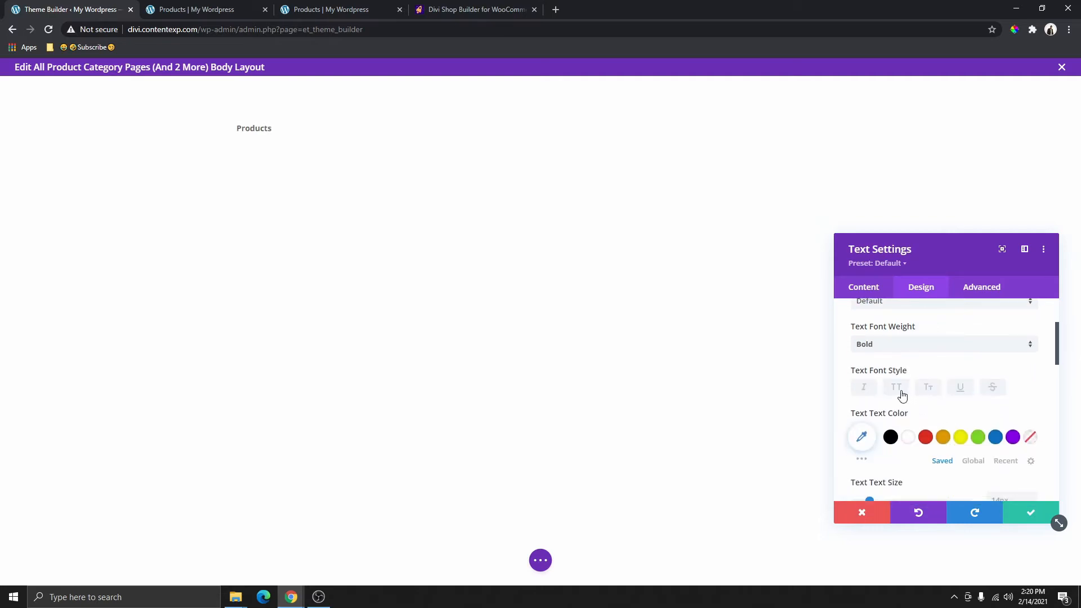
click(901, 393)
- Set the Products text's size to 35px and centre its alignment
scroll(910, 394, down, 2)
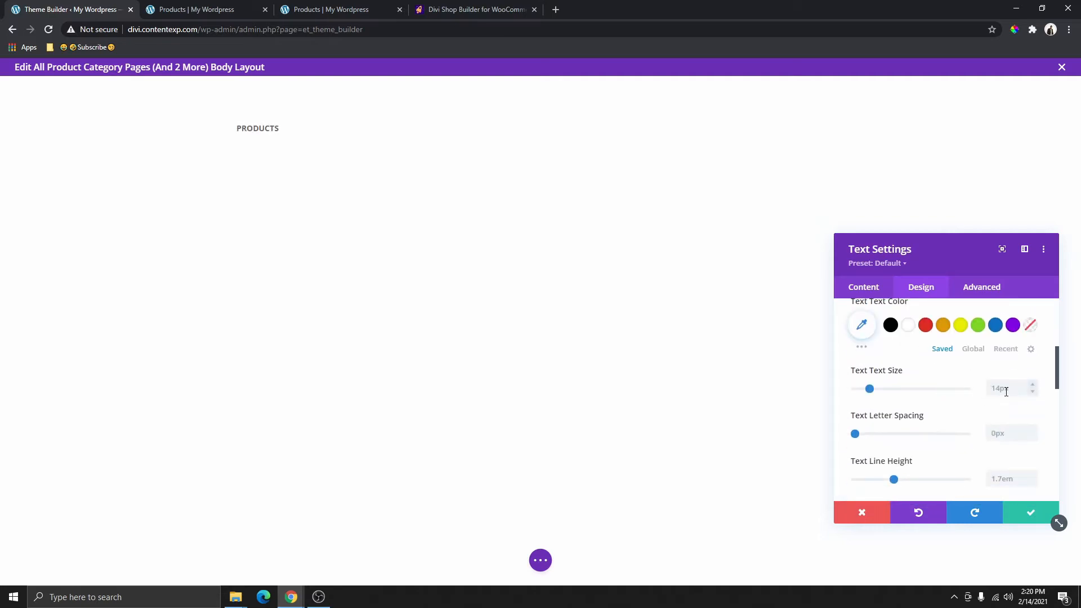
click(1004, 387)
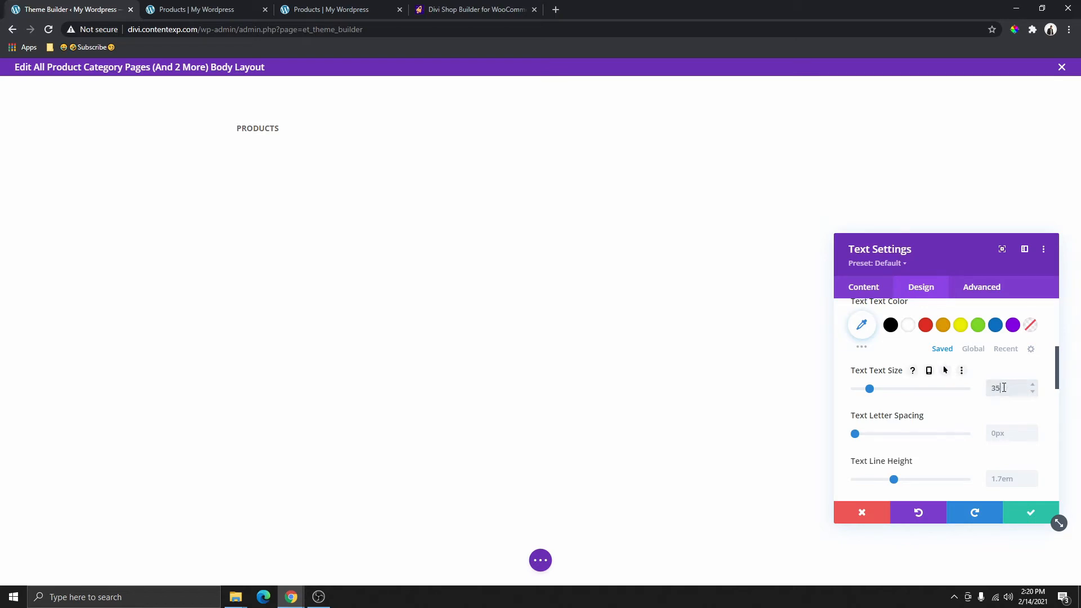
scroll(929, 402, down, 2)
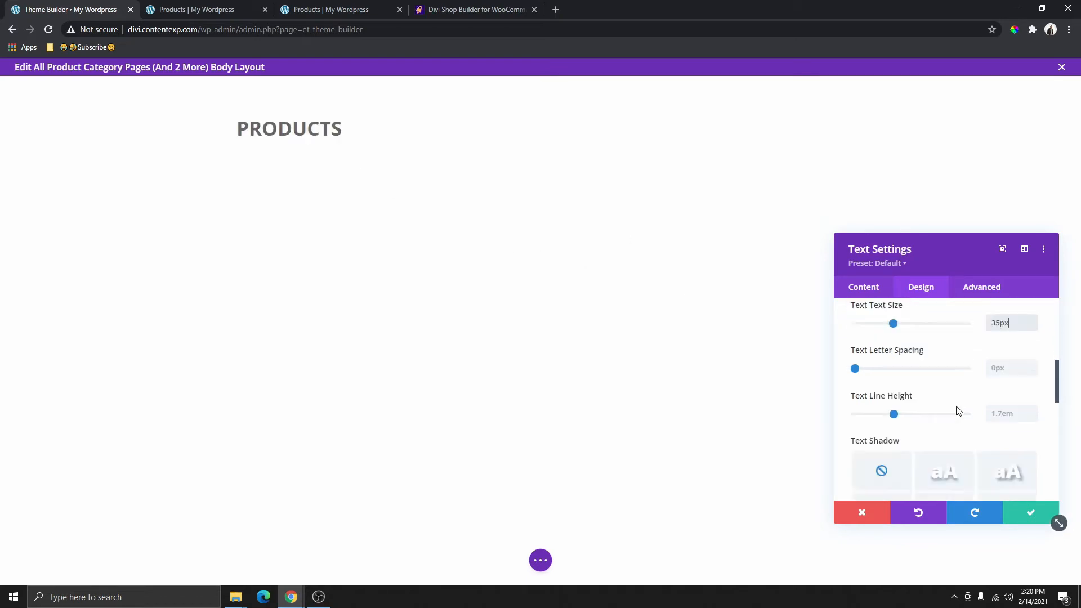
scroll(936, 387, down, 2)
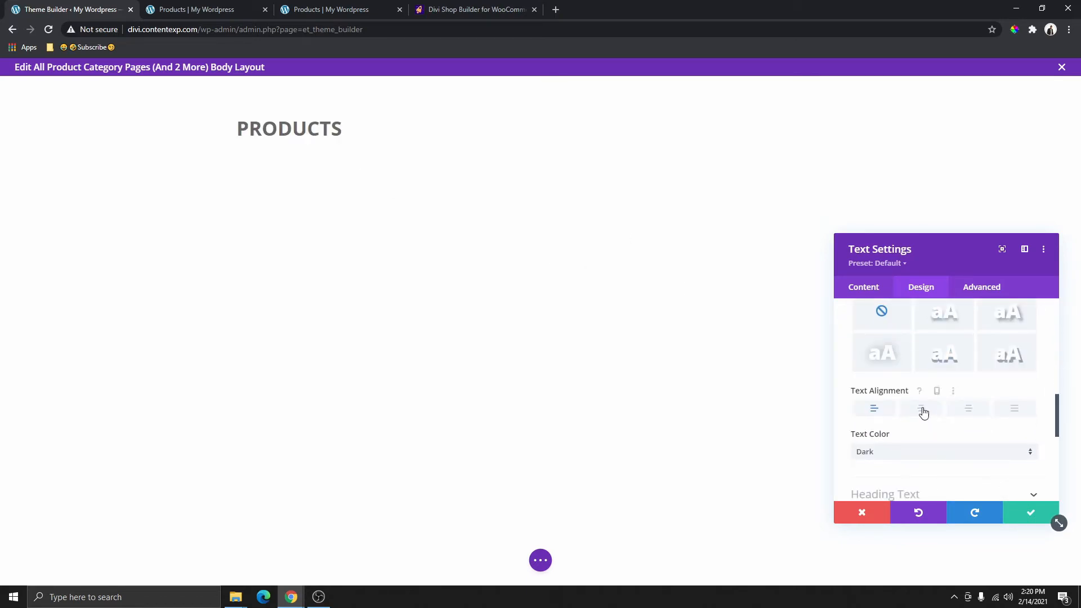
click(921, 409)
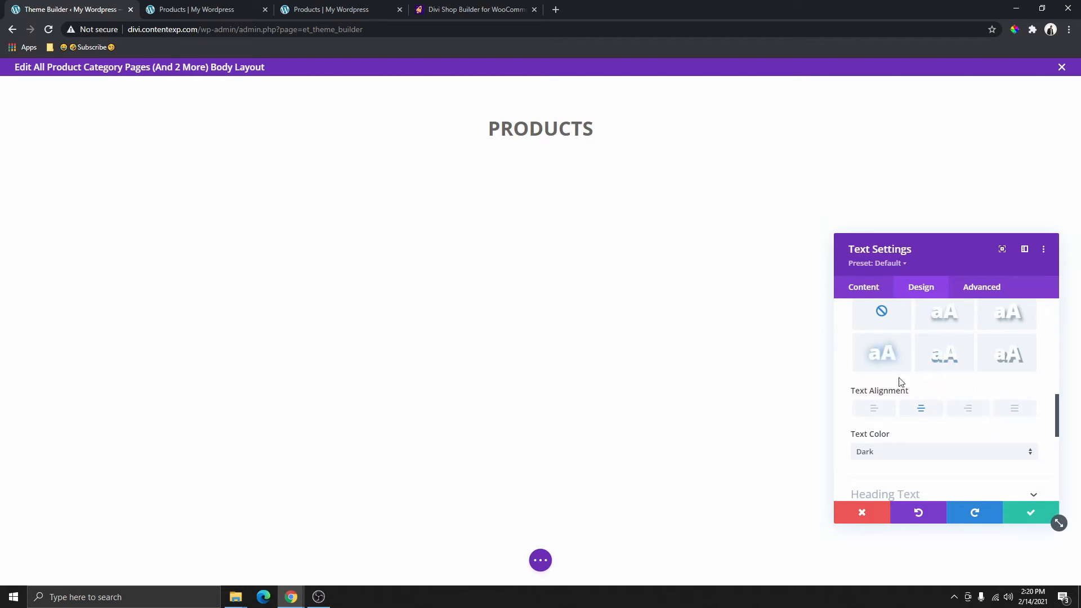
- Change the Products text's colour to white and save the text module's settings
scroll(924, 414, down, 2)
scroll(918, 416, up, 3)
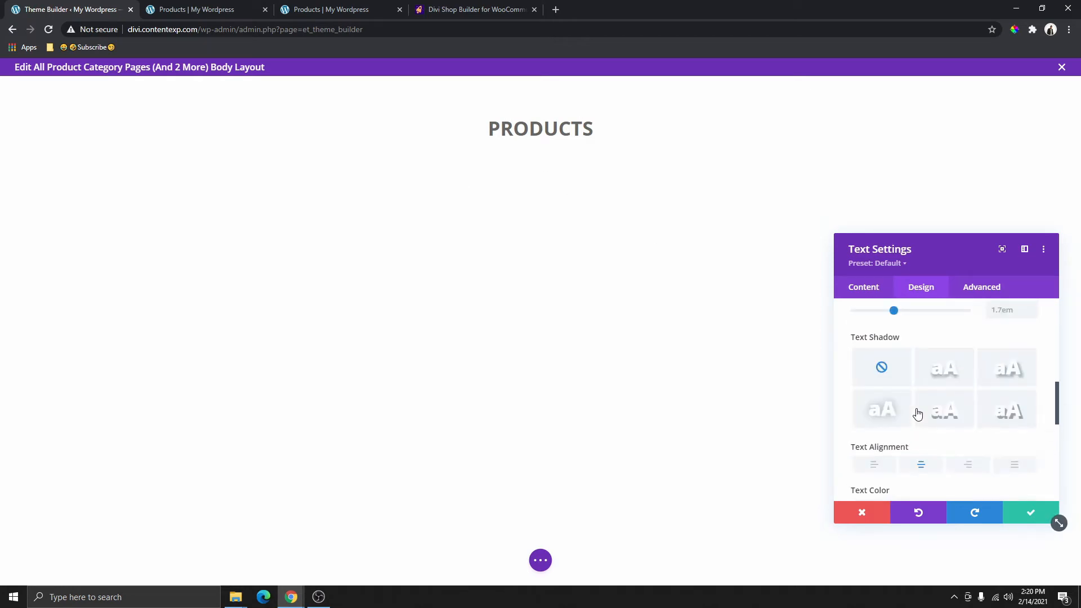
scroll(918, 416, down, 2)
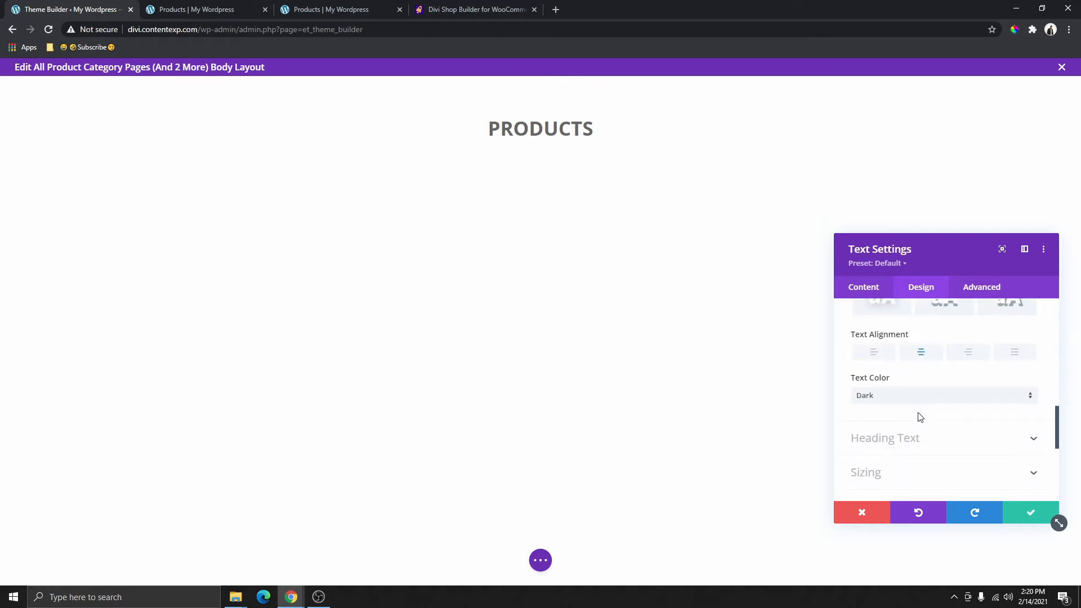
scroll(920, 418, up, 6)
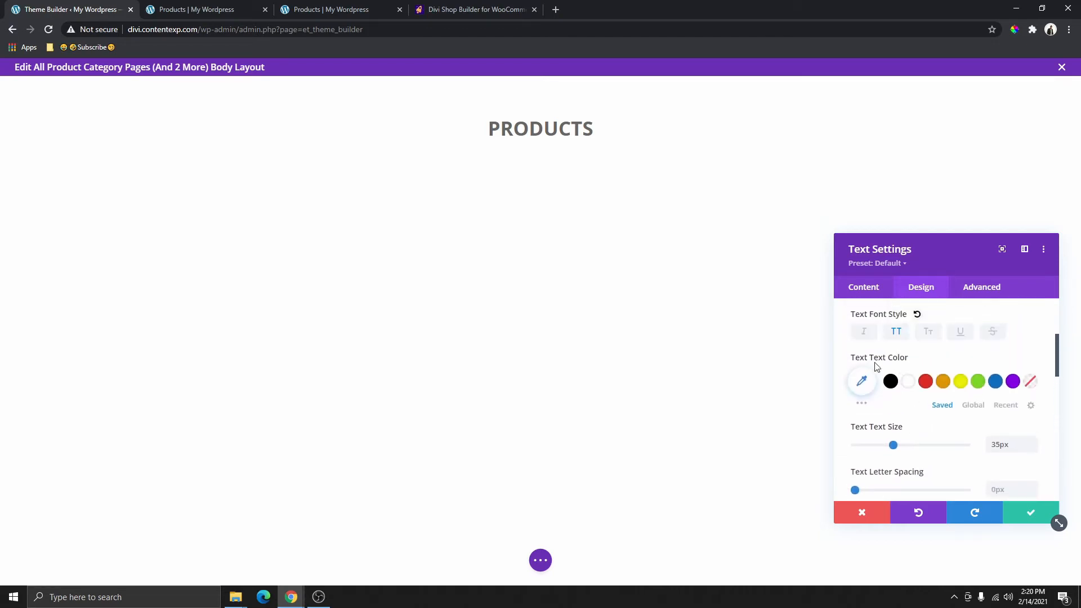
click(907, 388)
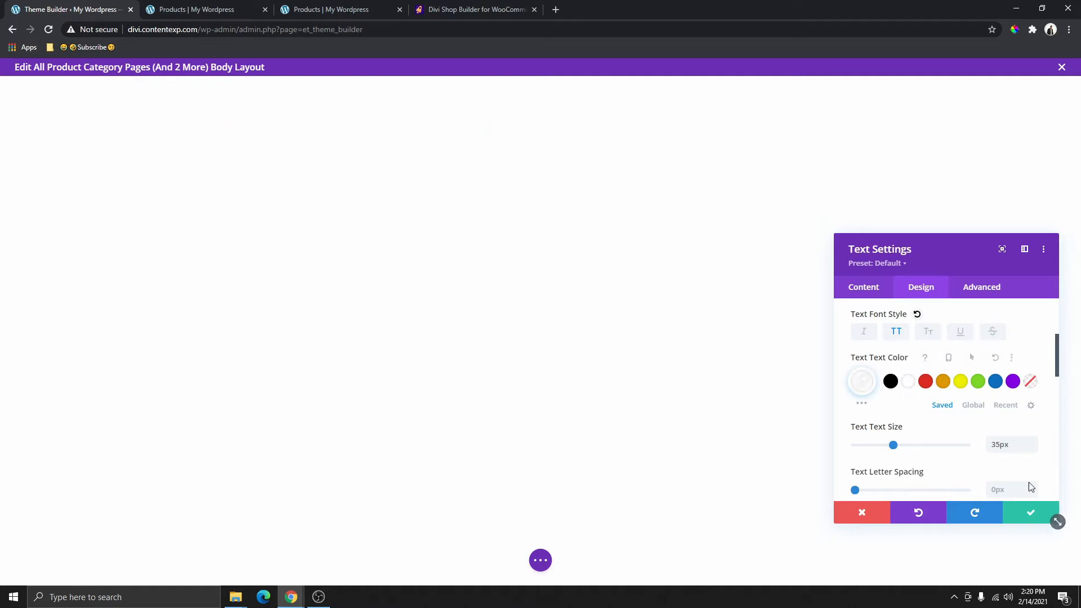
click(1028, 512)
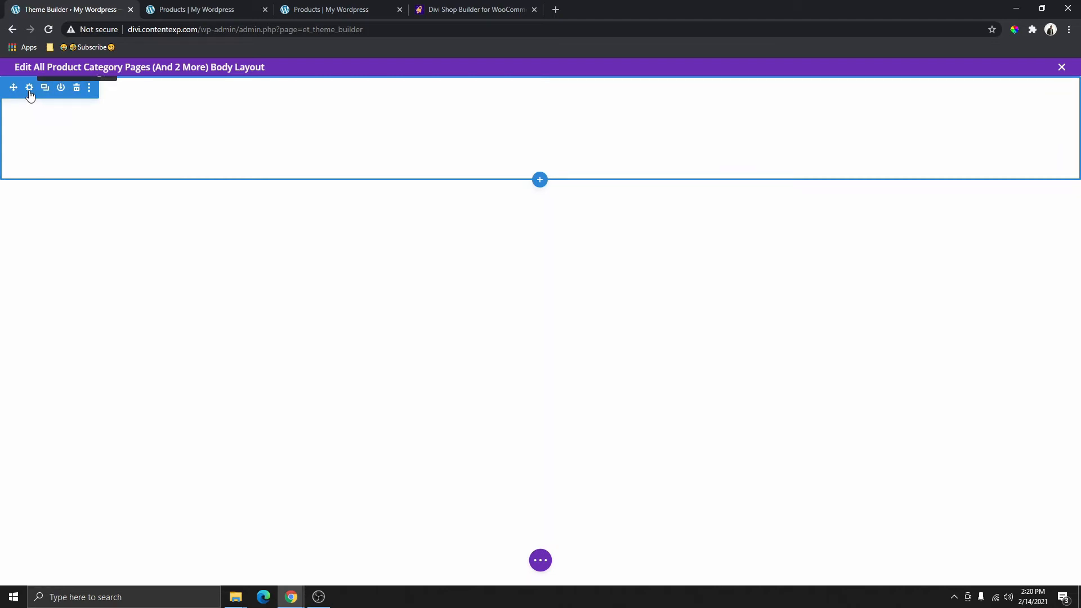
- Use the Soccer-1.jpg picture from the media library as the background image of the section around the heading
click(29, 89)
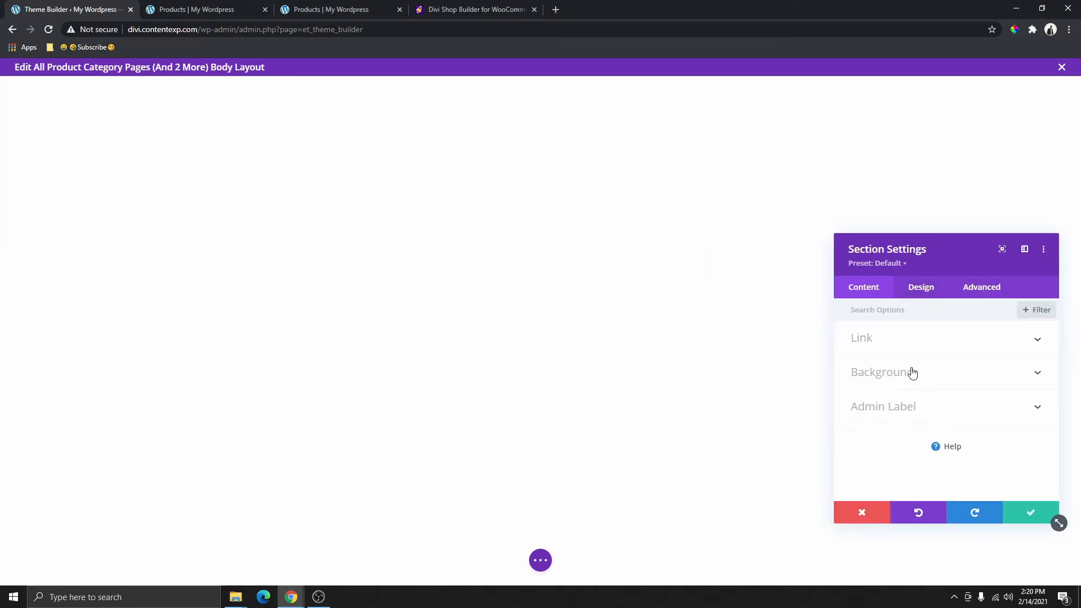
click(912, 373)
click(968, 361)
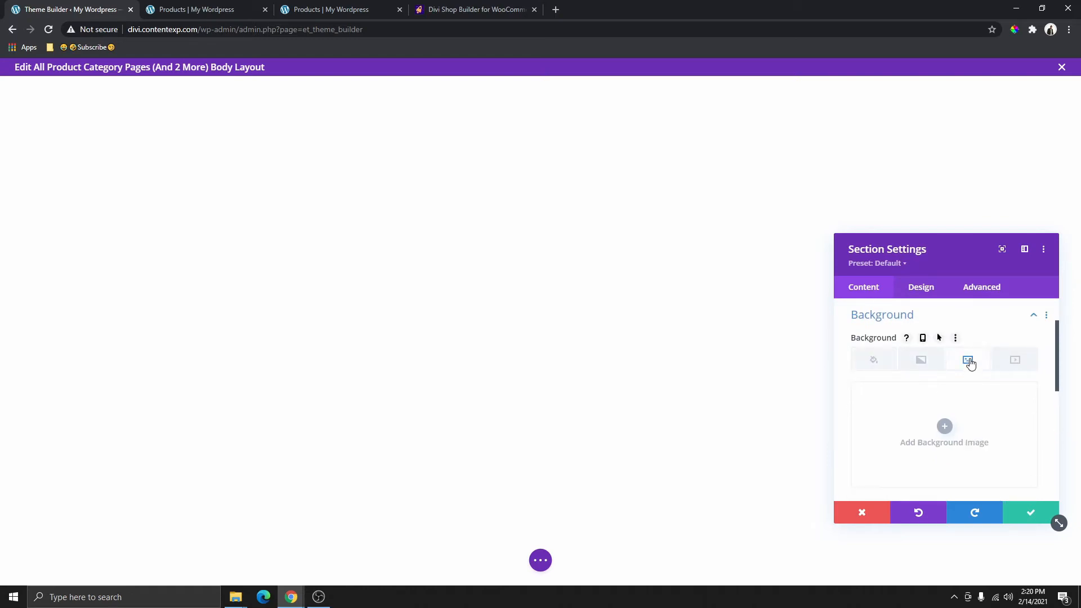
click(945, 426)
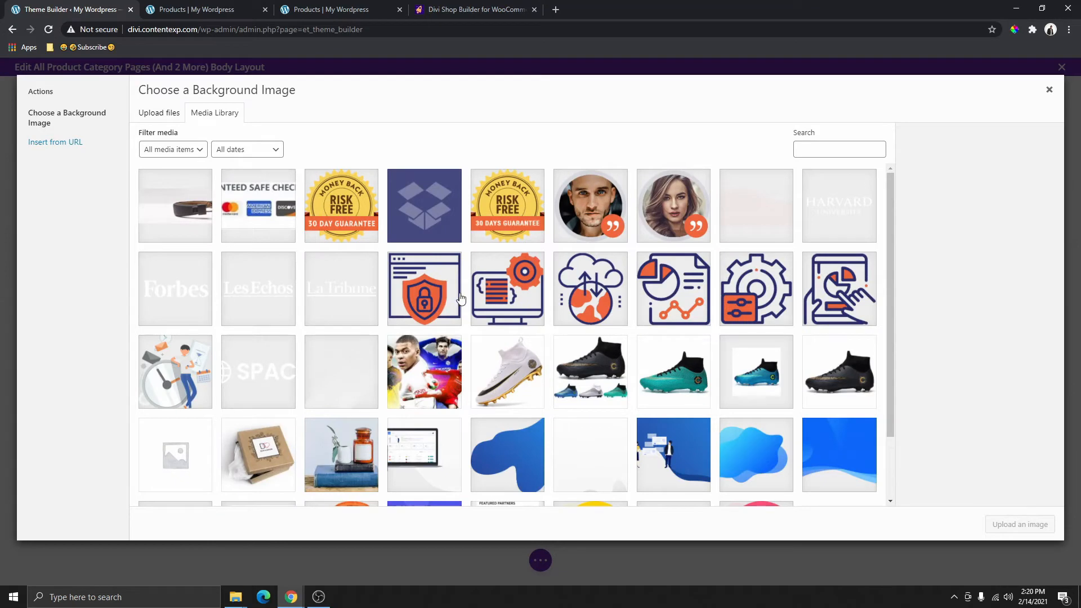
click(433, 377)
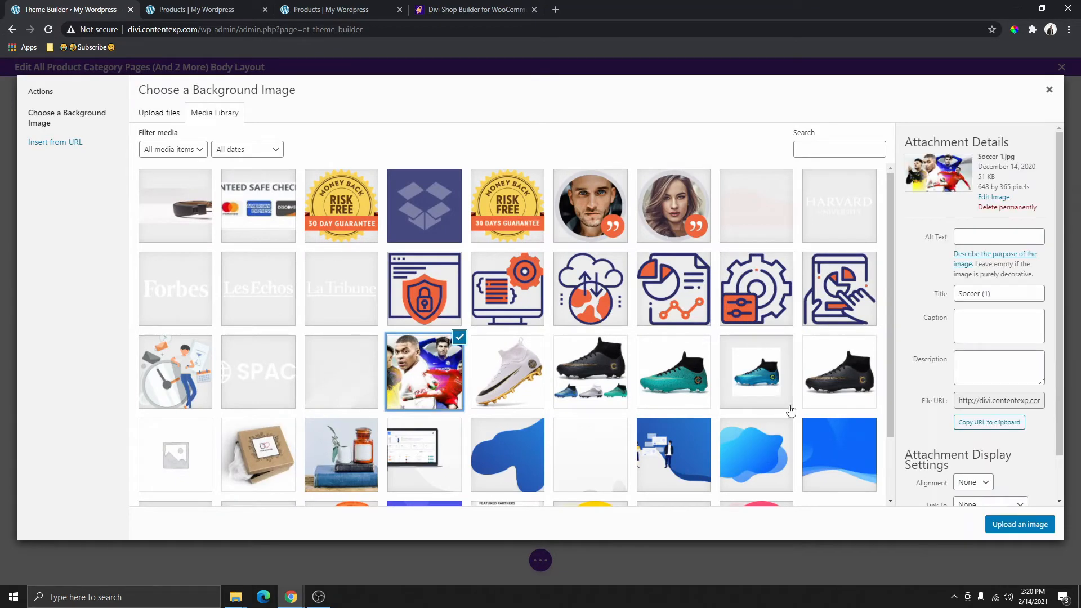
click(1021, 526)
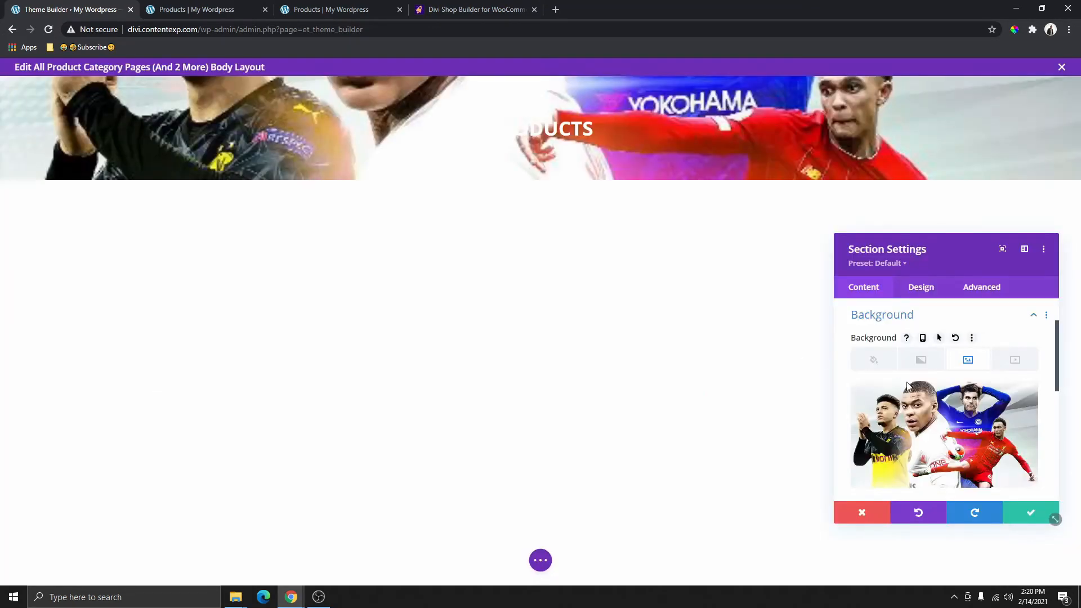
scroll(952, 420, down, 3)
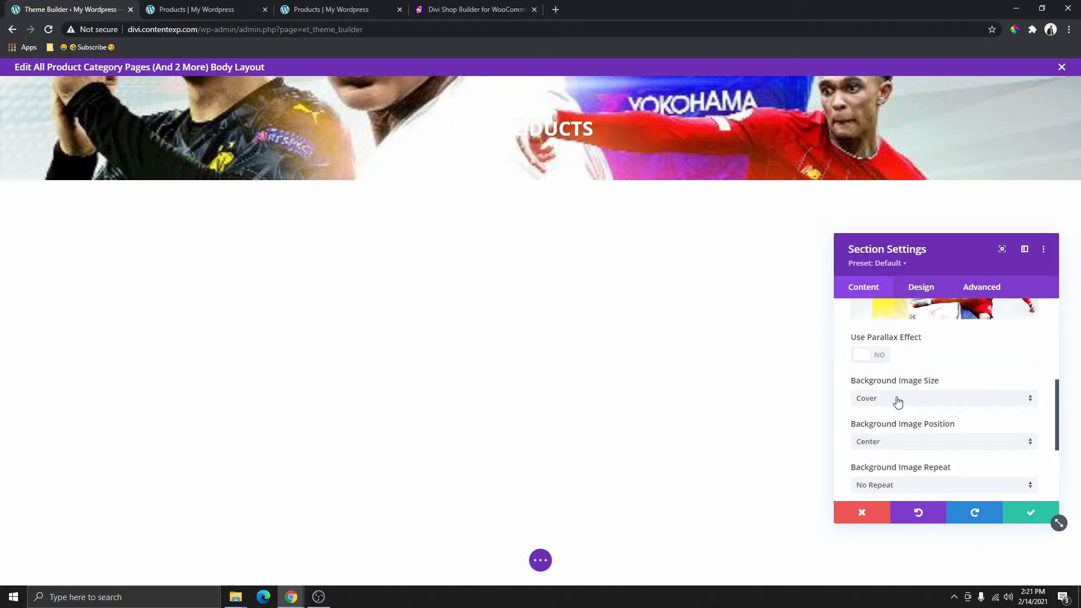
scroll(898, 402, down, 2)
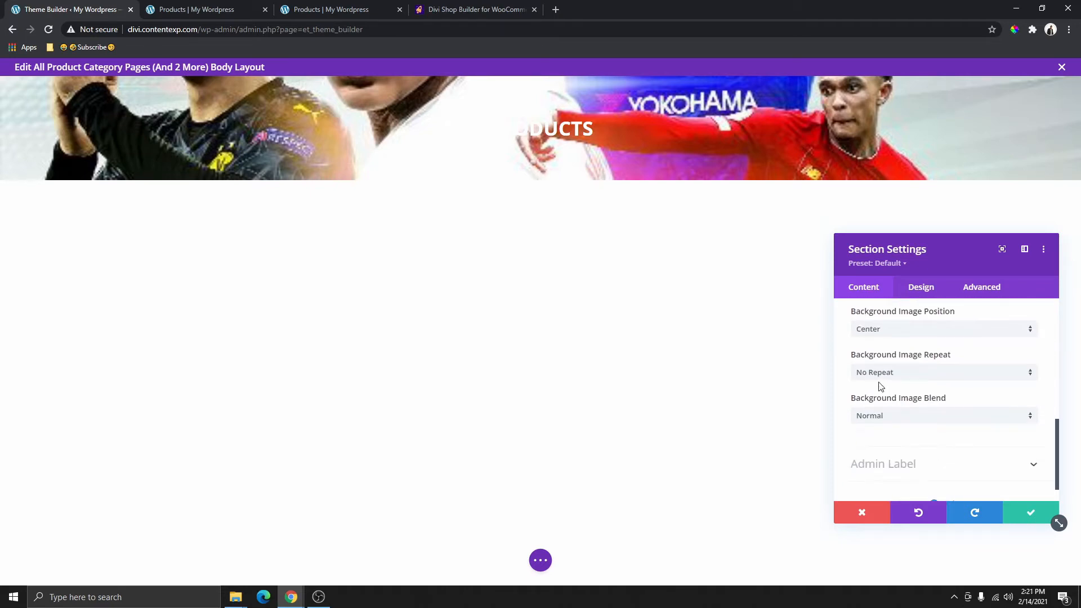
click(892, 335)
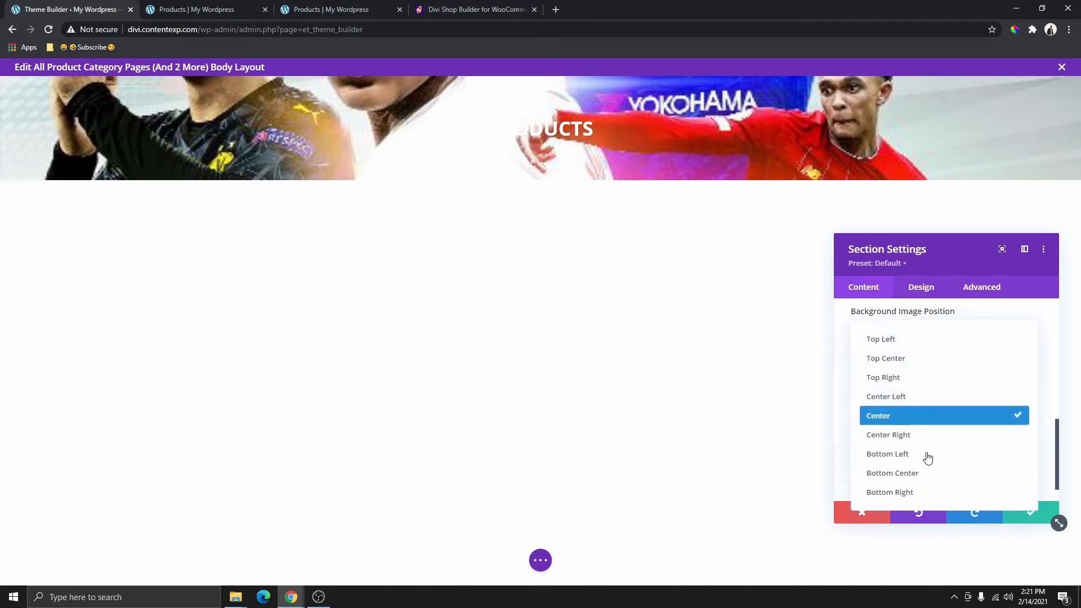
click(845, 348)
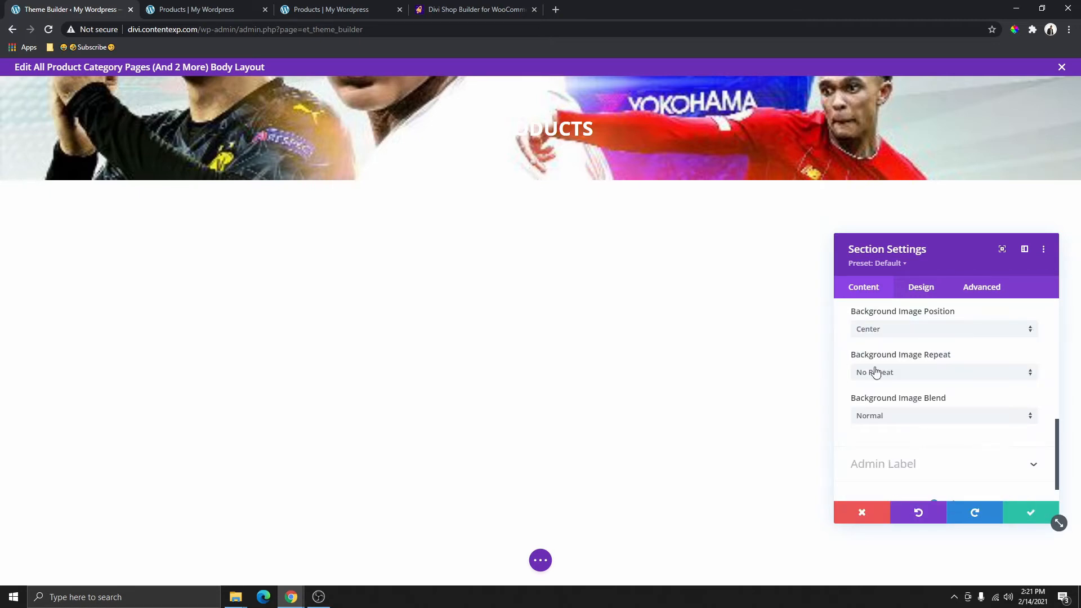
scroll(879, 356, up, 1)
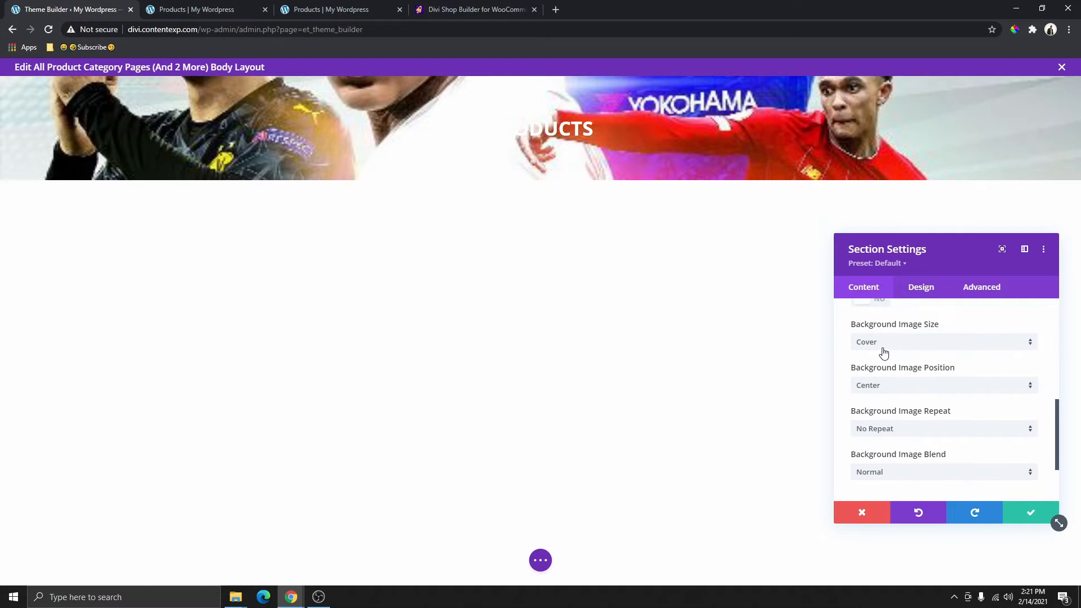
scroll(901, 366, down, 1)
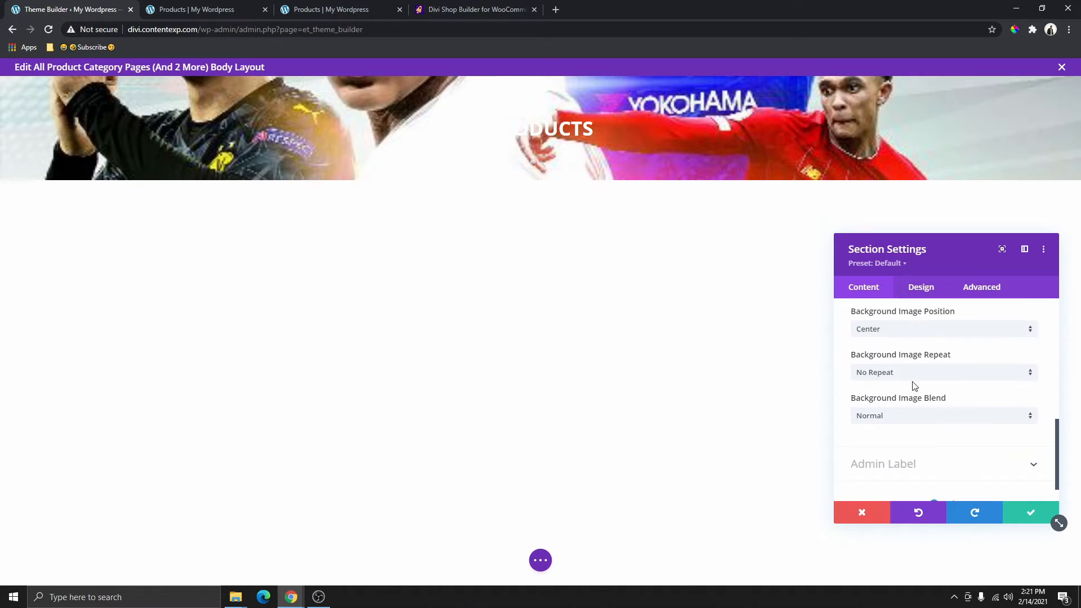
- Set the section's background image blend to Overlay
scroll(913, 386, down, 1)
click(908, 385)
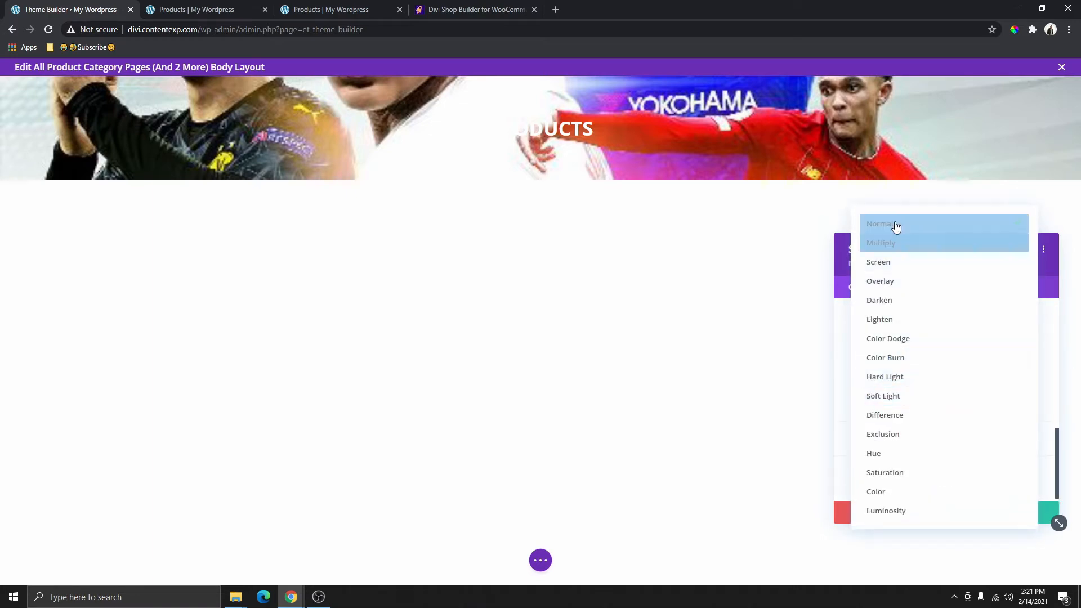
click(897, 280)
- Give the section a black background colour with reduced opacity, rgba(0,0,0,0.7)
scroll(907, 427, up, 6)
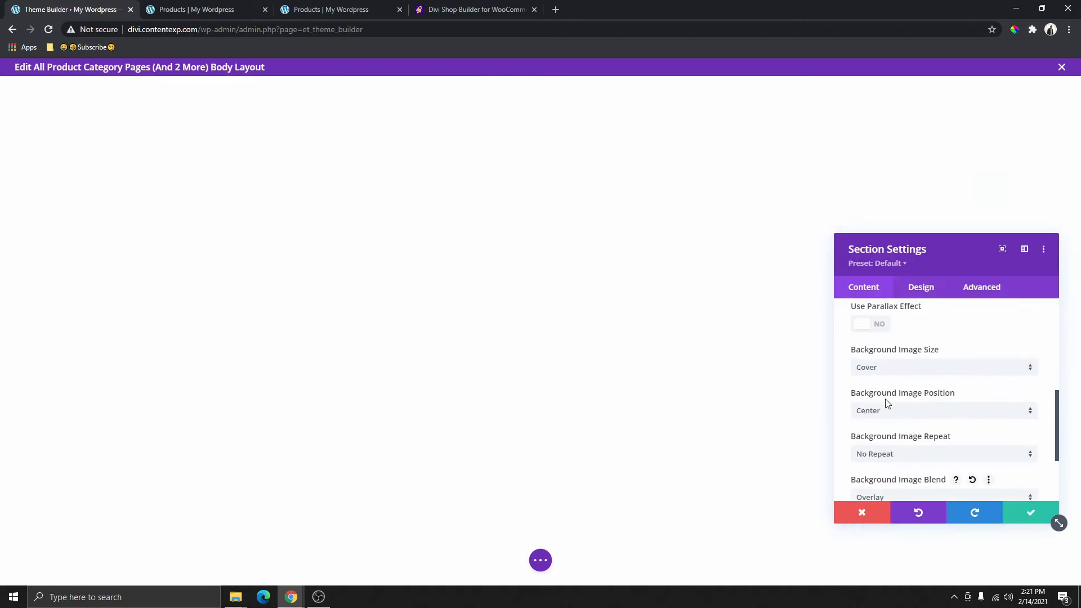
click(886, 393)
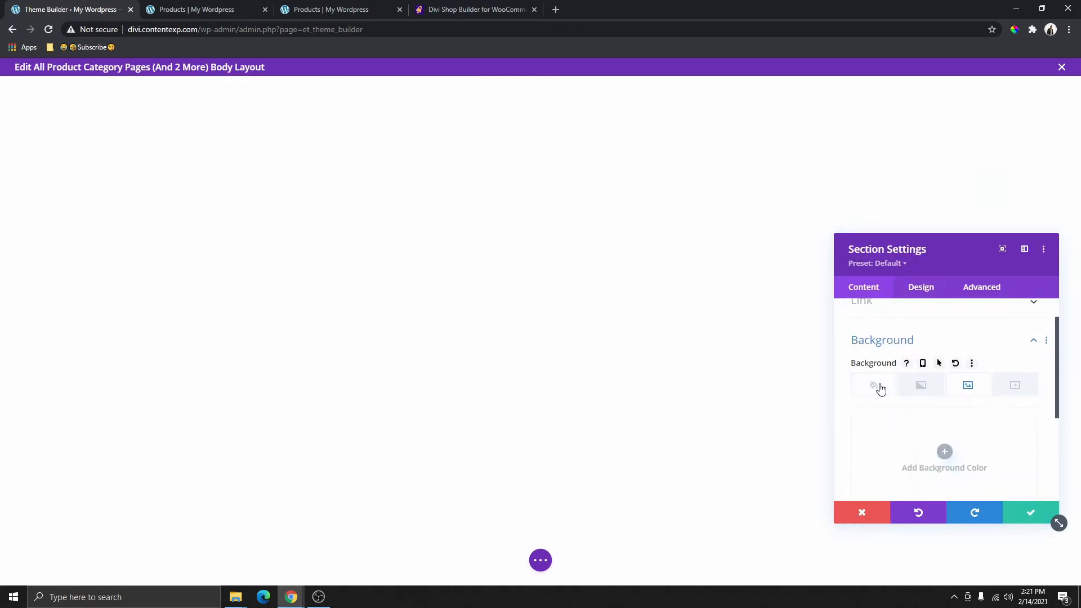
scroll(928, 429, down, 1)
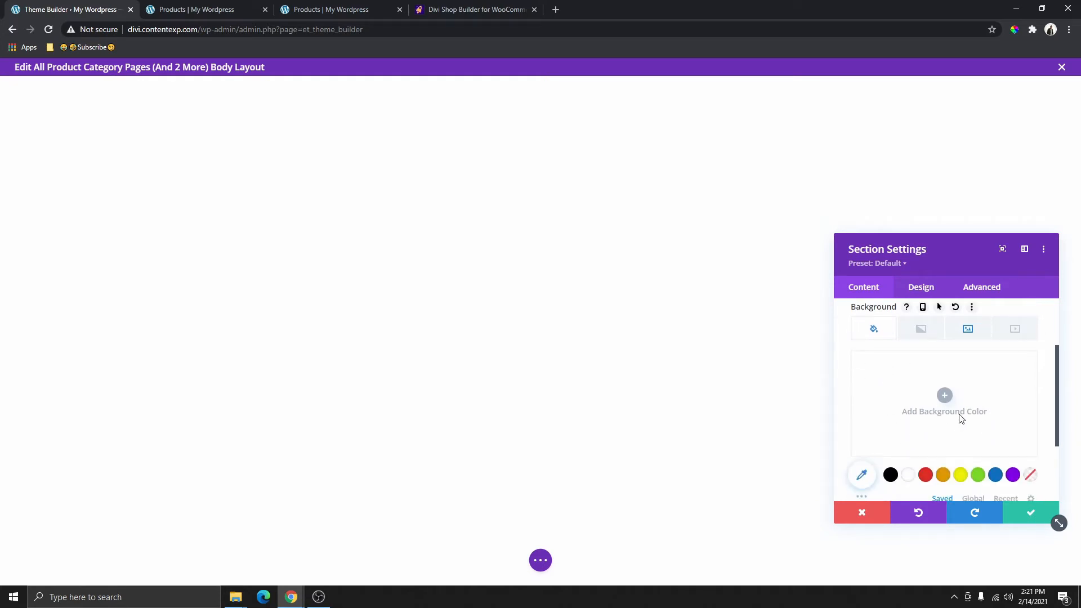
click(890, 475)
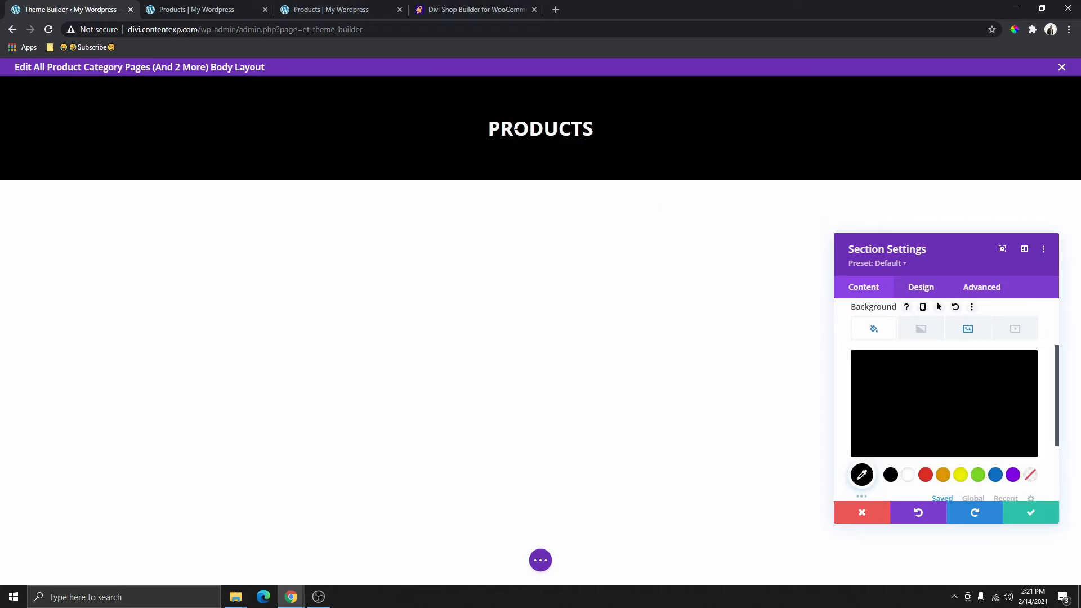
click(997, 405)
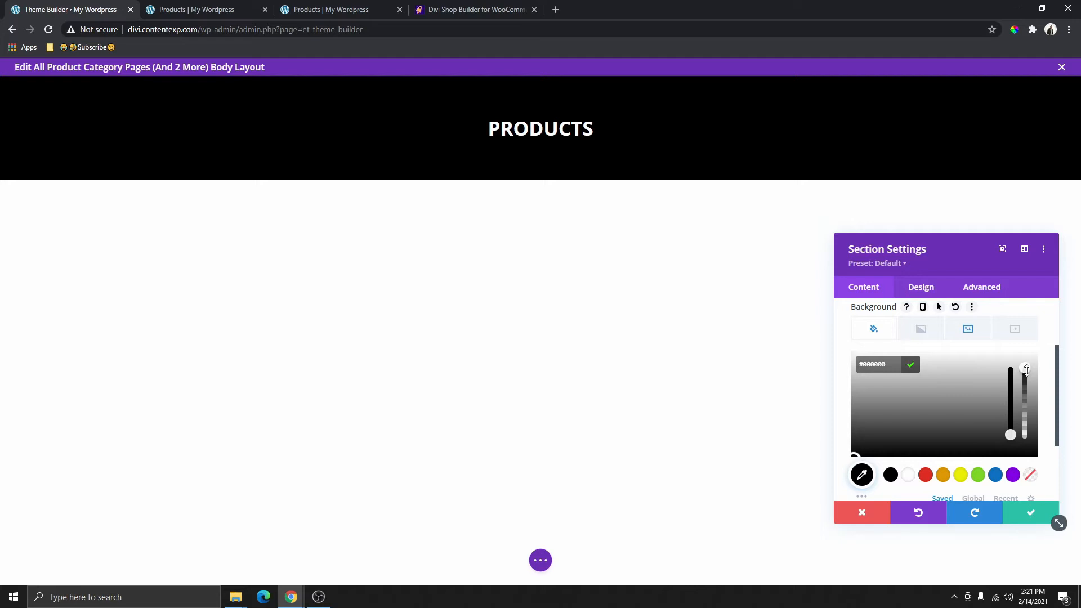
drag(1029, 388, 1028, 401)
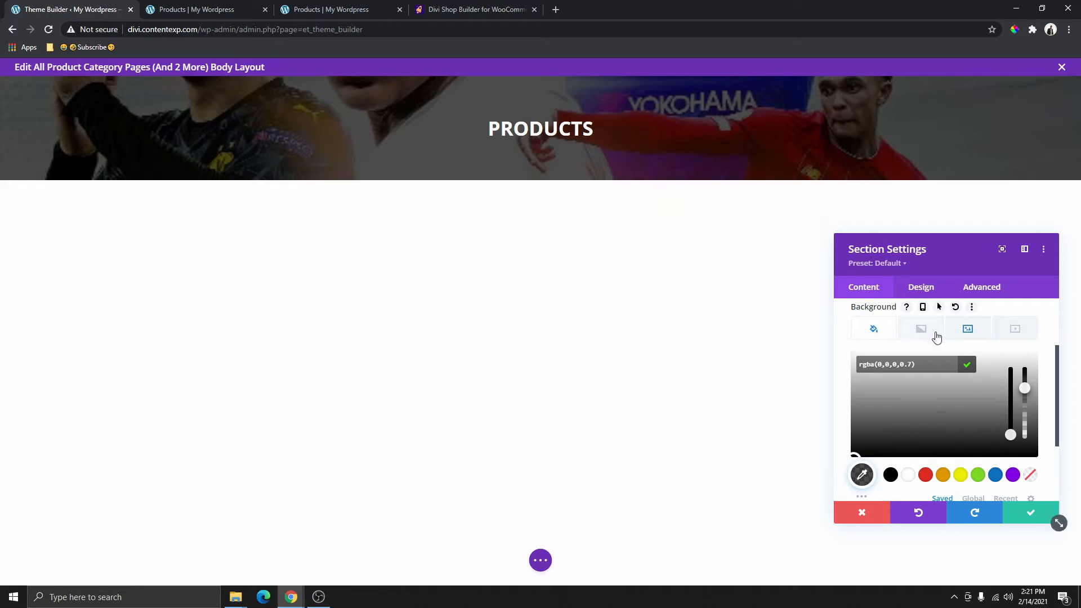
click(968, 365)
- Set the Products header section's top and bottom padding to 150px, save its settings and save the layout
click(920, 287)
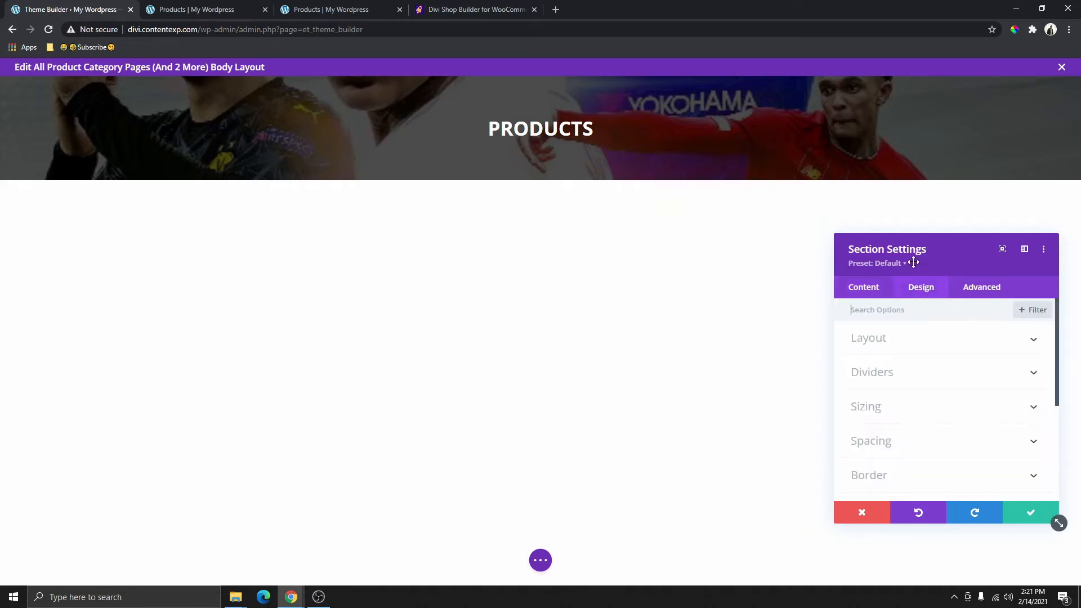
click(900, 440)
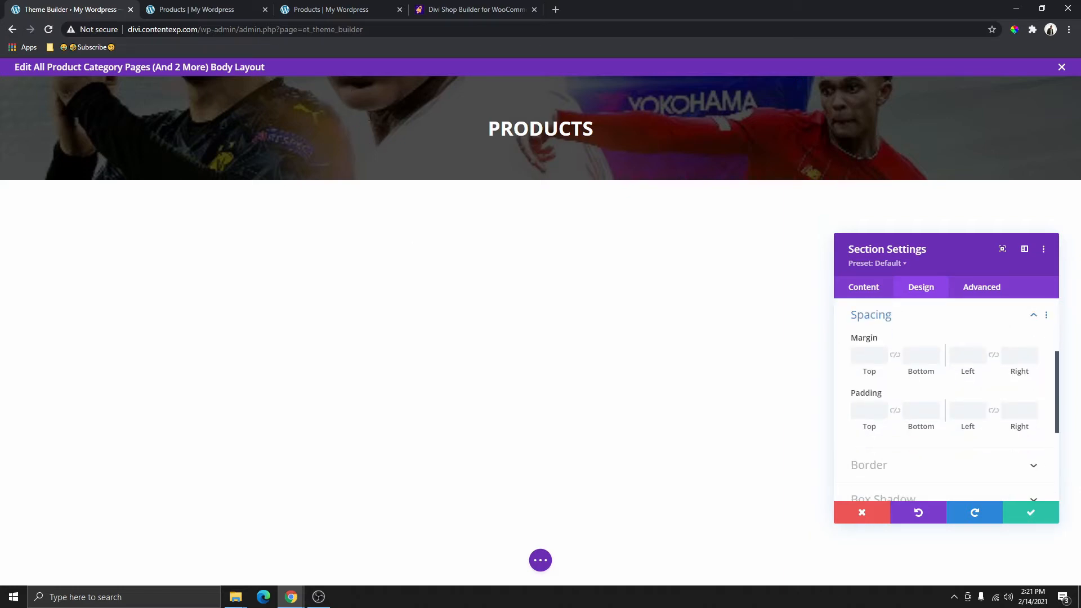
click(202, 10)
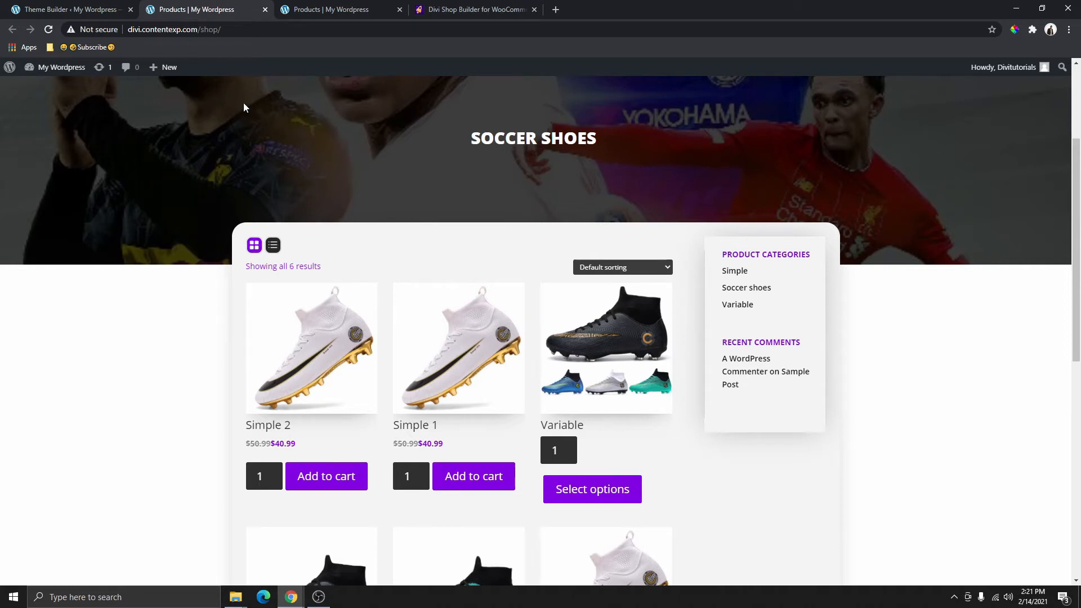
click(347, 10)
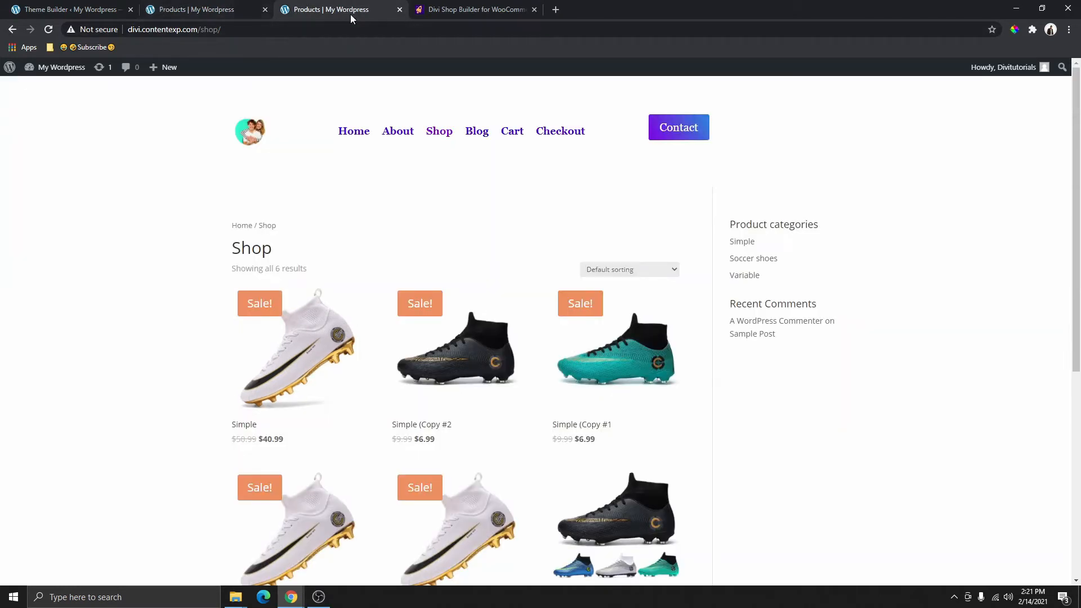
click(93, 10)
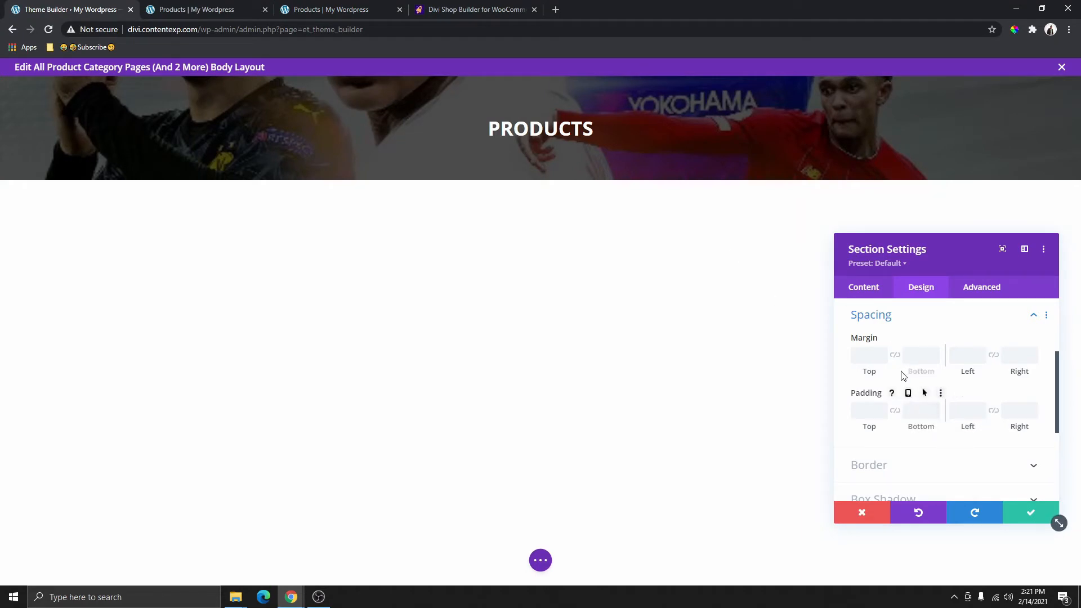
click(869, 409)
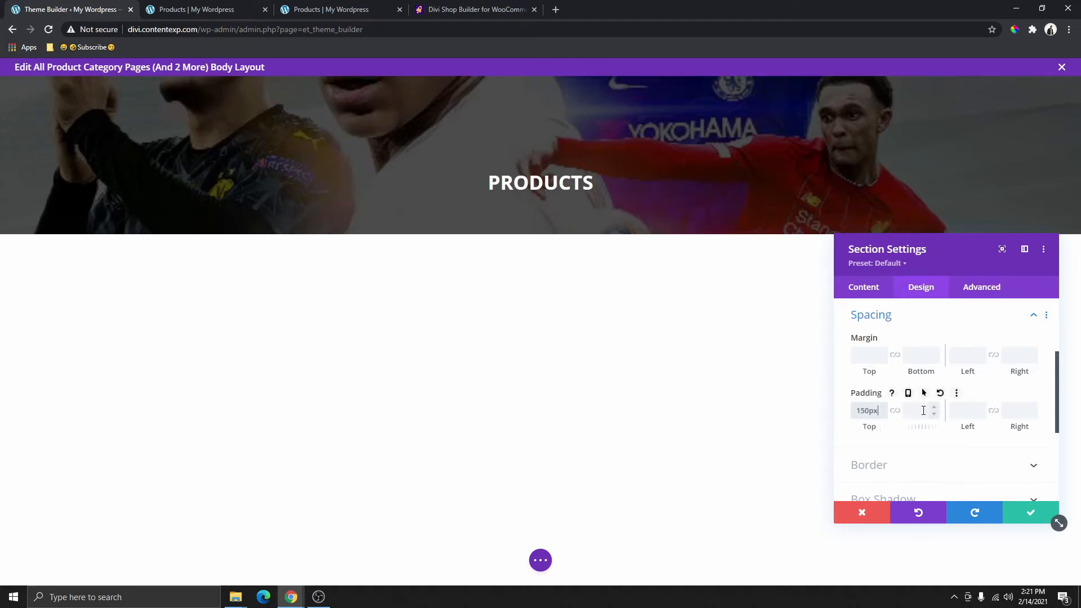
click(895, 411)
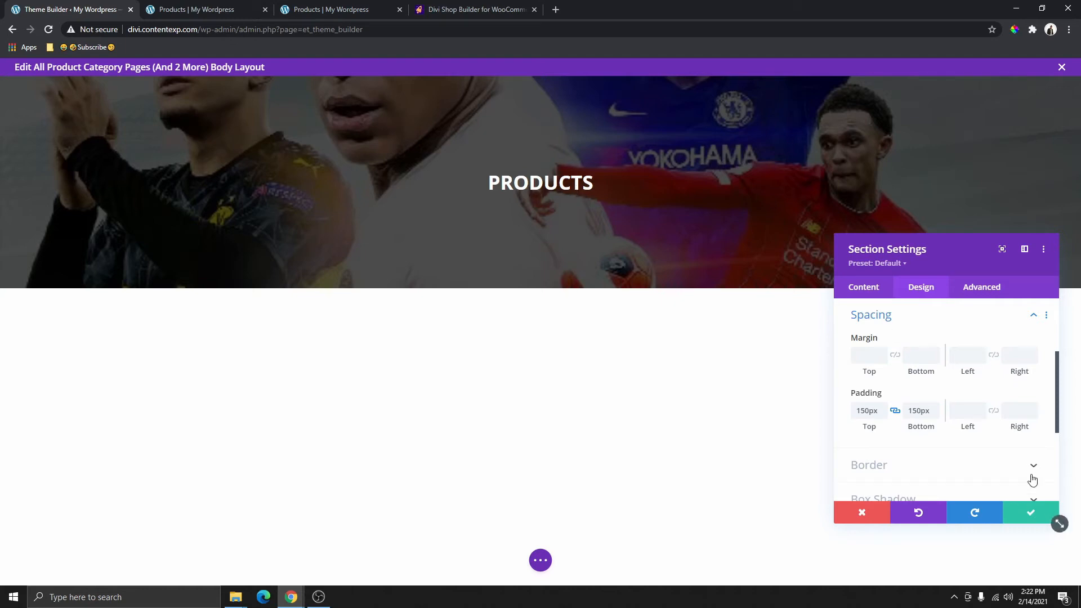
click(1035, 516)
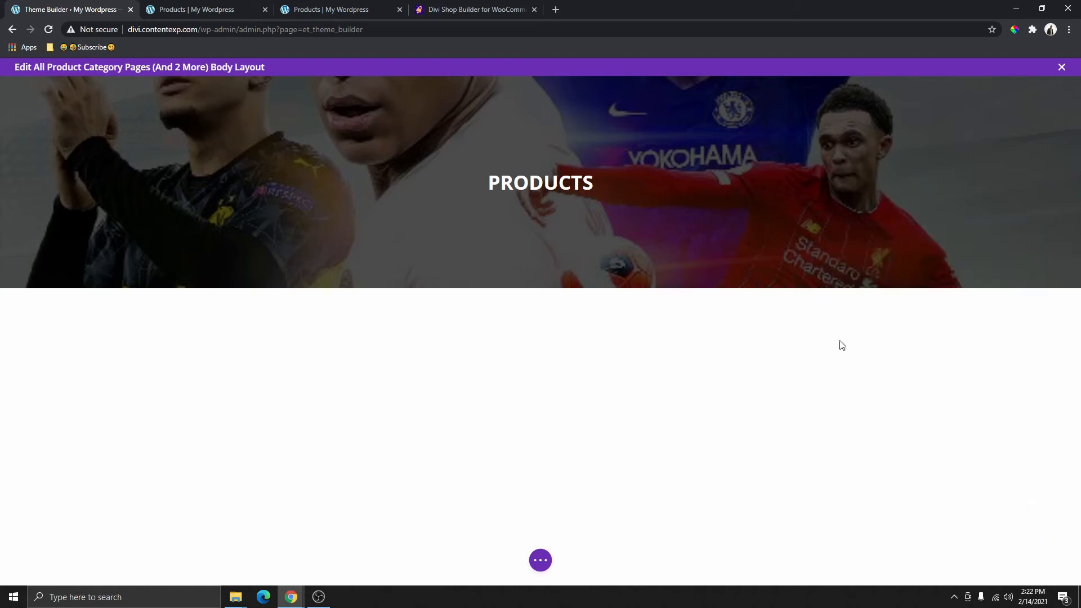
click(543, 561)
click(1035, 563)
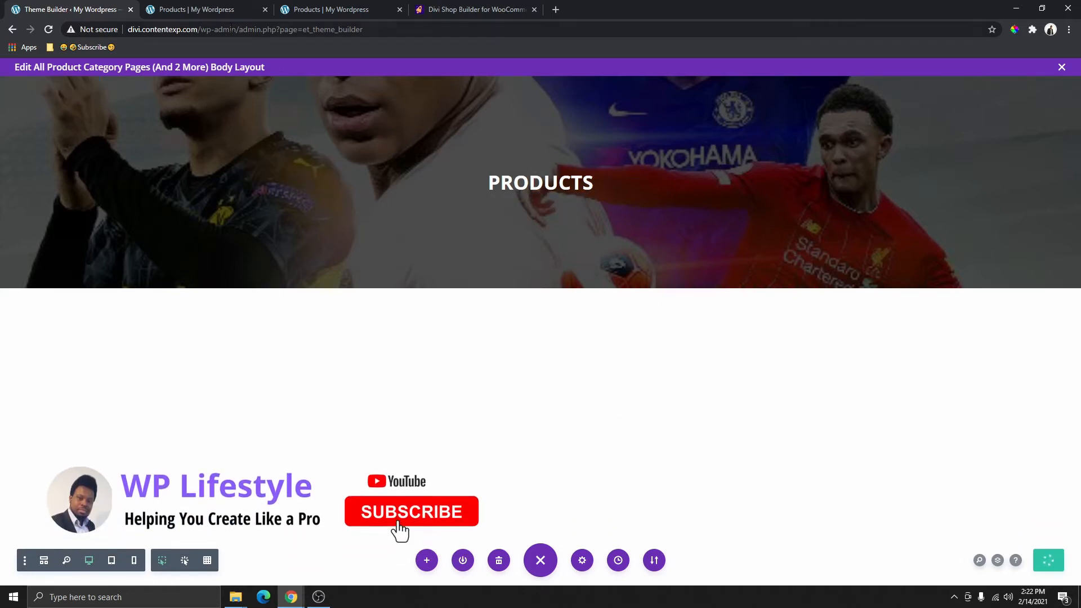
- Compare with the finished shop page and insert a regular section below the header containing a row with 3/4 and 1/4 columns
click(197, 10)
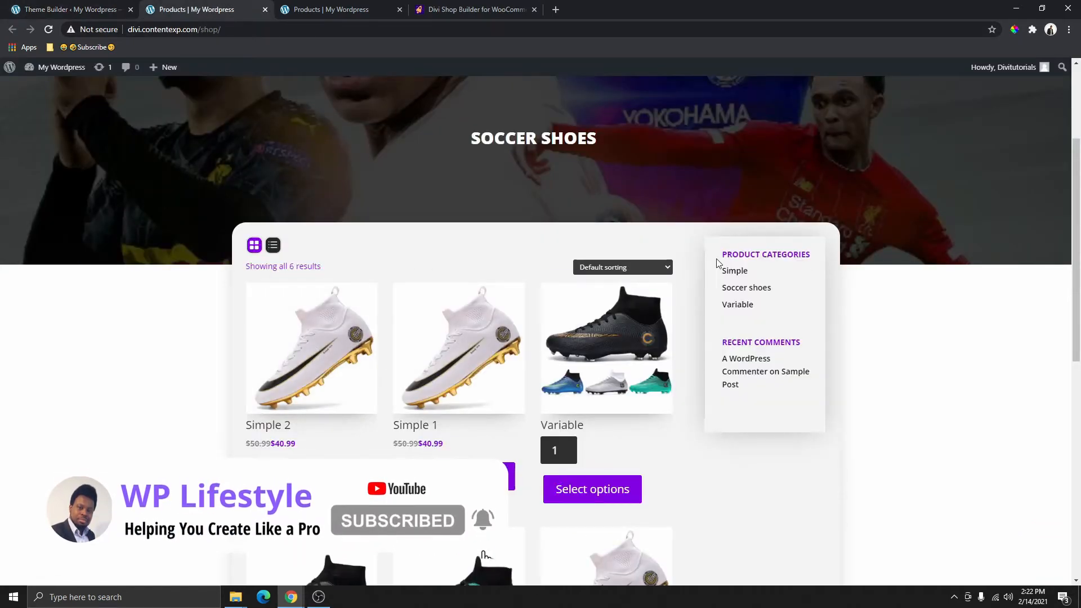
scroll(768, 312, down, 2)
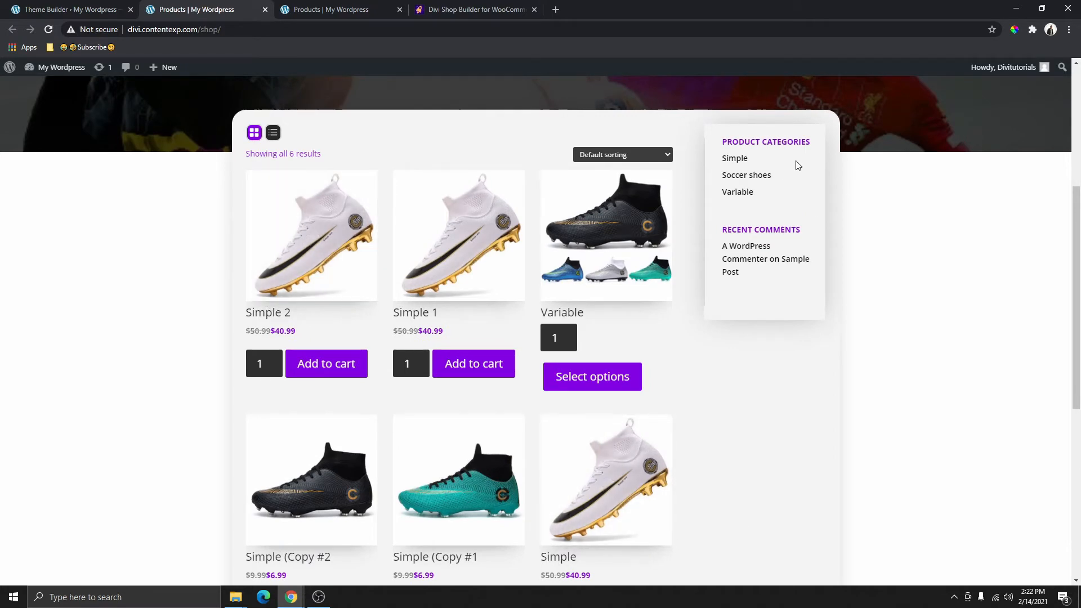
scroll(753, 265, up, 1)
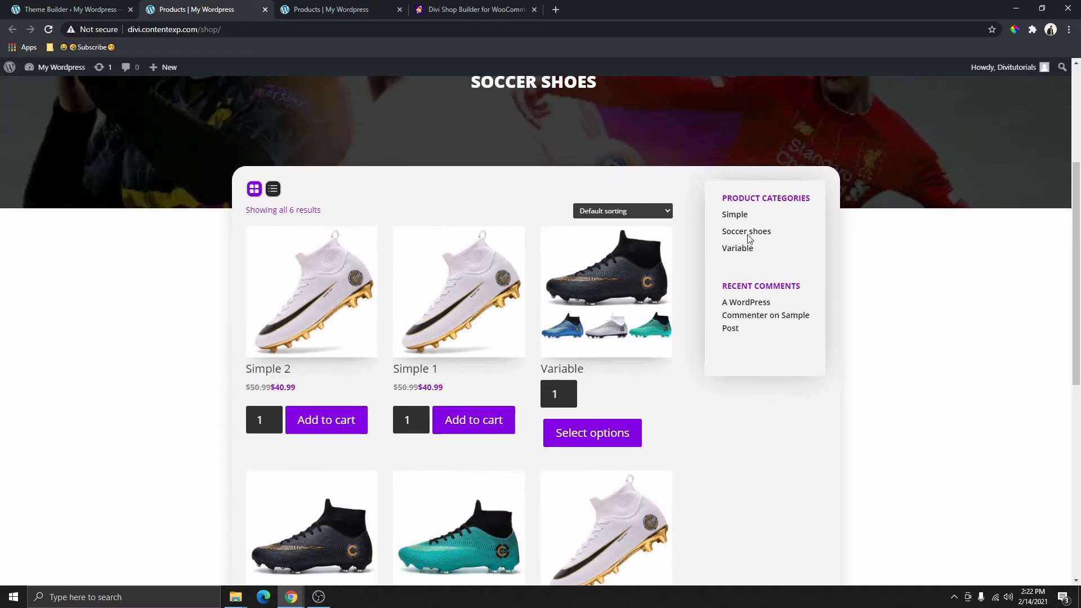
click(254, 190)
click(71, 9)
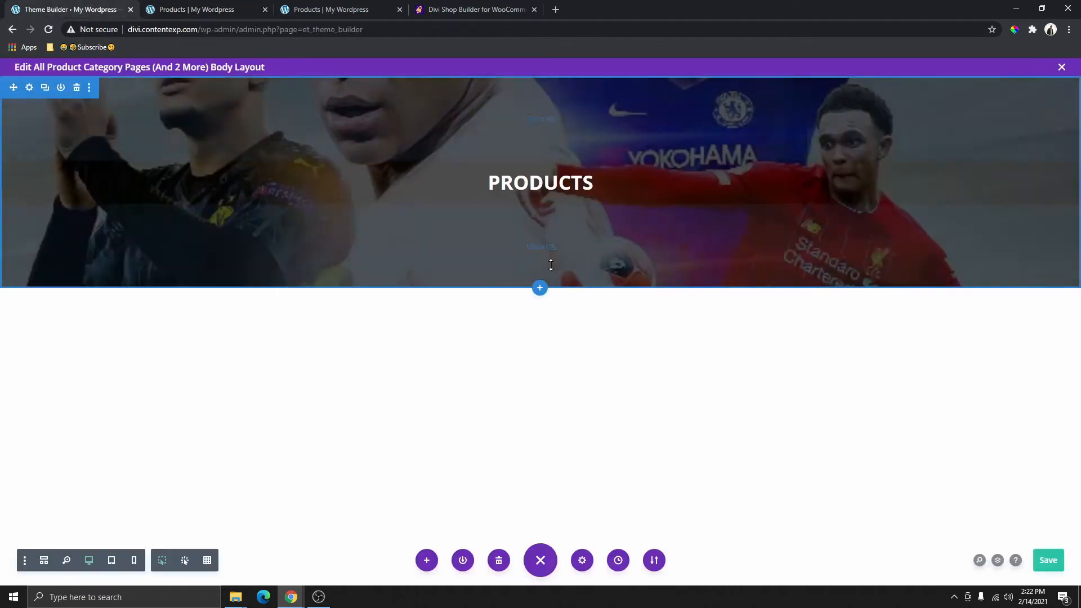
click(540, 289)
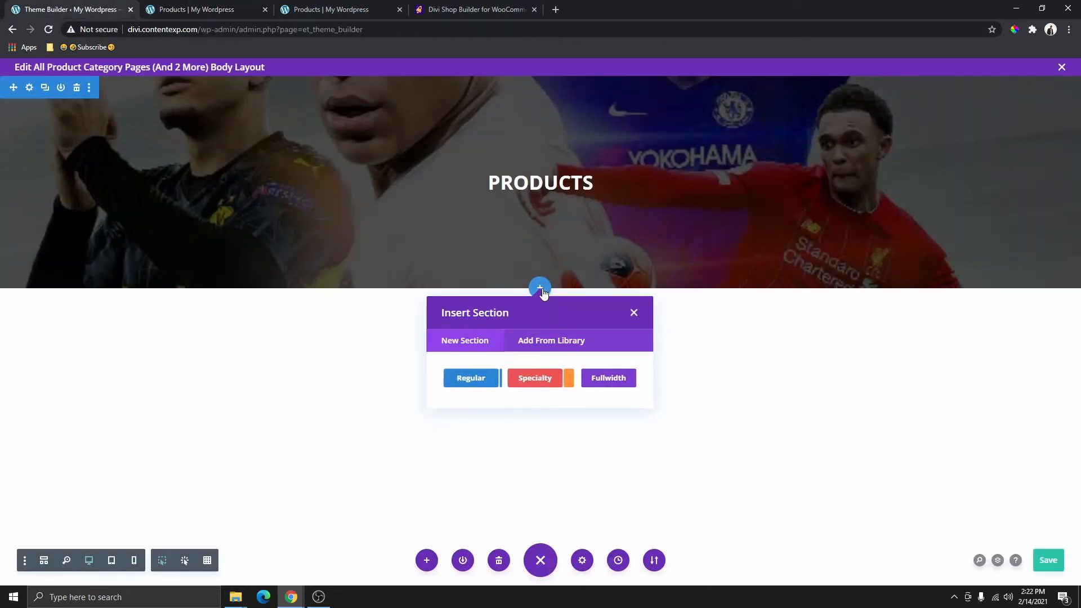
click(467, 383)
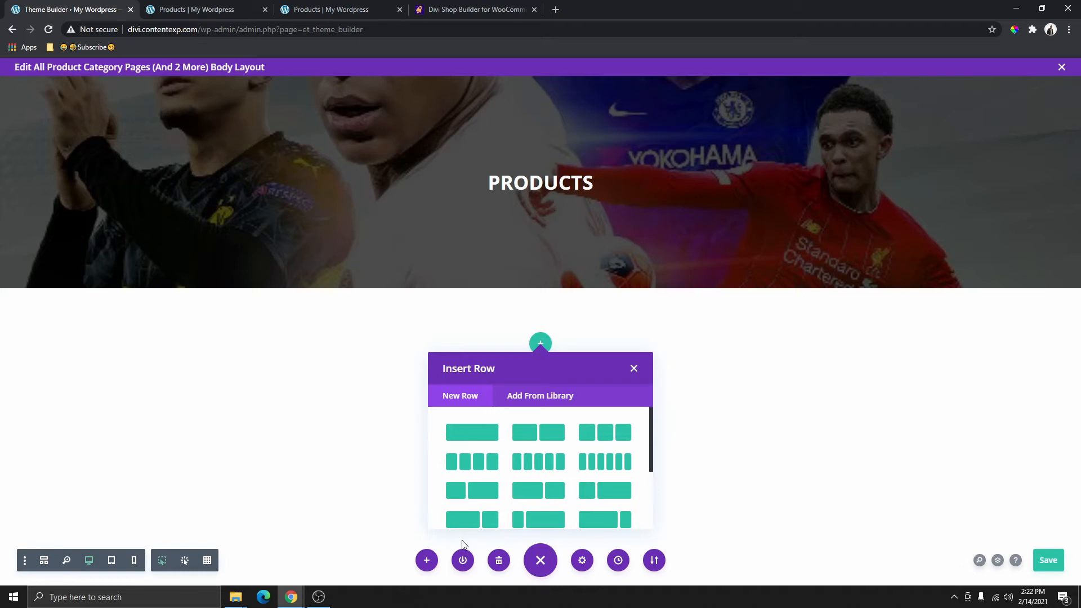
click(484, 519)
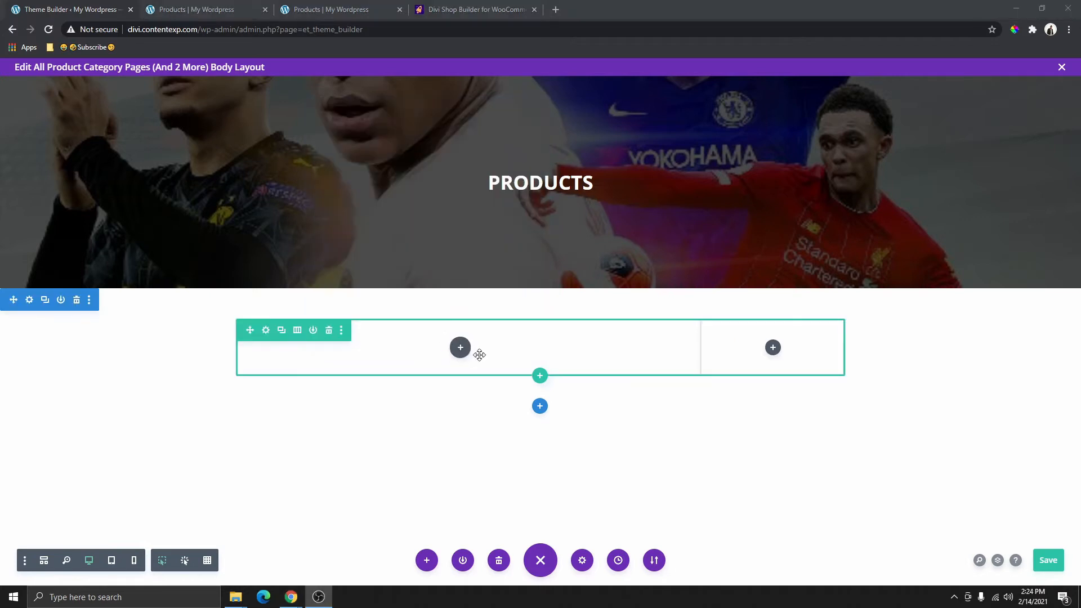
- Add a Woo Shop + module to the new row's wide column
click(461, 349)
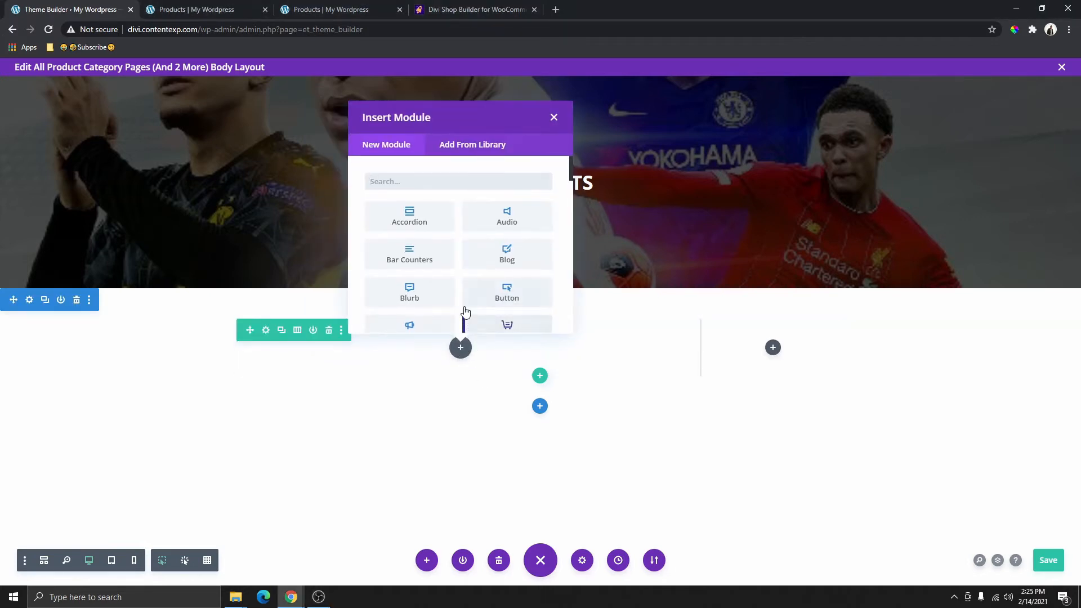
scroll(463, 310, down, 3)
scroll(446, 306, down, 8)
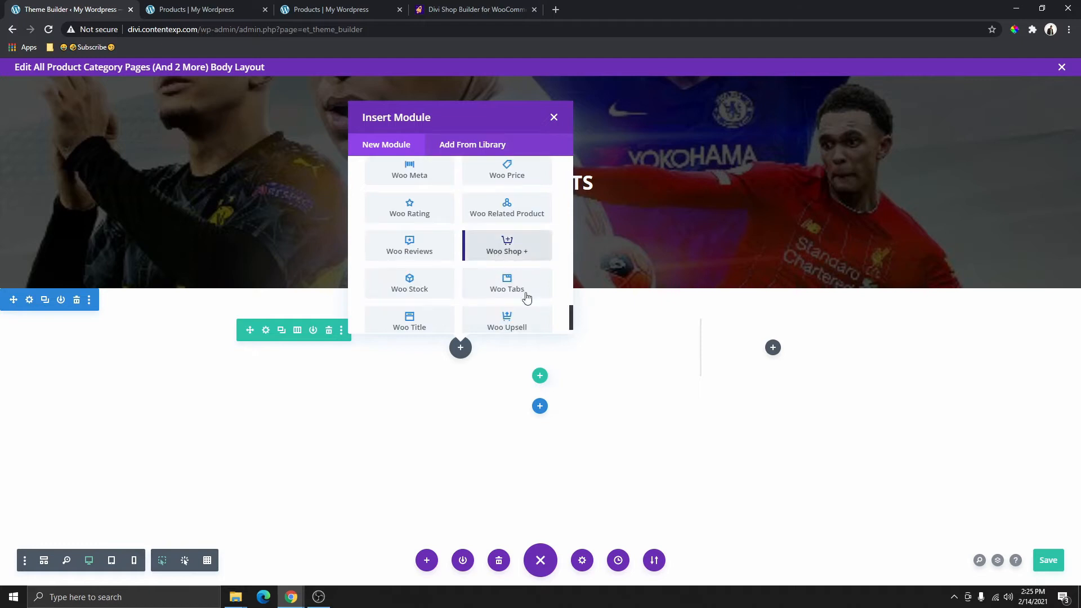
scroll(476, 283, down, 2)
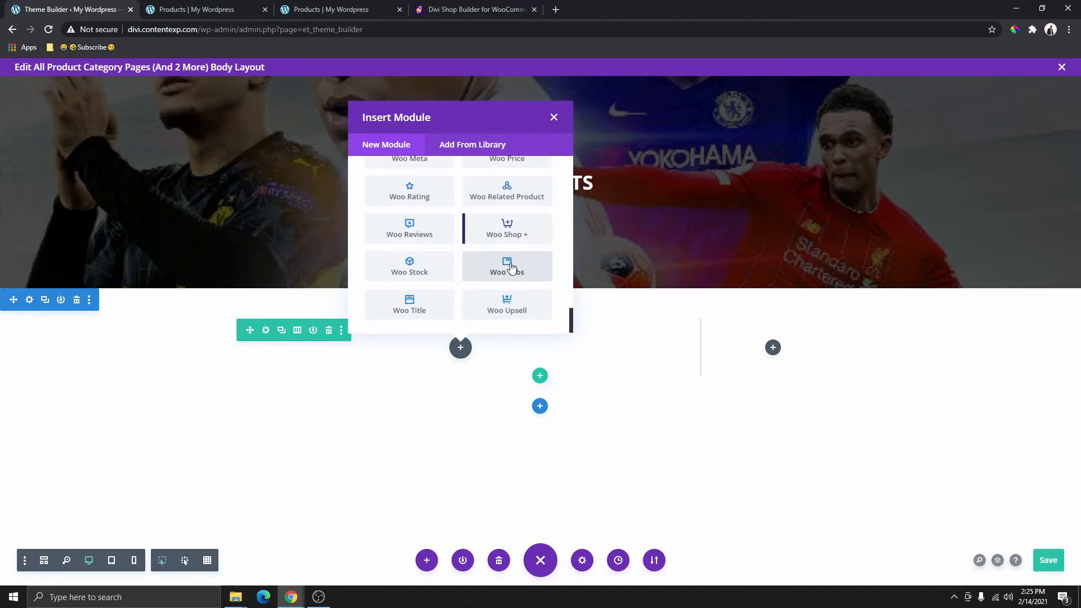
click(511, 236)
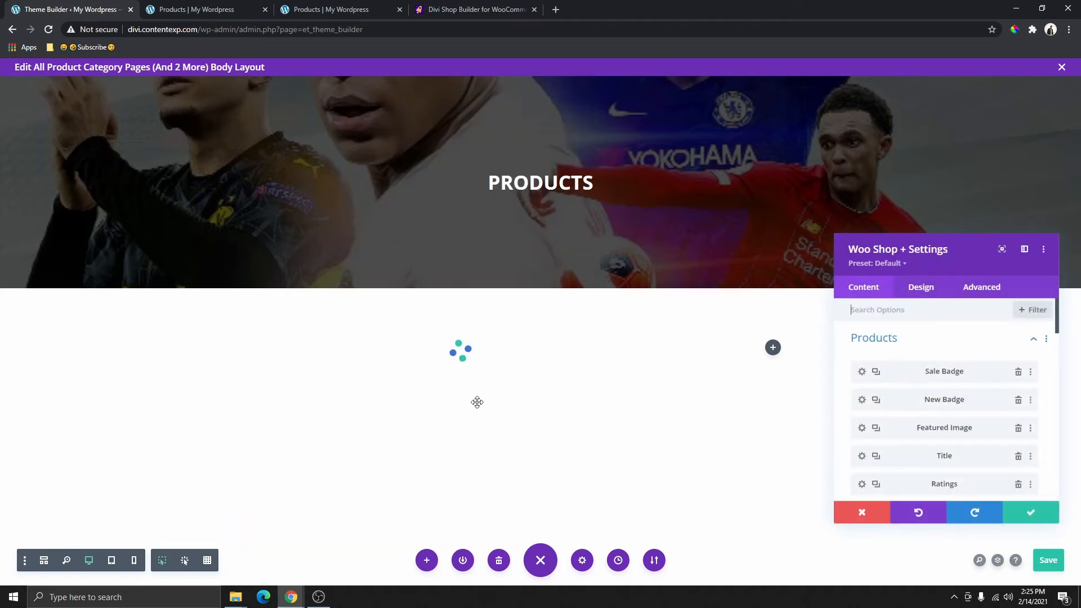
key(ctrl+shift+Tab)
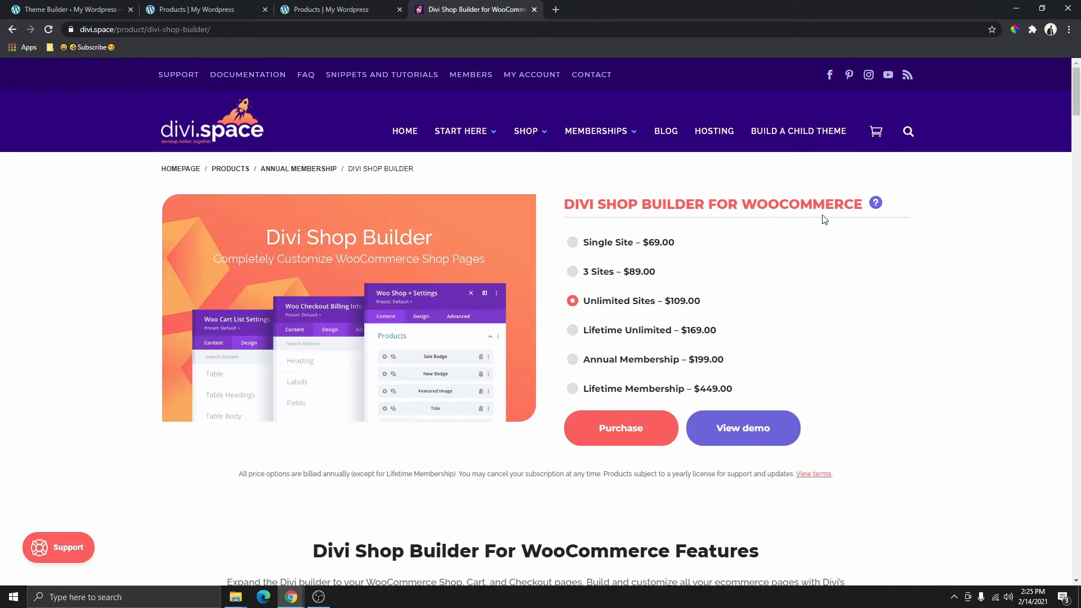
key(ctrl+Tab)
- Browse the modules available for the narrow column, including the cart and checkout modules
click(768, 348)
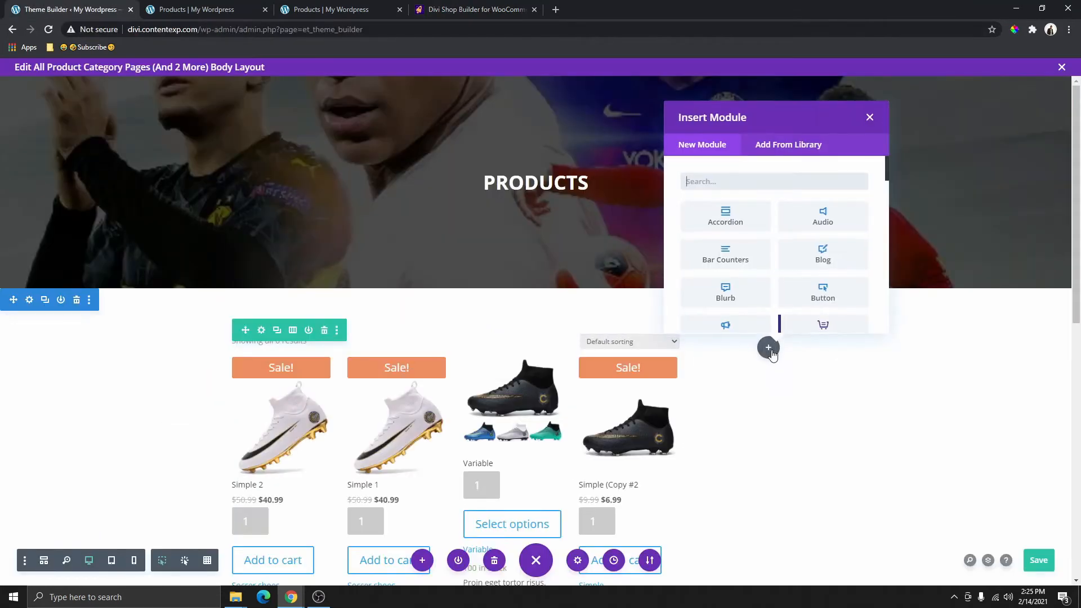
scroll(807, 256, down, 3)
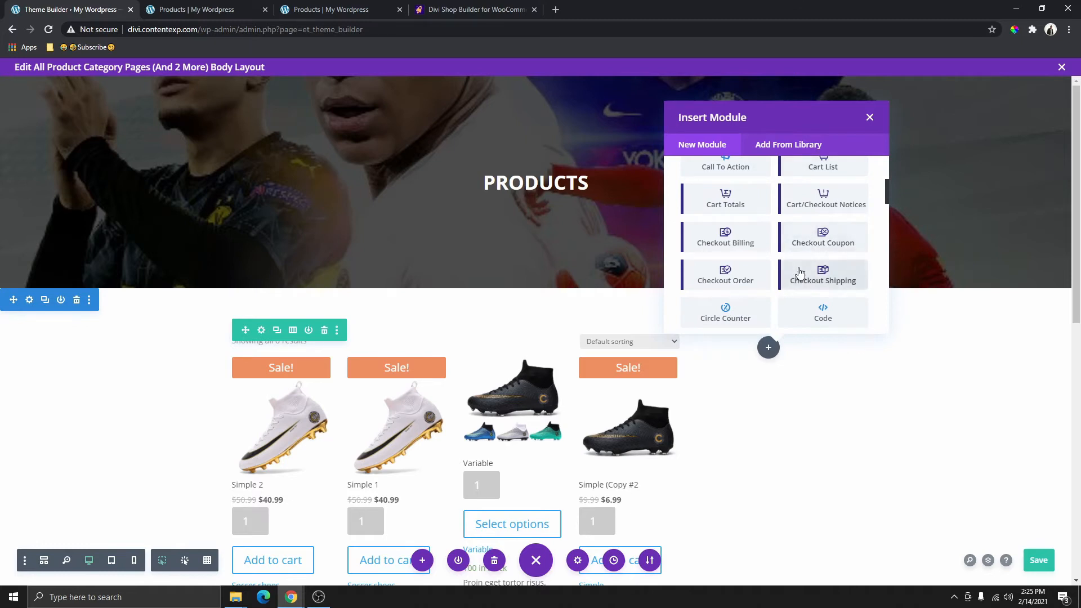
scroll(809, 241, up, 1)
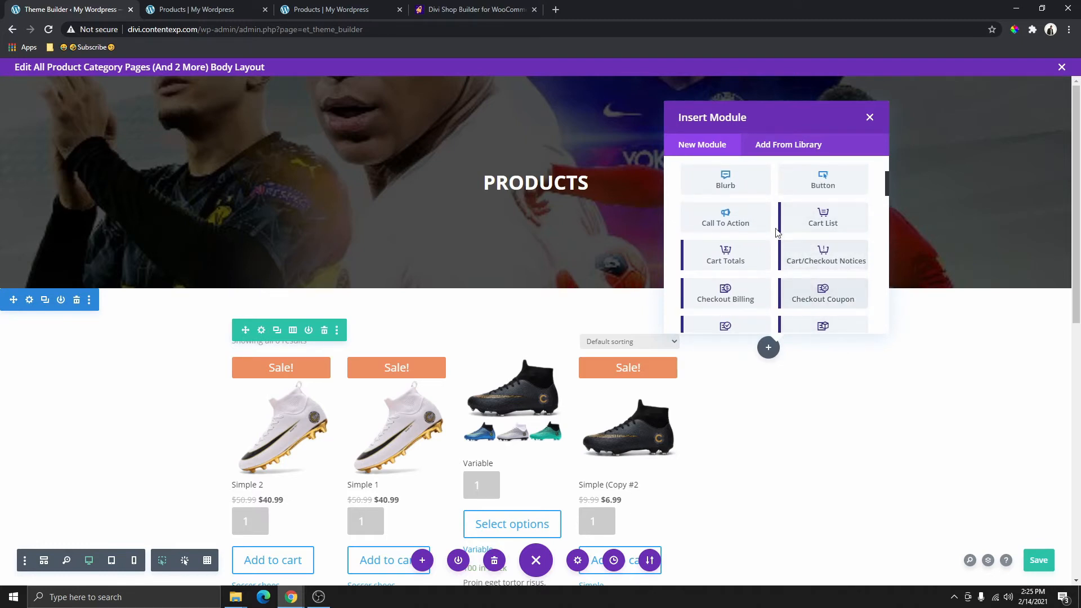
scroll(727, 256, down, 1)
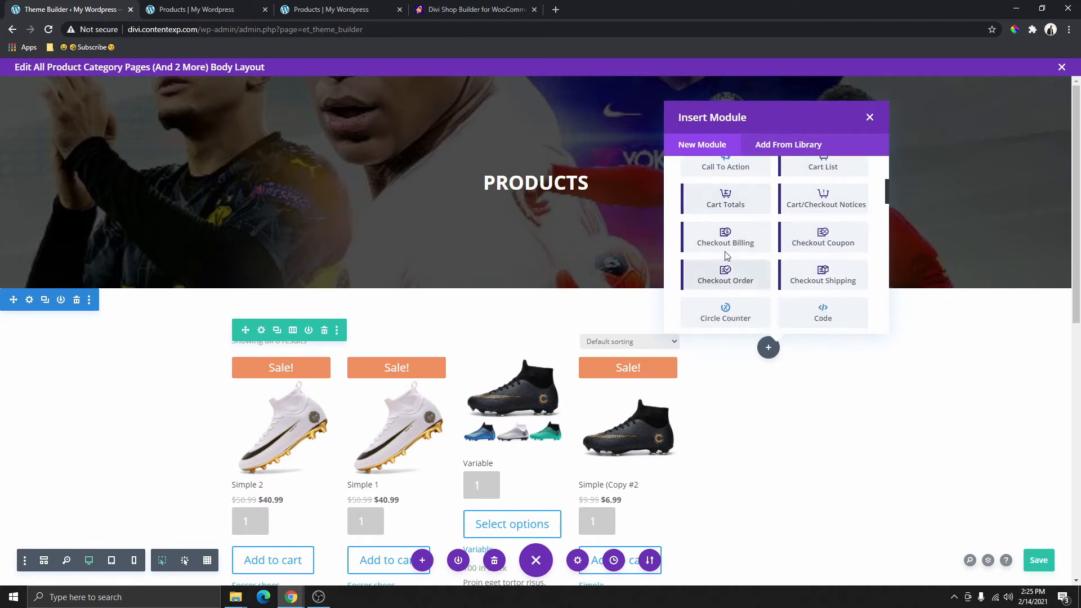
scroll(779, 253, down, 8)
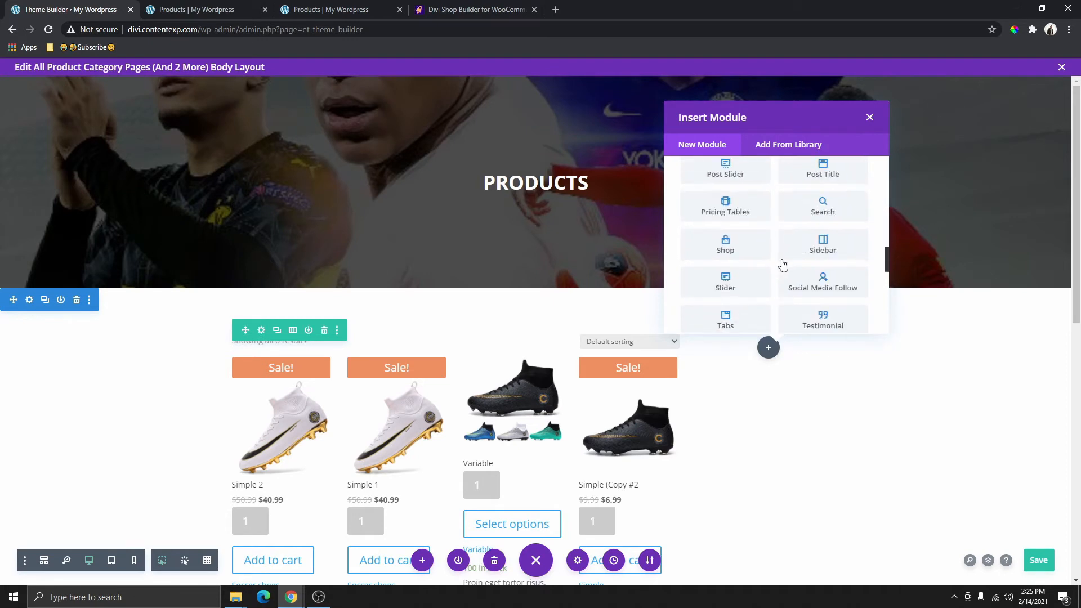
scroll(576, 277, down, 5)
scroll(575, 277, up, 2)
- Add a Sidebar module with the Sidebar widget area to the narrow column and save its settings
click(769, 142)
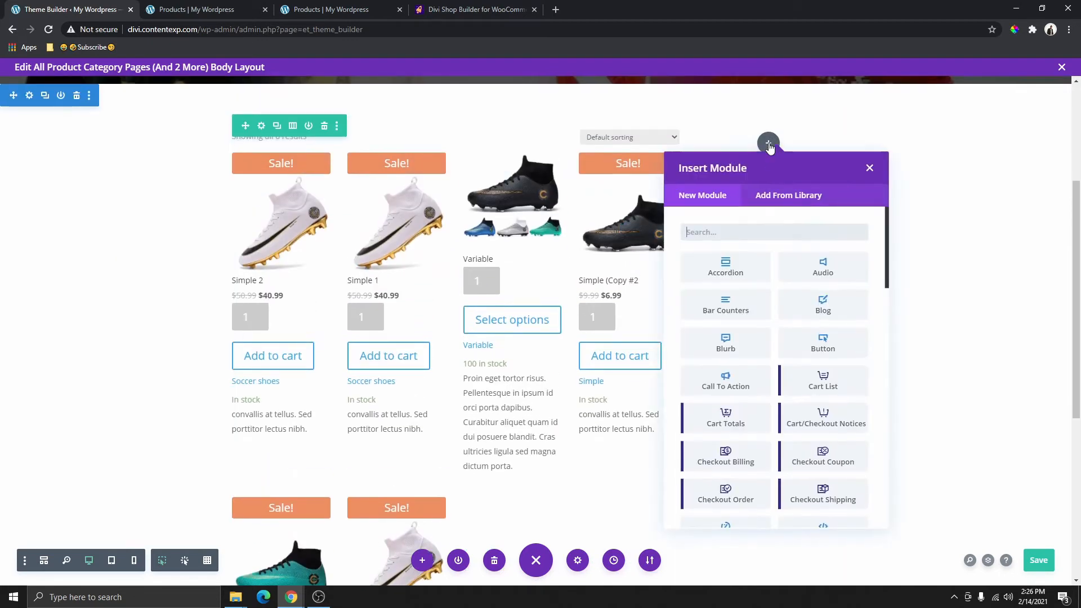
click(729, 231)
text(side)
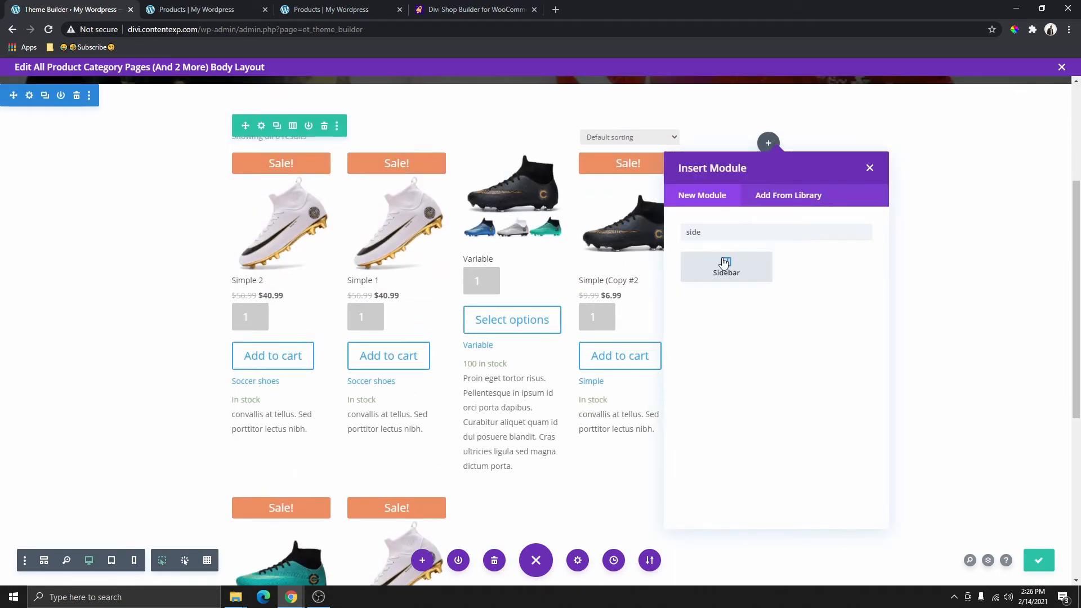
click(726, 266)
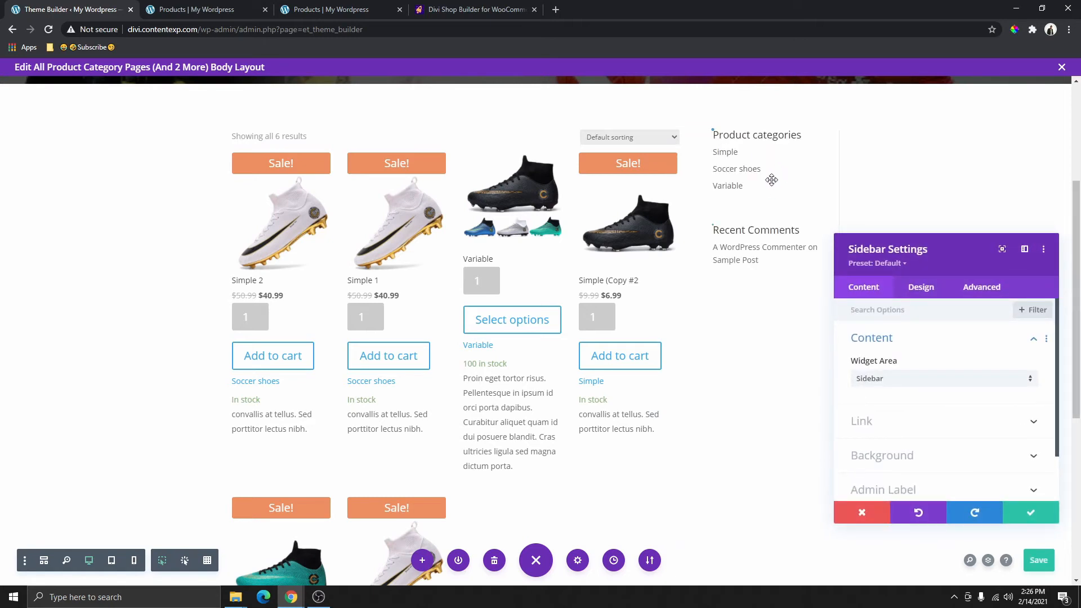
click(895, 381)
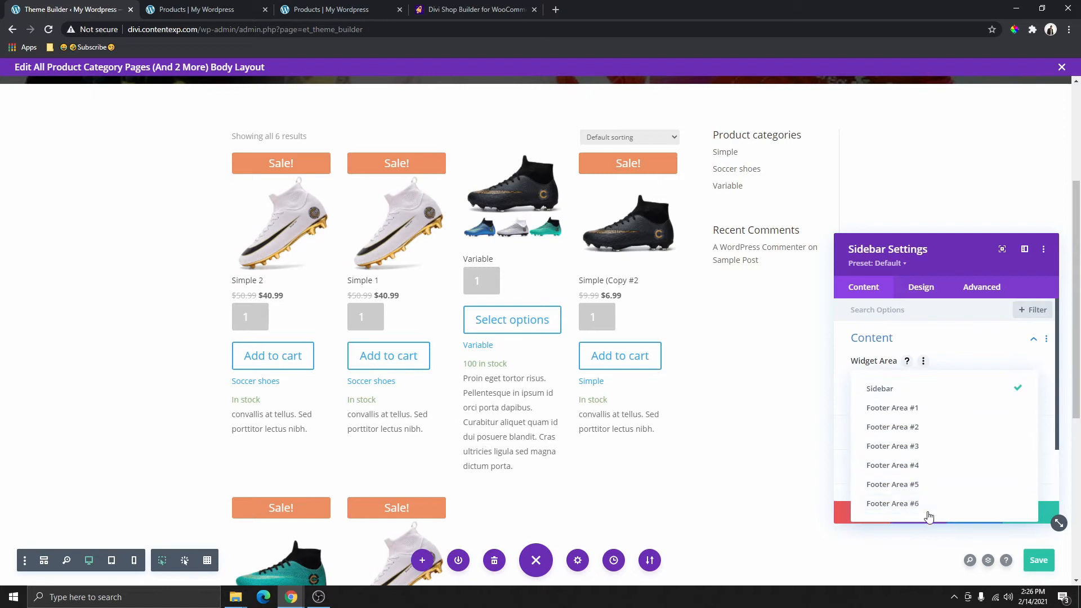
click(913, 394)
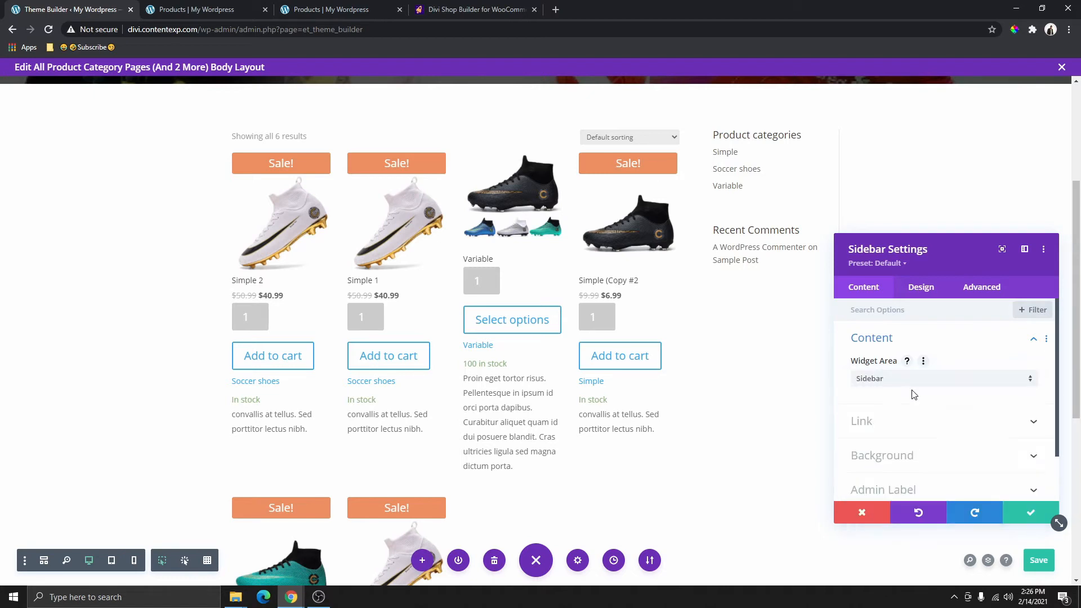
click(1031, 512)
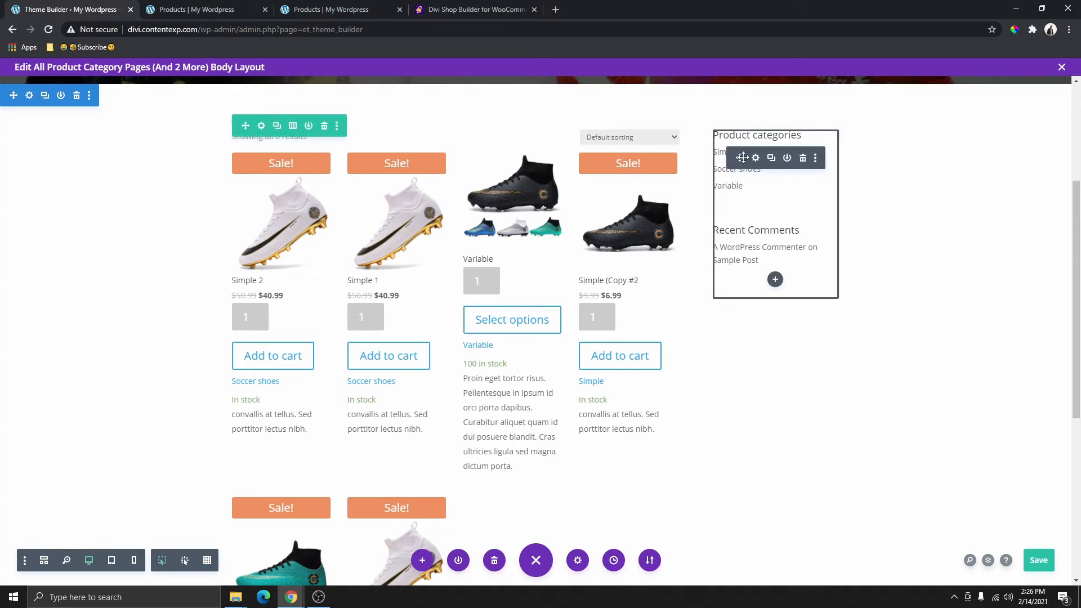
- Add a box shadow to the row holding the shop and sidebar, with a blur strength of 40px
key(ctrl+Tab)
click(16, 7)
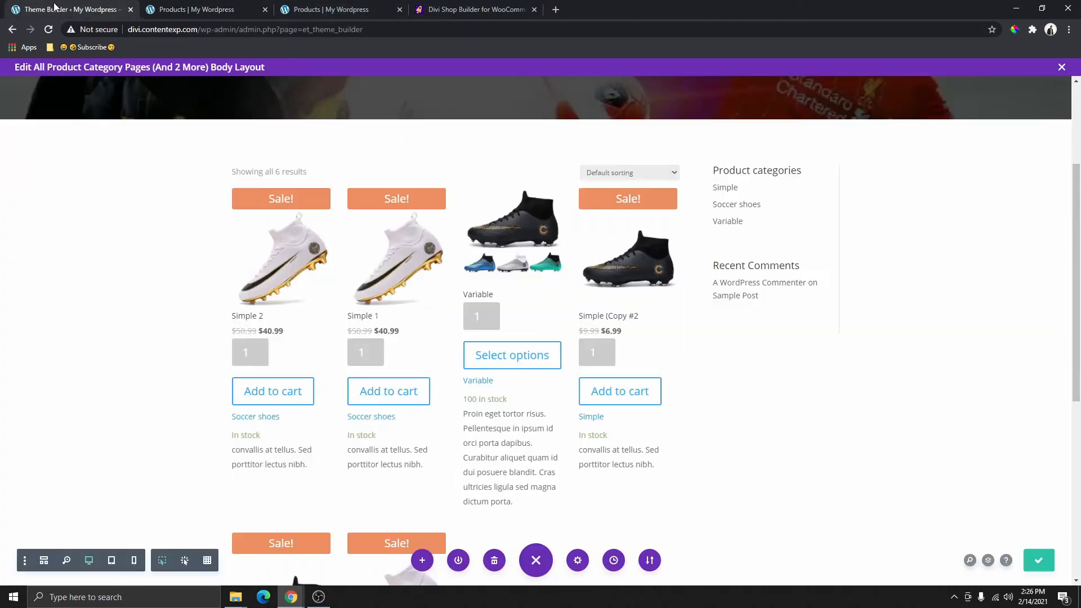
click(259, 162)
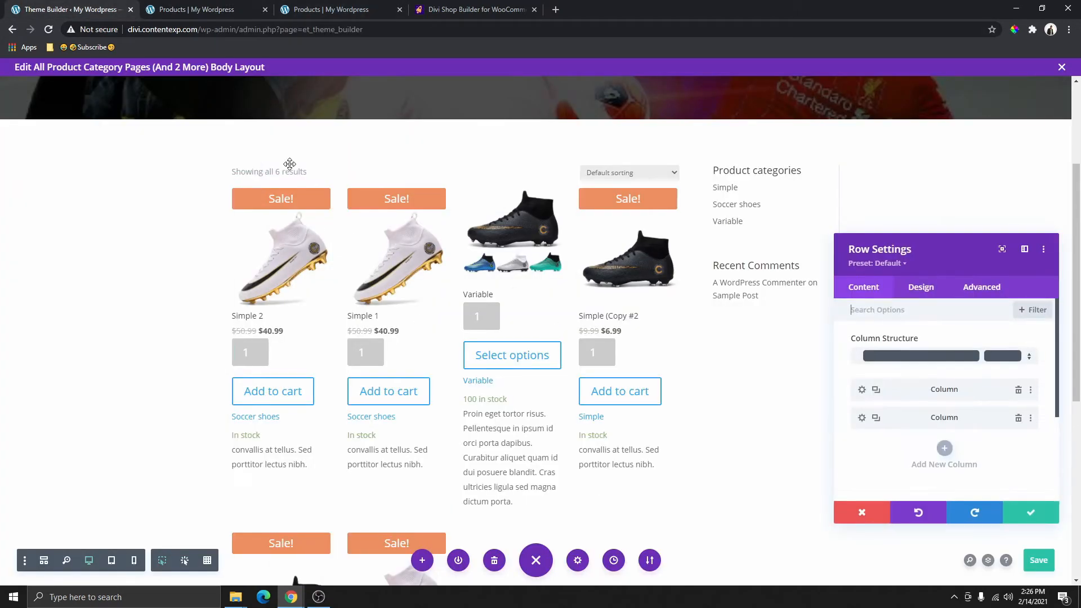
click(921, 289)
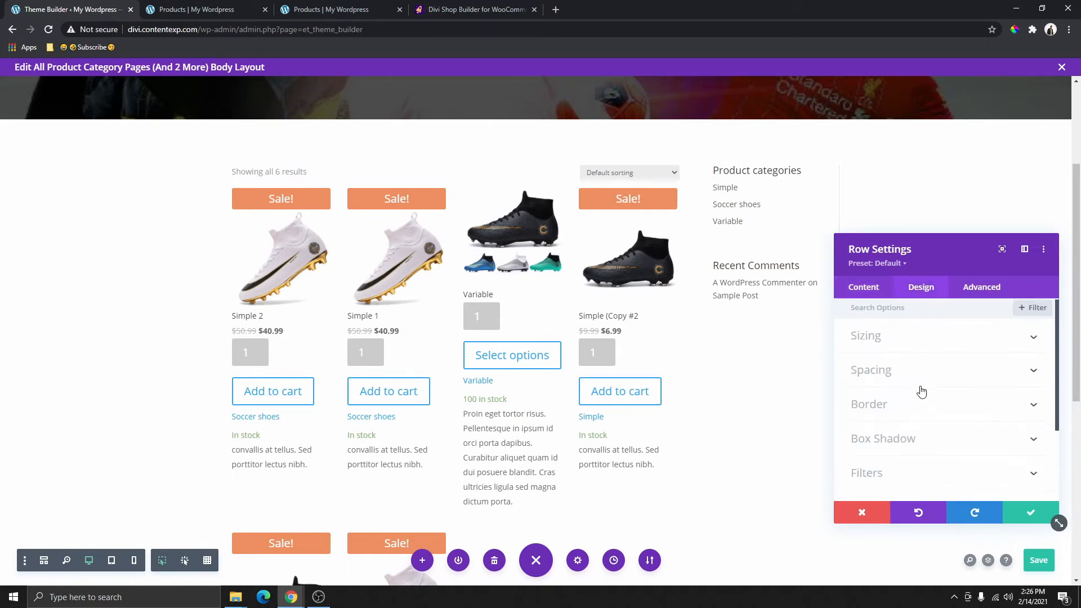
scroll(917, 372, down, 2)
click(912, 333)
scroll(912, 360, down, 5)
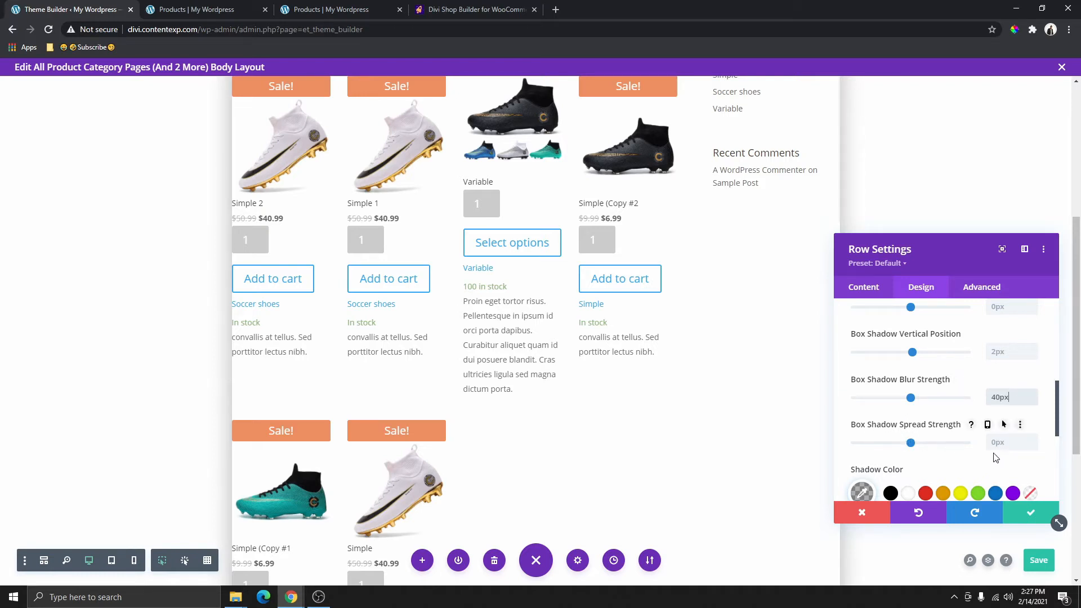
- Set the row's box shadow spread strength to about -20px and check the shadow around the shop area
drag(911, 443, 901, 444)
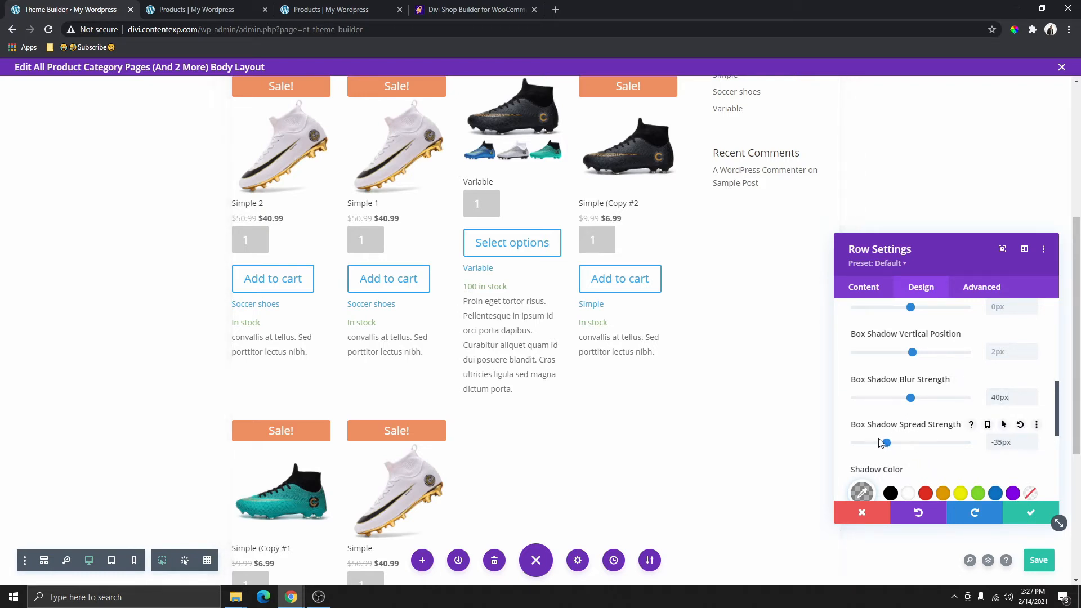
click(1031, 447)
click(1031, 448)
click(1031, 448)
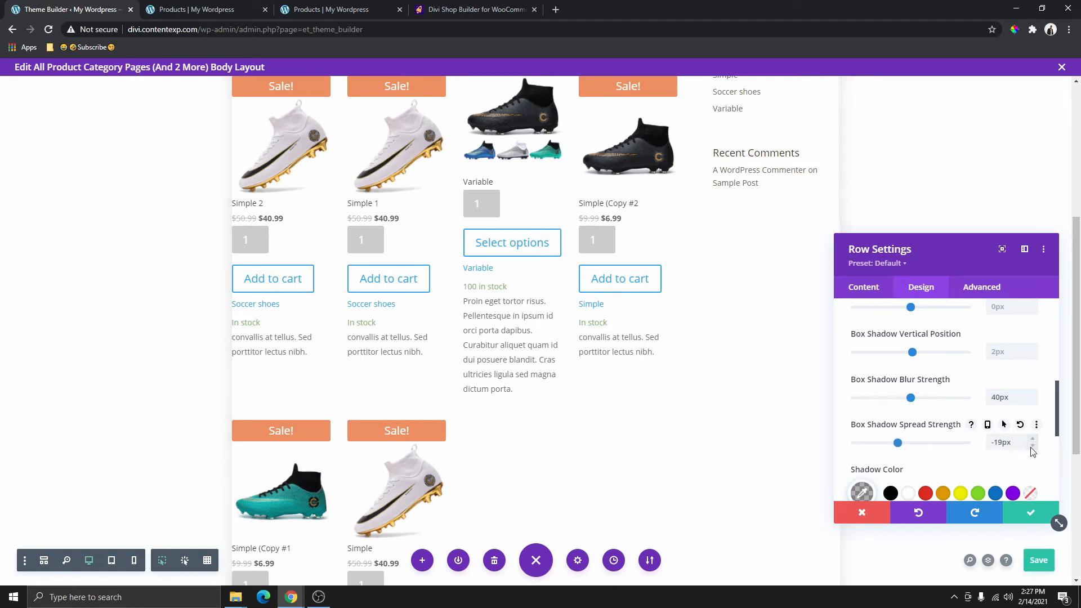
click(1031, 448)
click(1031, 448)
scroll(923, 423, down, 8)
scroll(937, 383, up, 8)
scroll(496, 377, up, 8)
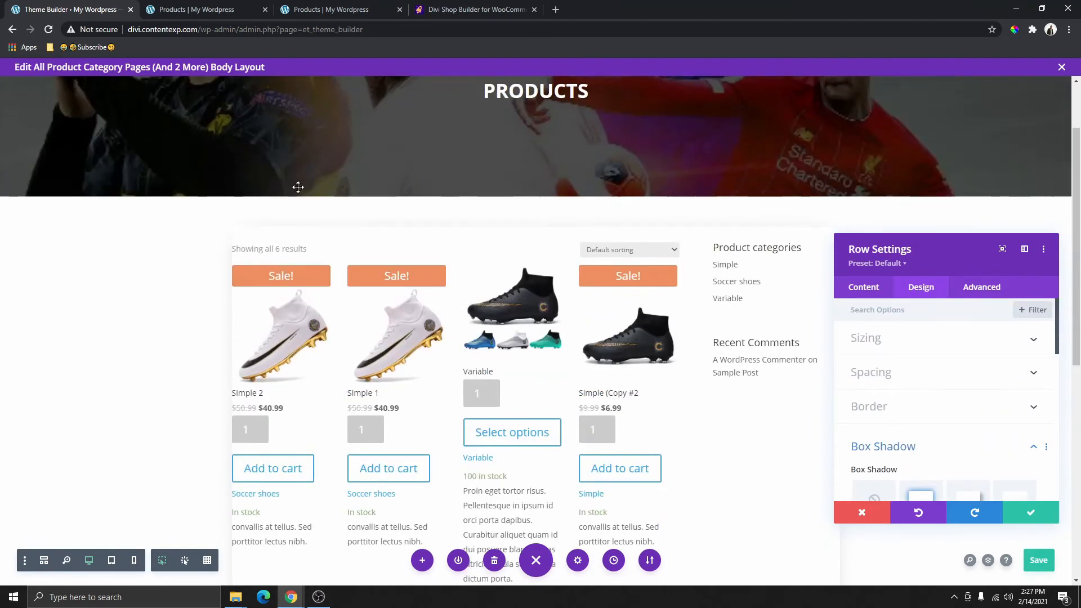
scroll(274, 279, down, 2)
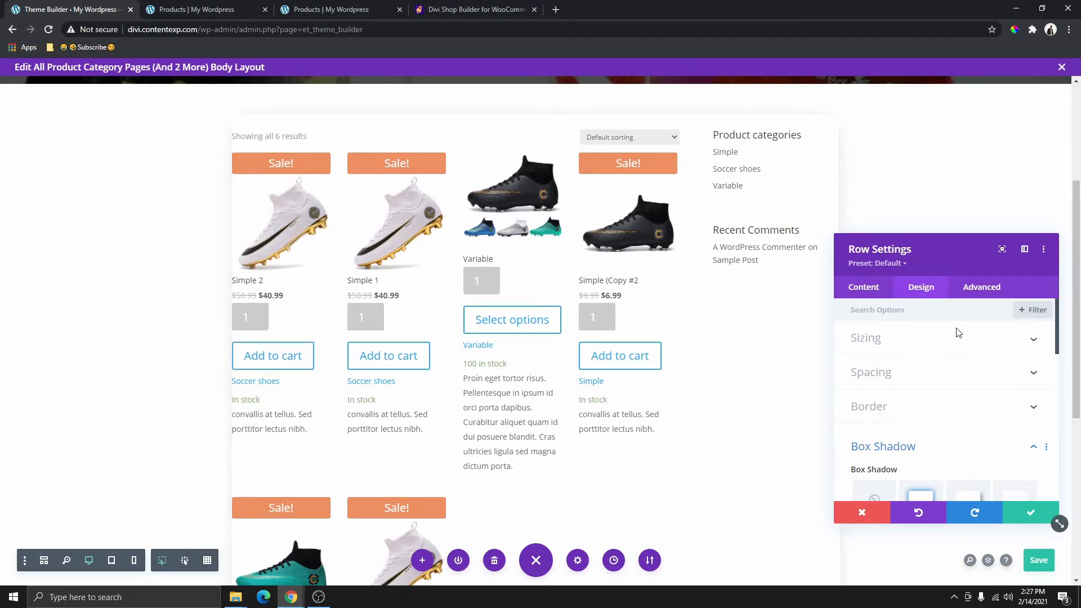
- Set the row's padding to 25px on all four sides and save the row settings
click(912, 377)
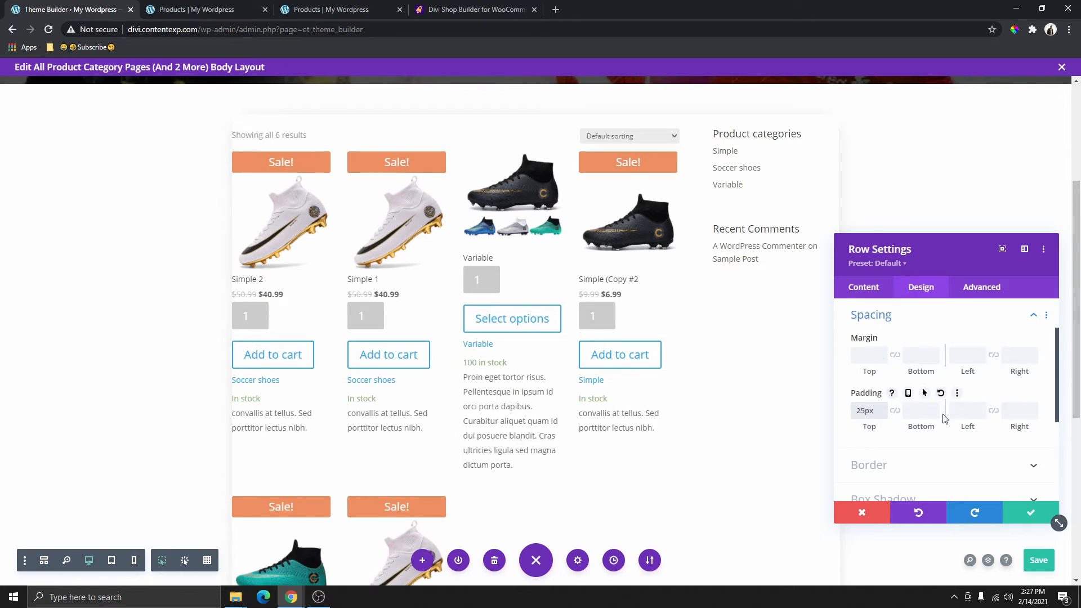
click(895, 411)
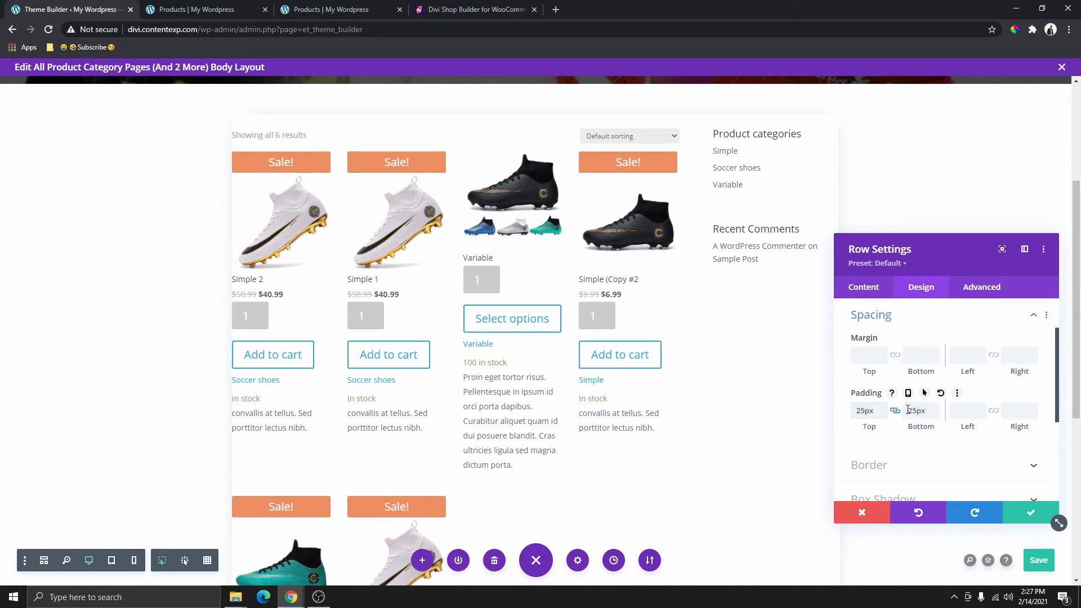
click(994, 412)
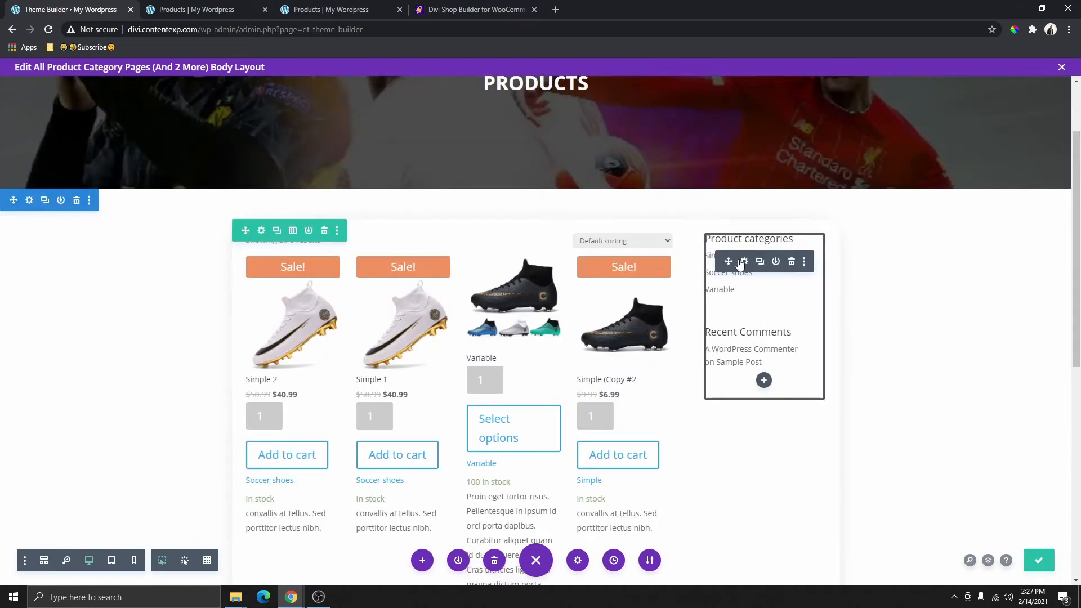
- Set the Sidebar module's layout alignment to Right, turn off its border separator and save the module settings
click(743, 262)
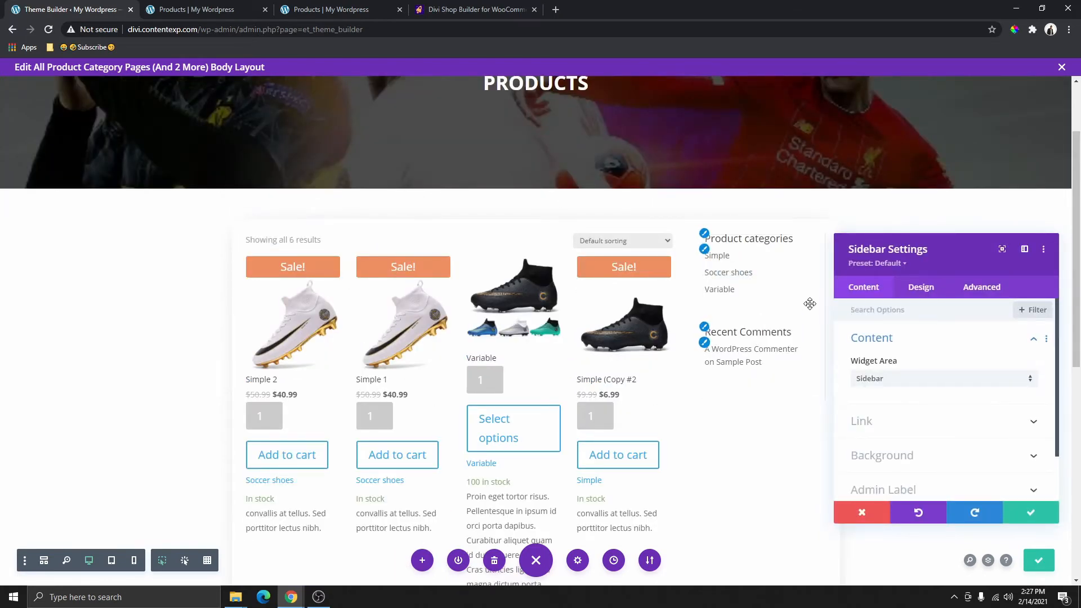
click(919, 292)
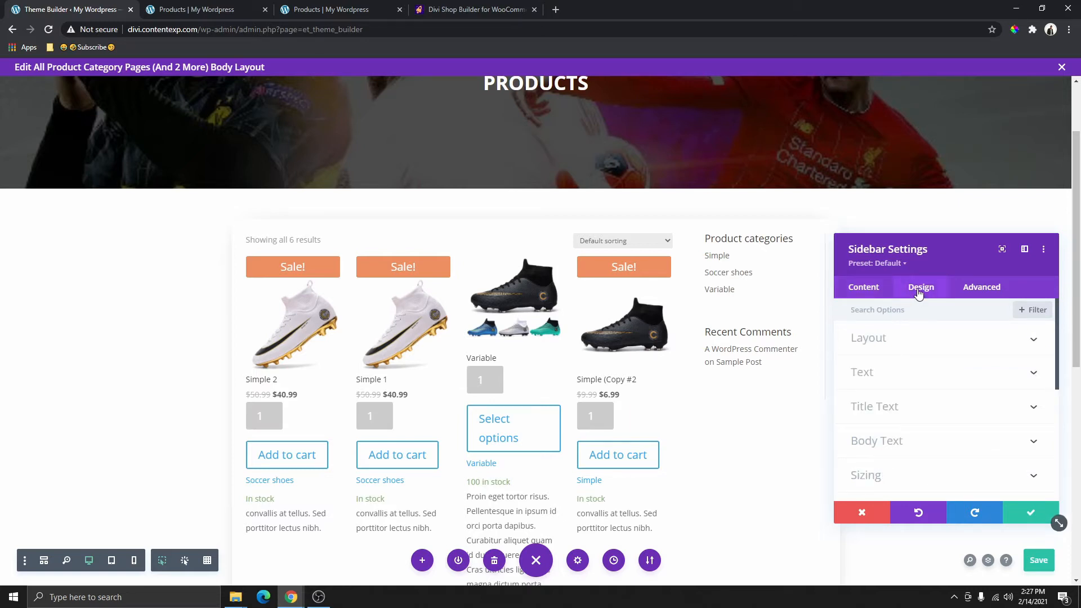
click(899, 340)
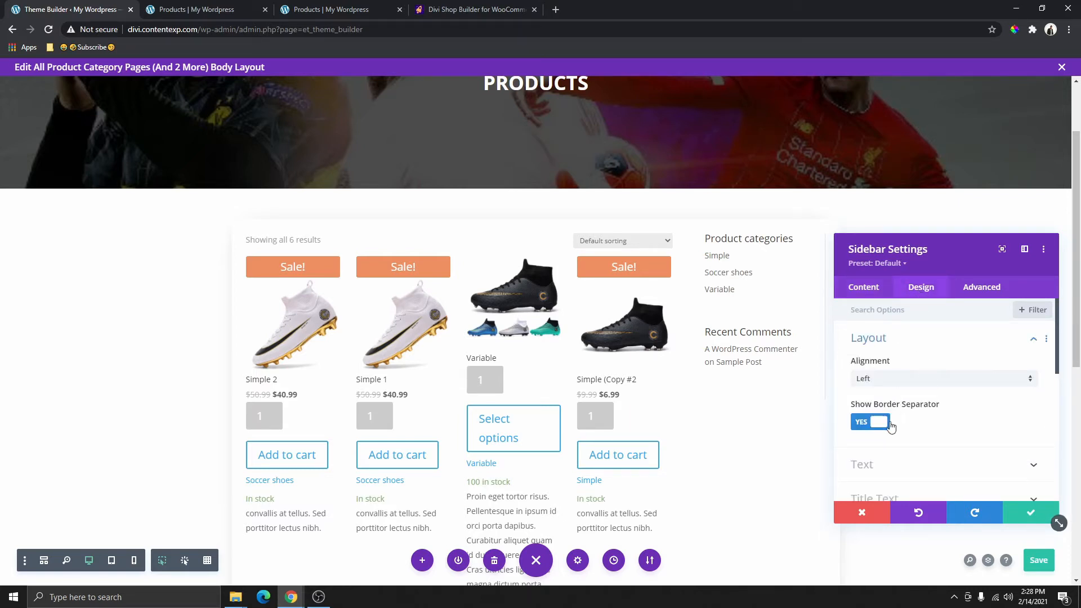
click(889, 384)
click(892, 408)
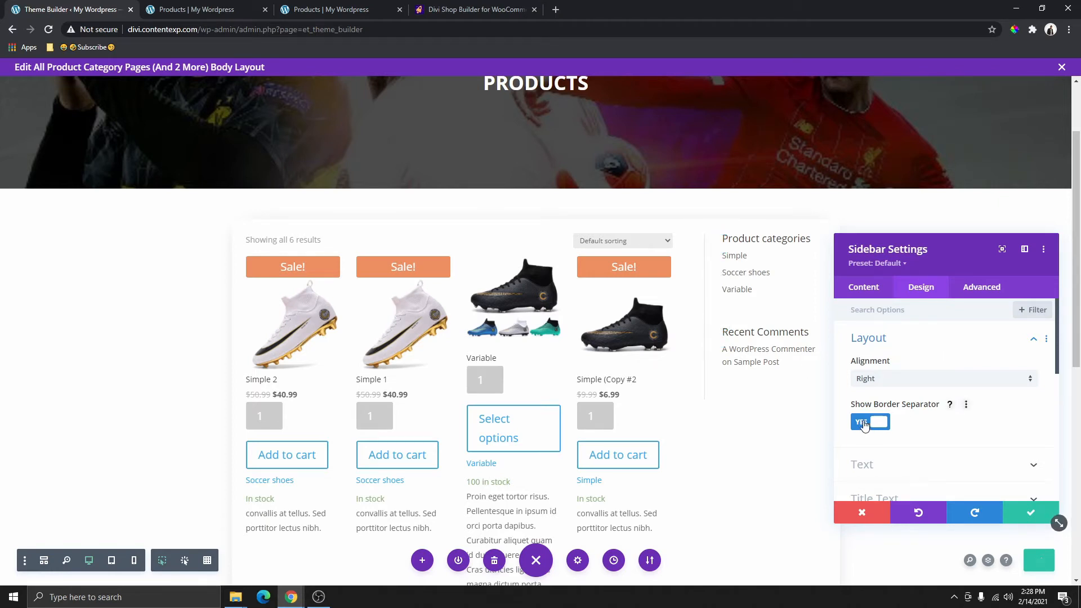
click(862, 424)
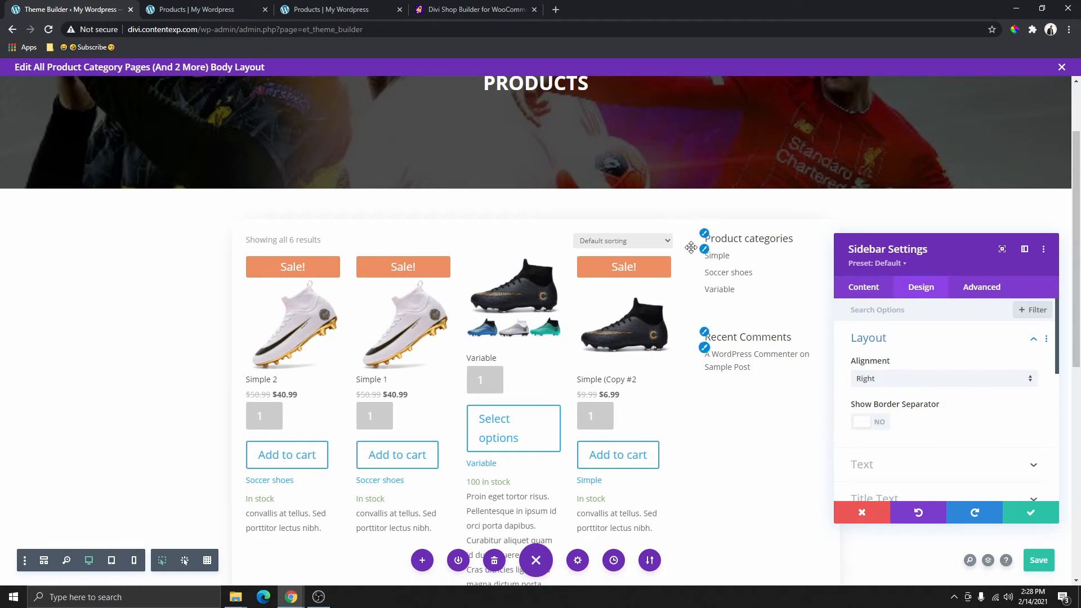
click(1014, 514)
- Set the Woo Shop + module's product columns to 3
scroll(529, 302, down, 2)
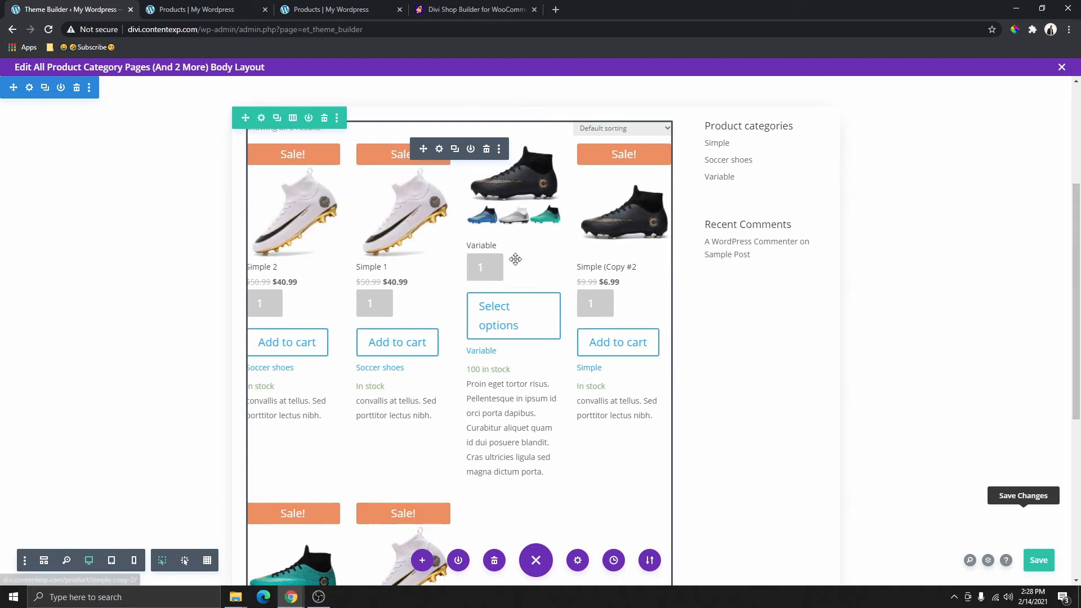
click(443, 155)
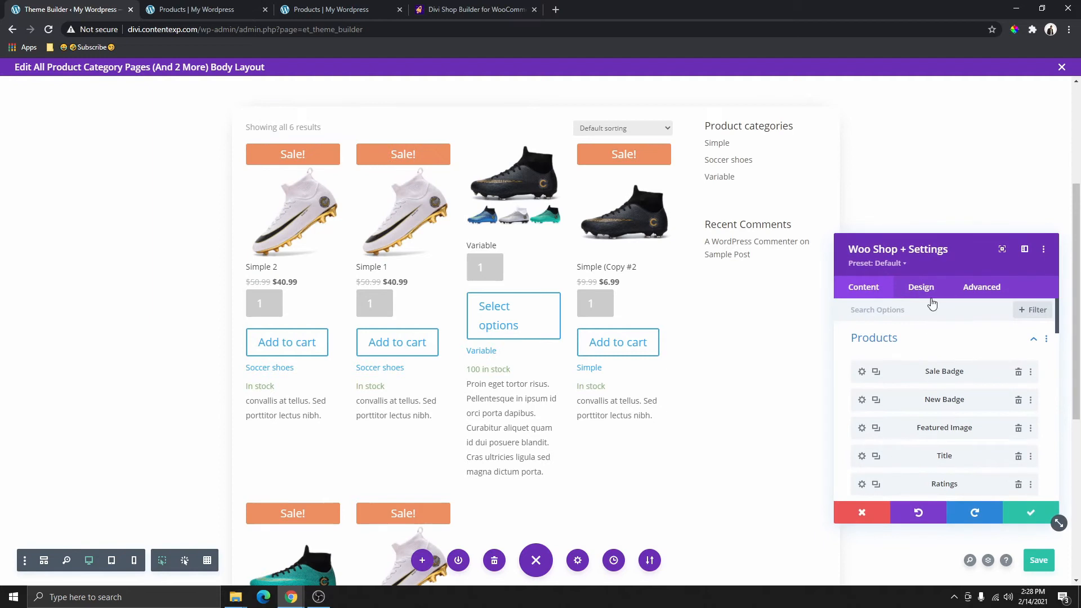
drag(924, 253, 911, 122)
scroll(879, 213, down, 8)
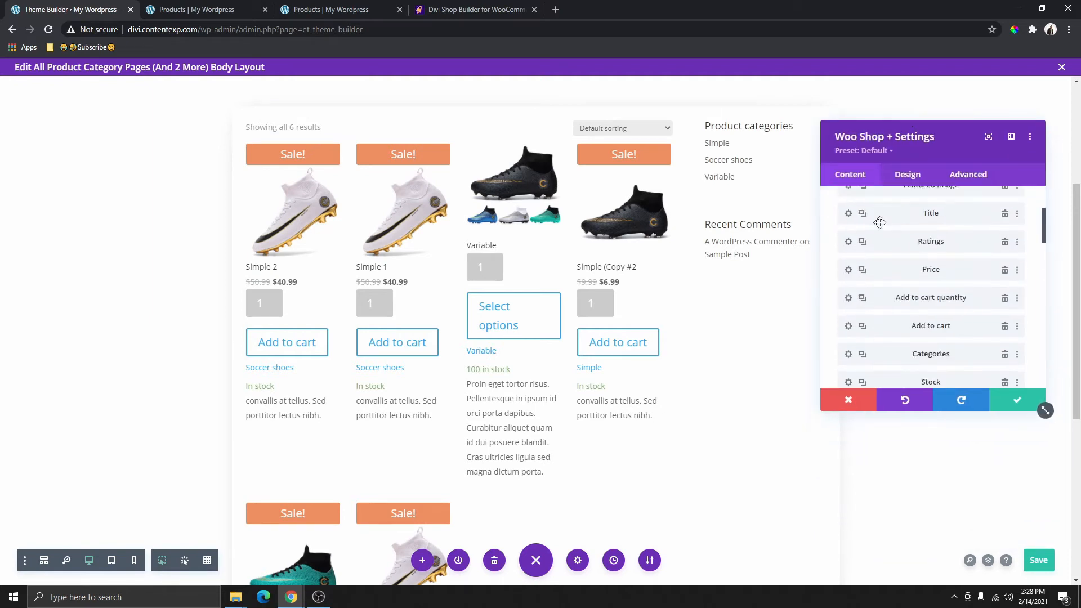
scroll(895, 277, up, 1)
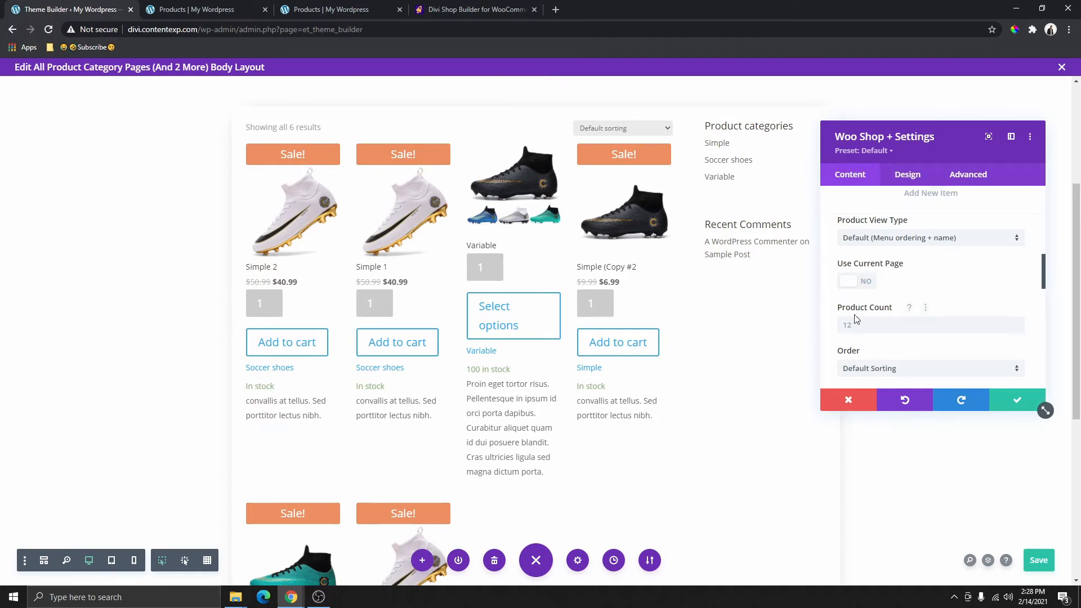
scroll(541, 314, down, 1)
scroll(908, 316, down, 1)
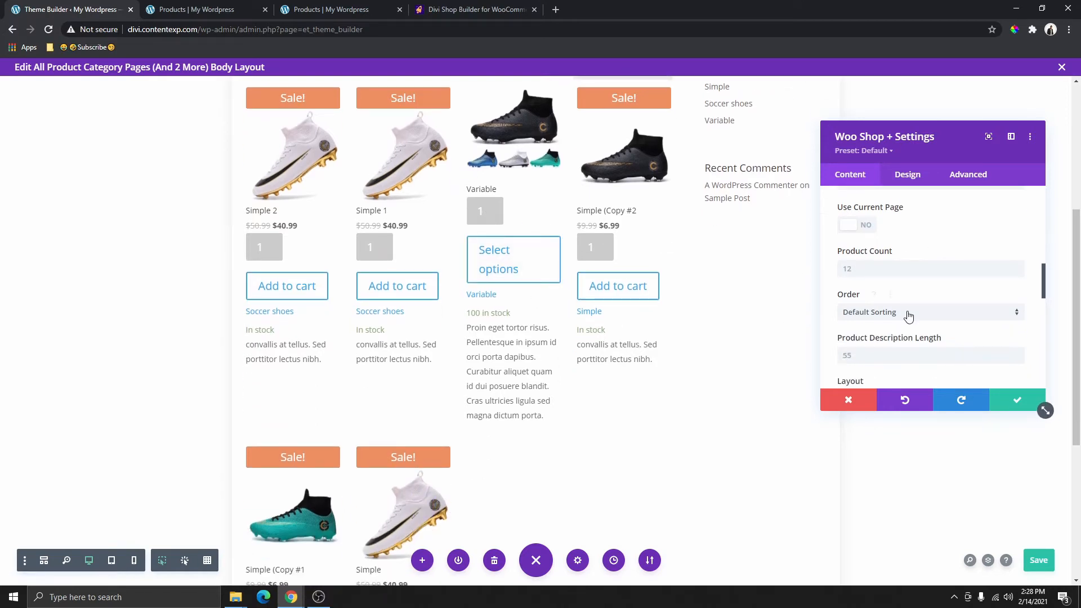
scroll(909, 317, down, 1)
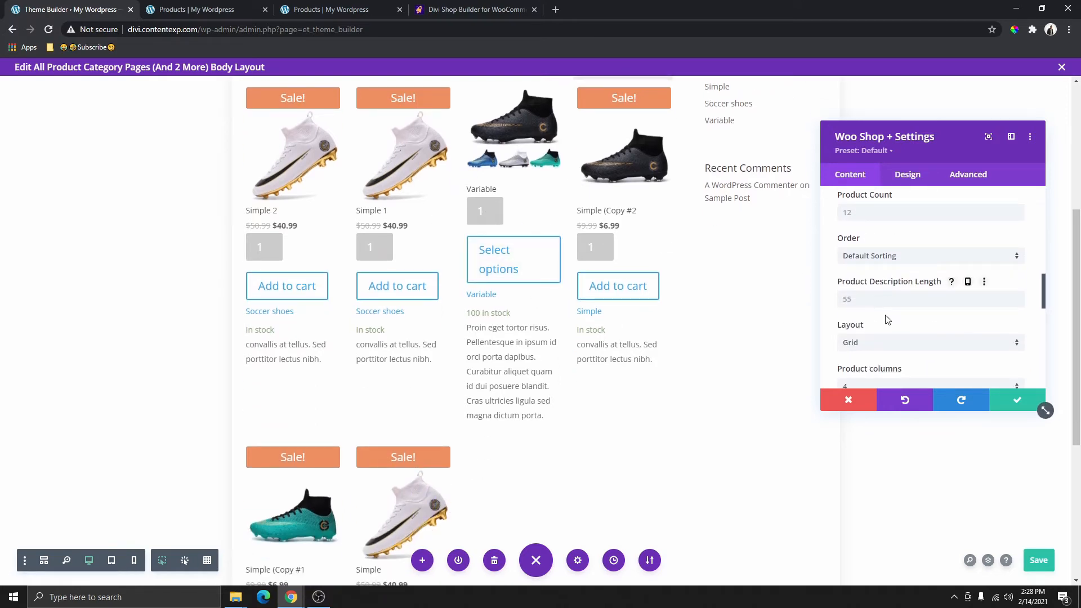
scroll(887, 320, down, 2)
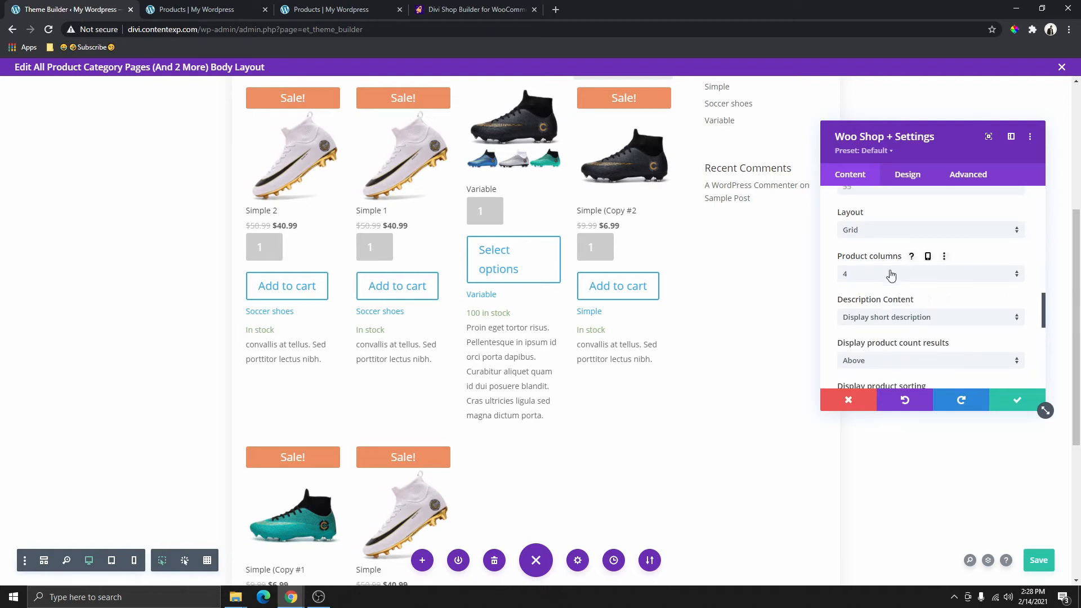
click(858, 278)
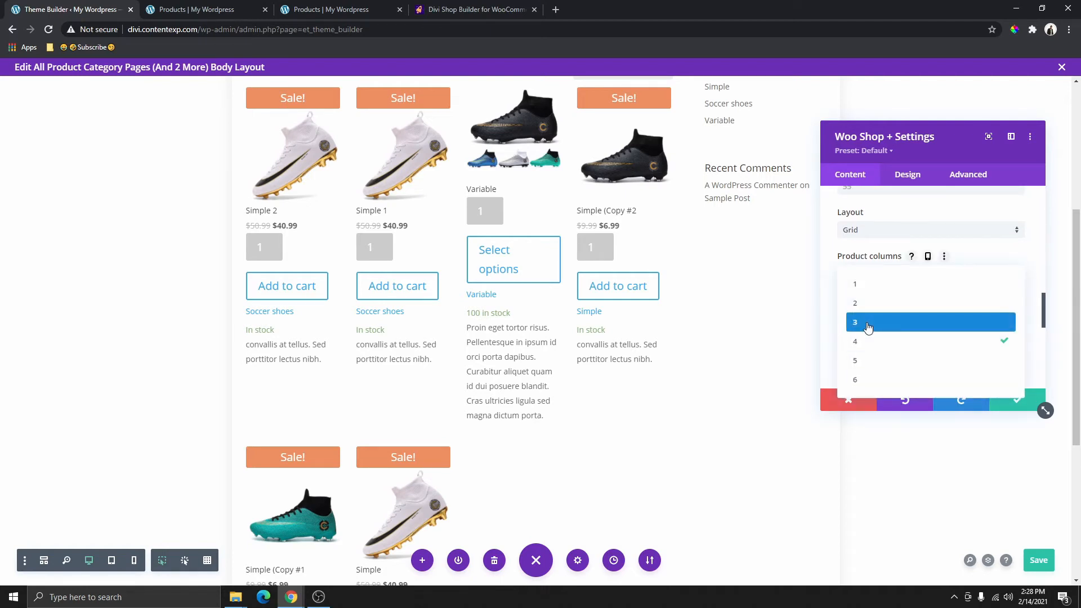
click(869, 325)
scroll(581, 362, down, 2)
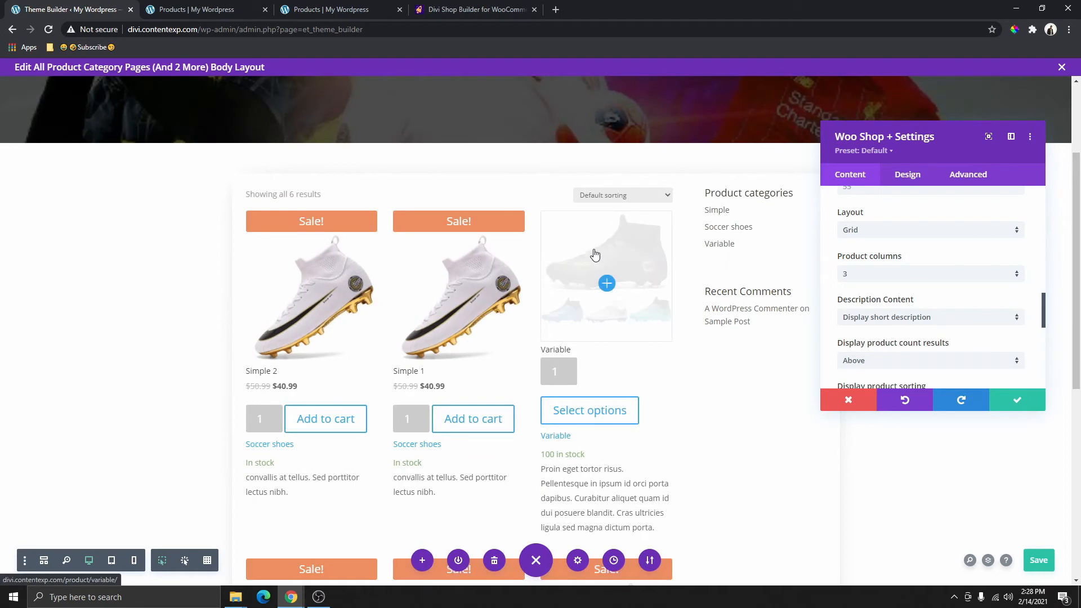
scroll(311, 271, down, 2)
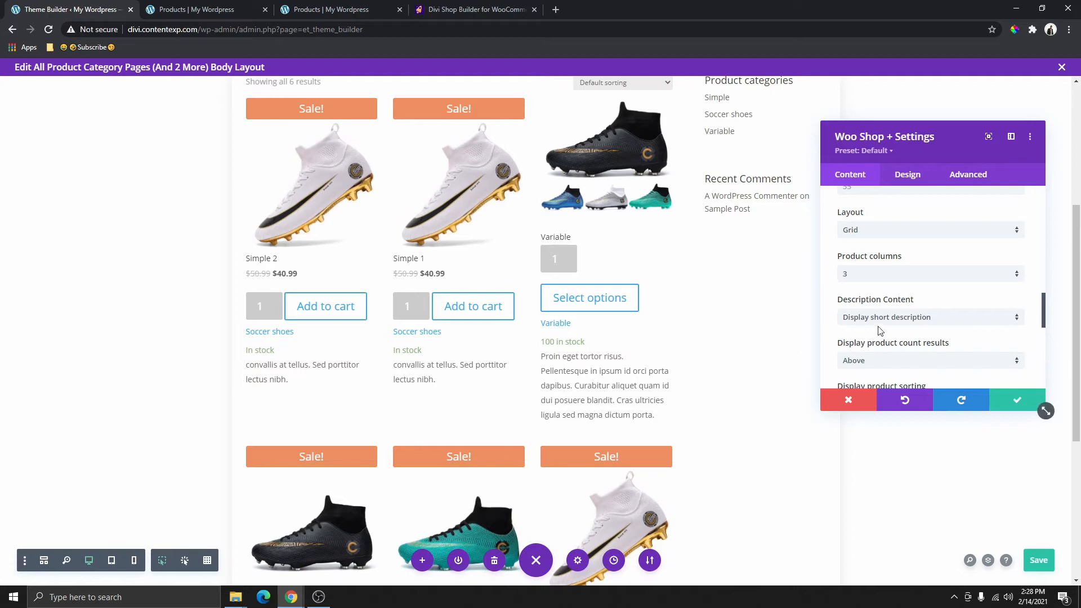
- Remove the Description item from the Woo Shop + module's product elements
scroll(882, 314, up, 10)
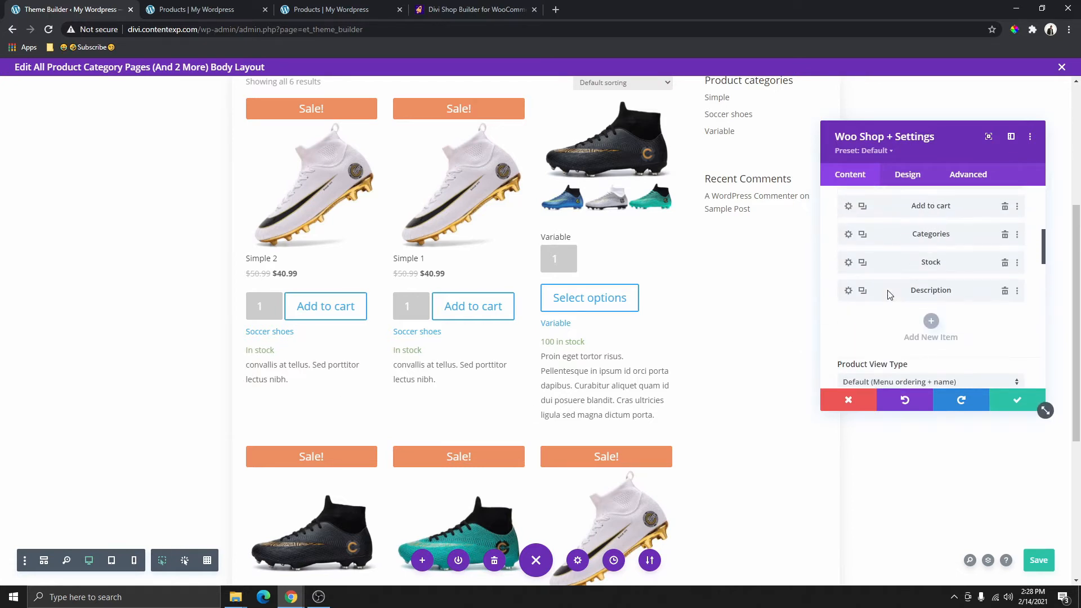
scroll(888, 290, up, 1)
scroll(887, 290, down, 3)
scroll(887, 290, up, 3)
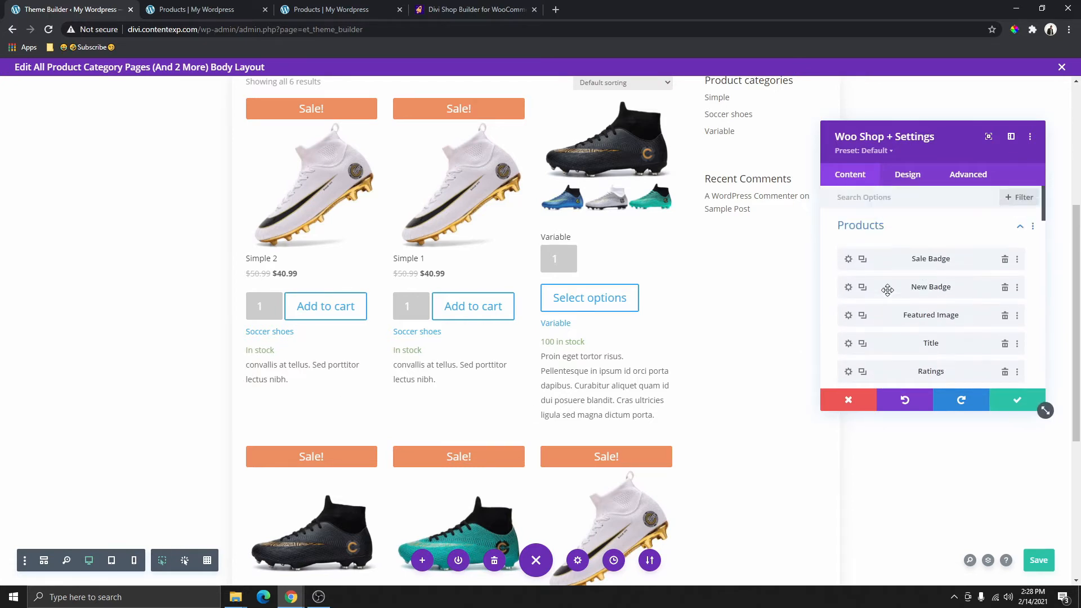
scroll(887, 290, down, 1)
scroll(887, 290, up, 2)
scroll(887, 290, down, 4)
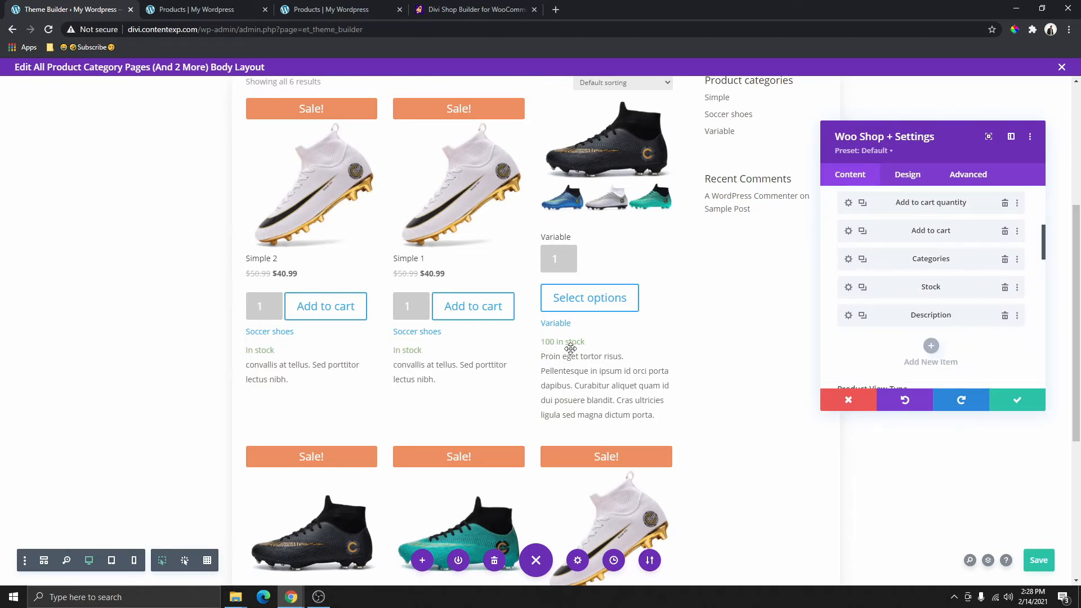
click(1005, 319)
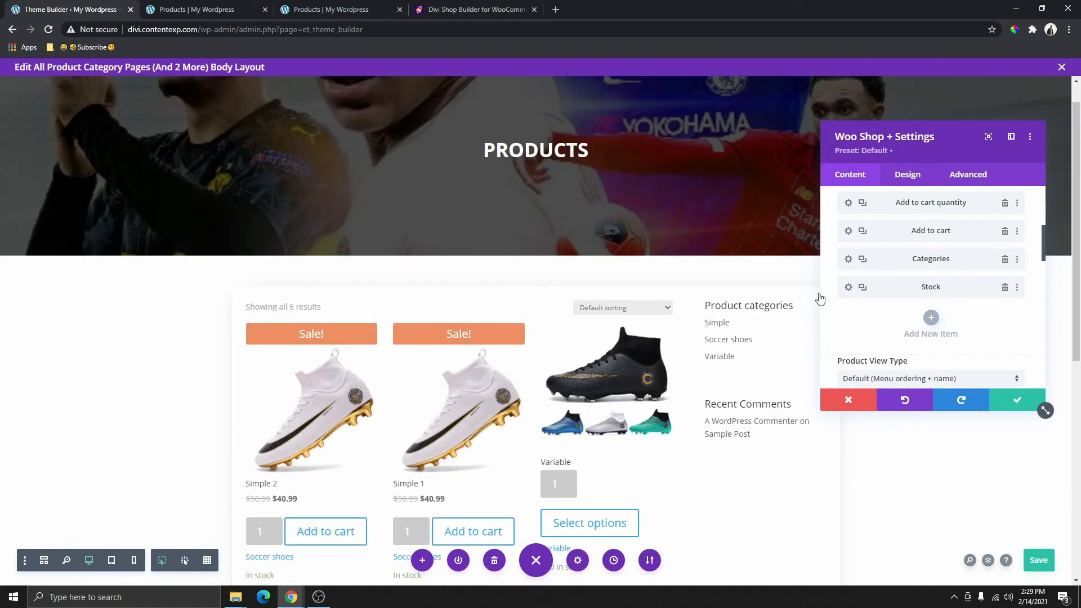
- Remove the Categories and Stock items from the Woo Shop + module's product elements
scroll(581, 294, down, 3)
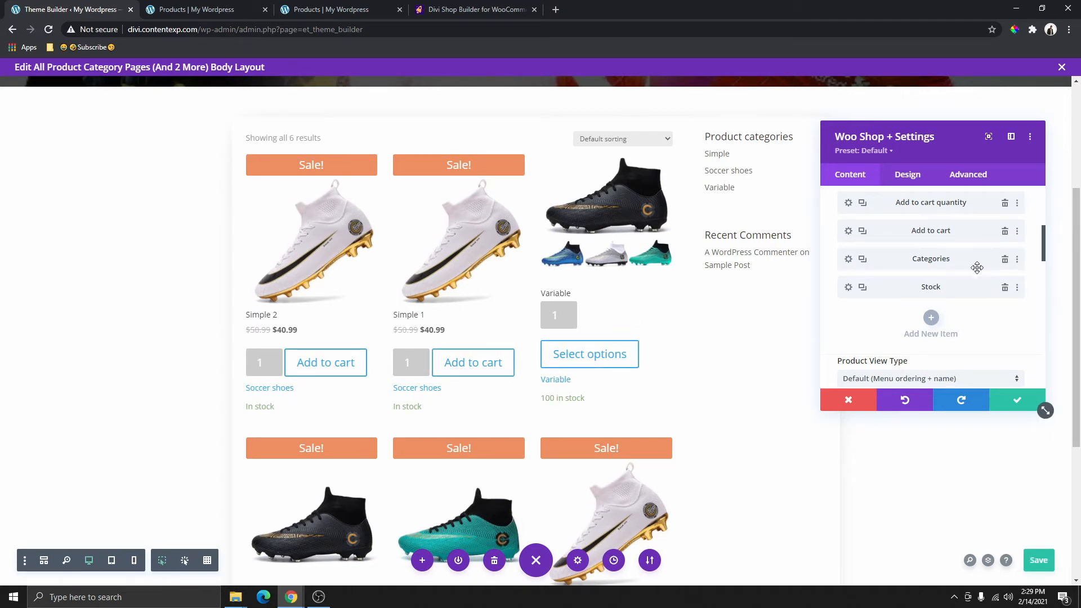
click(1006, 259)
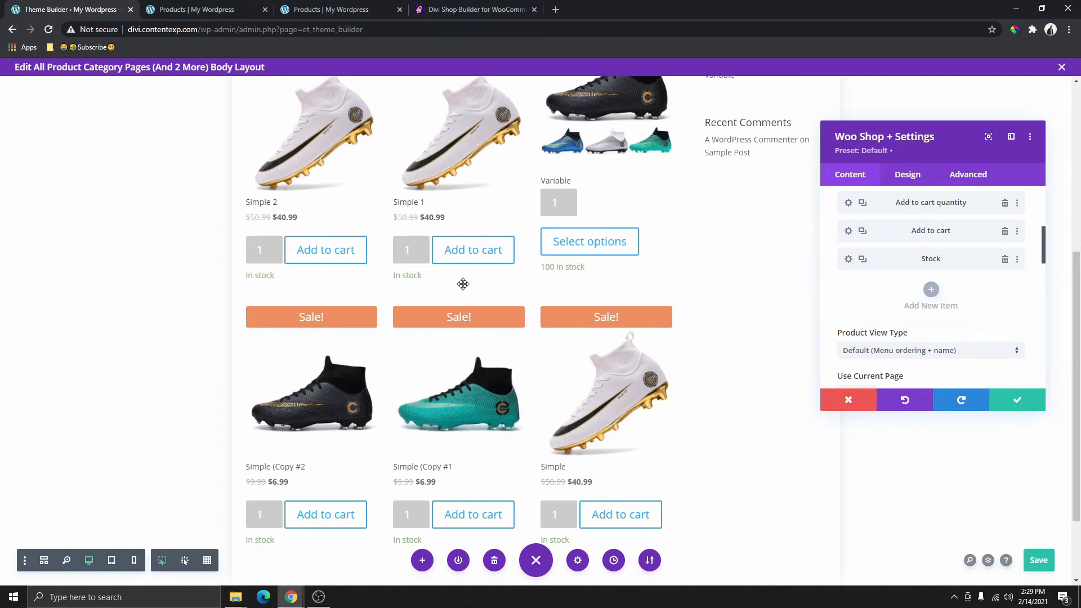
scroll(463, 284, up, 5)
scroll(507, 307, down, 4)
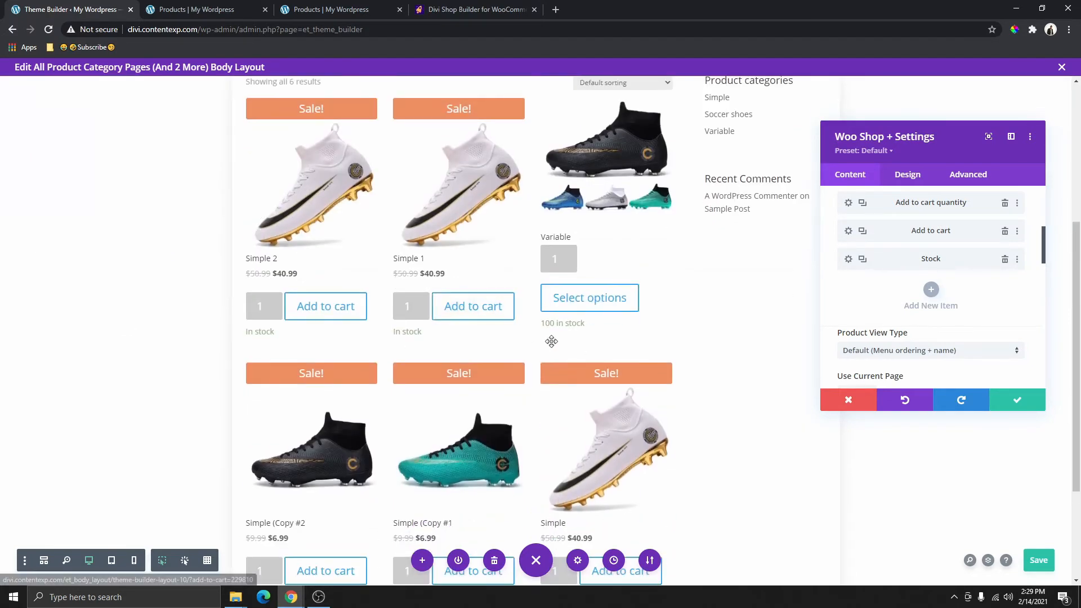
click(1005, 259)
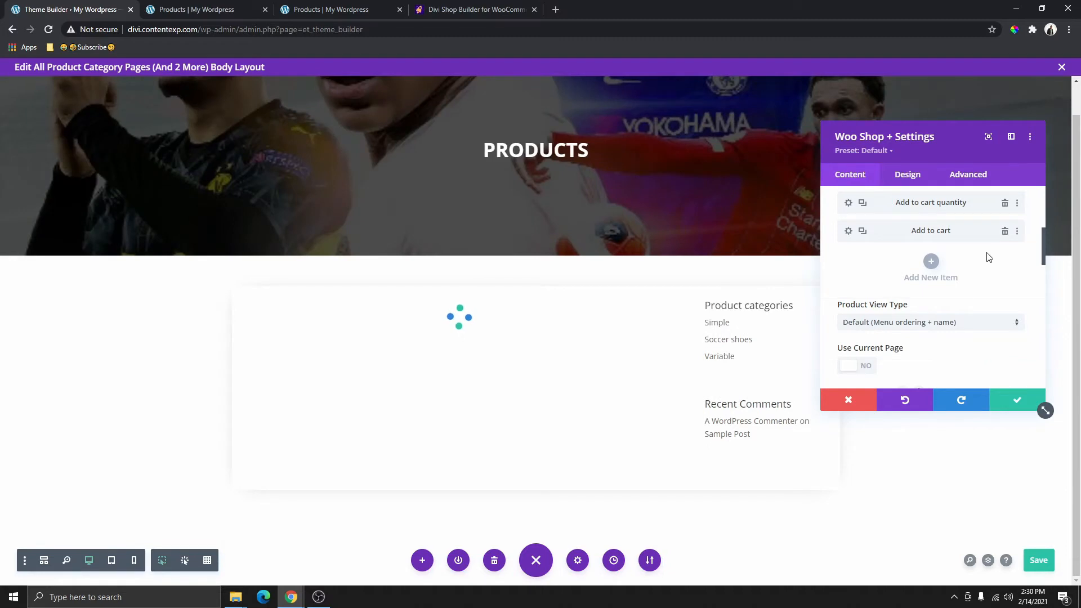
scroll(935, 302, up, 5)
scroll(935, 298, down, 3)
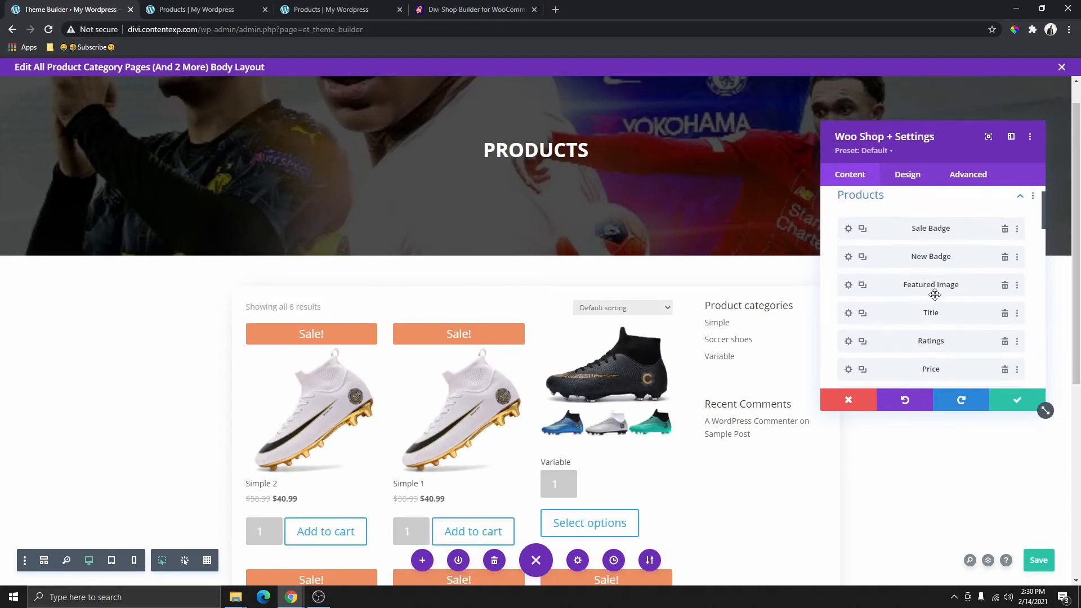
scroll(623, 406, down, 3)
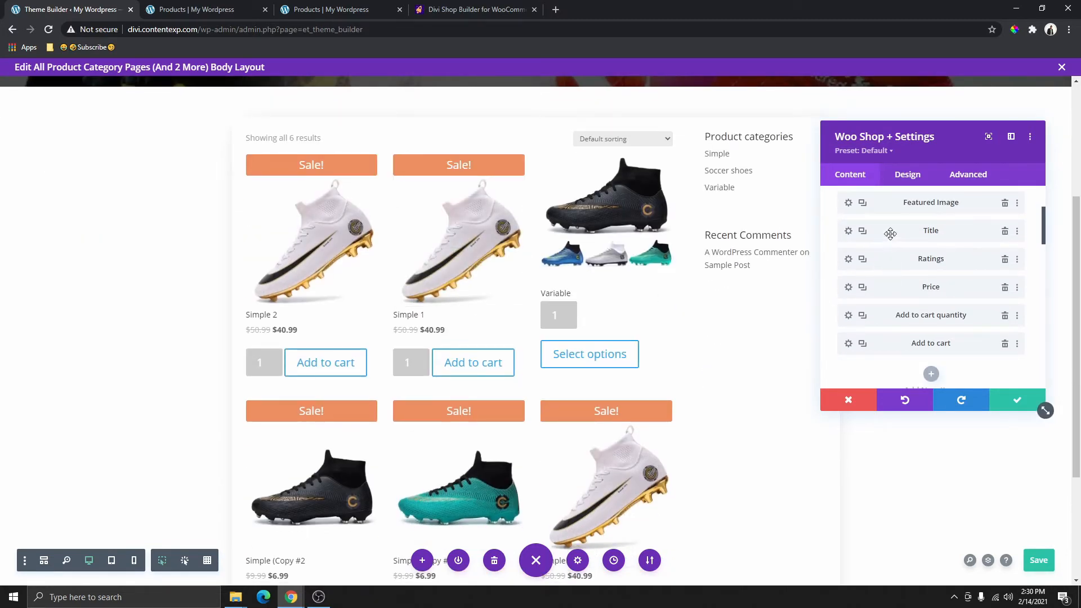
scroll(913, 253, down, 2)
click(931, 263)
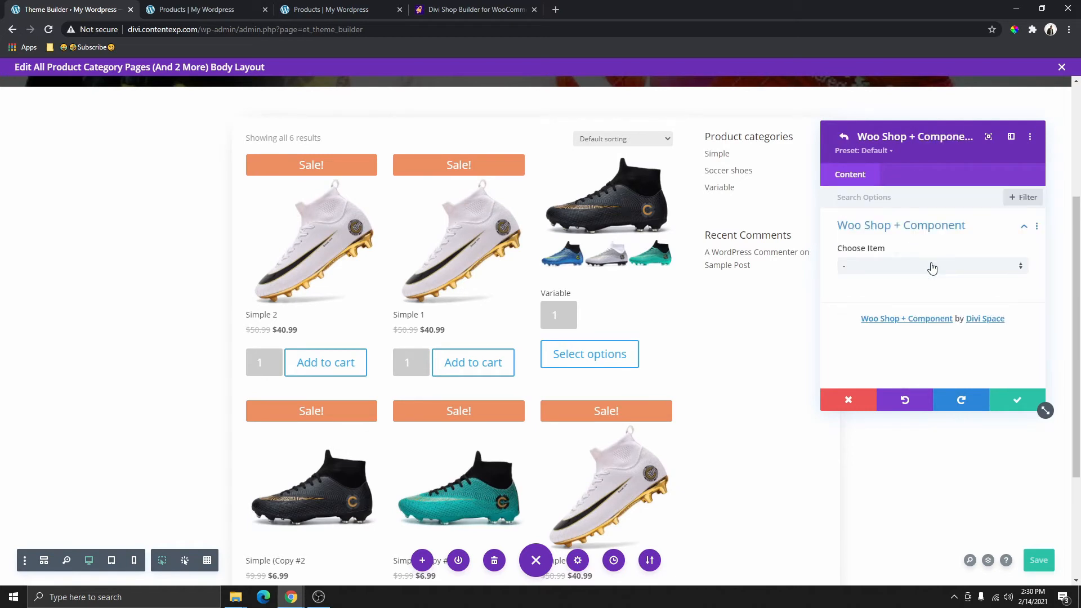
click(915, 268)
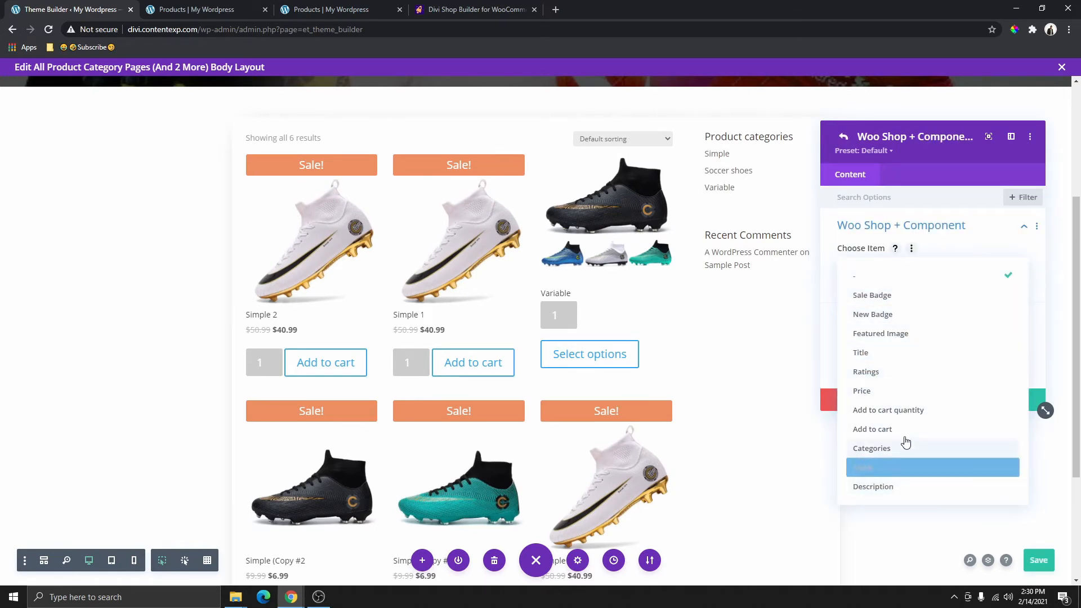
click(894, 488)
scroll(449, 249, down, 2)
scroll(349, 237, up, 1)
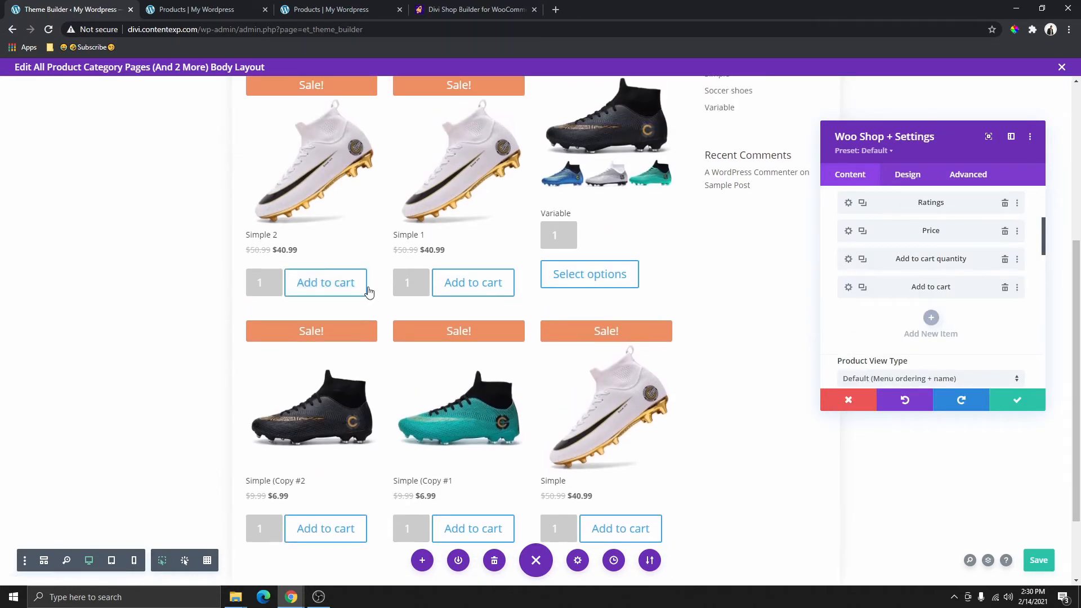
- Compare the three-column product grid in the template with the styled soccer shoes shop page and the default shop page
scroll(390, 299, up, 4)
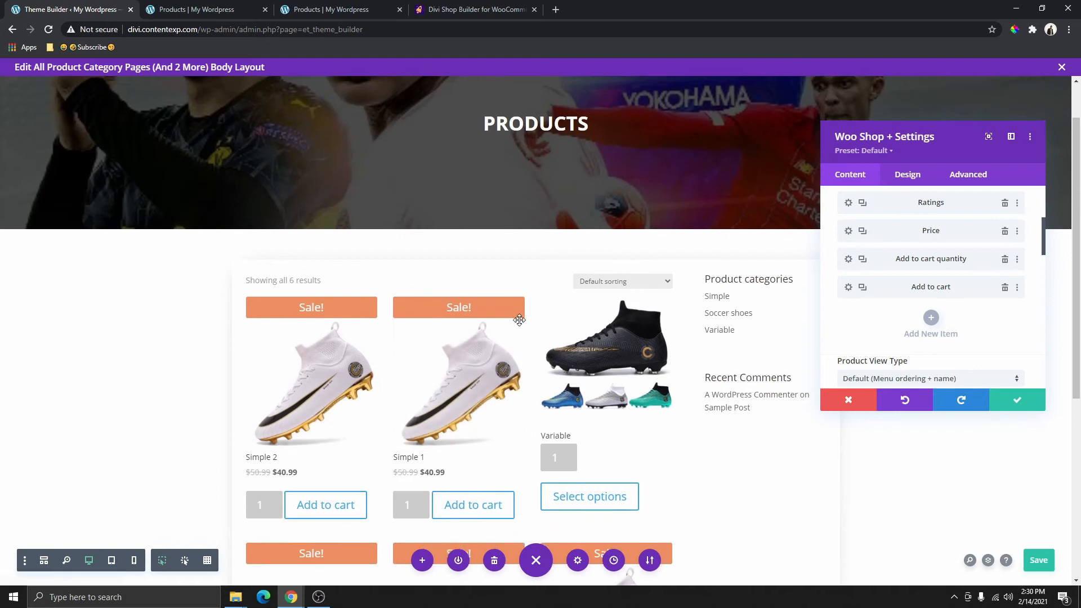
scroll(599, 352, down, 2)
scroll(882, 330, down, 2)
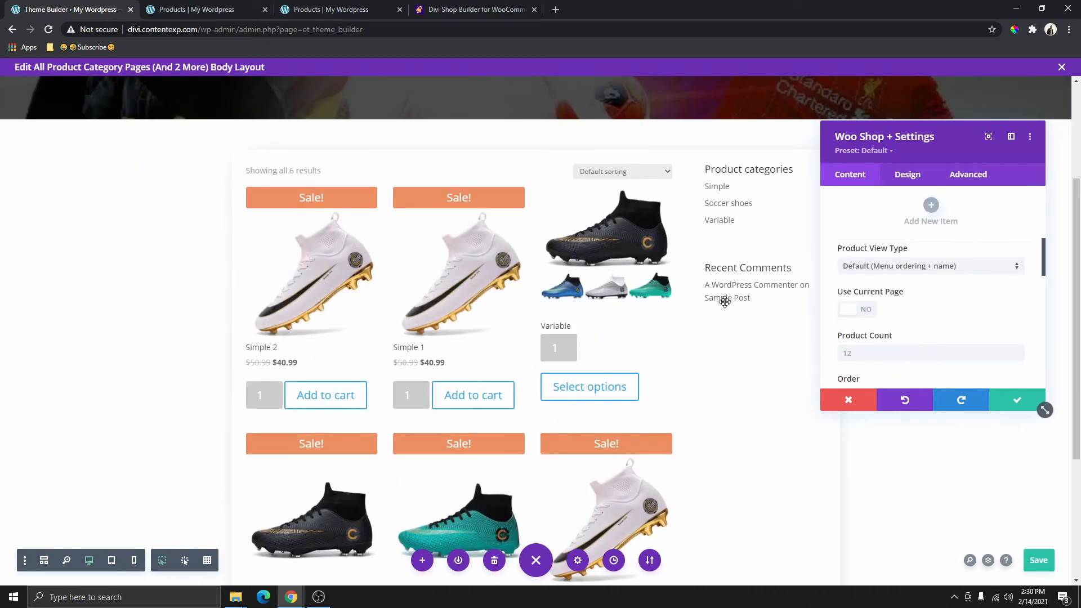
scroll(441, 350, down, 3)
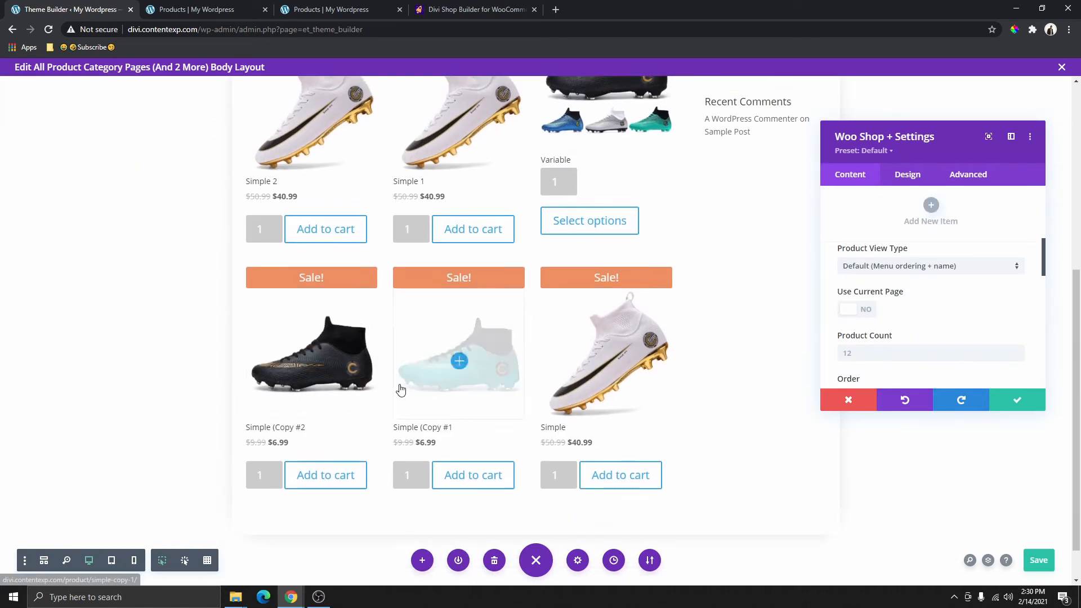
scroll(398, 386, up, 2)
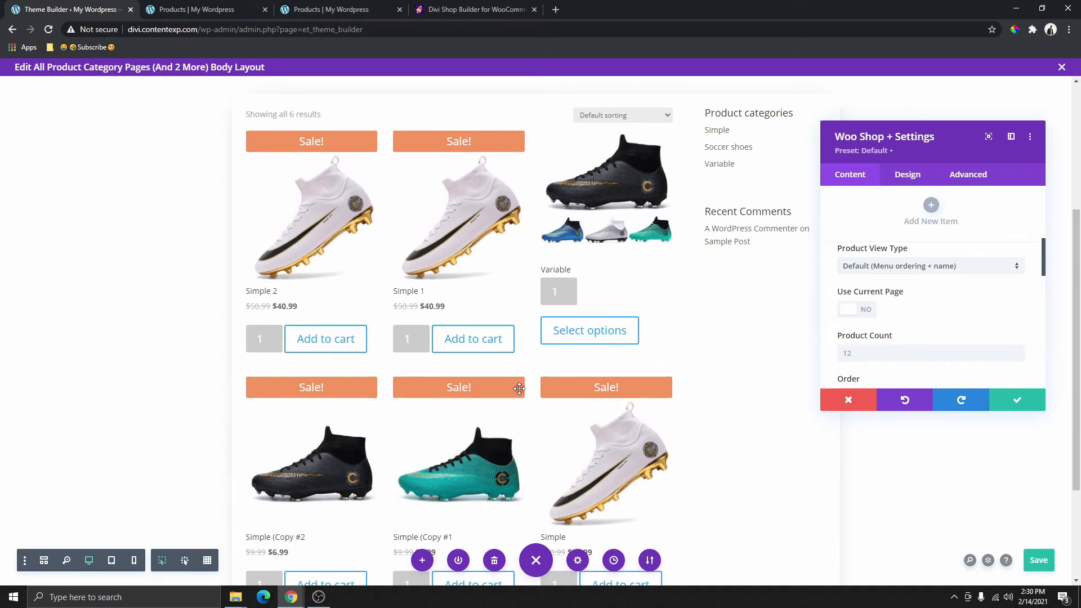
click(204, 6)
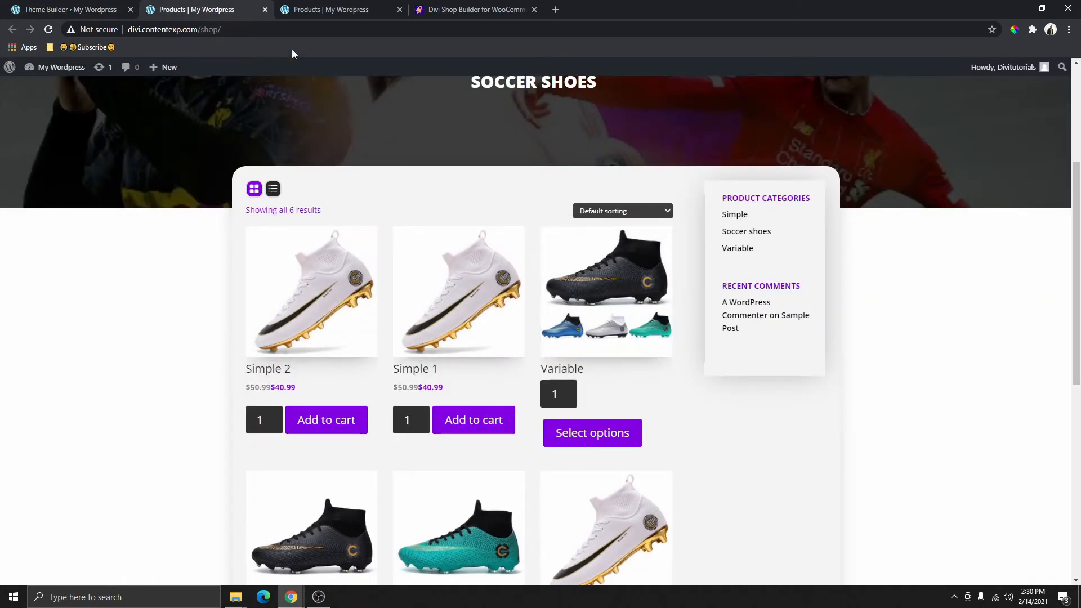
click(332, 12)
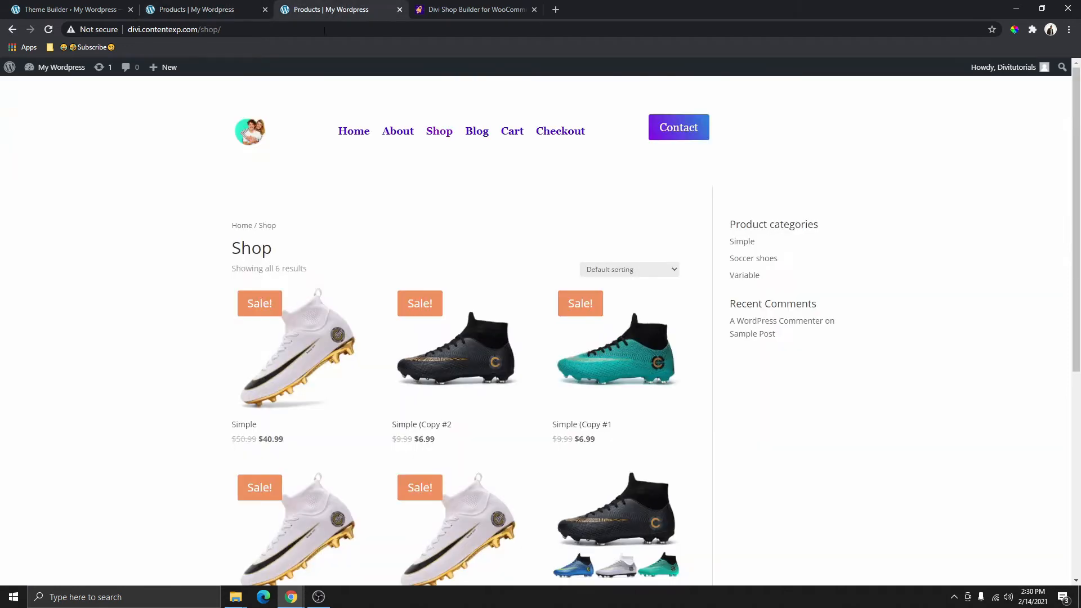
click(17, 7)
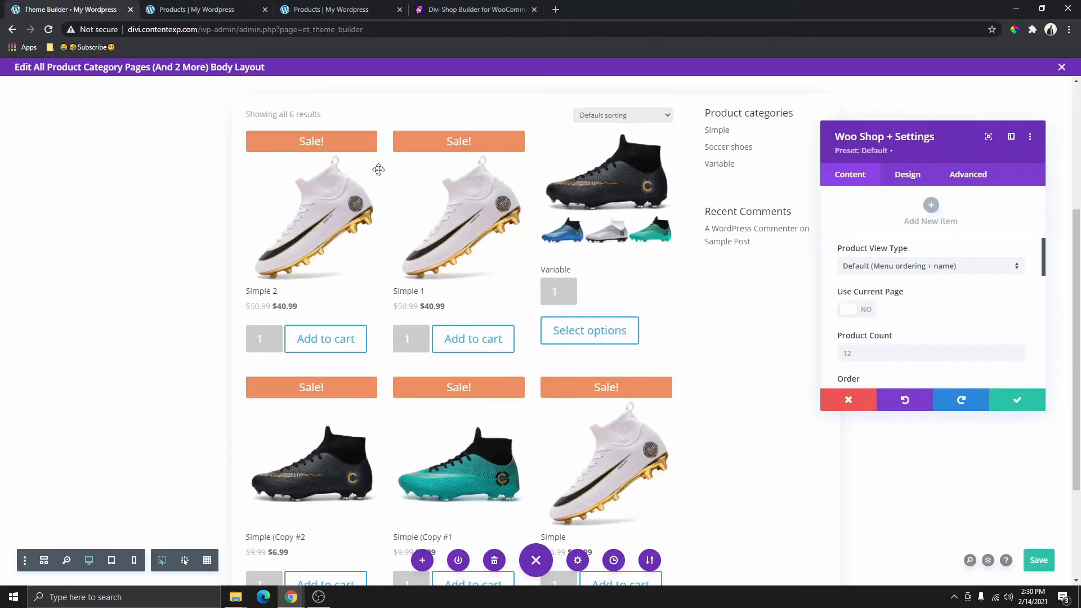
scroll(401, 312, up, 1)
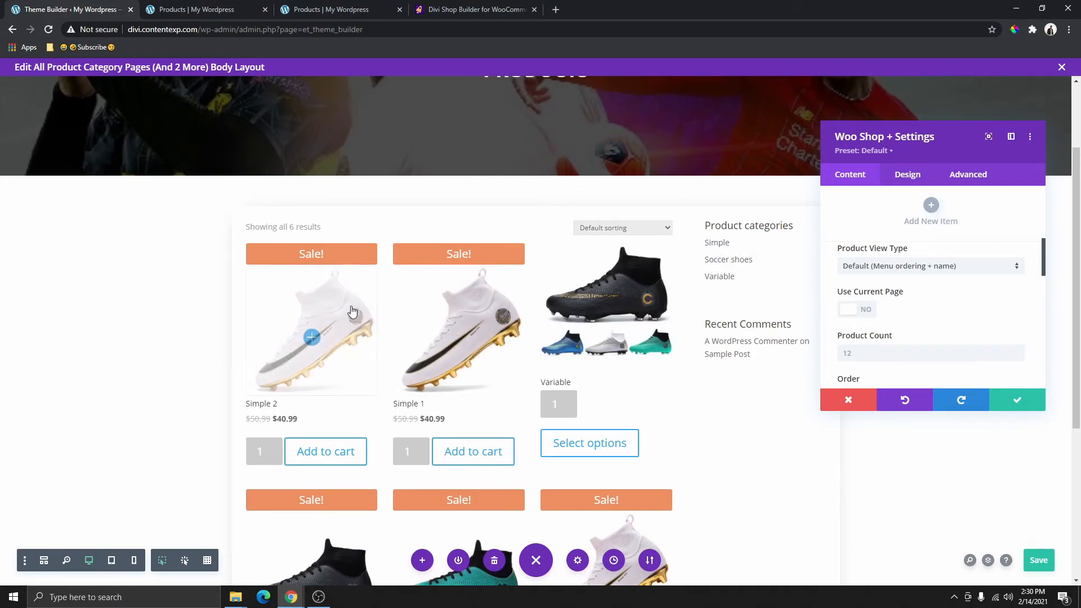
scroll(351, 315, down, 1)
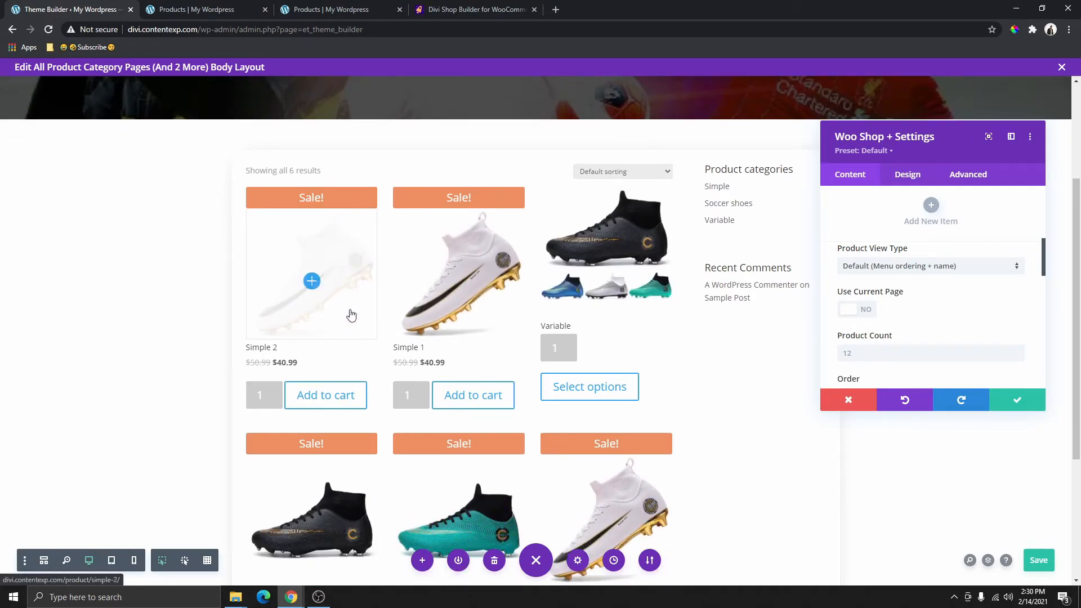
- Set the Woo Shop + module's image overlay to a white icon on a black background with 0.23 opacity
click(905, 177)
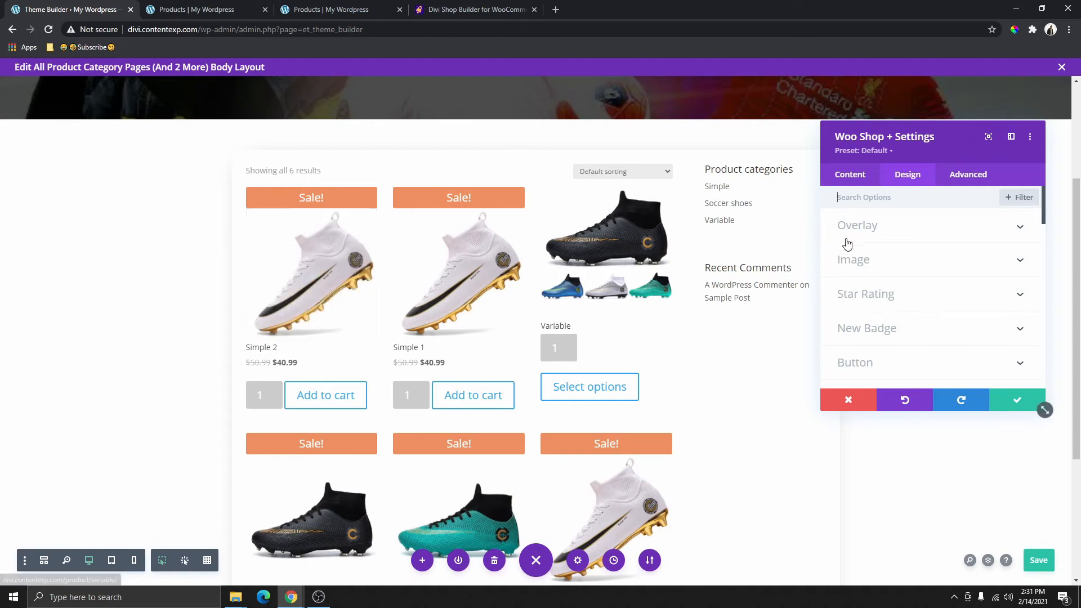
click(863, 227)
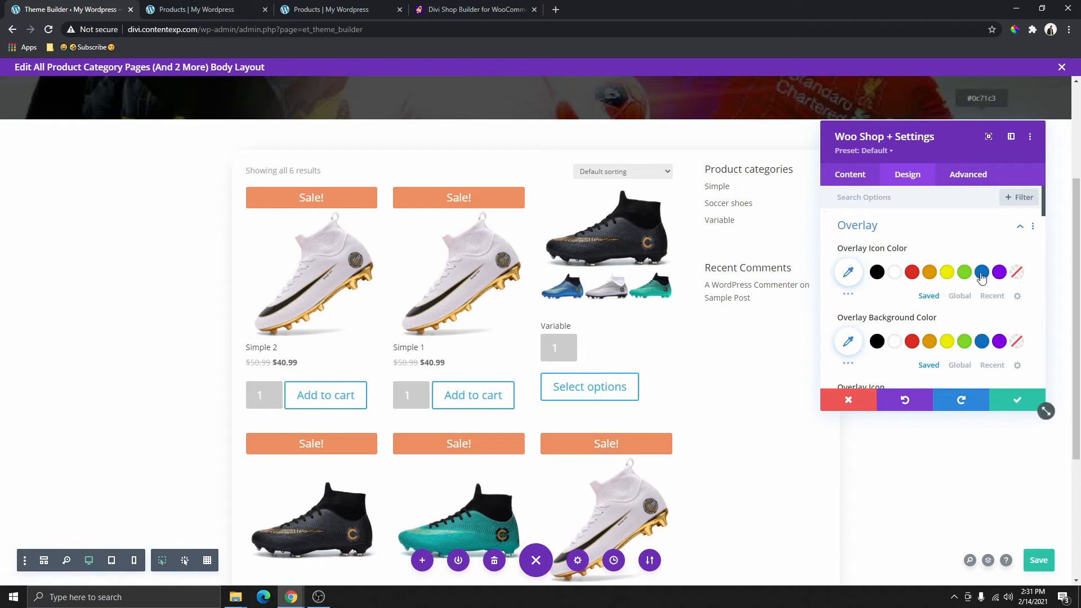
click(896, 275)
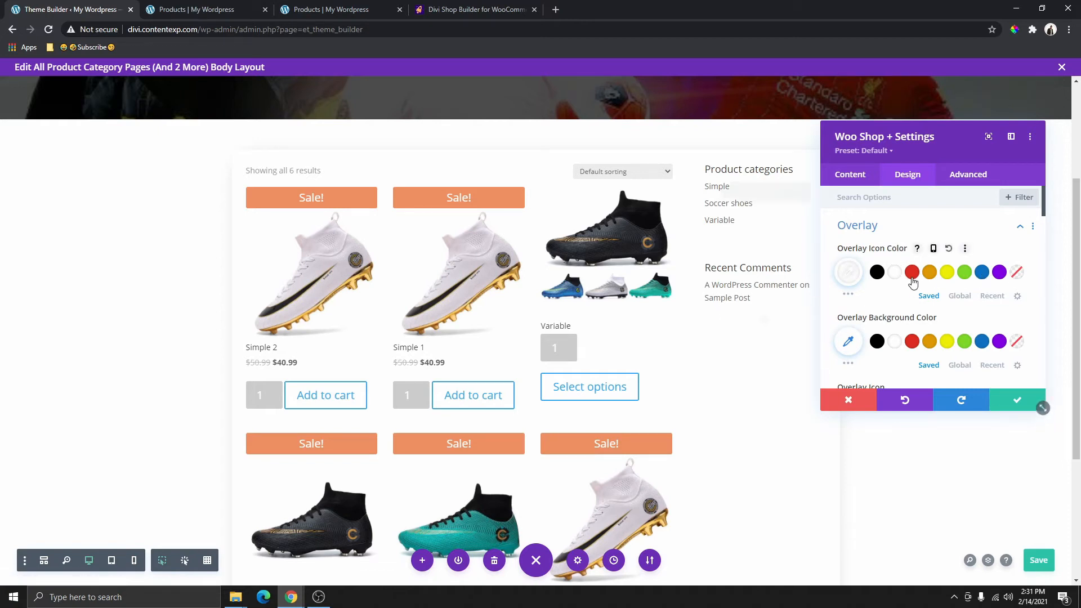
scroll(878, 281, down, 2)
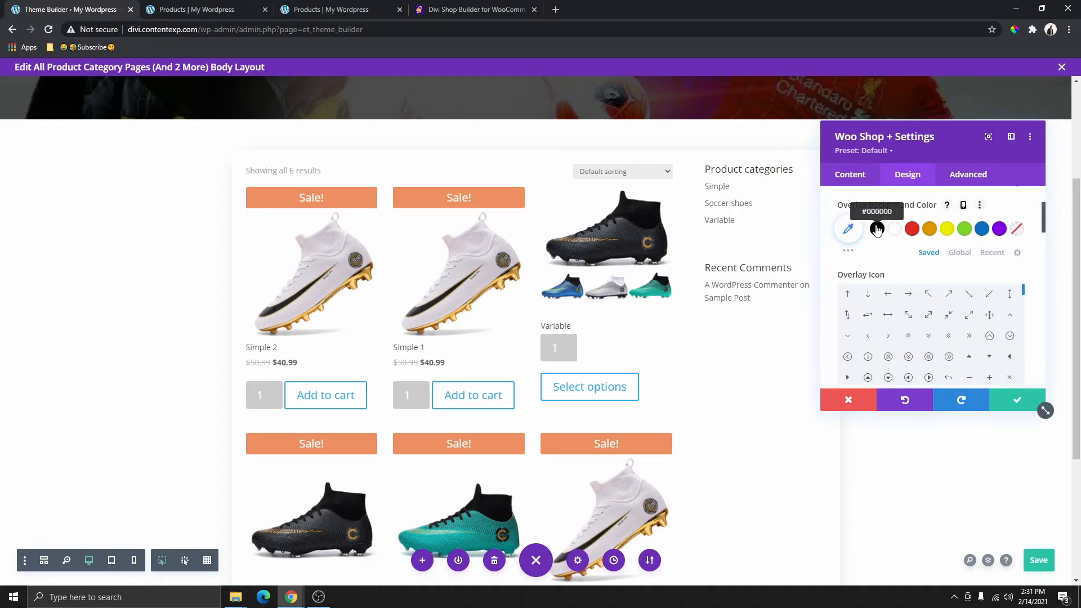
click(879, 230)
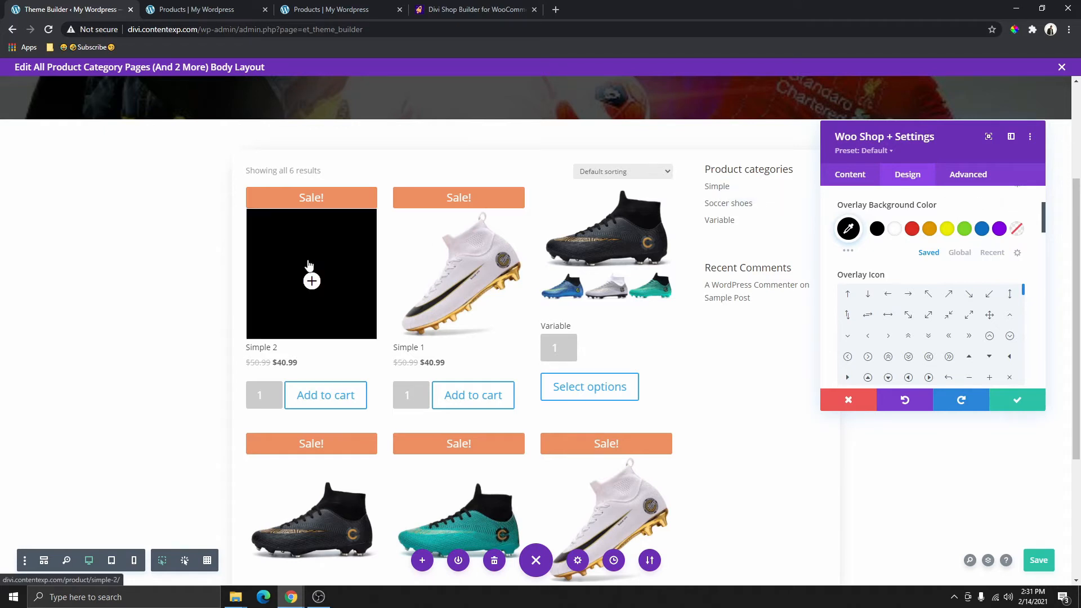
click(849, 229)
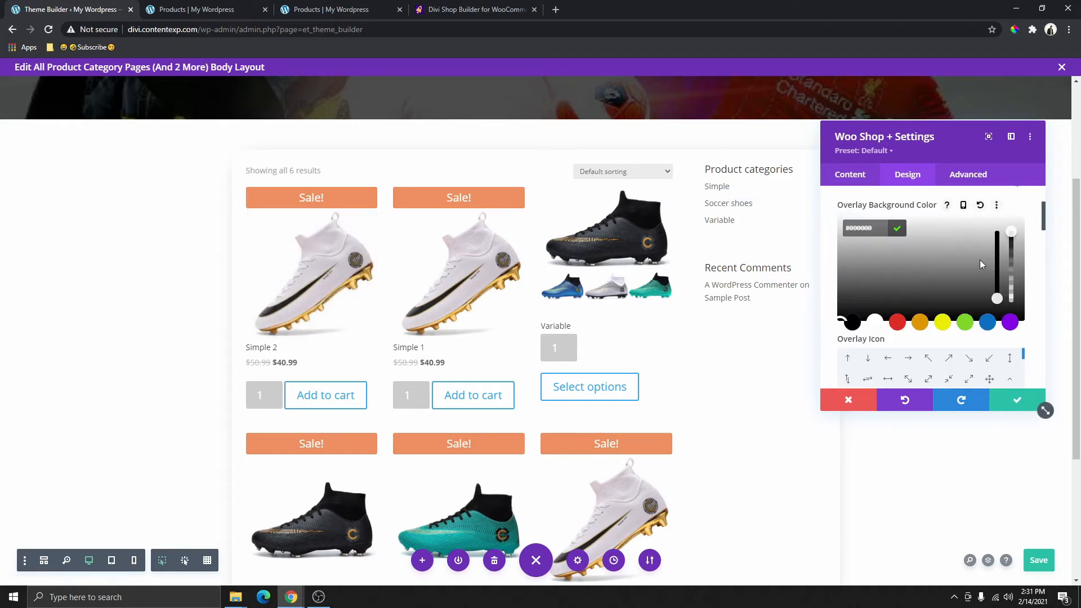
drag(1012, 285, 1017, 299)
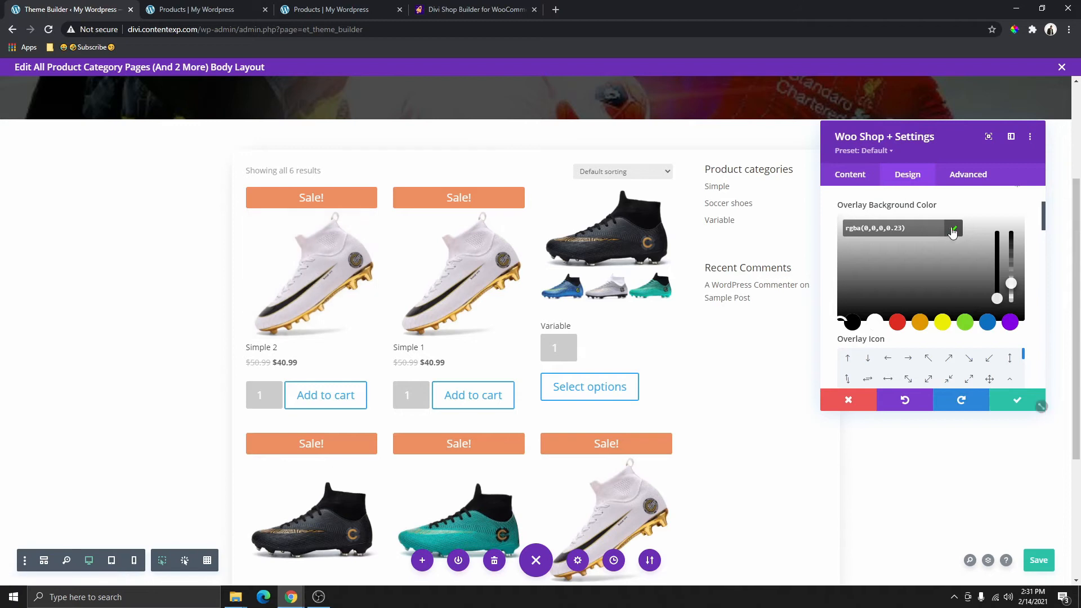
click(953, 229)
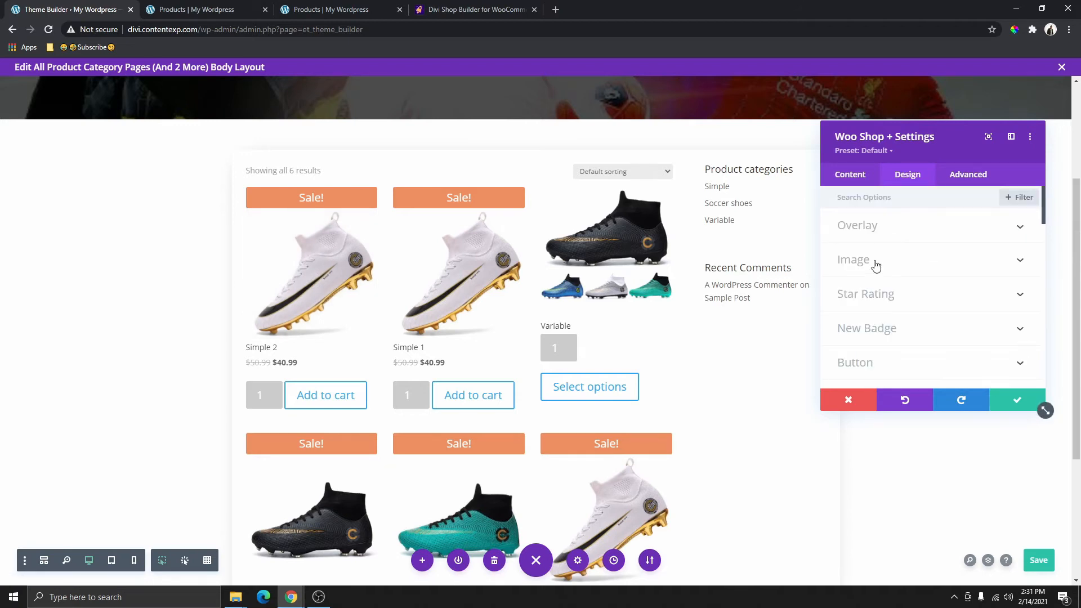
- Apply the first box shadow preset, an even shadow around the frame, to the Woo Shop + product images
click(876, 263)
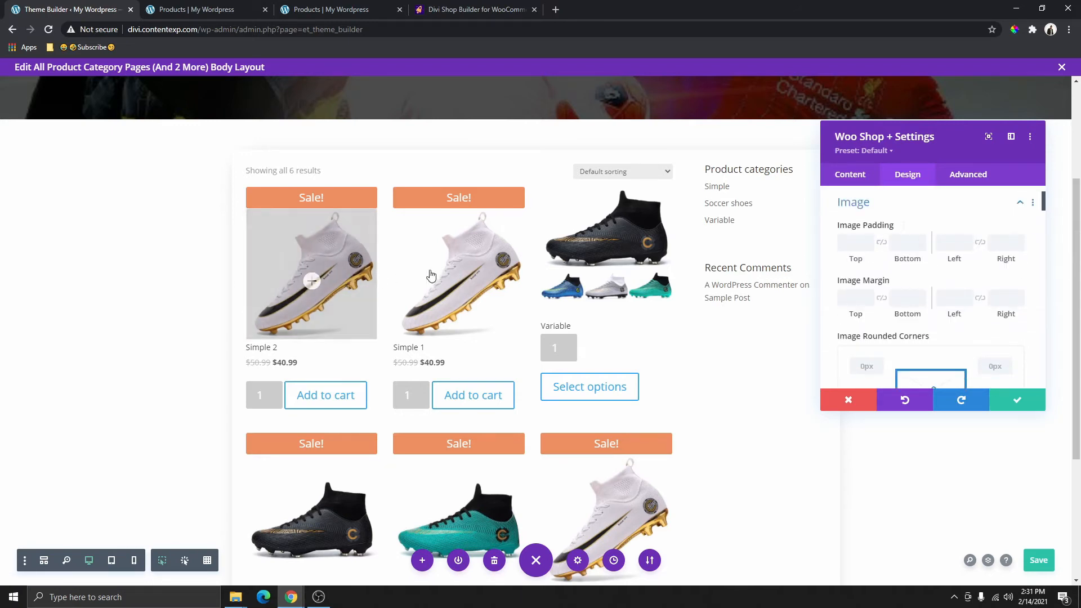
scroll(915, 294, down, 2)
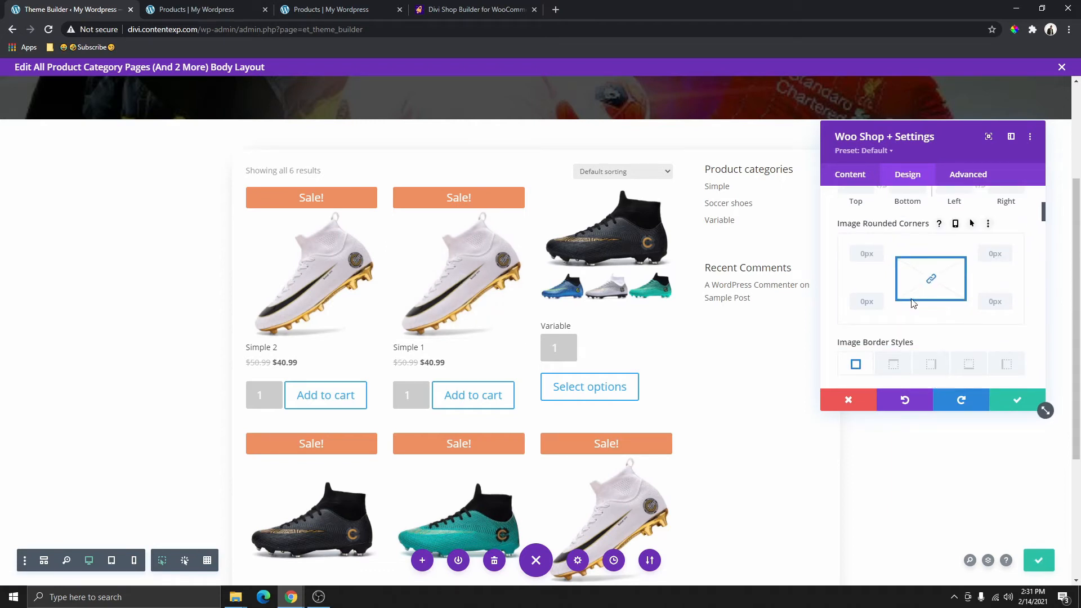
scroll(913, 304, down, 3)
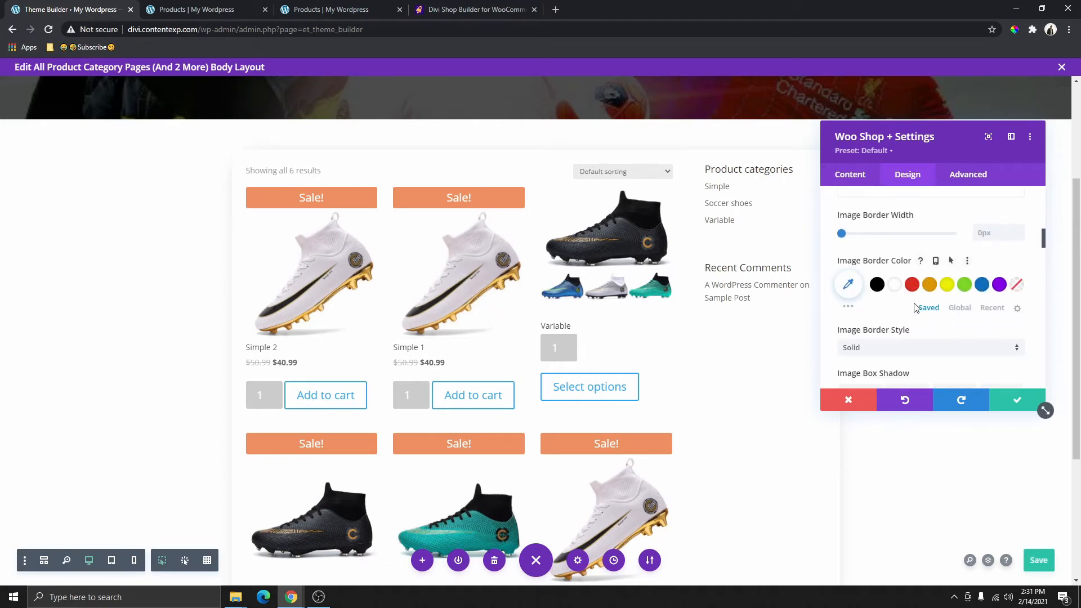
scroll(914, 309, down, 4)
scroll(909, 310, up, 2)
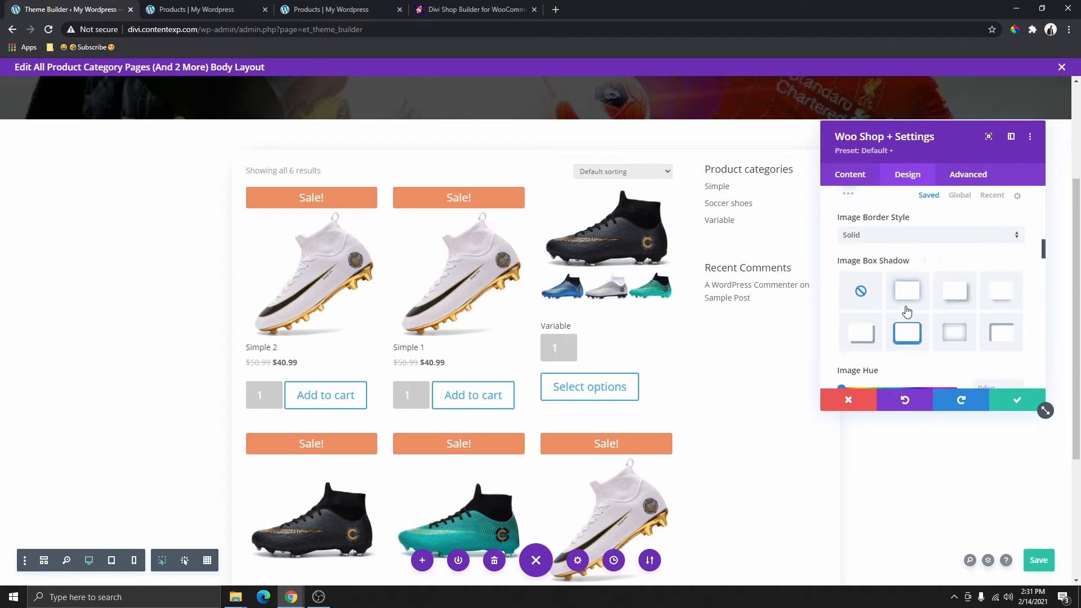
click(908, 291)
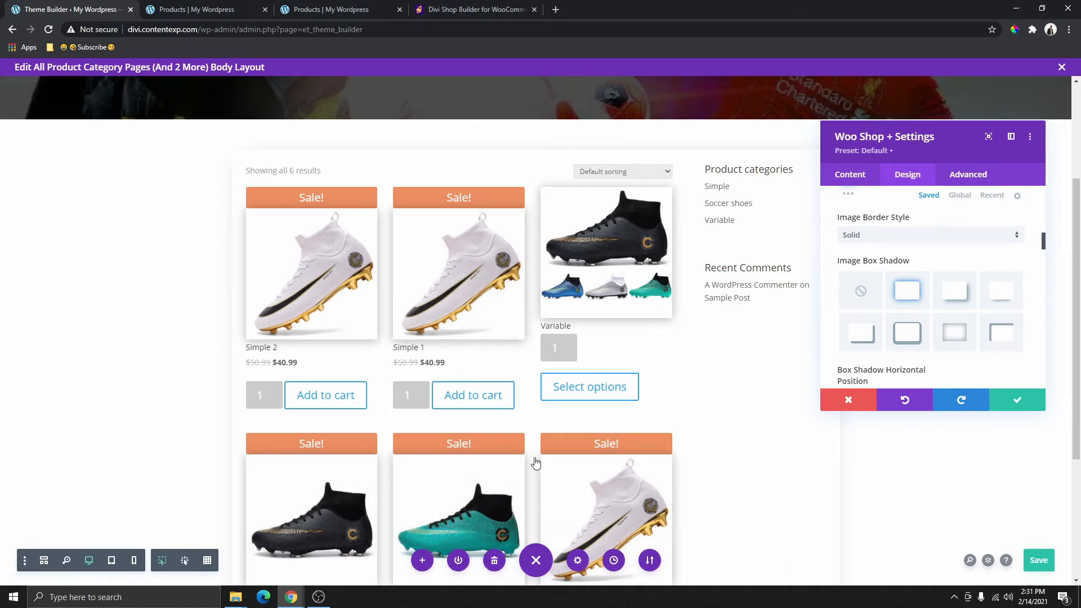
- Set the product image box shadow's blur strength to 30px and spread strength to -15px, then collapse the image settings
scroll(535, 463, down, 2)
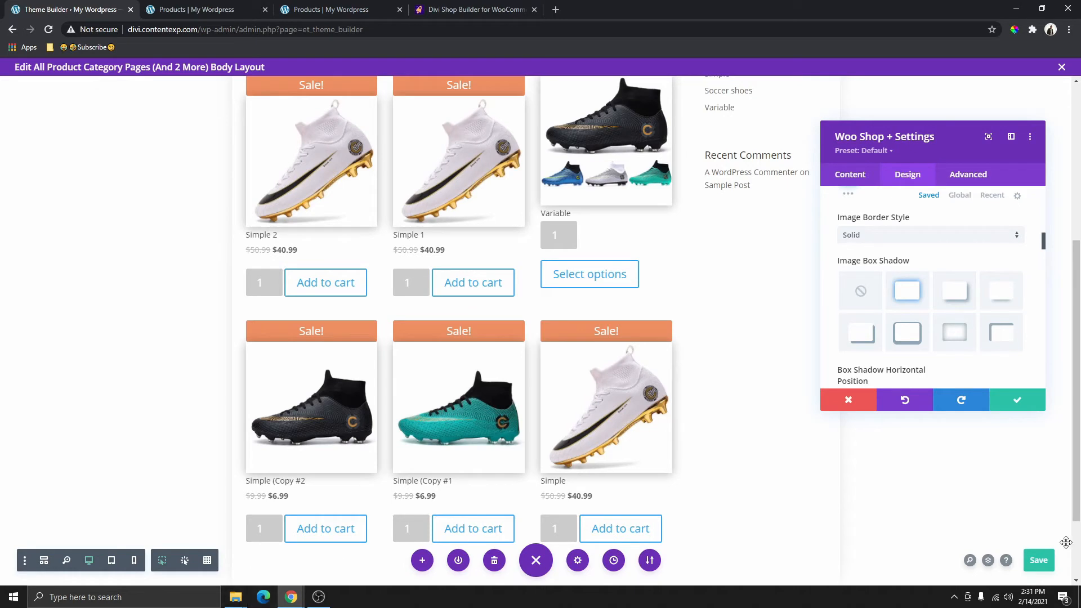
scroll(955, 329, down, 3)
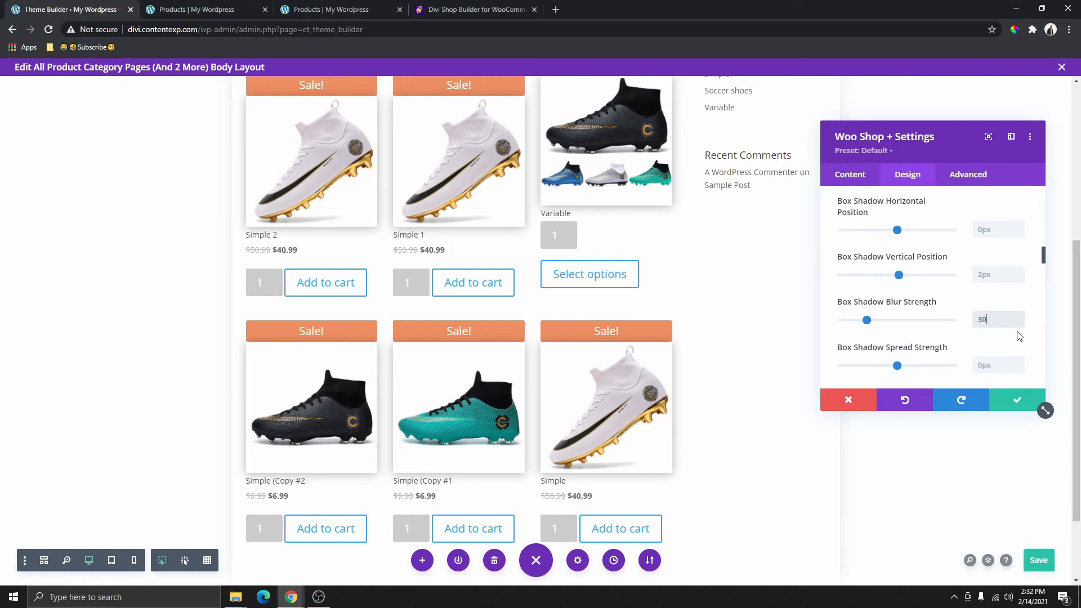
text(px)
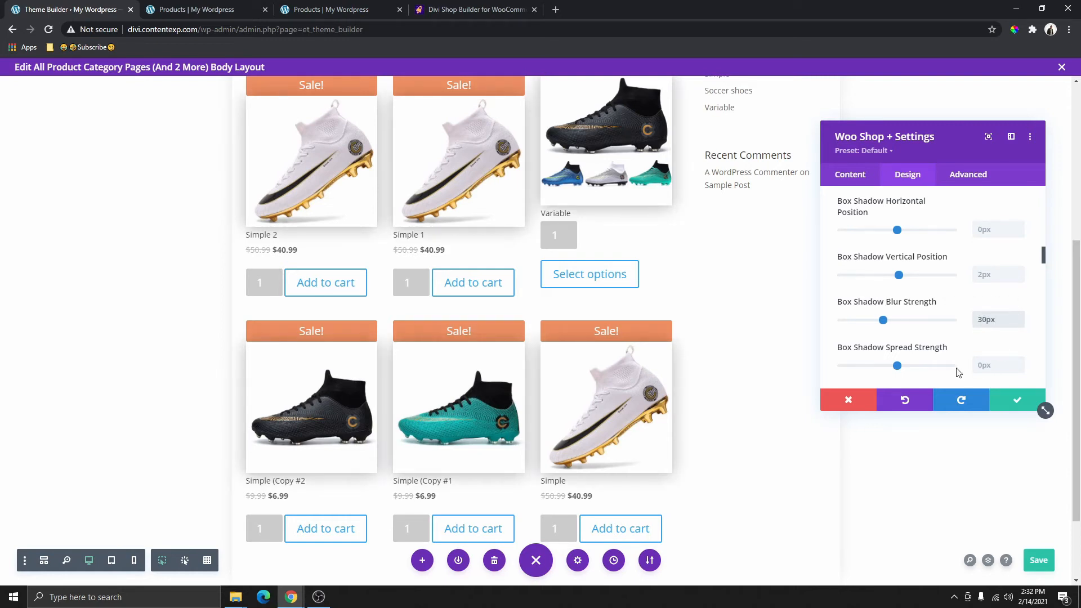
mouse_move(904, 368)
mouse_down()
mouse_move(879, 369)
mouse_move(889, 366)
mouse_up()
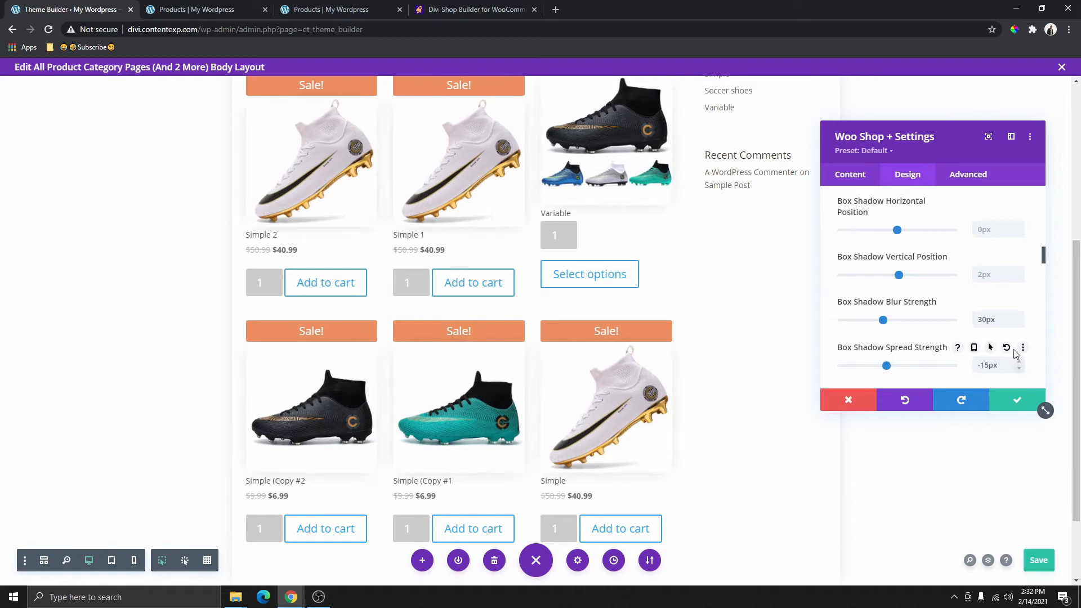
scroll(524, 273, up, 1)
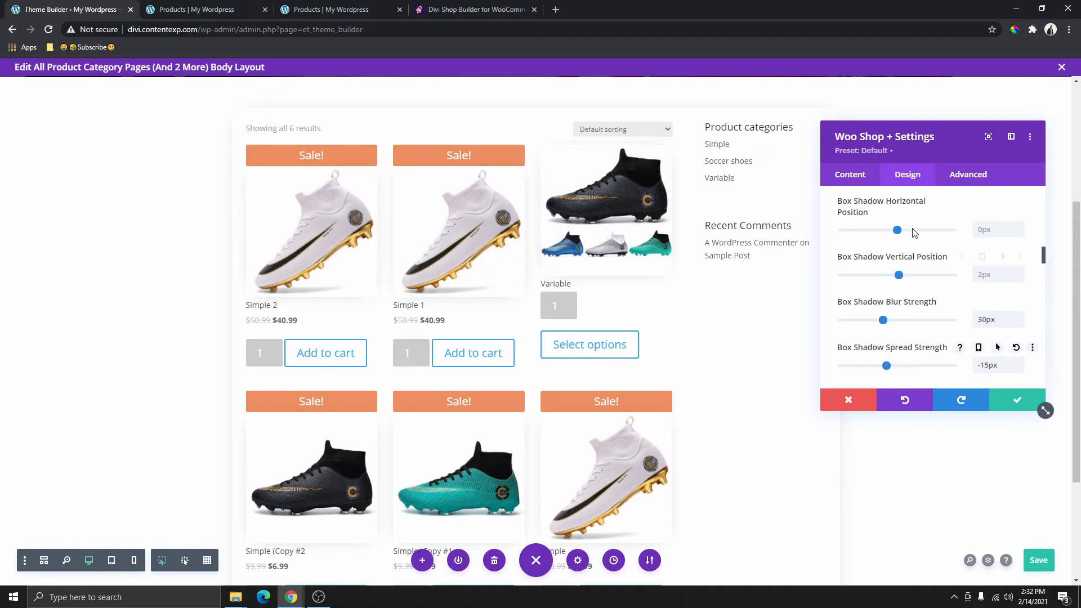
scroll(1036, 389, up, 3)
scroll(872, 266, up, 2)
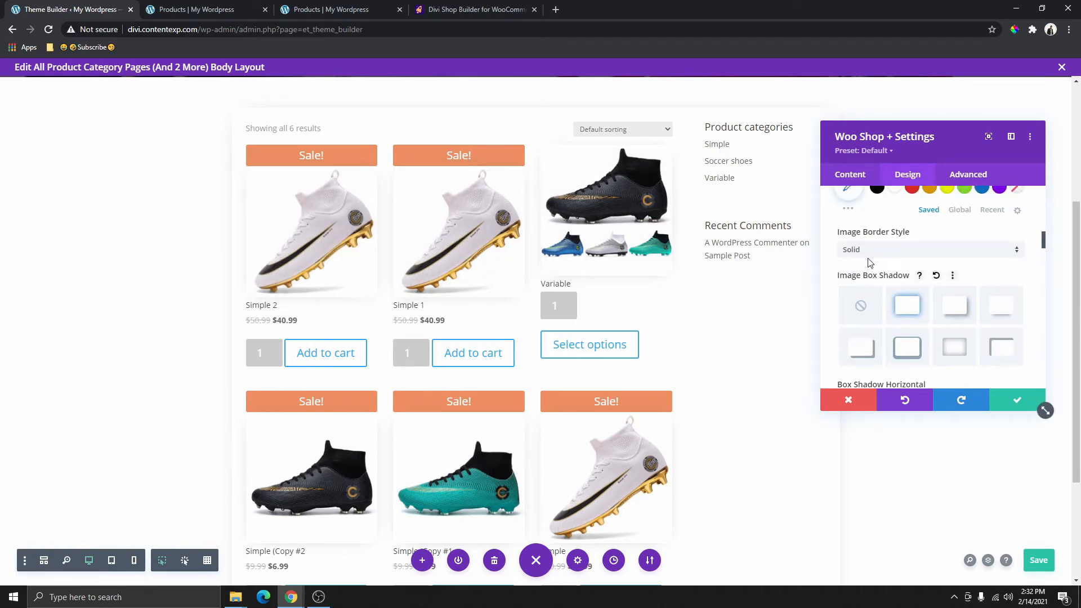
scroll(883, 266, up, 5)
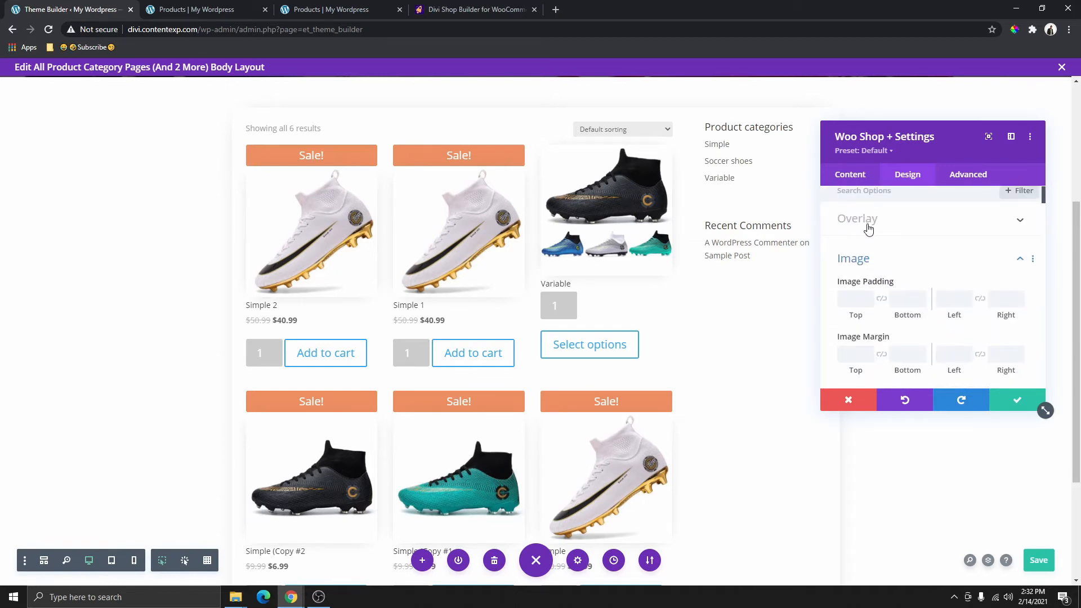
click(869, 227)
click(870, 227)
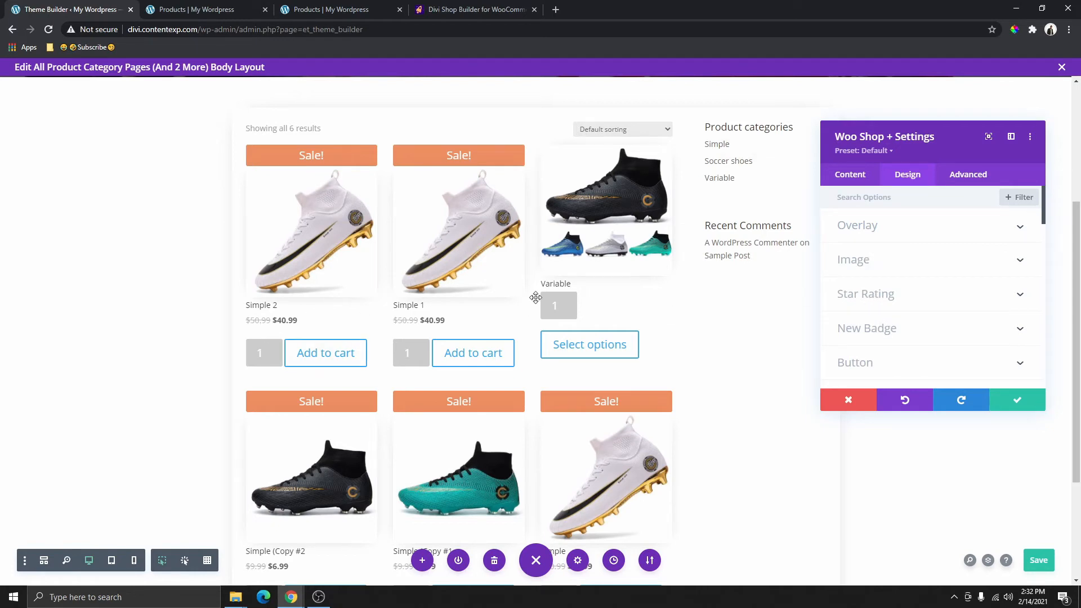
scroll(415, 302, down, 1)
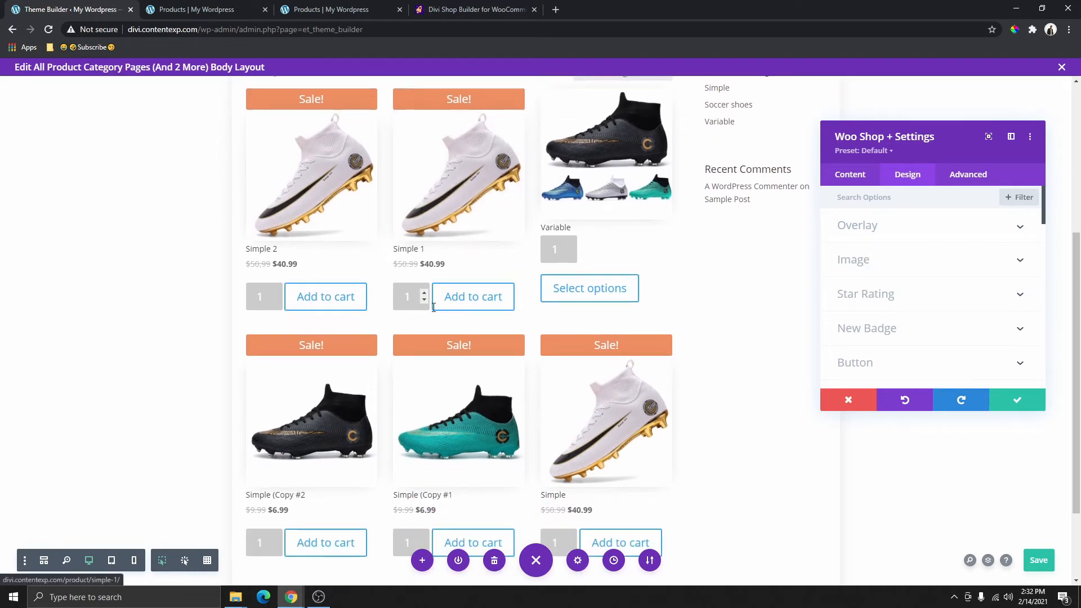
- Expand the New Badge design settings of the Woo Shop + module and check the badges in the product grid
scroll(897, 271, down, 1)
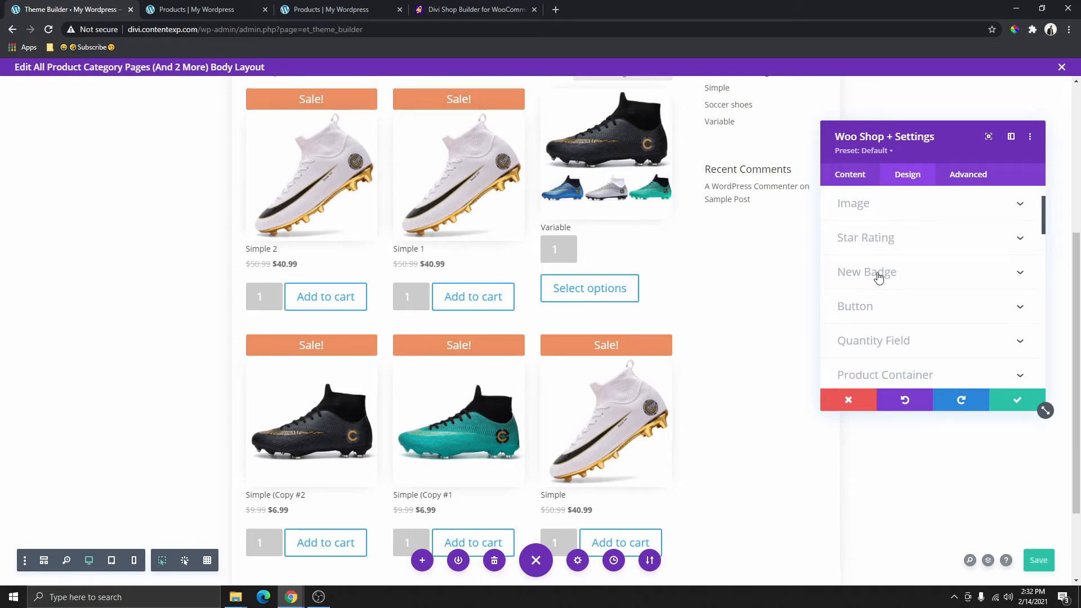
click(878, 276)
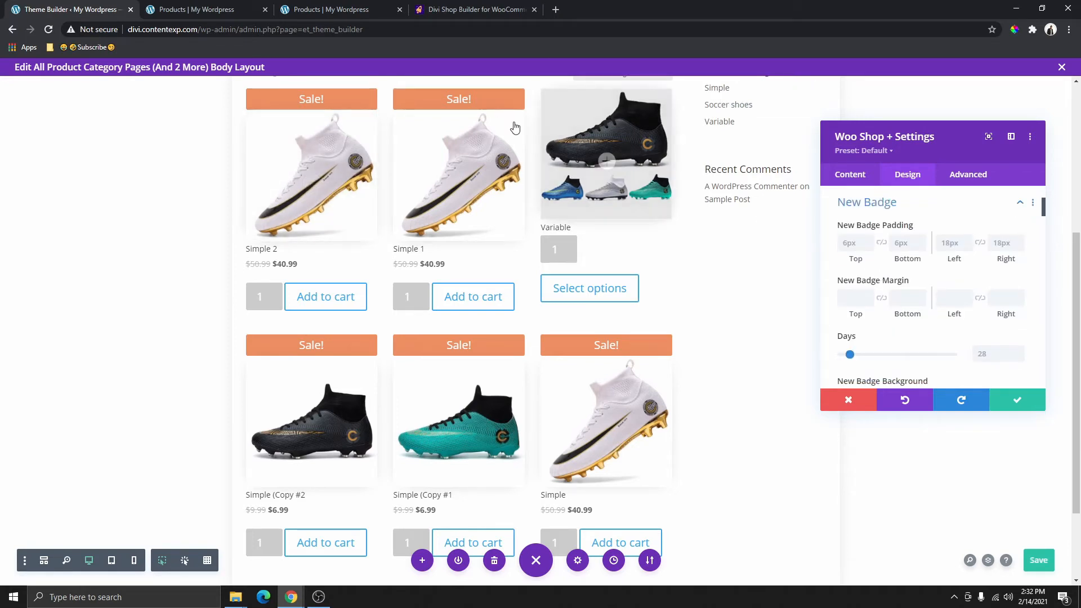
scroll(489, 284, down, 1)
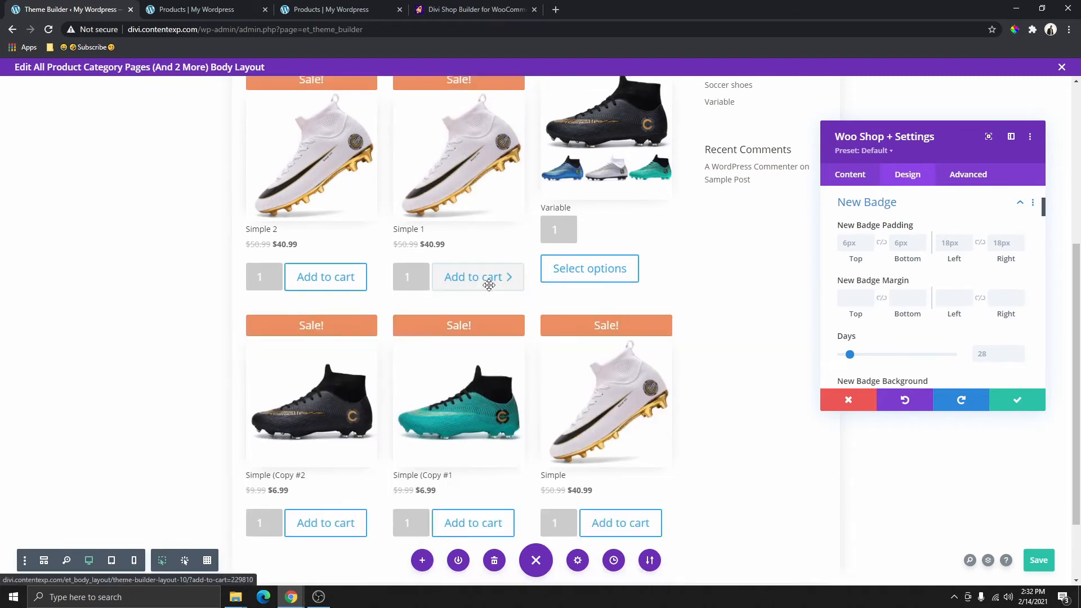
scroll(489, 285, down, 3)
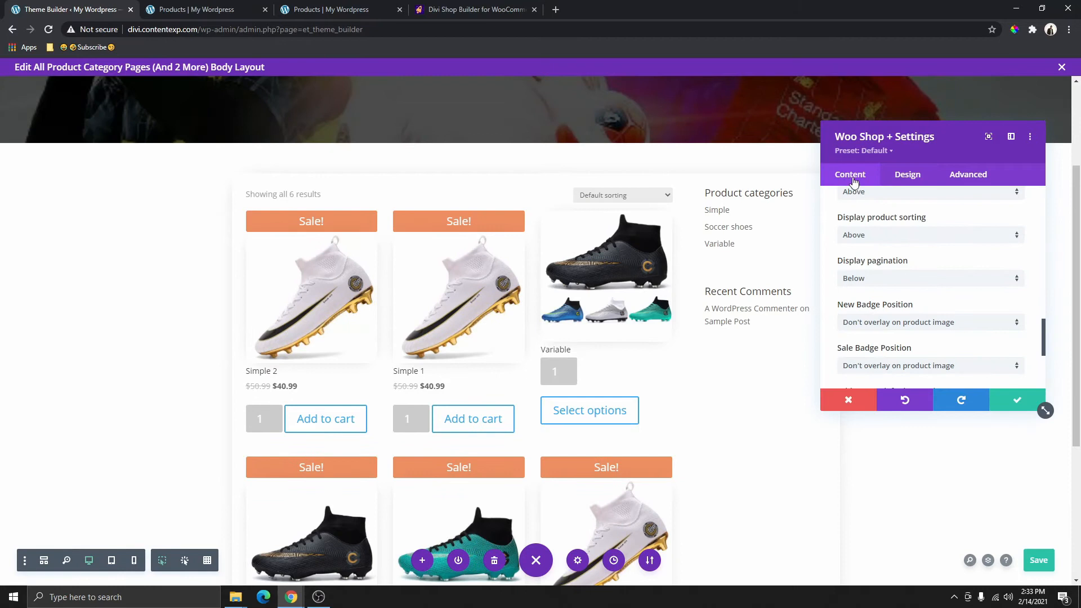
- Open the Sale Badge Position choices in the Woo Shop + module's content settings
scroll(892, 265, down, 1)
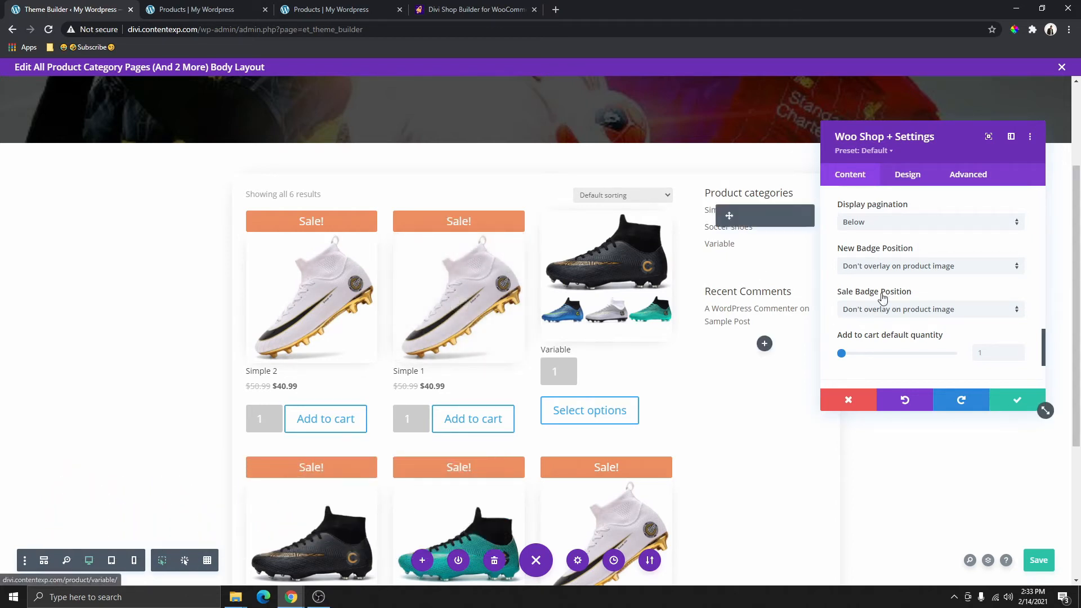
scroll(879, 290, down, 2)
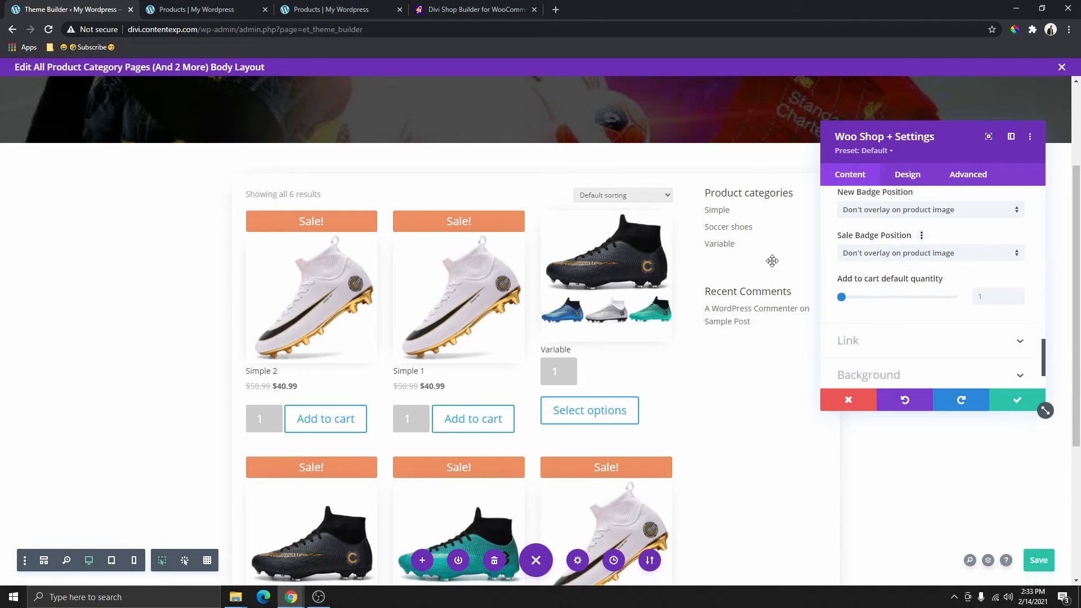
click(912, 254)
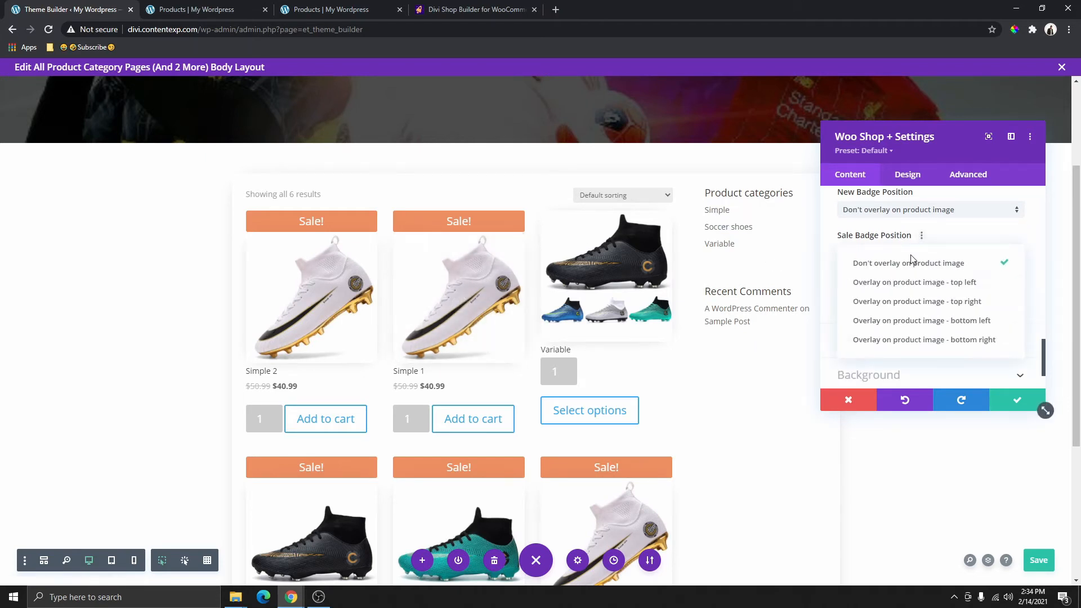
- Set the Woo Shop + module's sale badge position to overlay on the product image at the top left
click(915, 284)
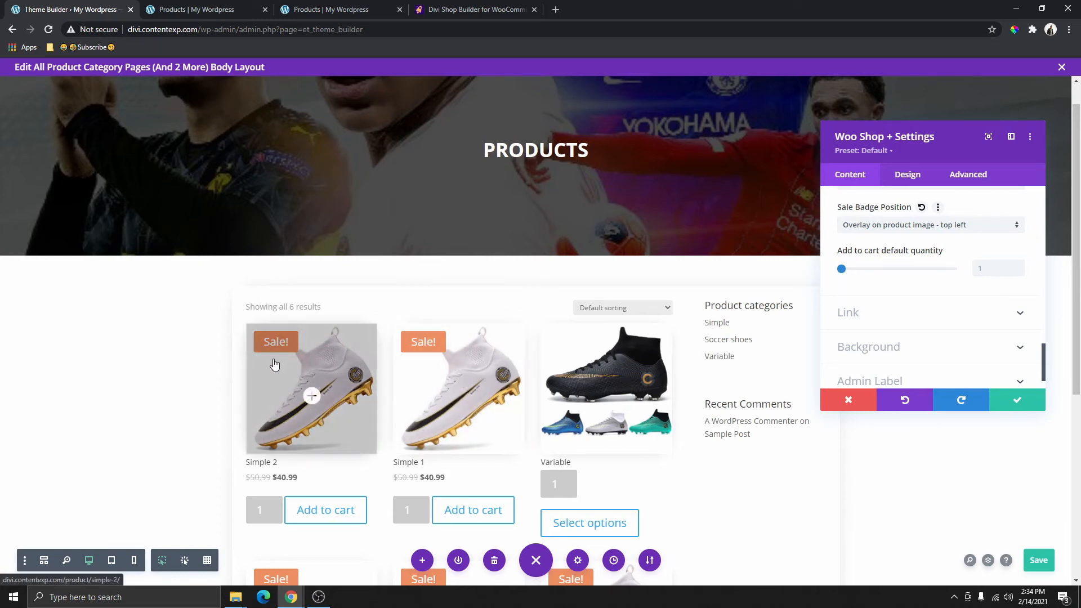
scroll(525, 314, down, 2)
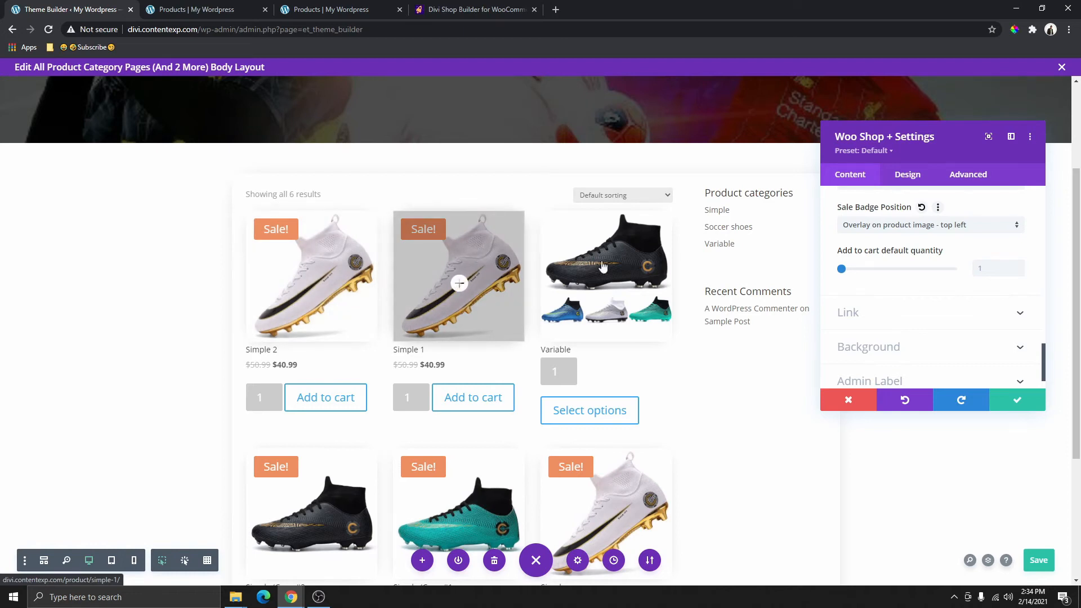
scroll(893, 269, up, 3)
scroll(901, 243, up, 5)
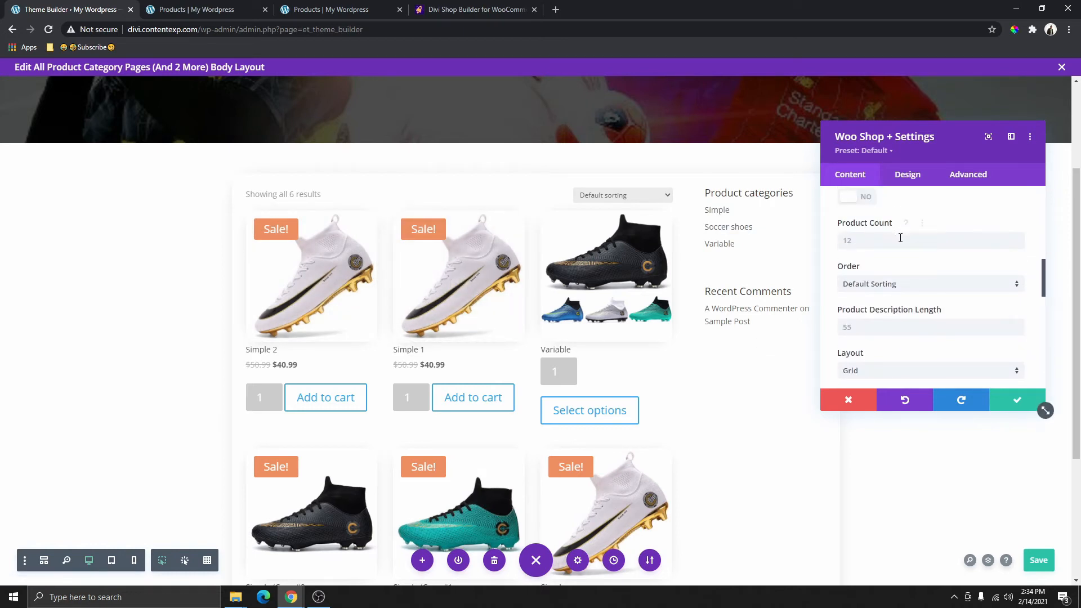
scroll(906, 222, down, 2)
- Enable custom styles for the shop buttons and set the button text color to white (#ffffff)
click(908, 175)
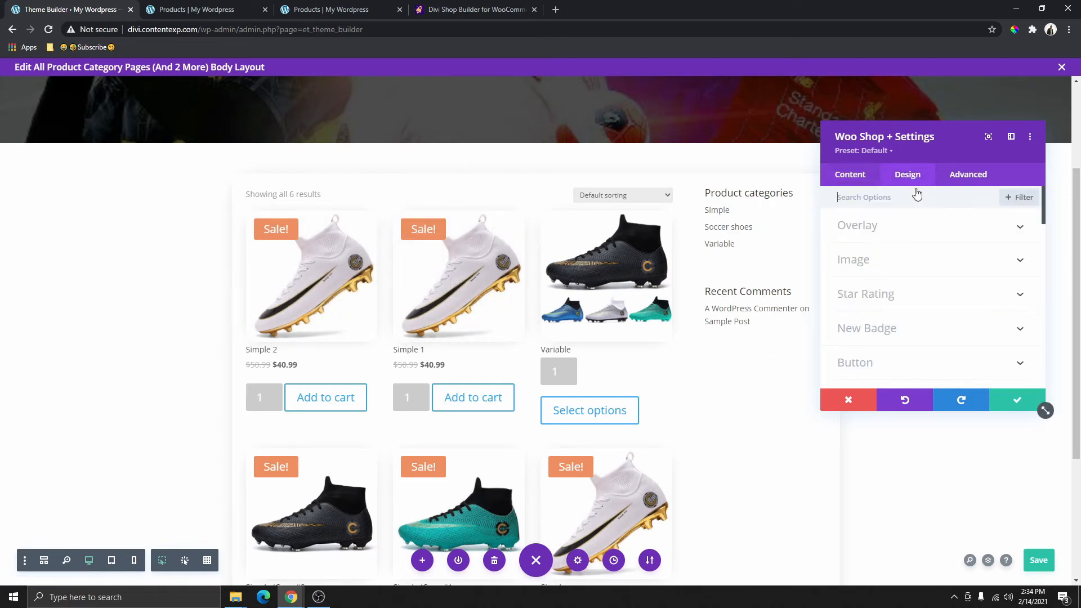
scroll(896, 271, down, 2)
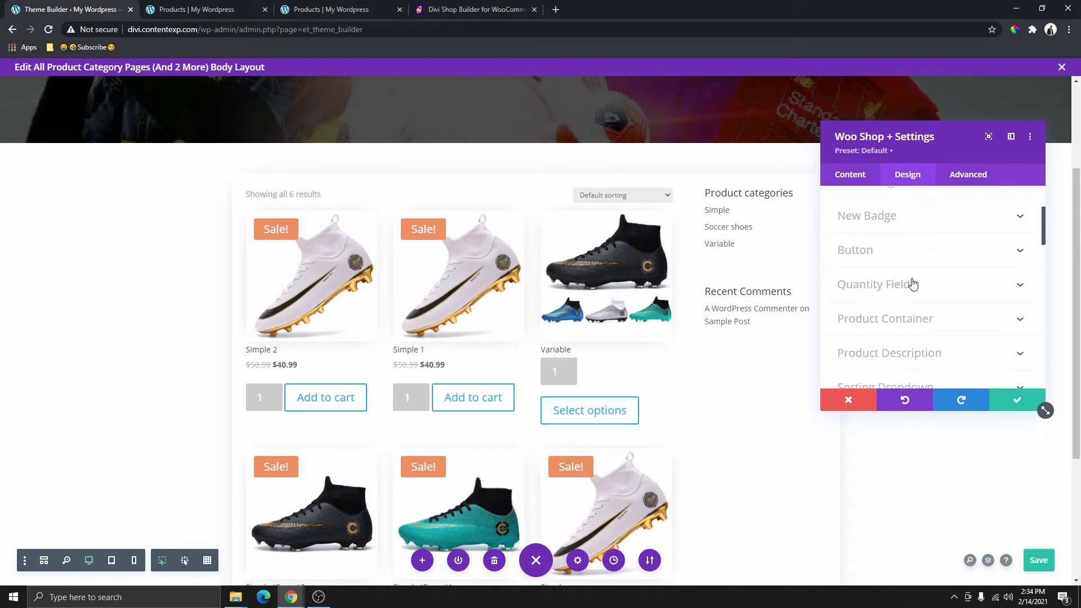
click(875, 254)
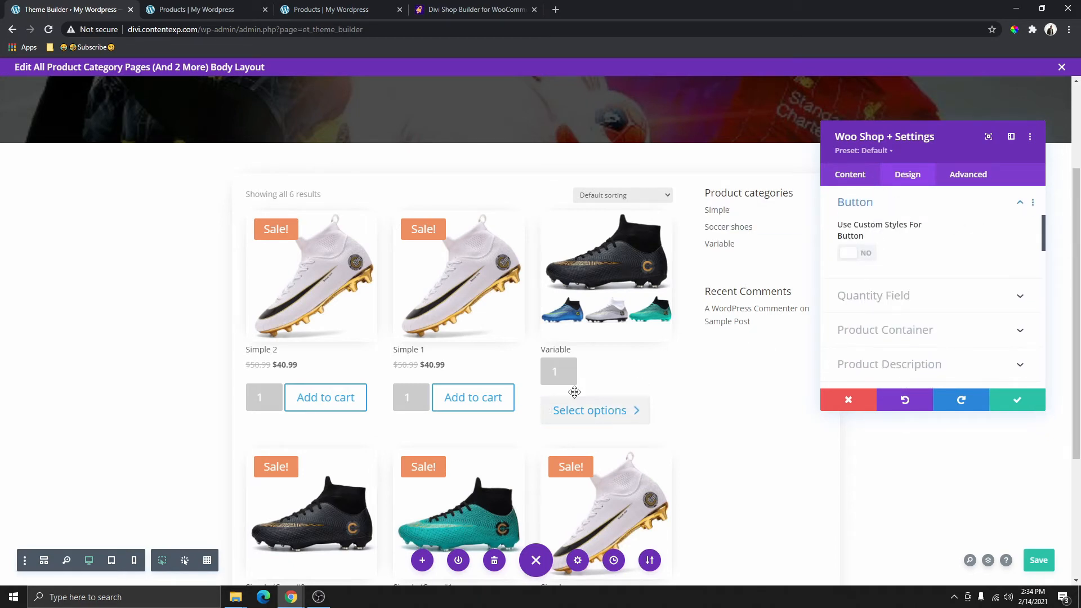
click(853, 252)
scroll(901, 296, down, 3)
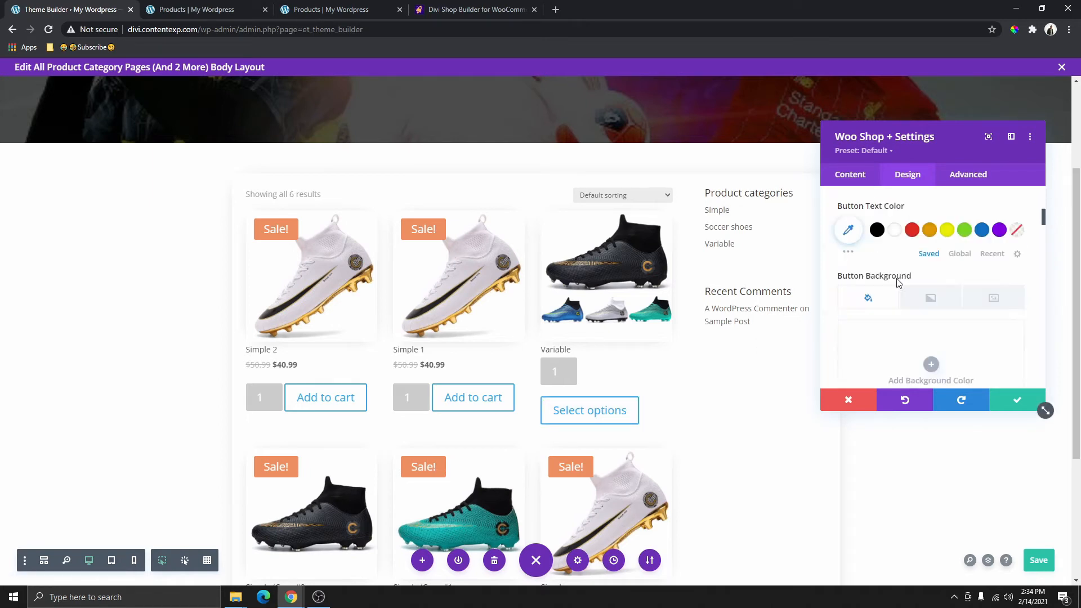
scroll(901, 297, up, 2)
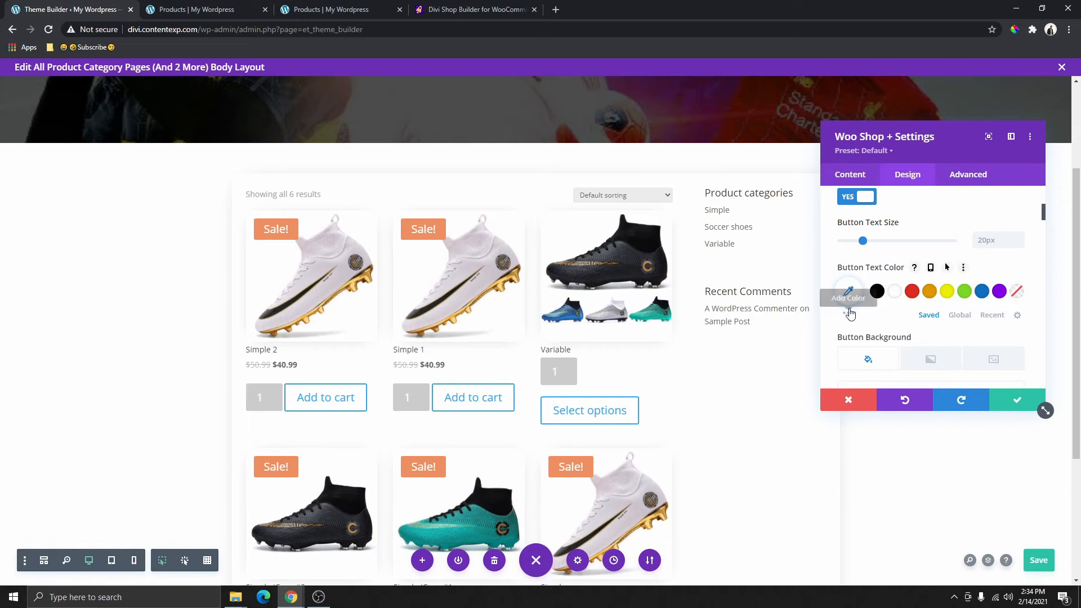
click(895, 297)
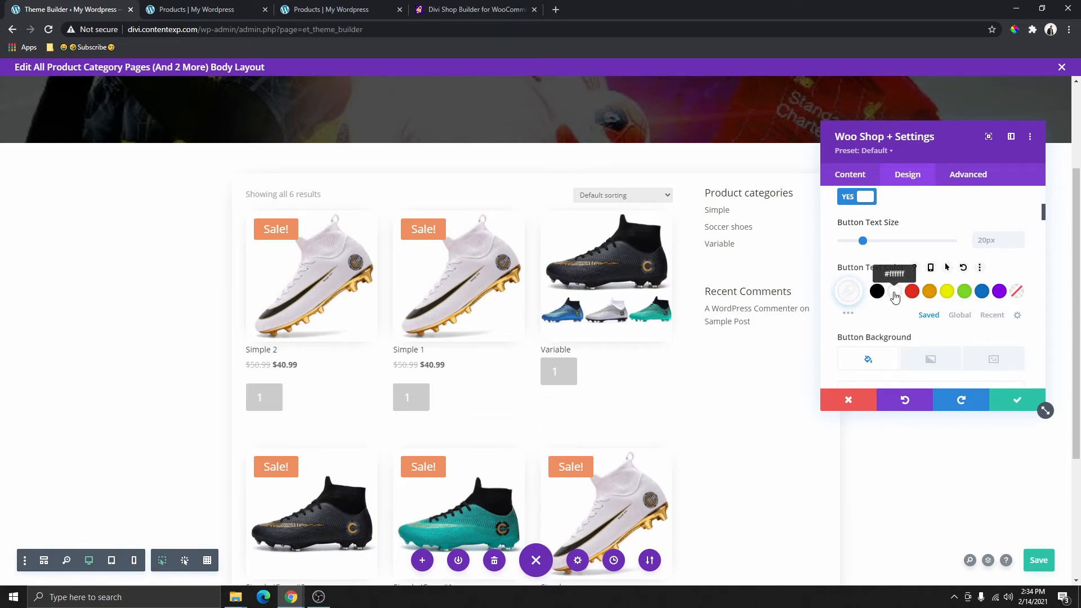
- Set the shop buttons' background color to the saved purple and compare it with the finished Soccer Shoes shop page
scroll(904, 327, down, 2)
scroll(909, 316, down, 1)
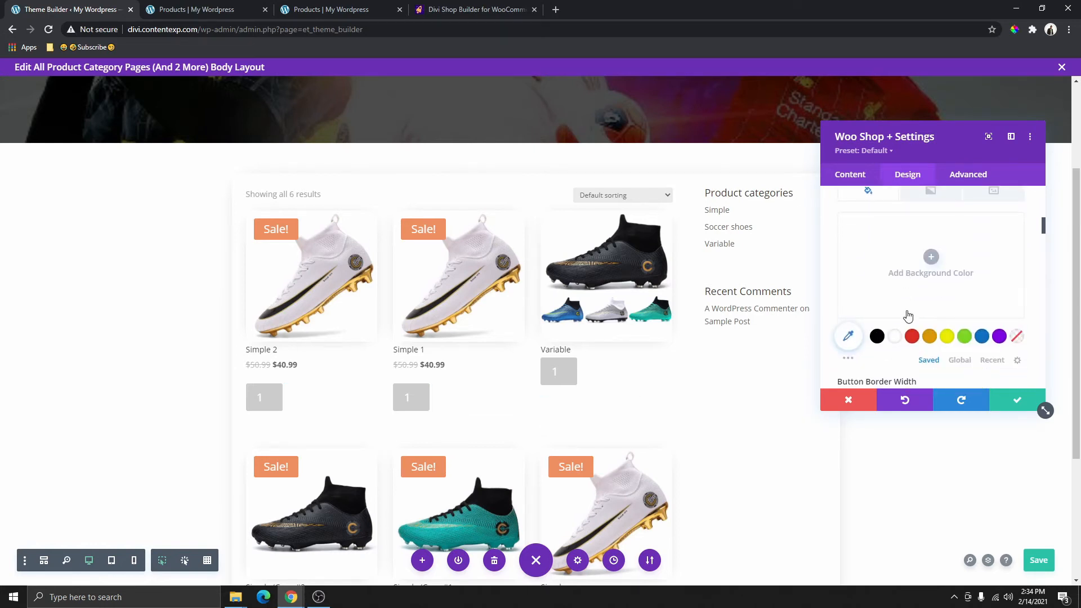
click(999, 337)
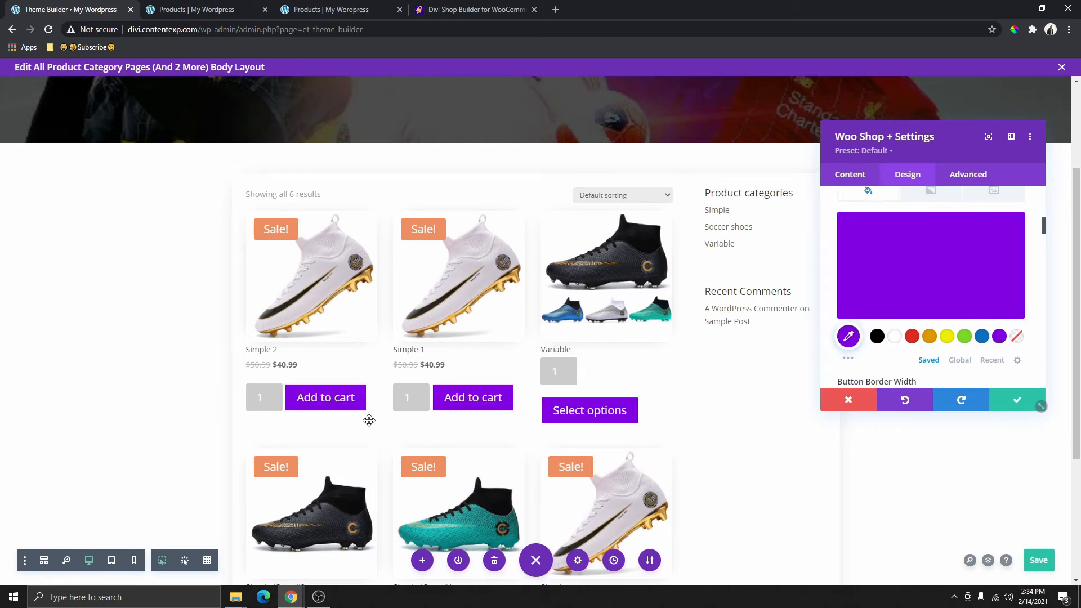
click(181, 9)
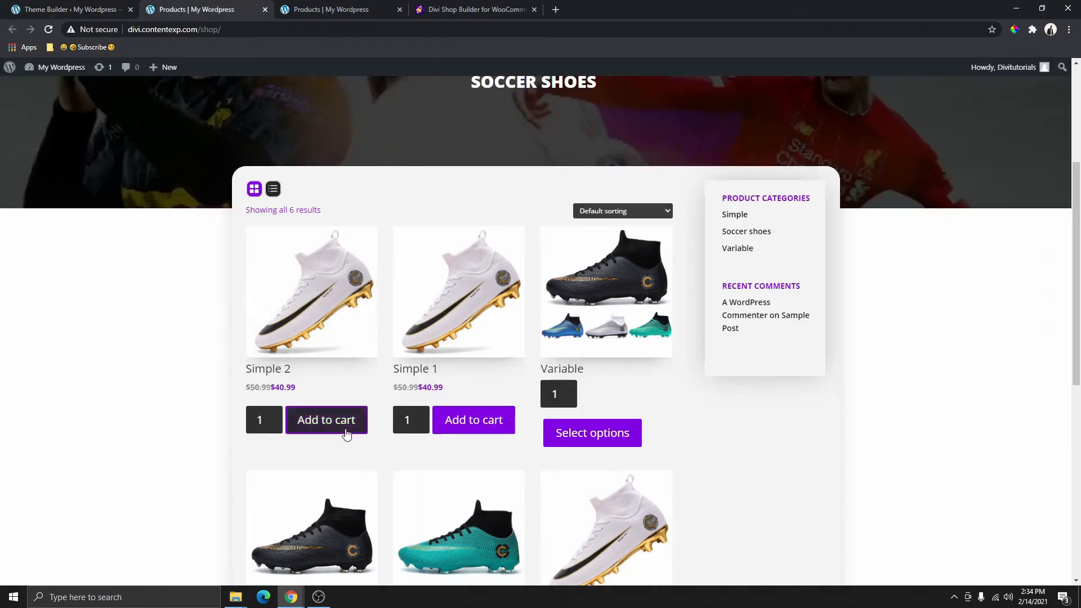
click(79, 9)
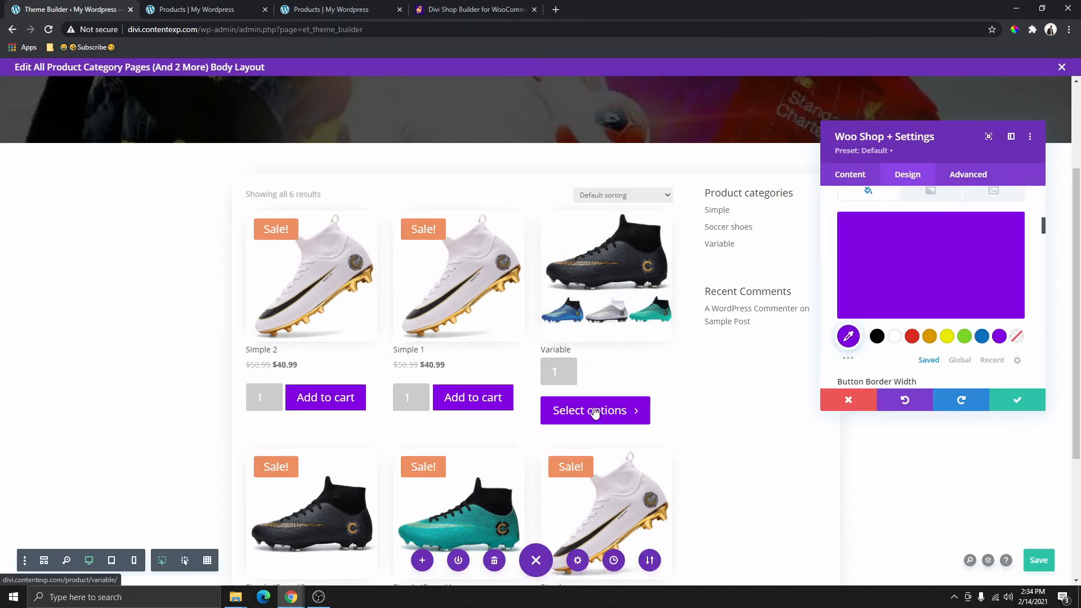
- Set the button background's hover color to #232323 and return to the desktop state
scroll(957, 264, up, 1)
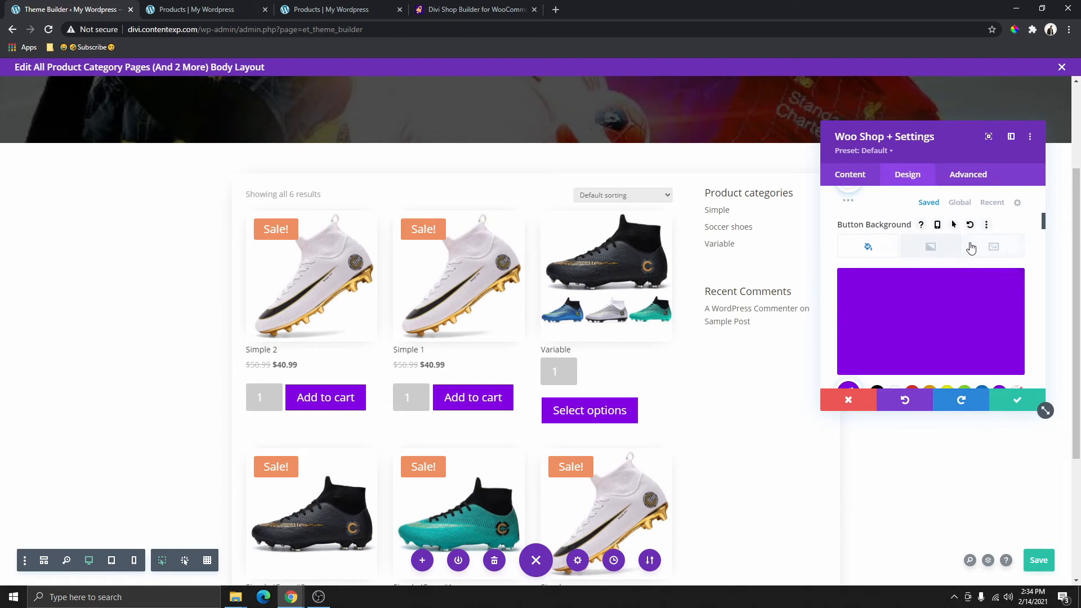
click(956, 225)
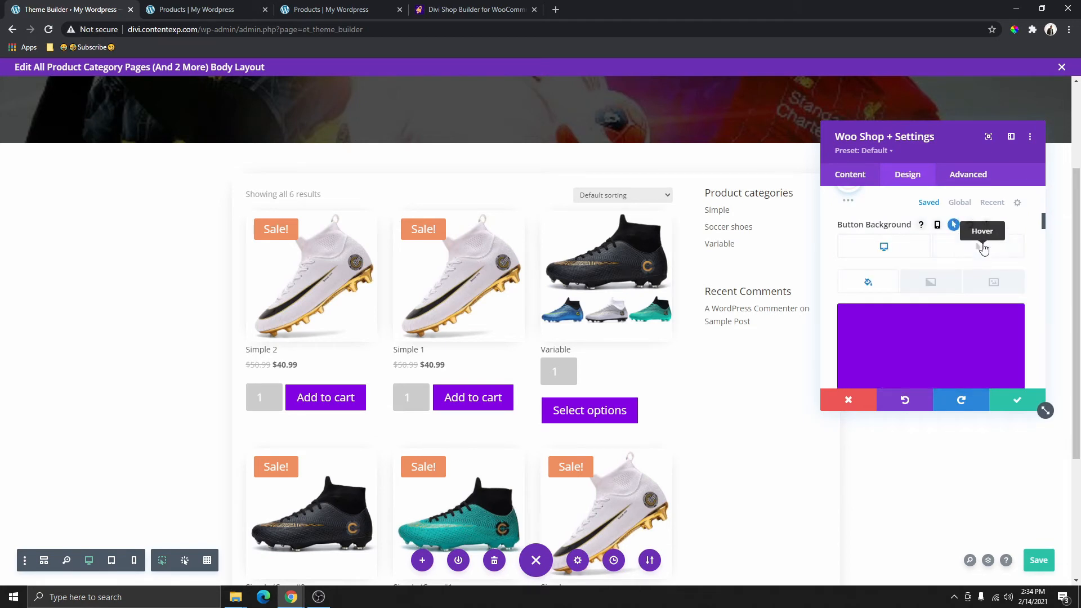
click(984, 250)
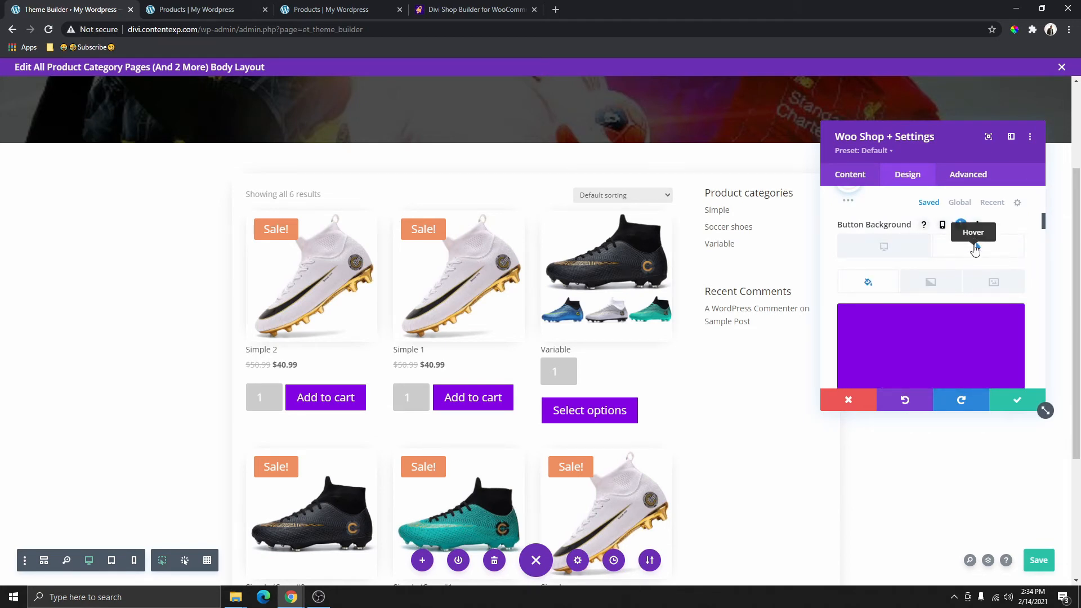
scroll(965, 292, down, 1)
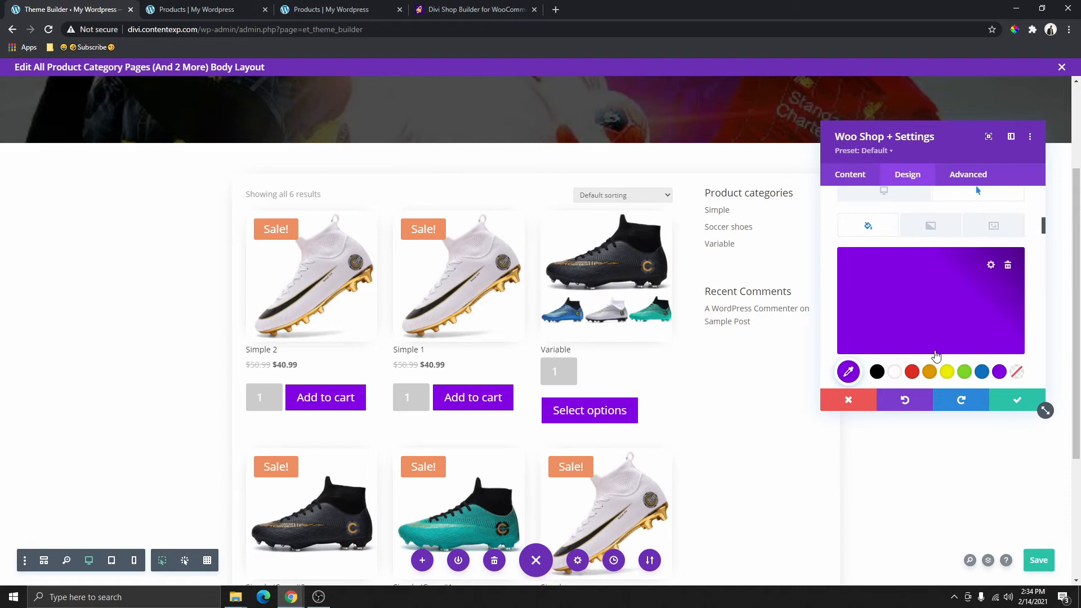
click(879, 374)
click(847, 372)
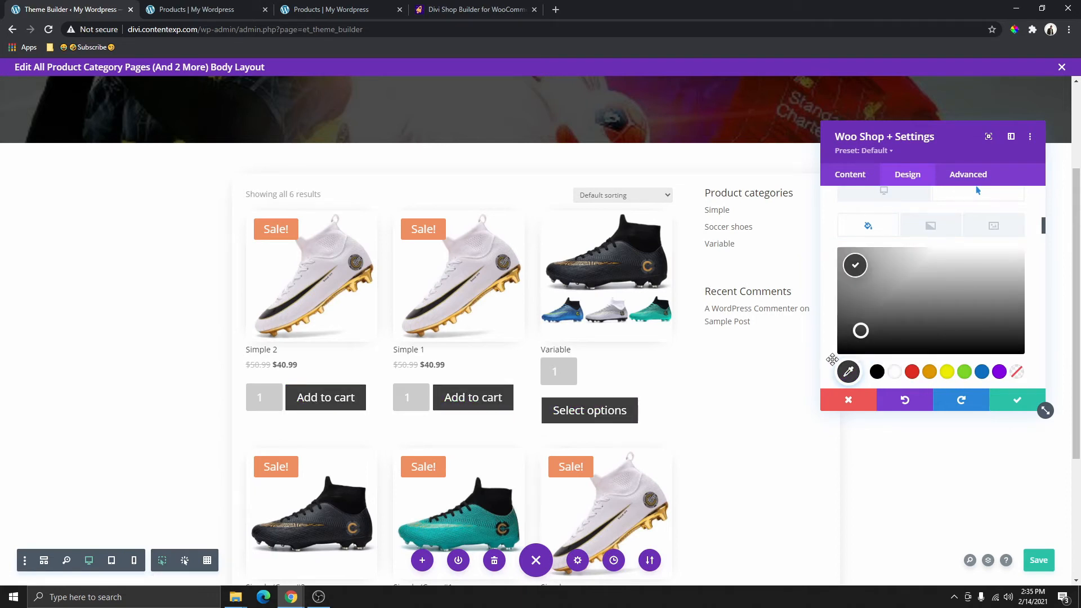
drag(835, 364, 865, 346)
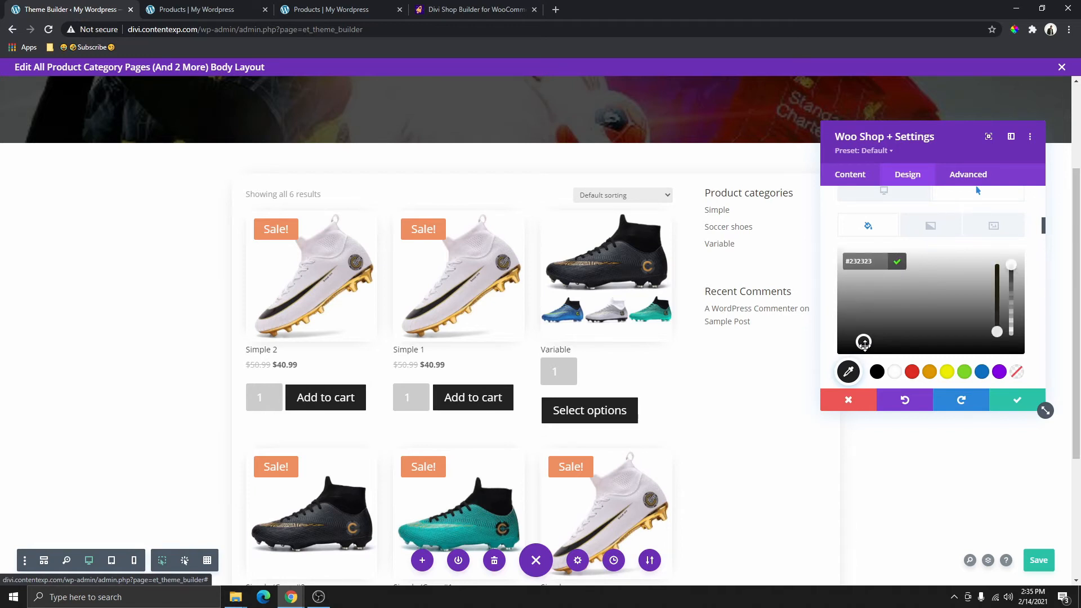
click(897, 262)
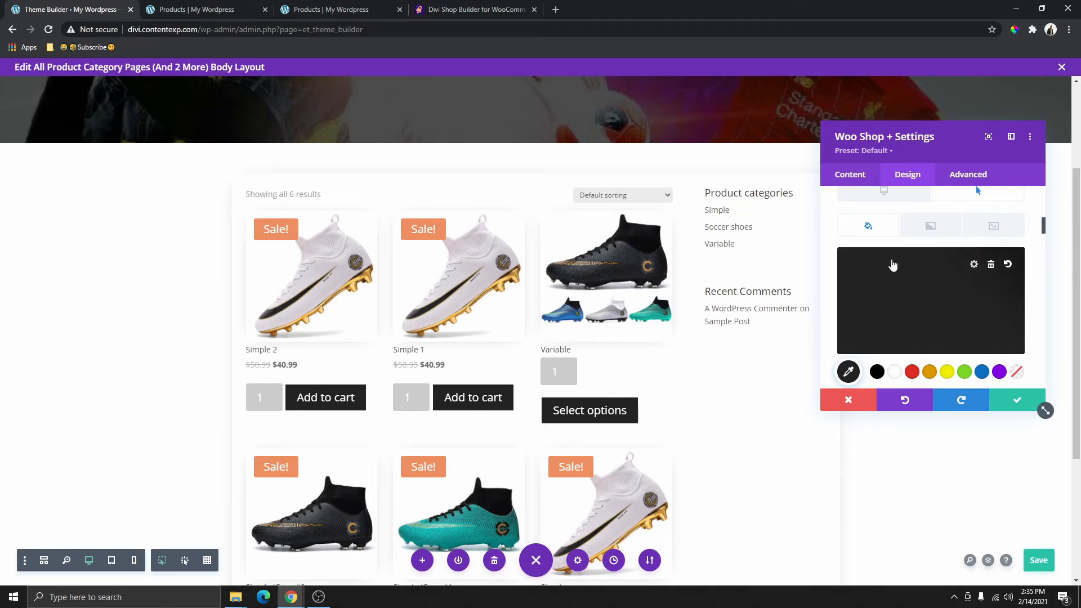
scroll(913, 301, down, 2)
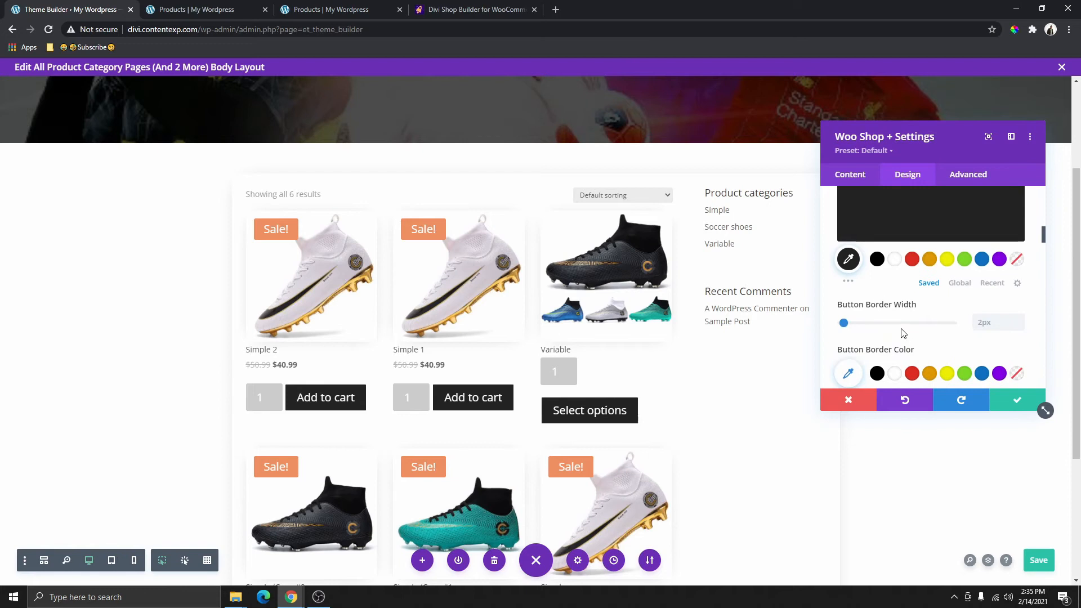
scroll(901, 332, up, 3)
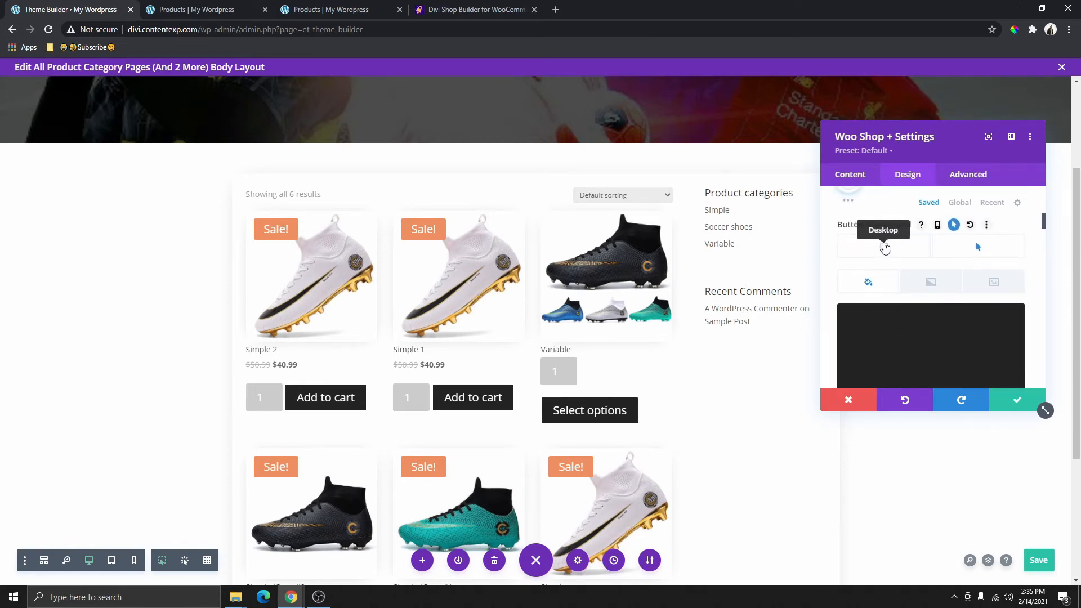
click(884, 247)
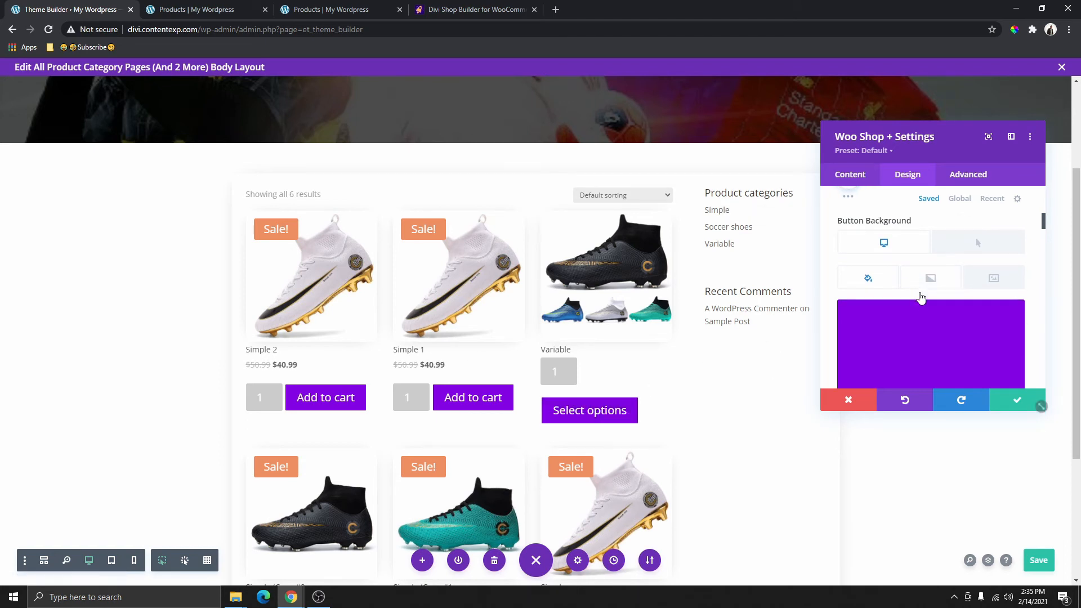
- Turn off the button icon for the shop buttons
scroll(921, 302, down, 4)
scroll(923, 308, down, 3)
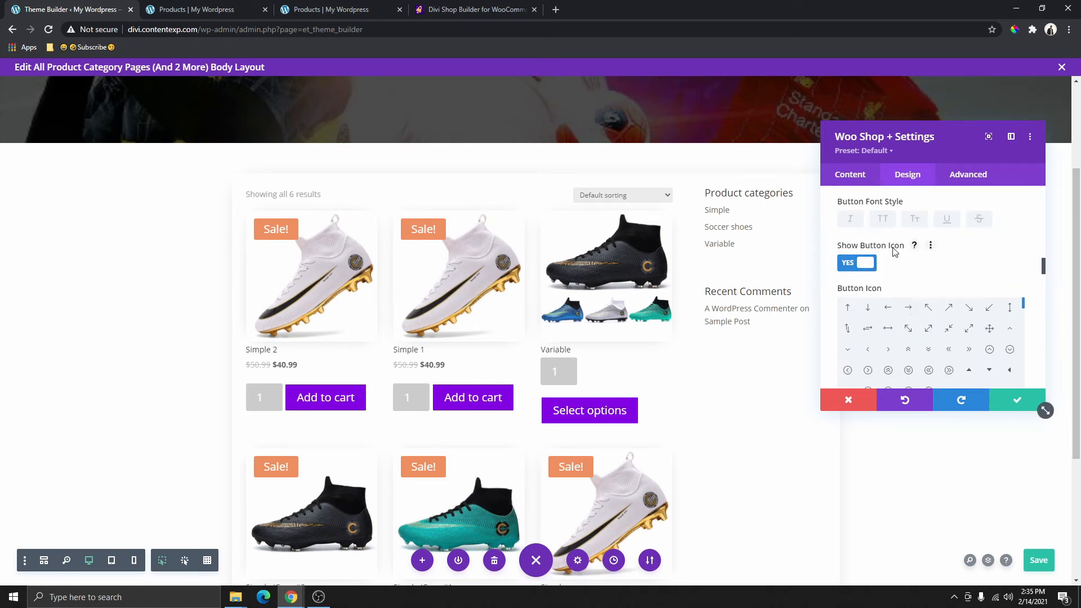
click(849, 264)
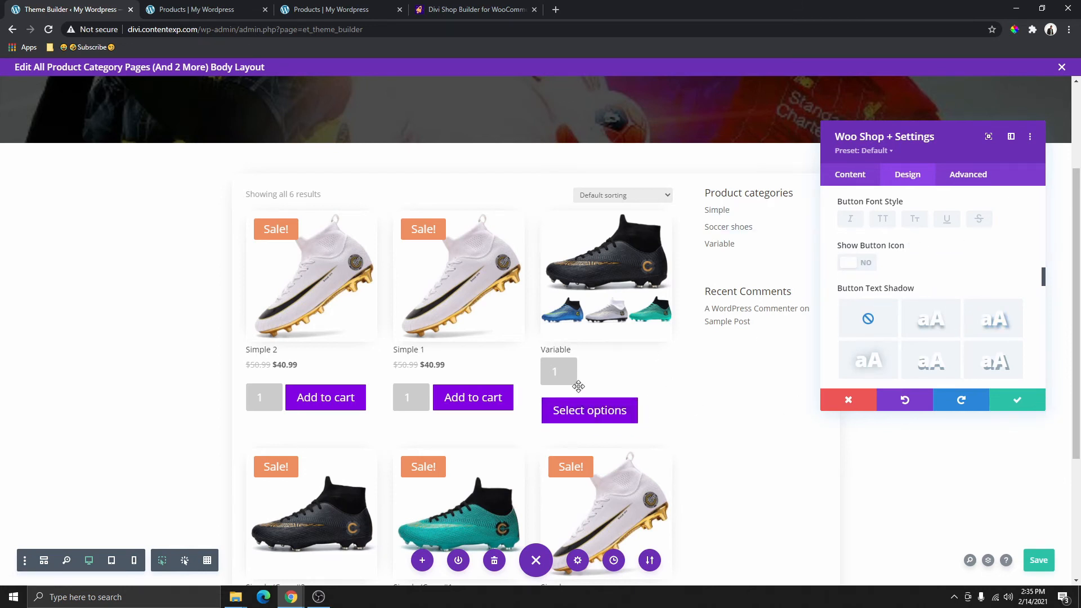
scroll(578, 387, up, 3)
scroll(710, 388, down, 3)
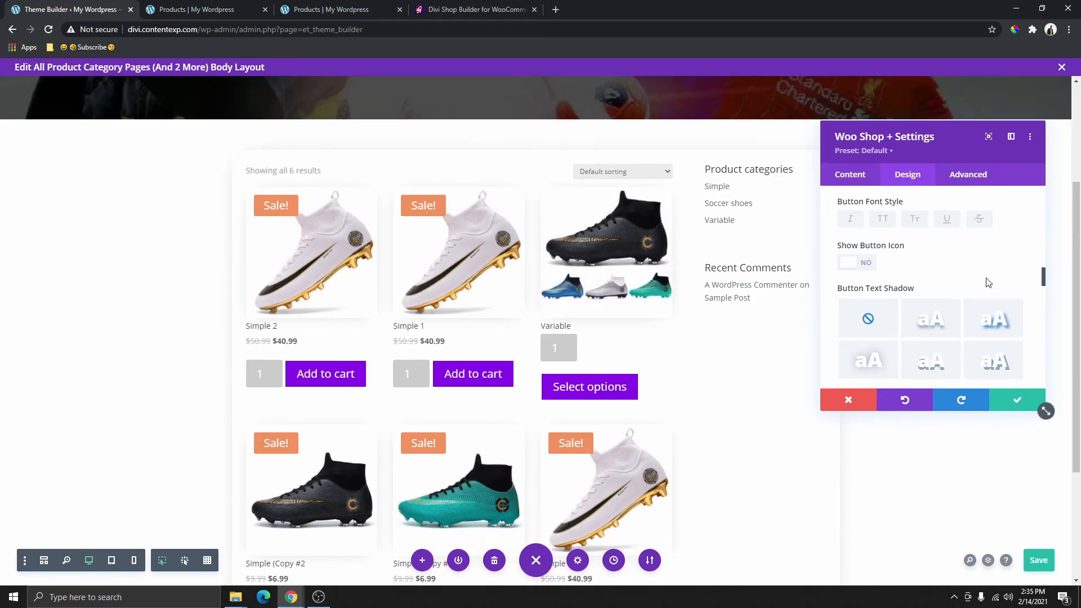
- Try the first box shadow preset on the shop buttons and set the shadow back to none
scroll(947, 264, down, 2)
scroll(923, 265, down, 5)
scroll(907, 268, up, 2)
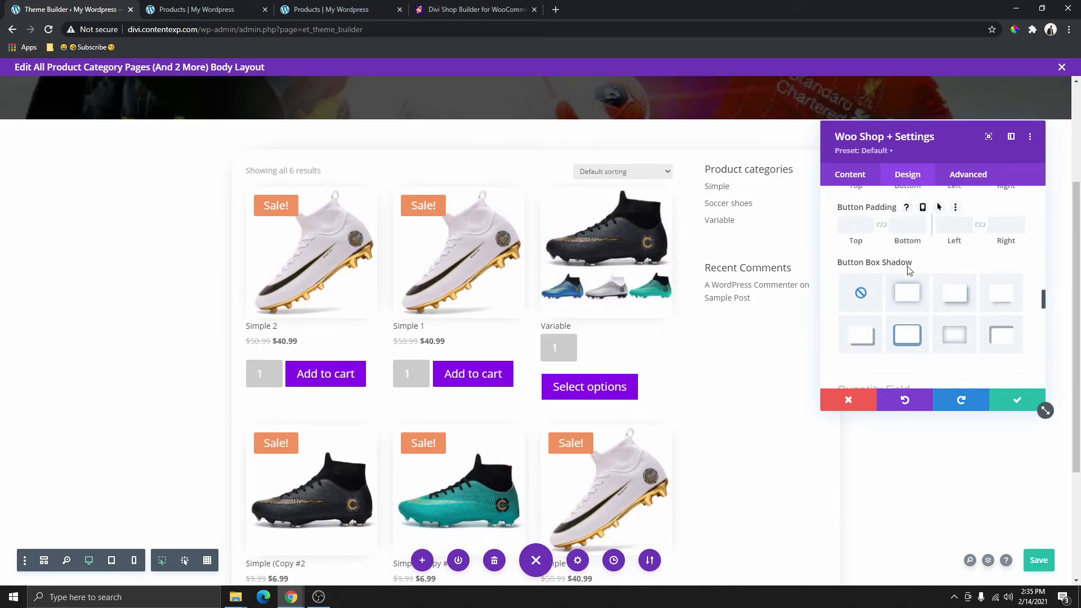
click(914, 319)
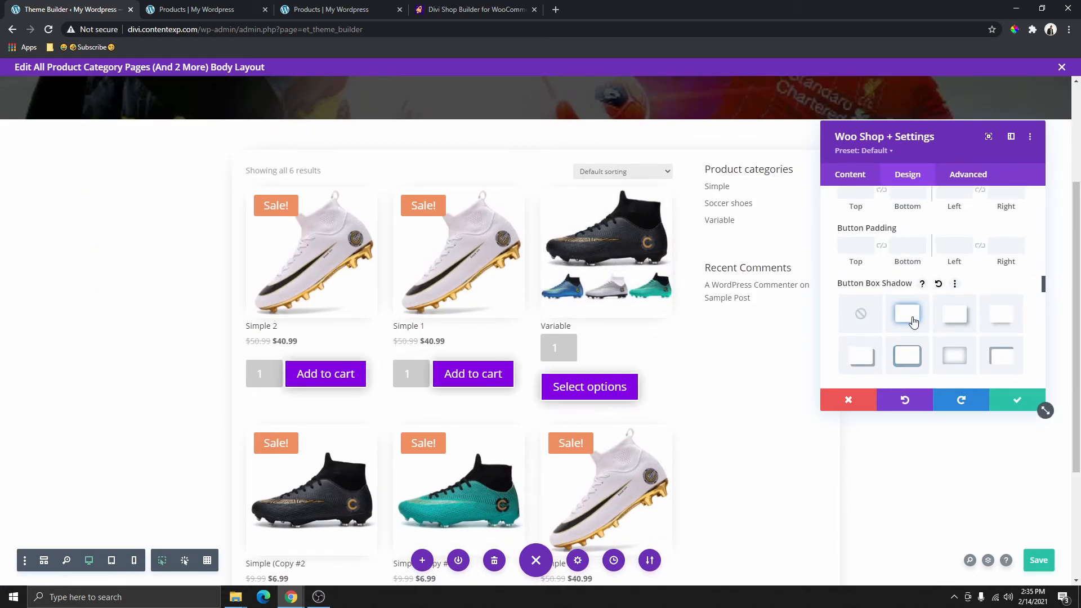
click(861, 315)
scroll(923, 308, down, 2)
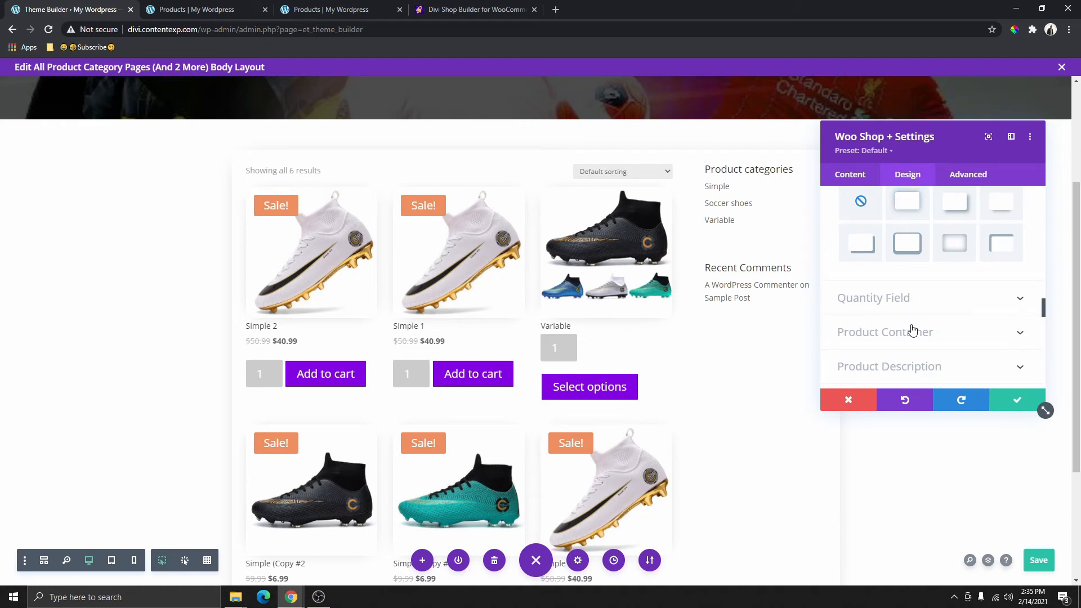
- Save the layout and set the Quantity Field Background Color to a recently used dark grey
scroll(913, 330, down, 3)
scroll(905, 304, up, 1)
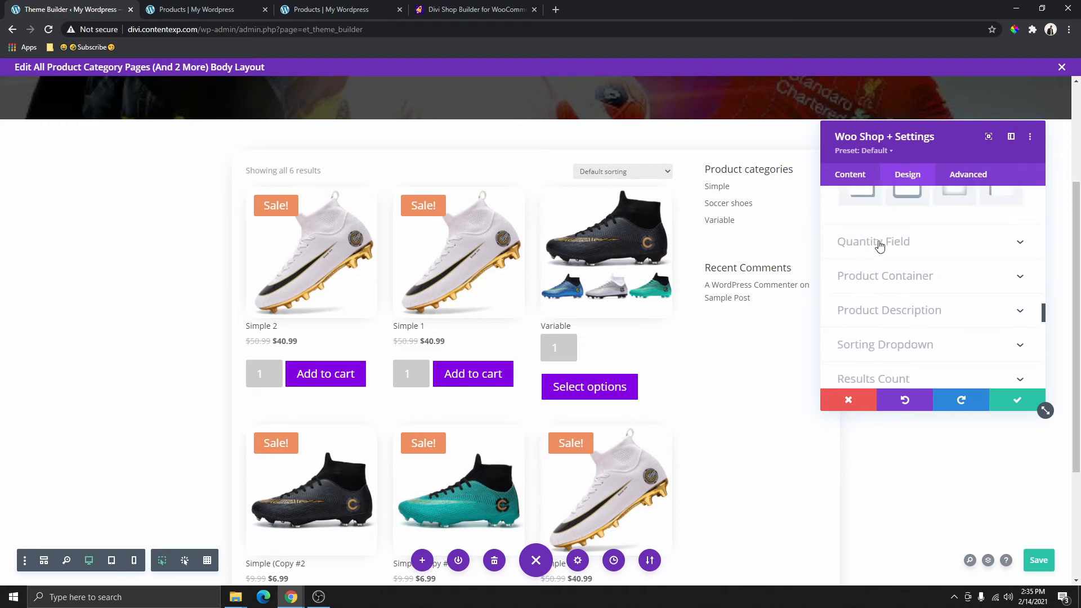
key(ctrl+s)
click(901, 241)
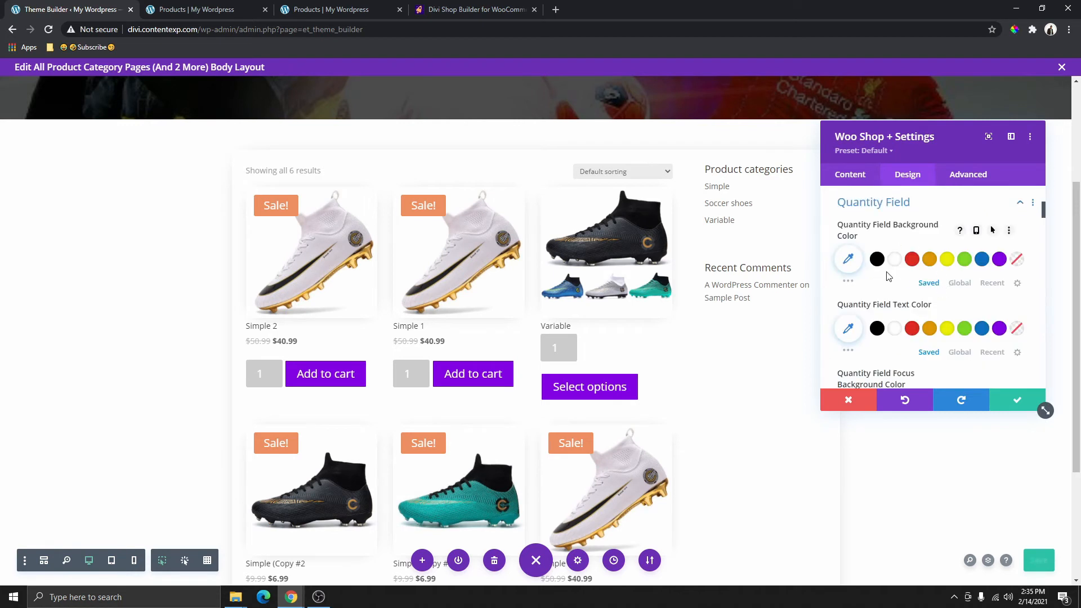
click(993, 284)
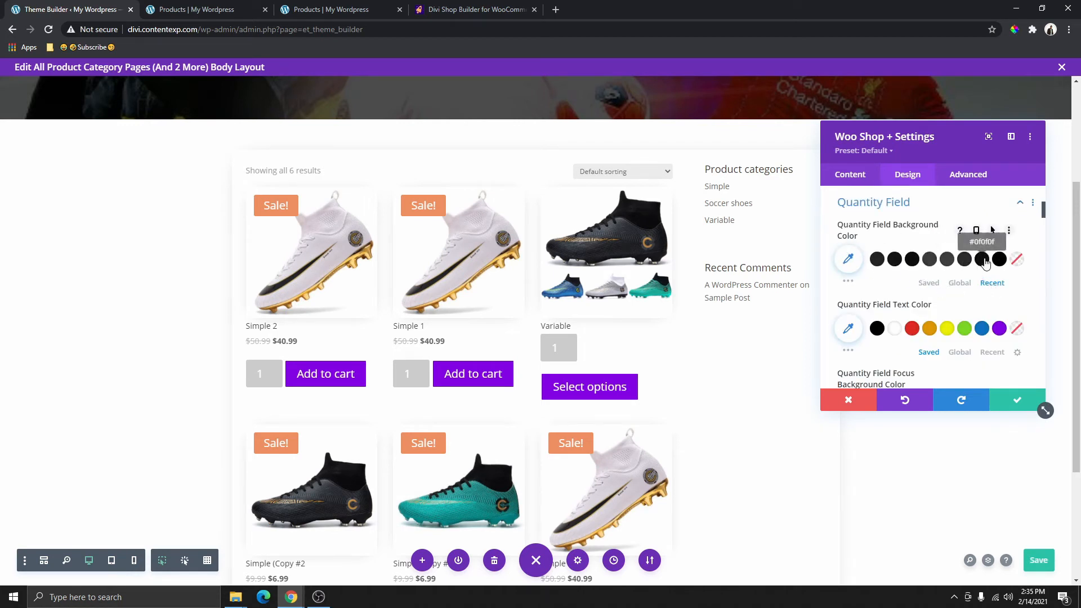
click(947, 259)
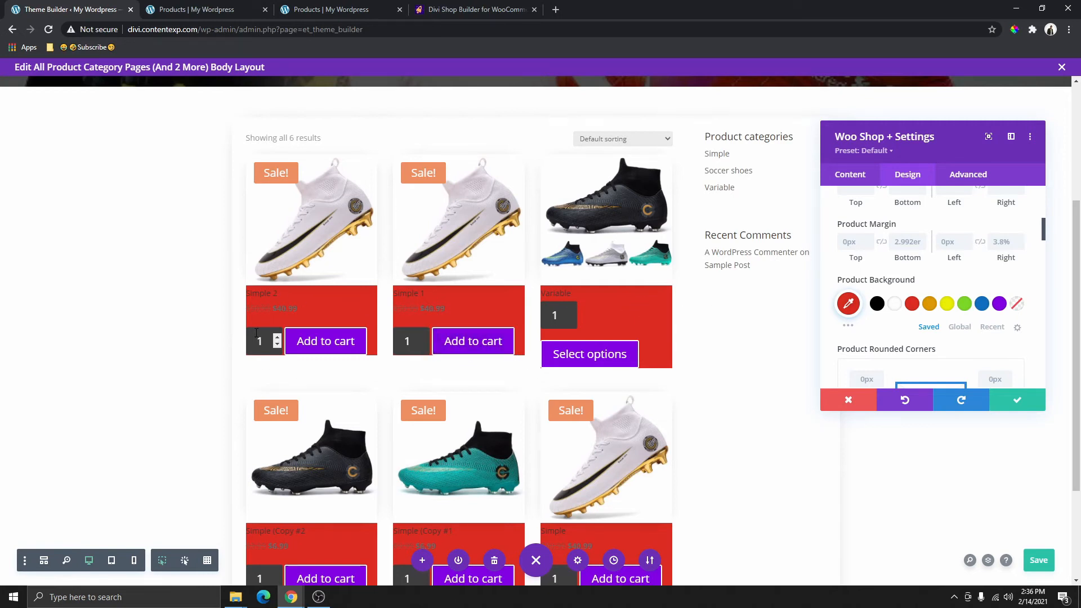
- Save the layout and reset the red Product Background color in the product container settings to its default
key(ctrl+s)
click(924, 281)
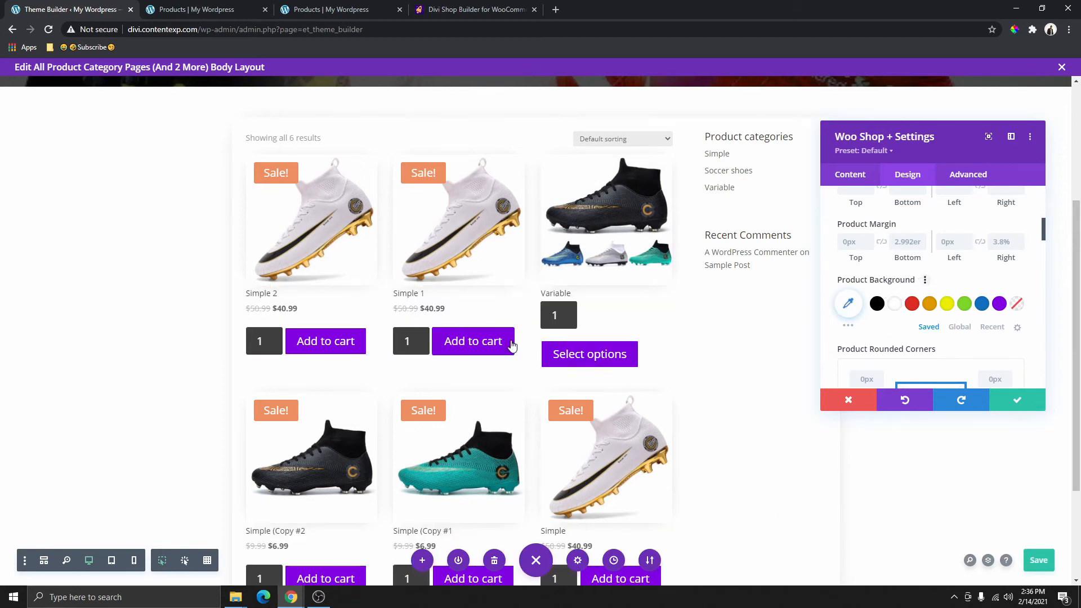
scroll(893, 287, down, 4)
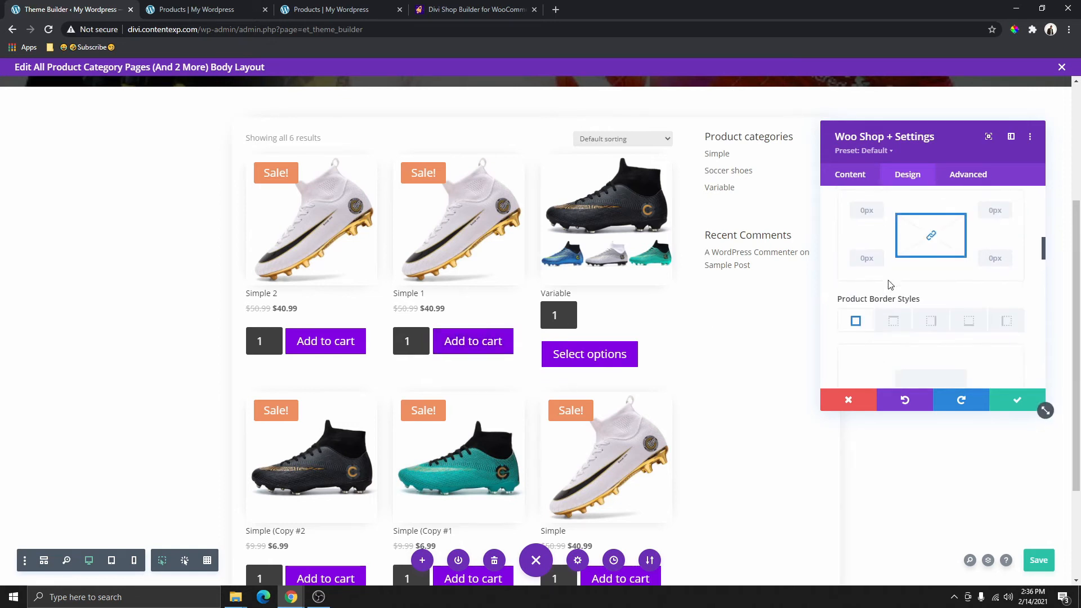
- Go past the product container and Results Count design options and open the View Cart Button settings
scroll(890, 284, down, 8)
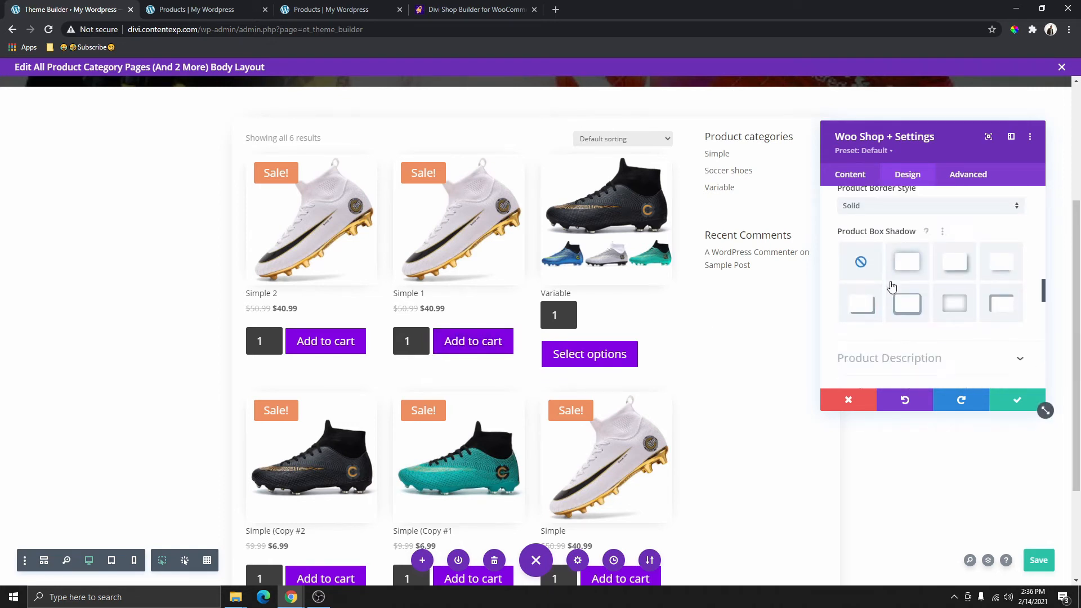
scroll(895, 282, down, 1)
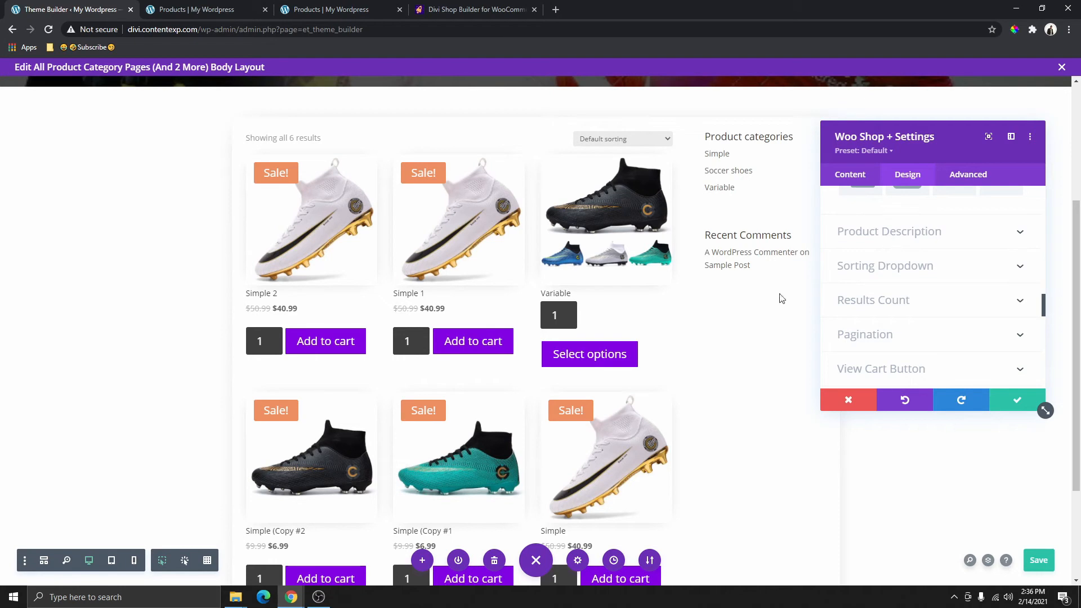
scroll(446, 312, down, 1)
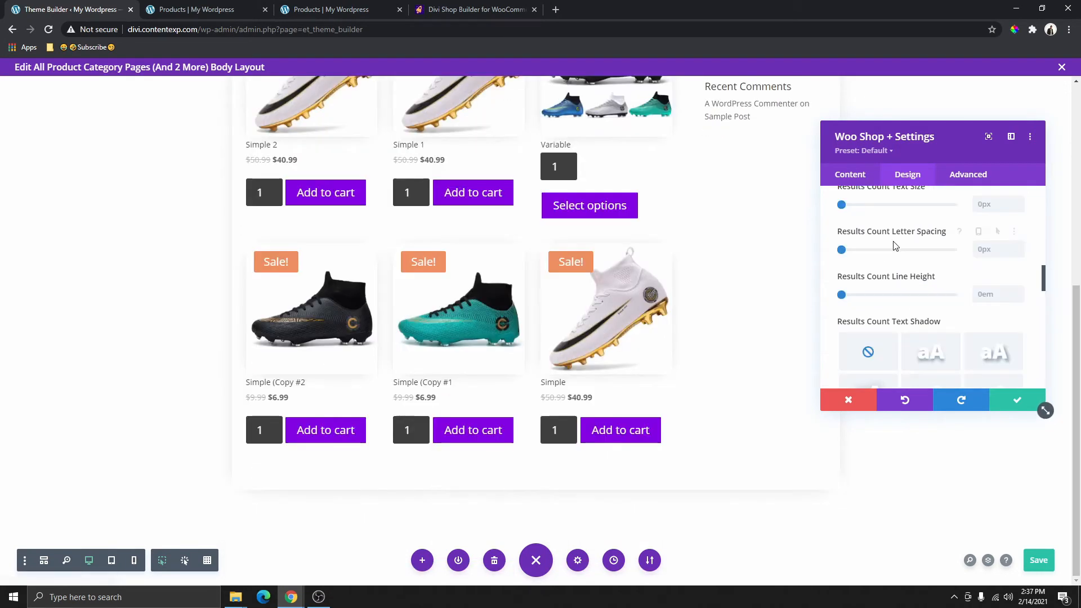
scroll(896, 254, down, 7)
scroll(912, 270, up, 3)
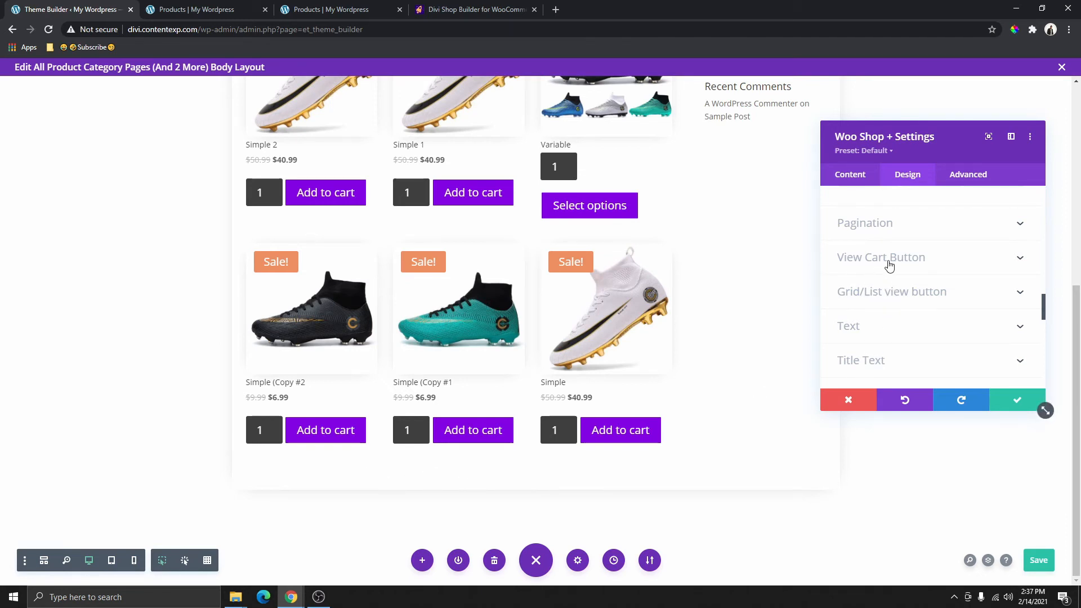
click(889, 265)
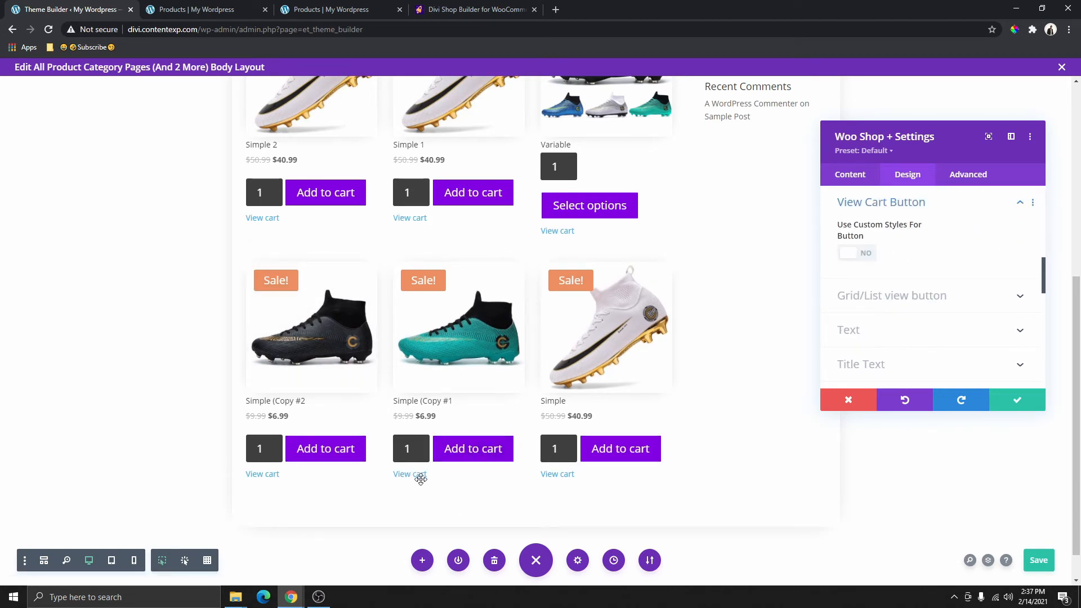
- Add the Simple 2 product to the cart on the finished shop page, examine its View cart button, and return to the Theme Builder
click(190, 11)
click(334, 429)
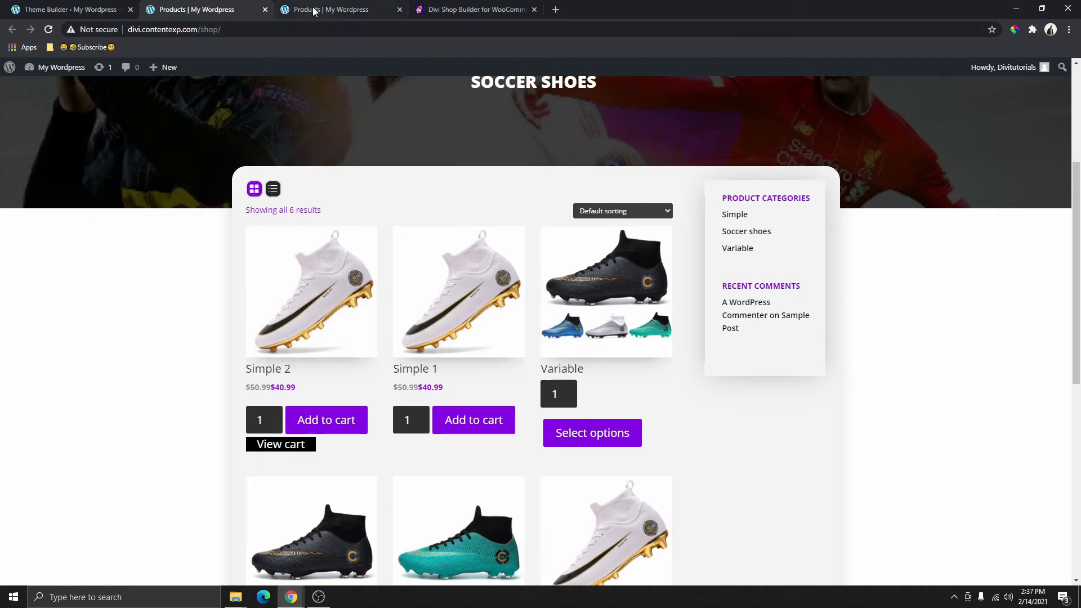
click(51, 10)
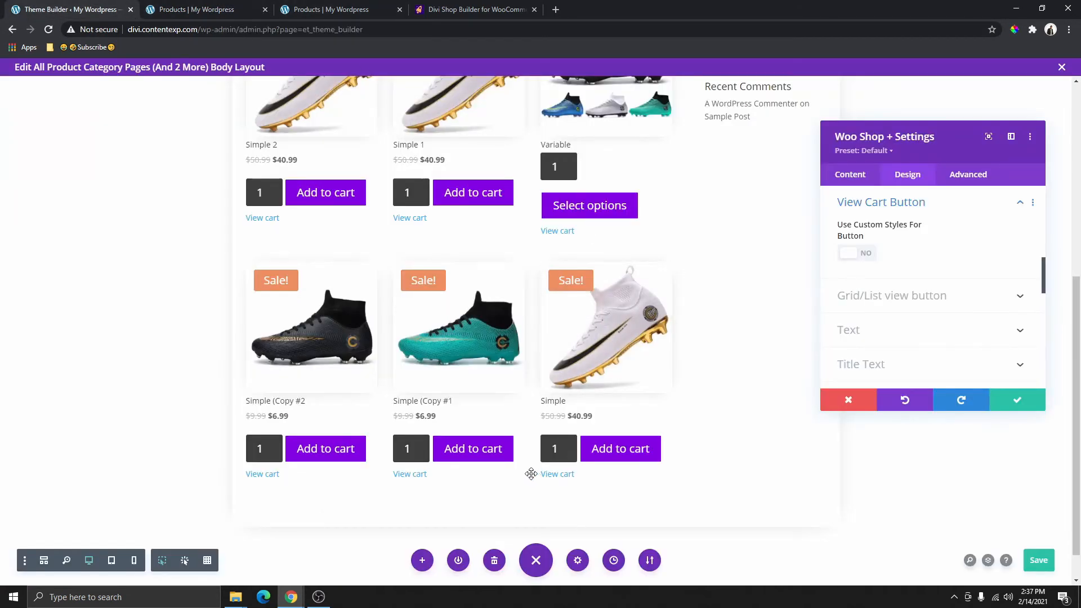
scroll(531, 474, down, 1)
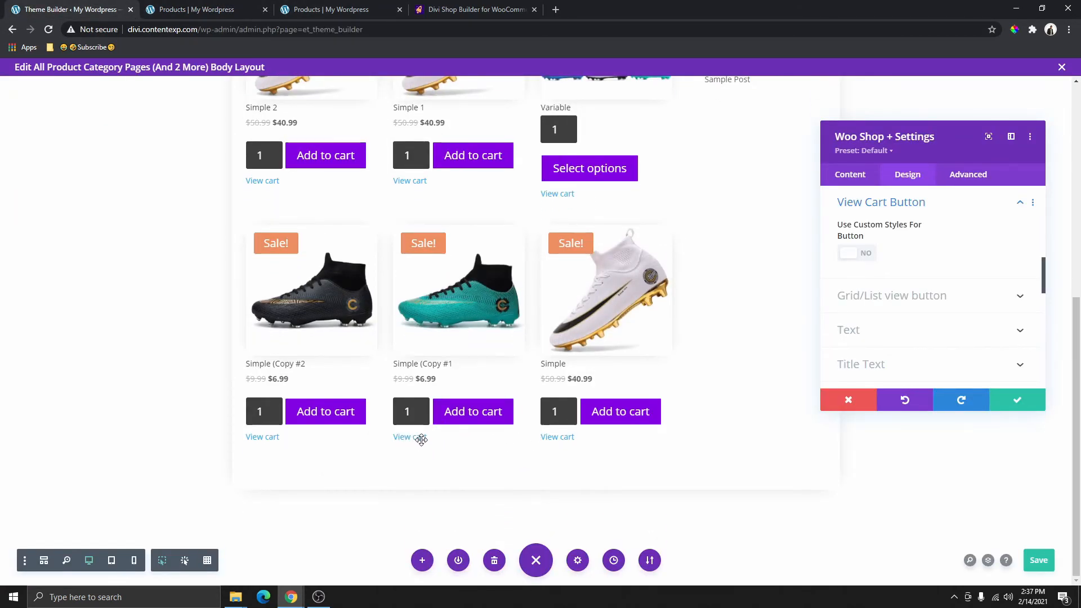
- Enable custom styles for the View Cart button with white text and a recently used near-black background color
click(867, 254)
scroll(927, 287, down, 2)
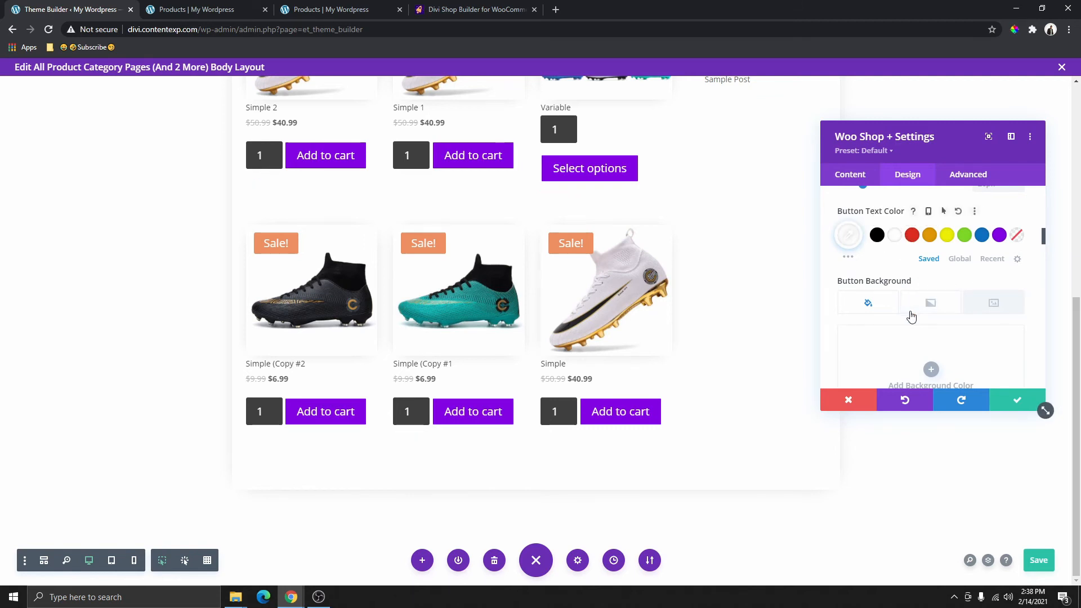
scroll(912, 316, down, 2)
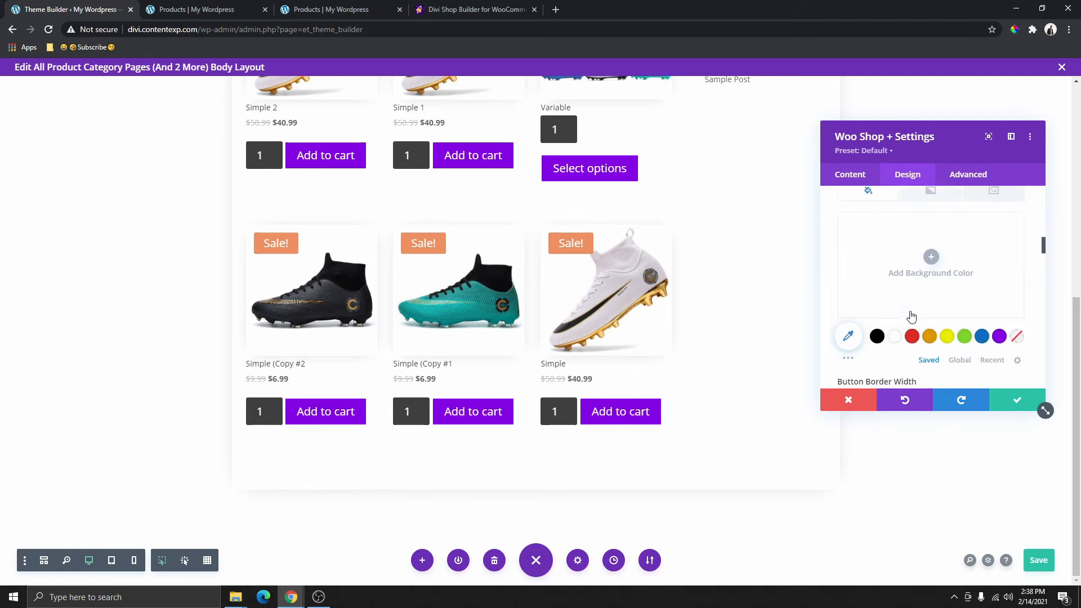
click(994, 361)
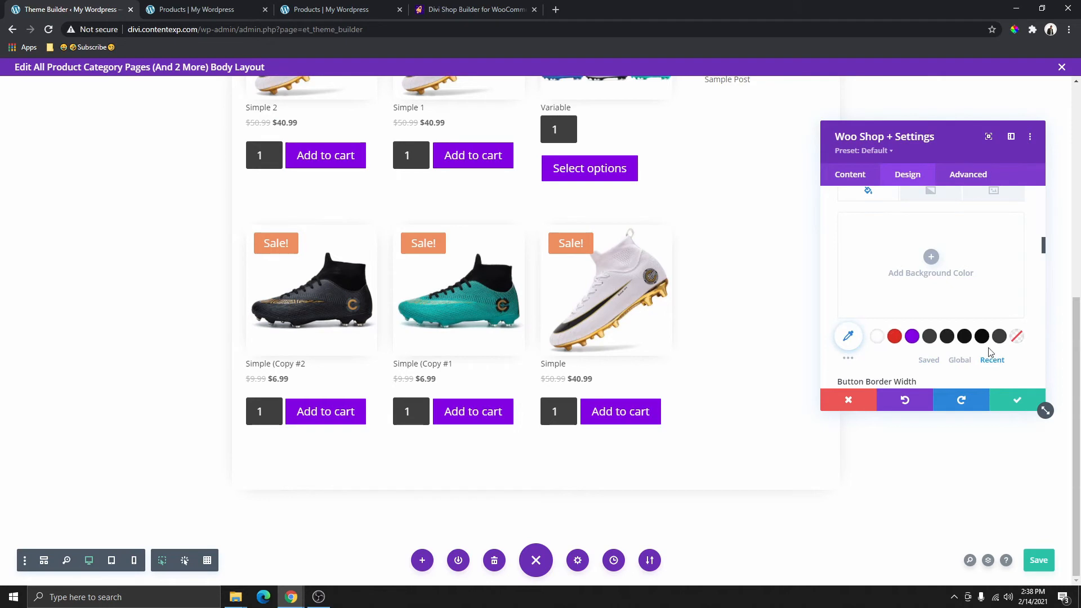
click(950, 337)
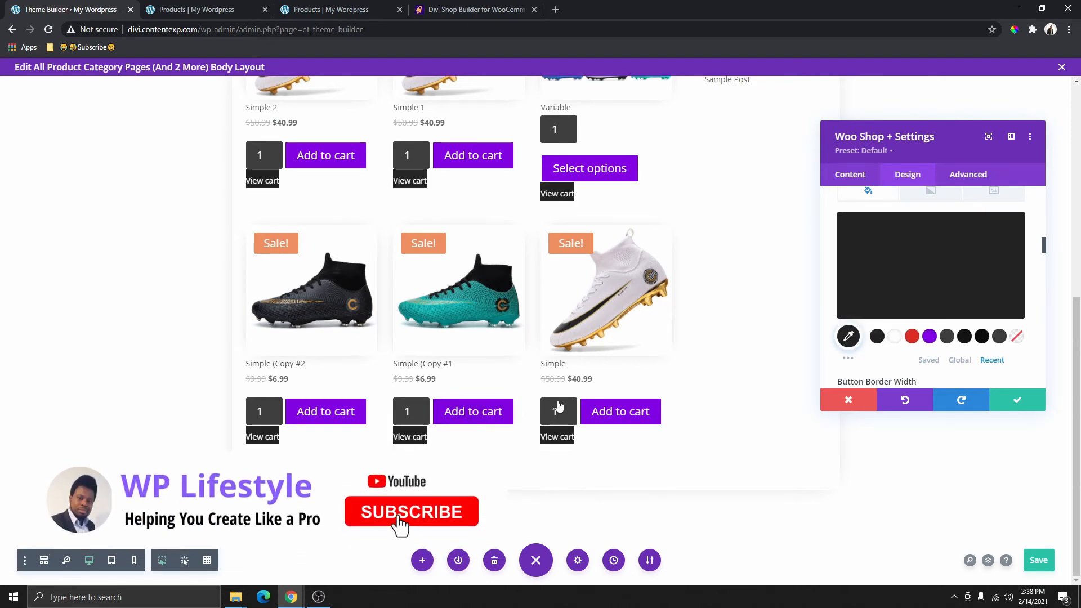
- Turn off the button icon for the View Cart button
scroll(913, 311, down, 3)
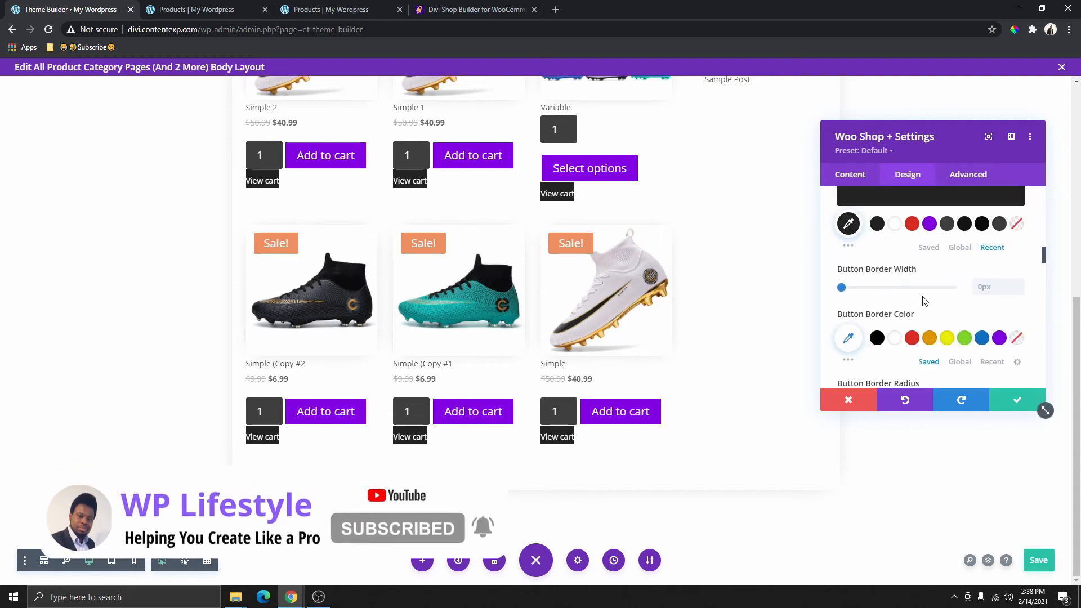
scroll(922, 295, down, 2)
scroll(922, 297, down, 3)
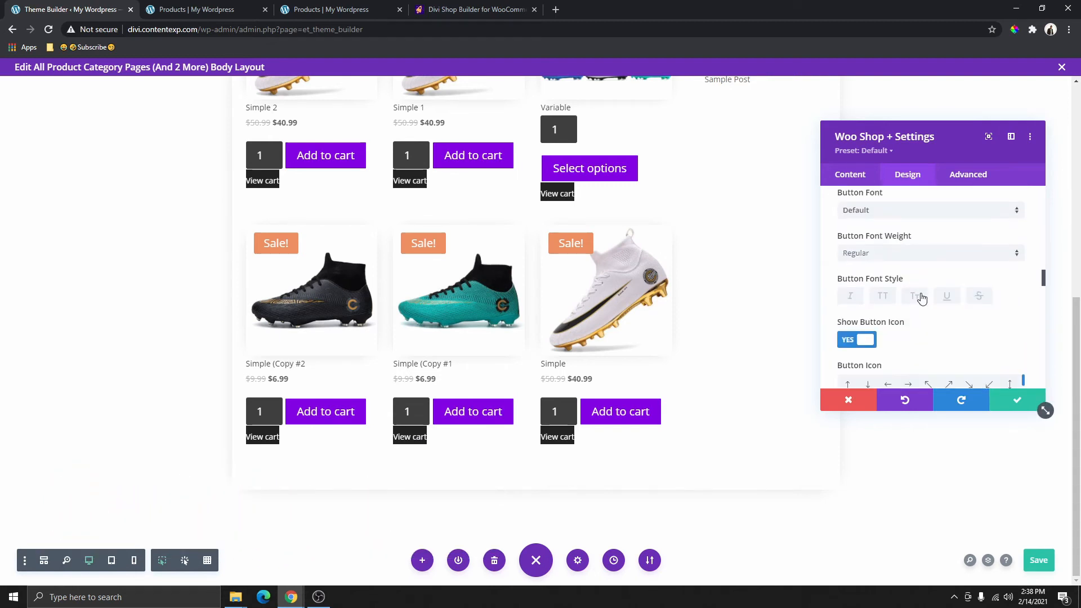
scroll(922, 298, down, 1)
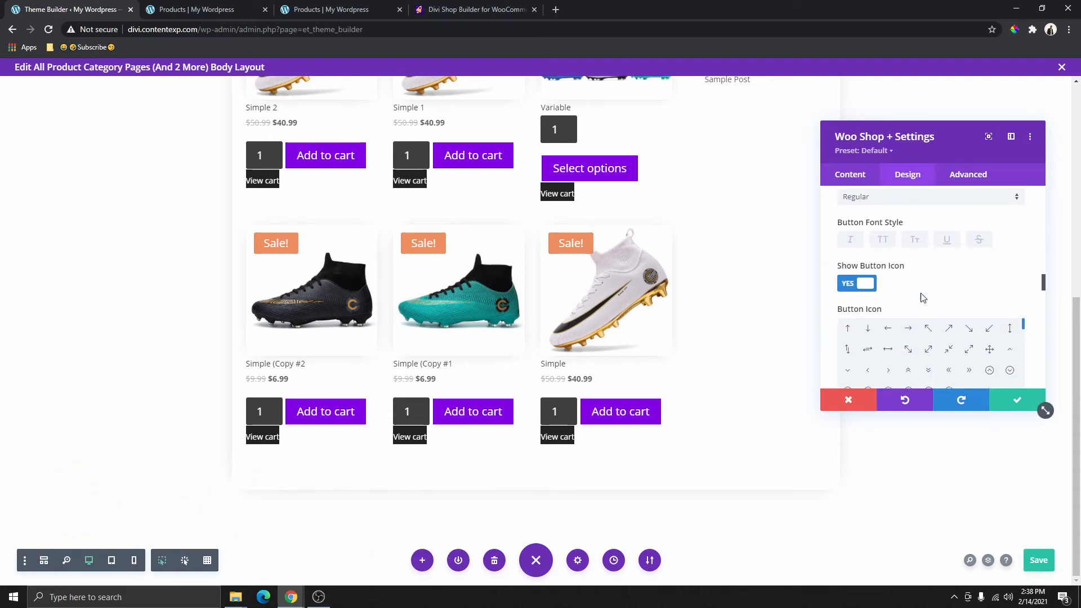
click(849, 285)
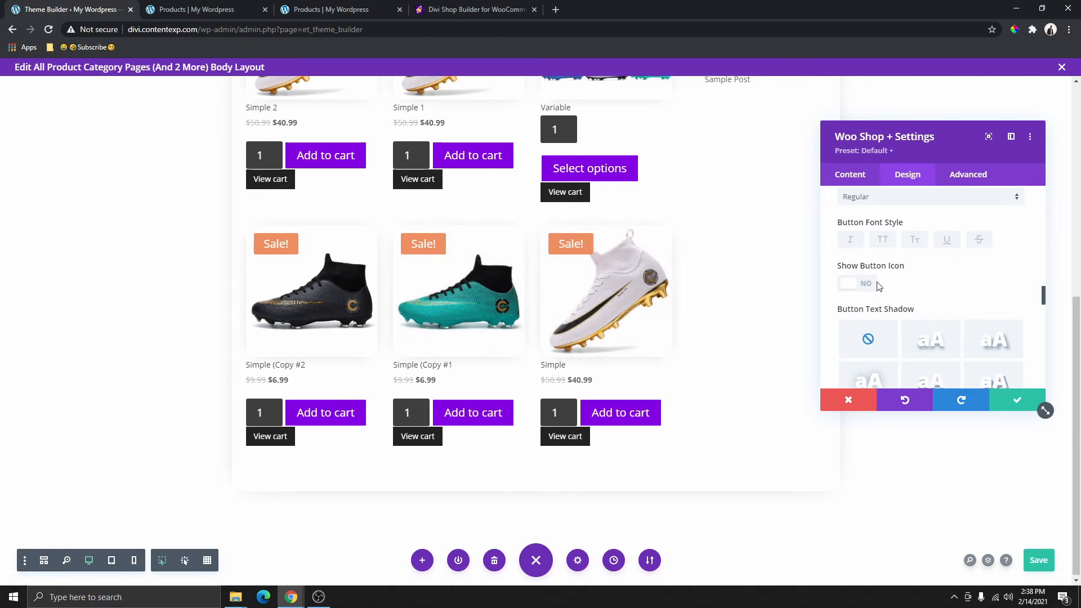
- Set the View Cart button's top and bottom padding to 0px
scroll(1025, 383, down, 3)
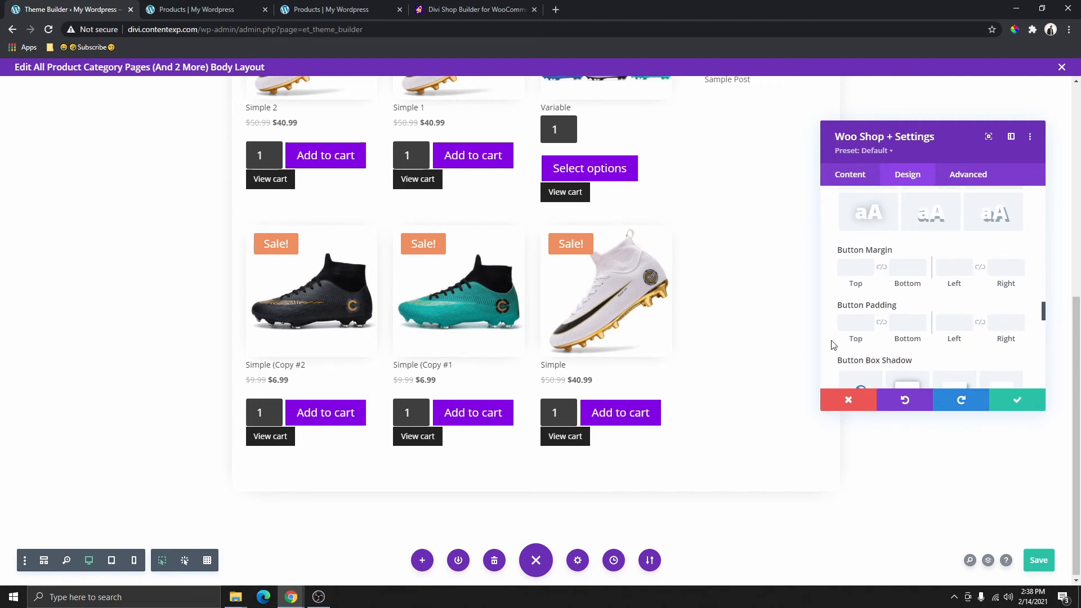
scroll(898, 321, down, 1)
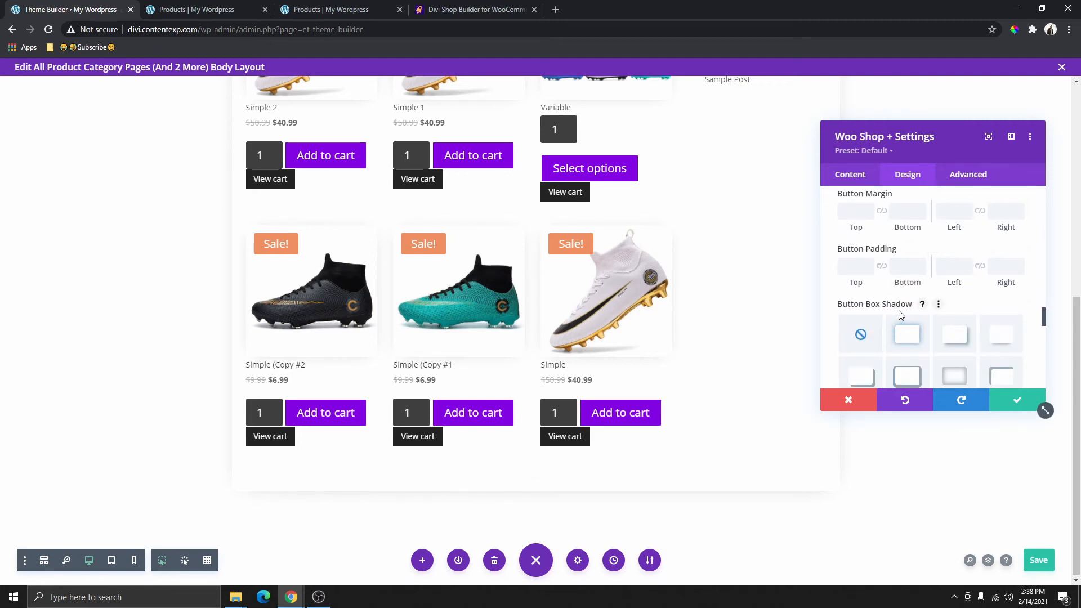
scroll(904, 309, down, 2)
scroll(908, 303, up, 2)
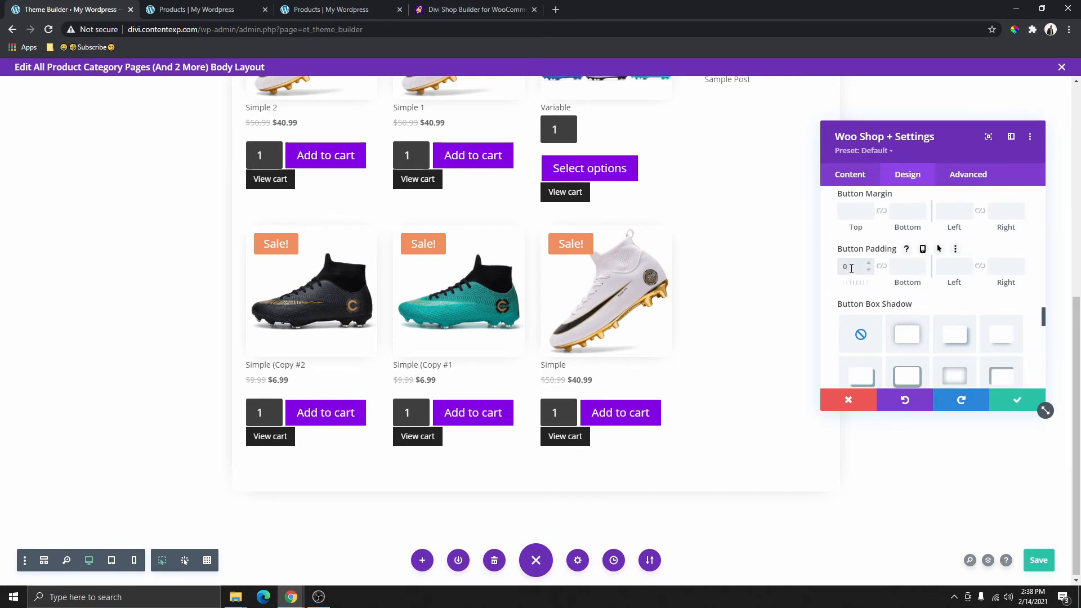
click(895, 267)
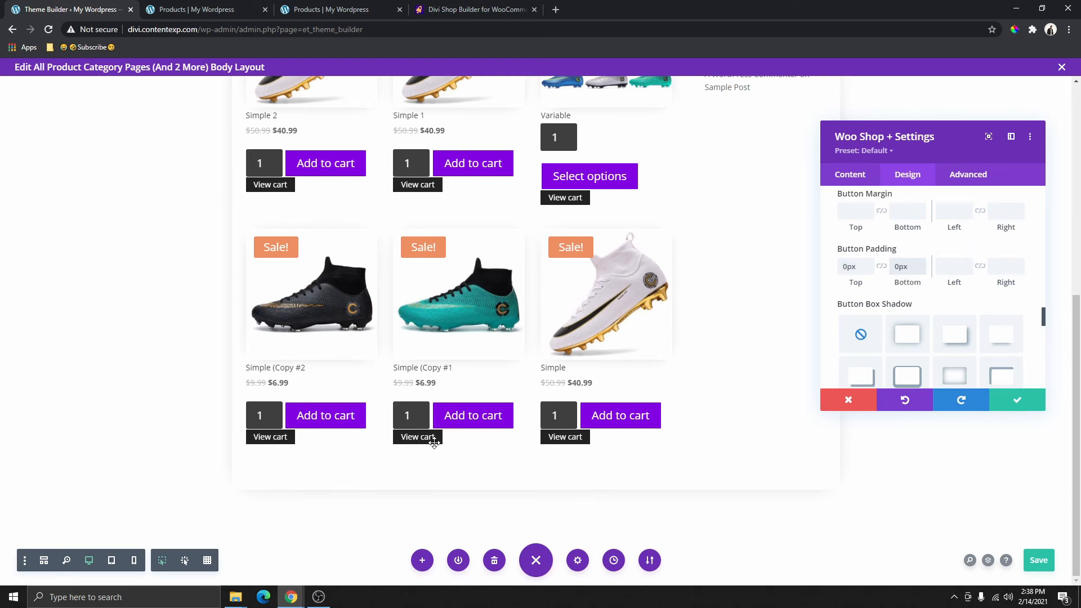
- Examine the grid and list views on the finished shop page, compare them with the default shop page, and return to the Theme Builder
scroll(780, 473, up, 5)
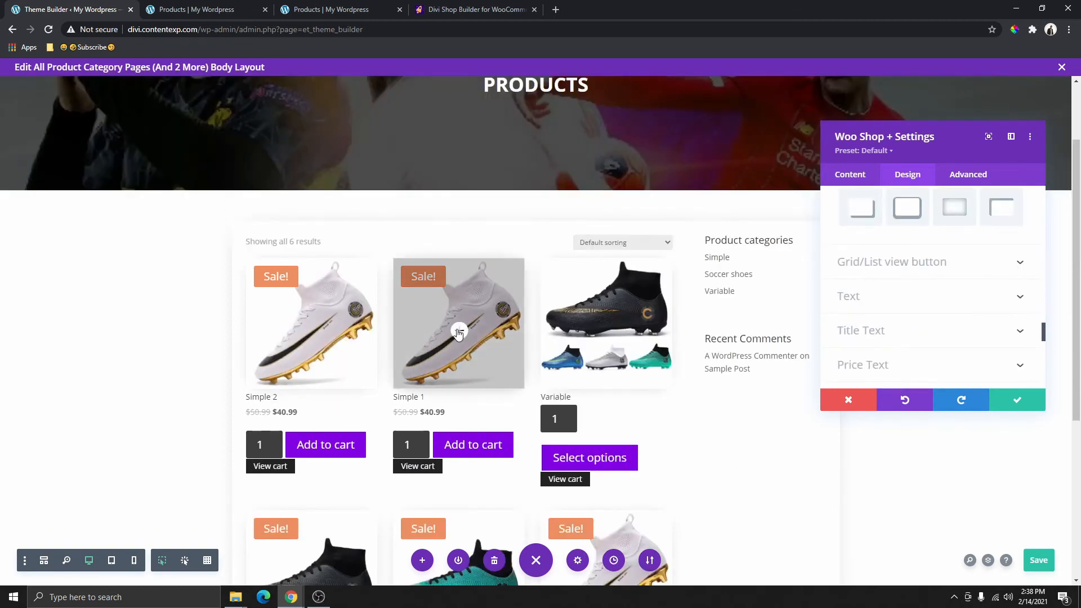
click(195, 8)
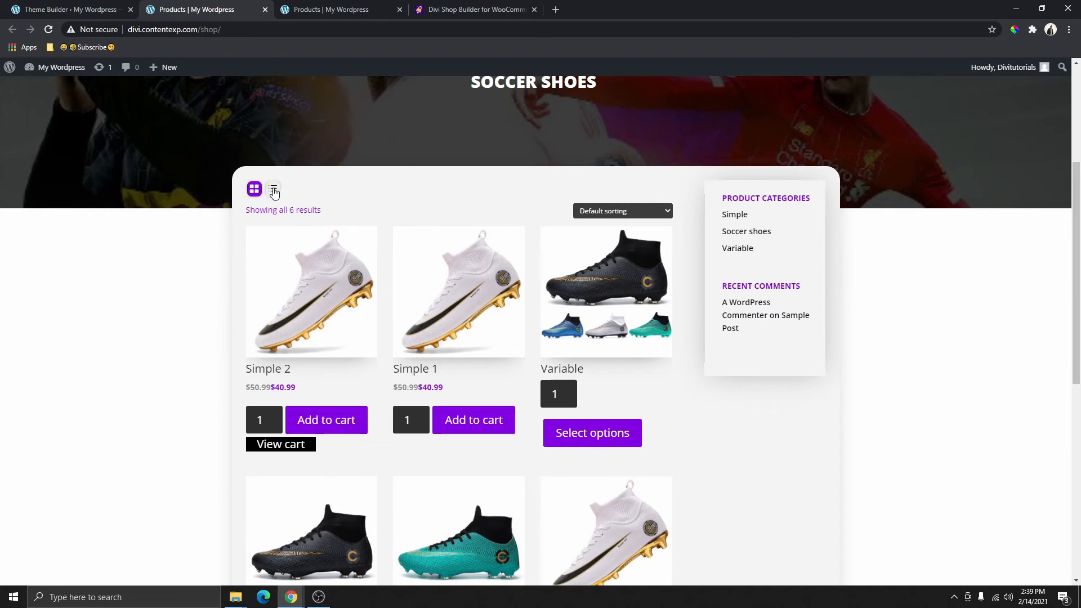
scroll(343, 265, down, 7)
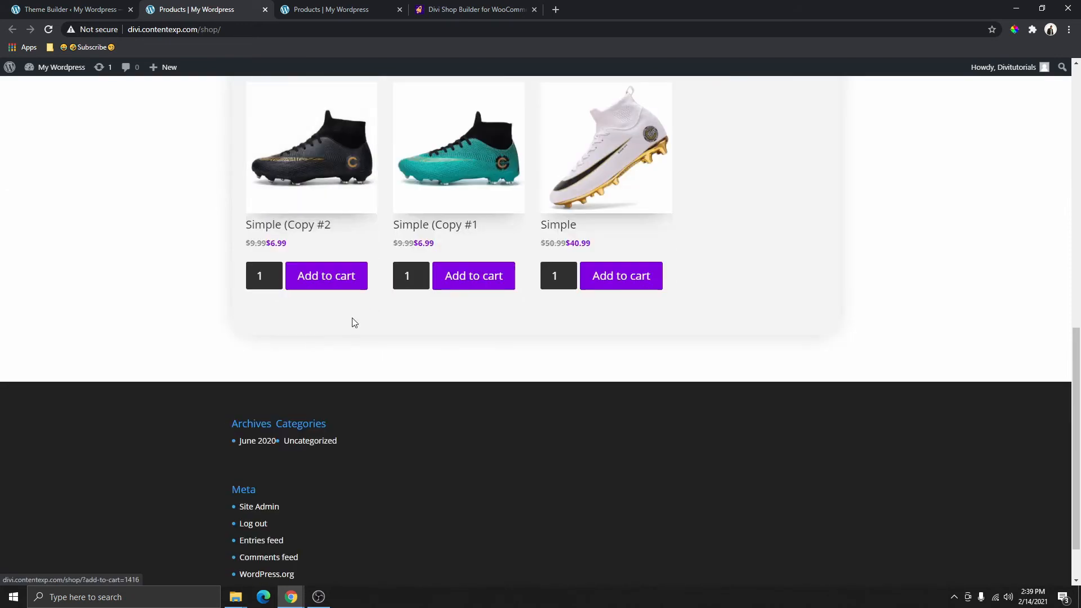
scroll(353, 319, up, 4)
scroll(354, 319, up, 3)
scroll(273, 197, down, 1)
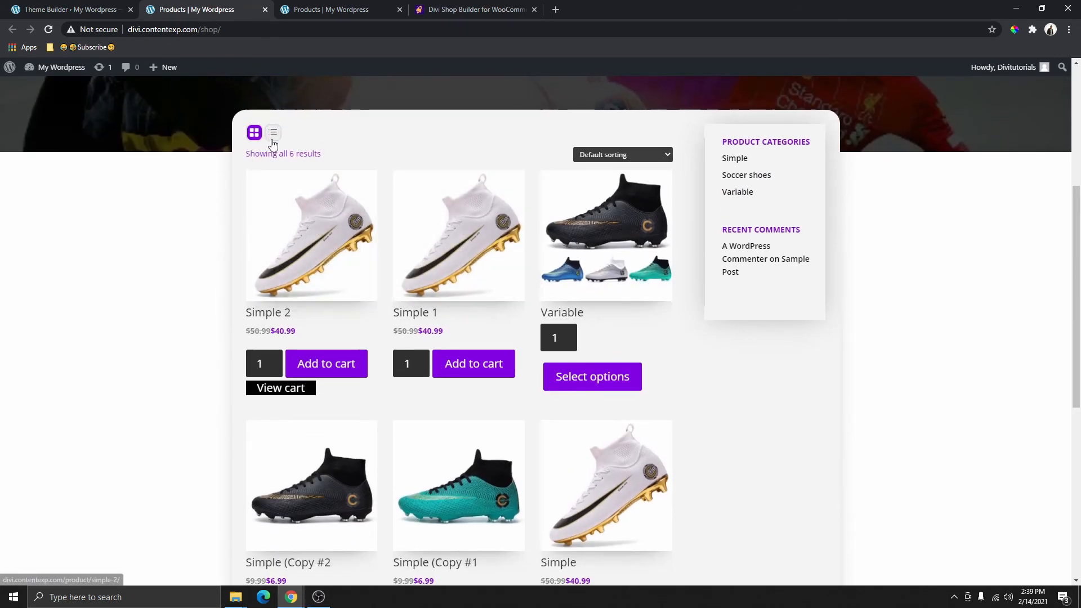
click(274, 133)
scroll(415, 176, down, 7)
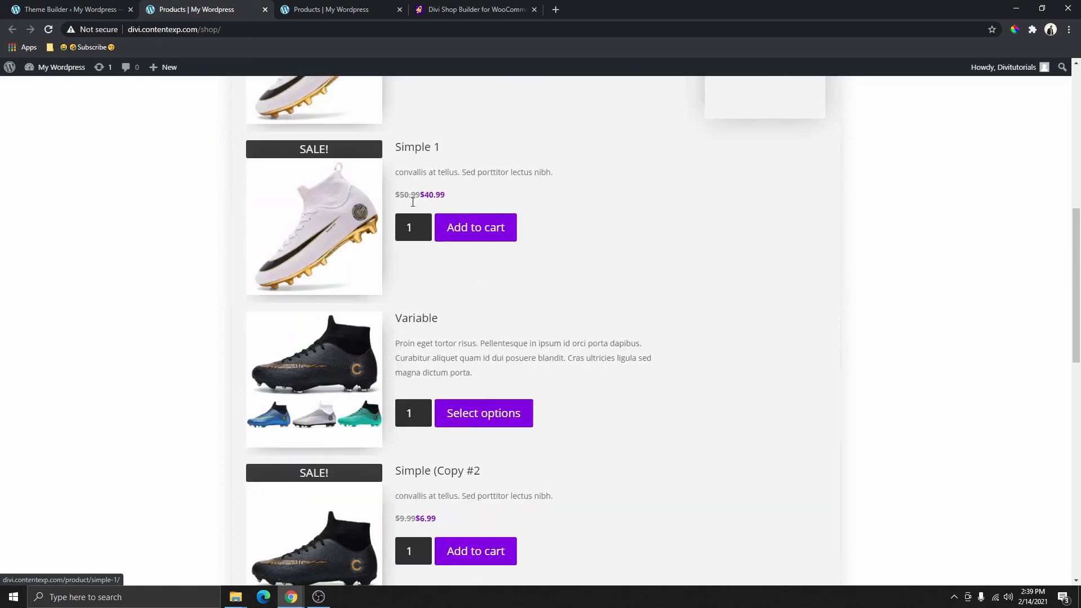
scroll(410, 372, up, 4)
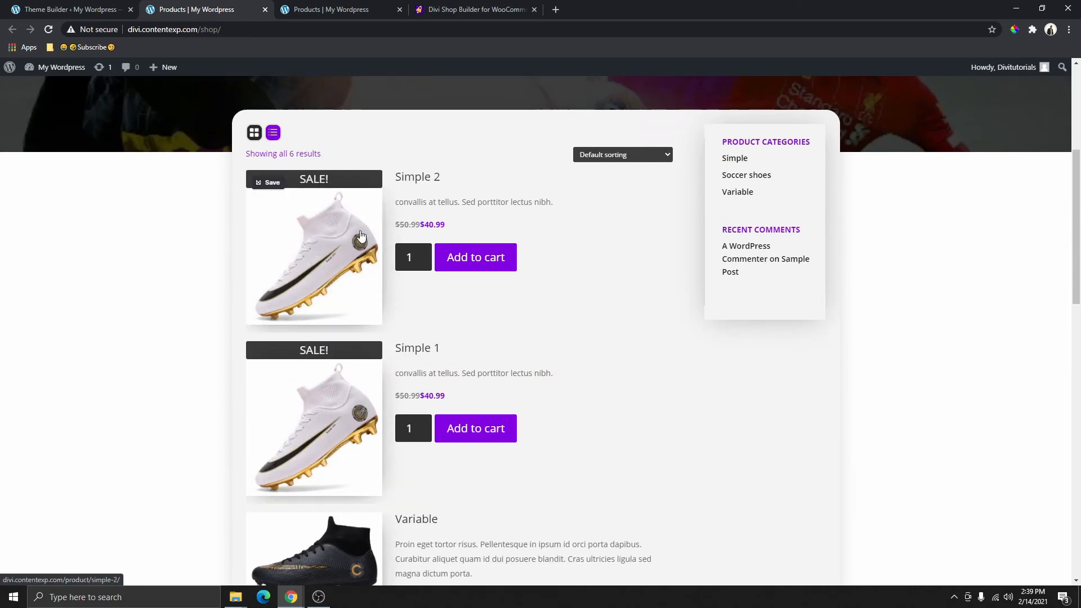
click(254, 133)
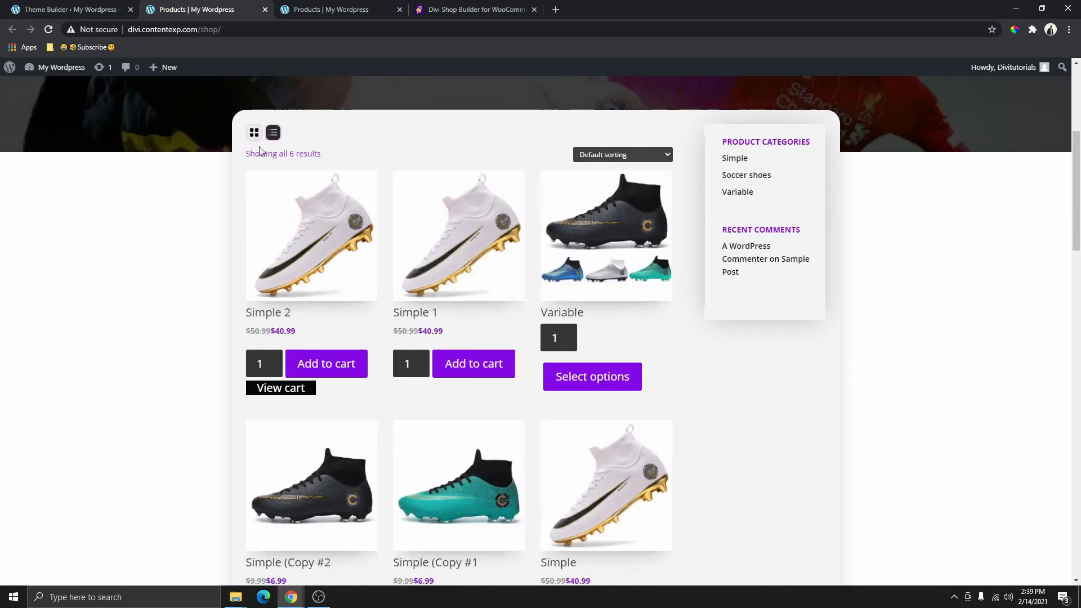
click(354, 11)
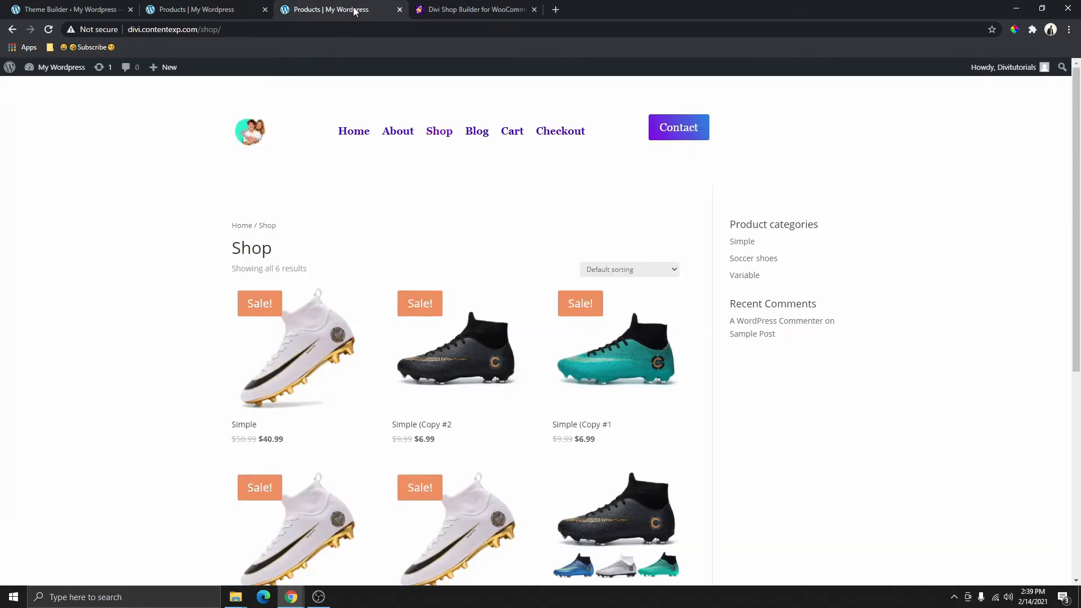
click(71, 9)
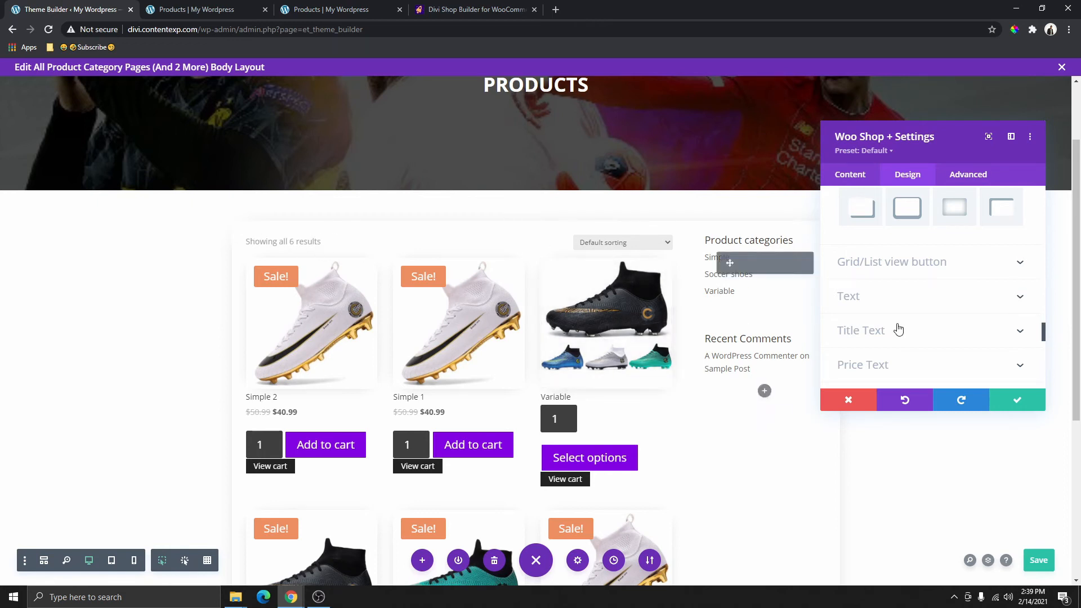
- Set the shop module's Layout to Grid / List View Switch and return to its design options
scroll(872, 310, up, 1)
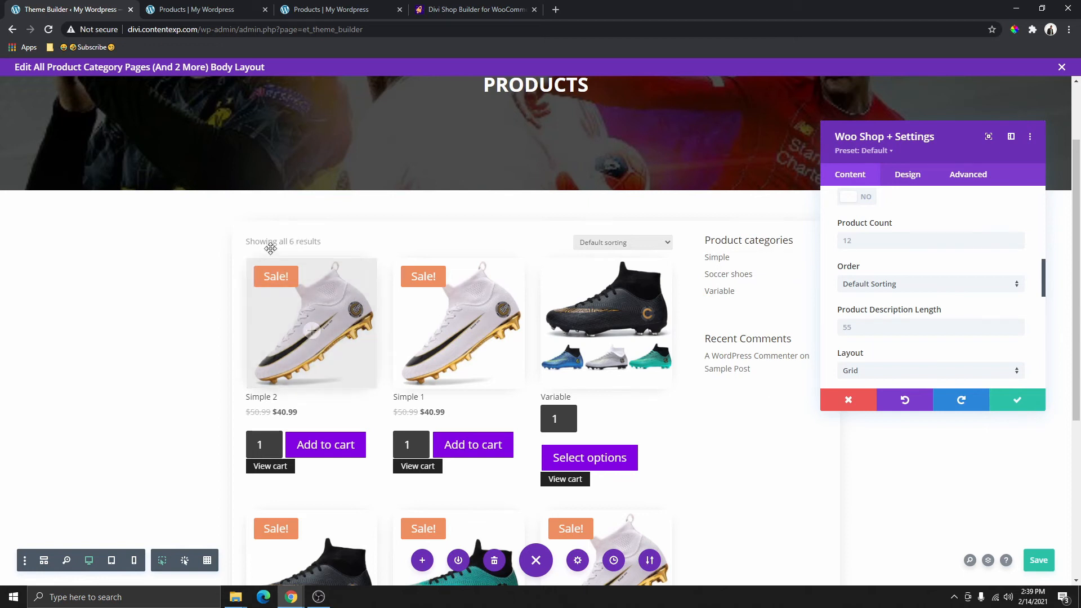
scroll(890, 275, down, 3)
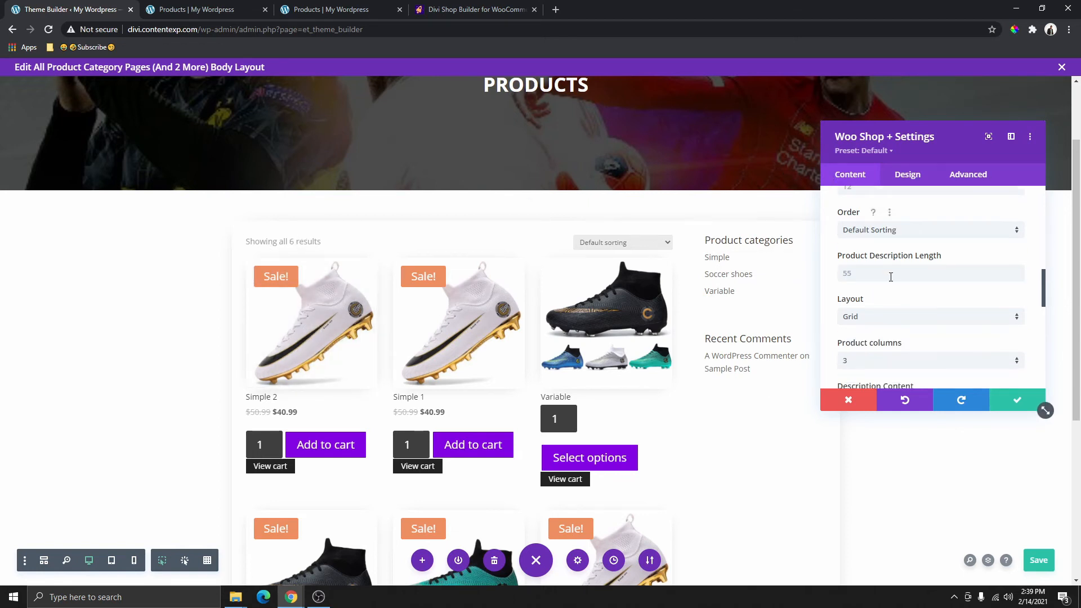
scroll(856, 250, up, 1)
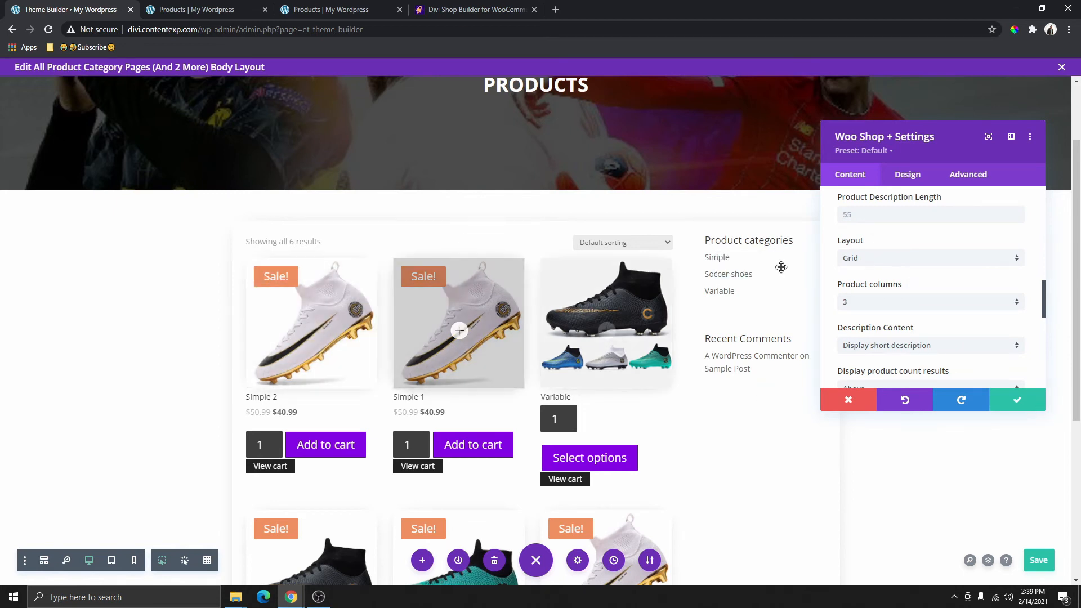
click(886, 265)
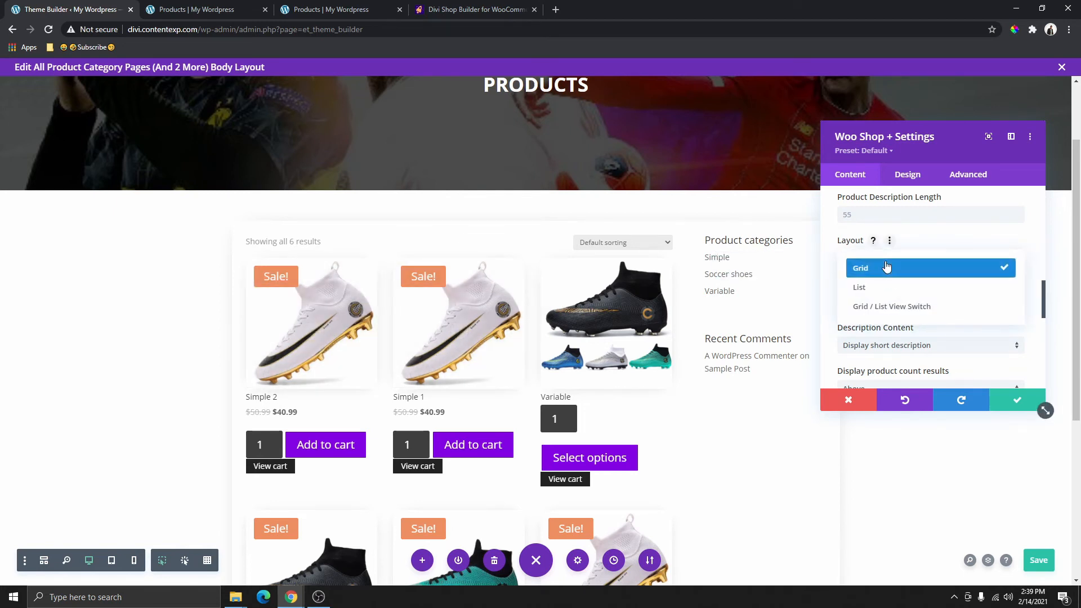
click(903, 307)
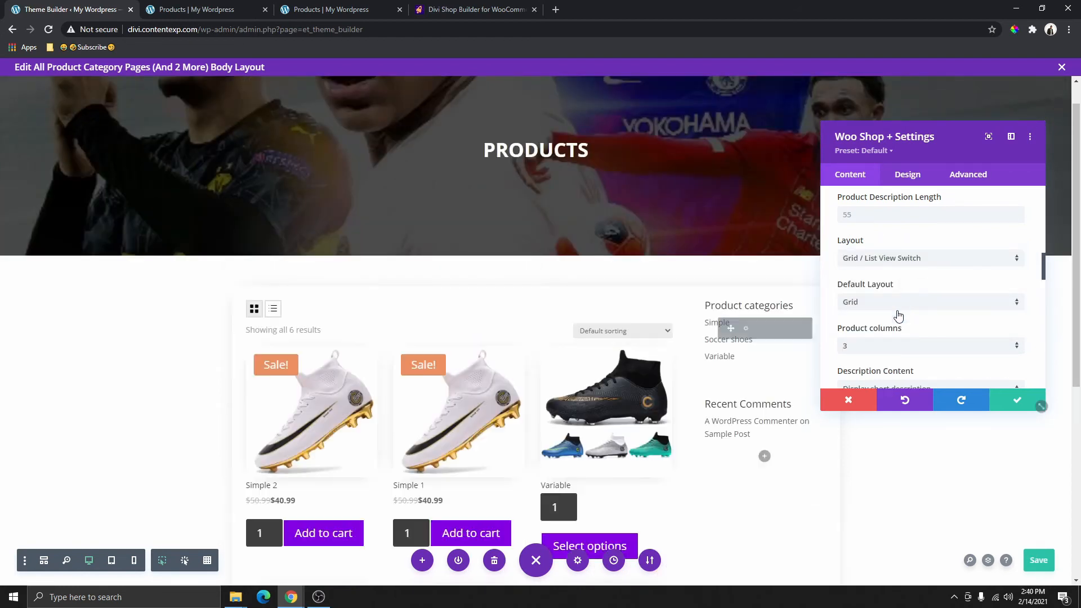
click(906, 176)
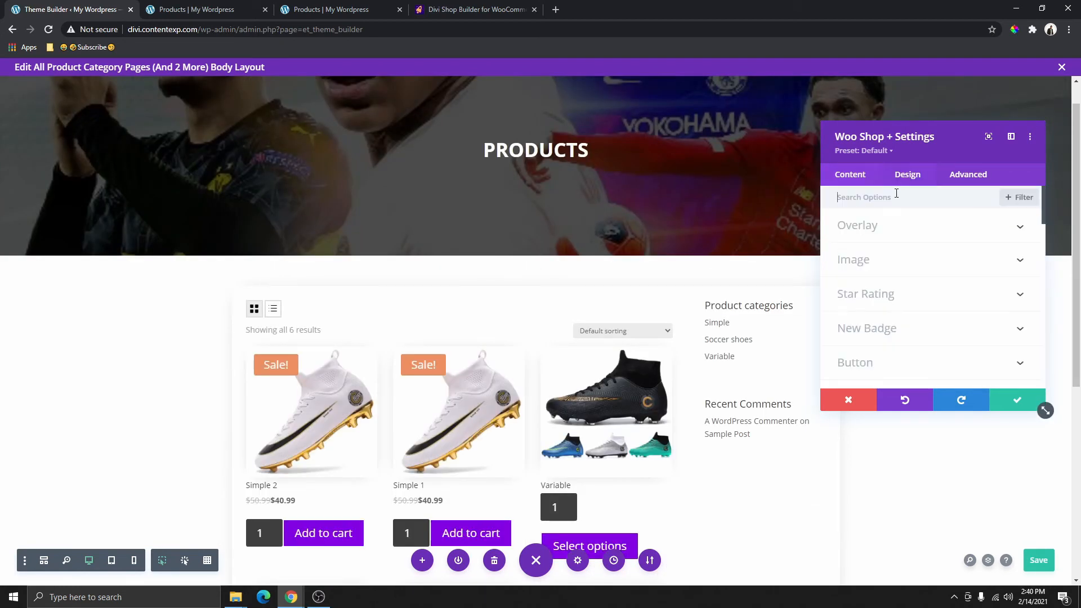
- Set the grid/list view button's hover icon color and active icon color to purple
scroll(872, 281, down, 6)
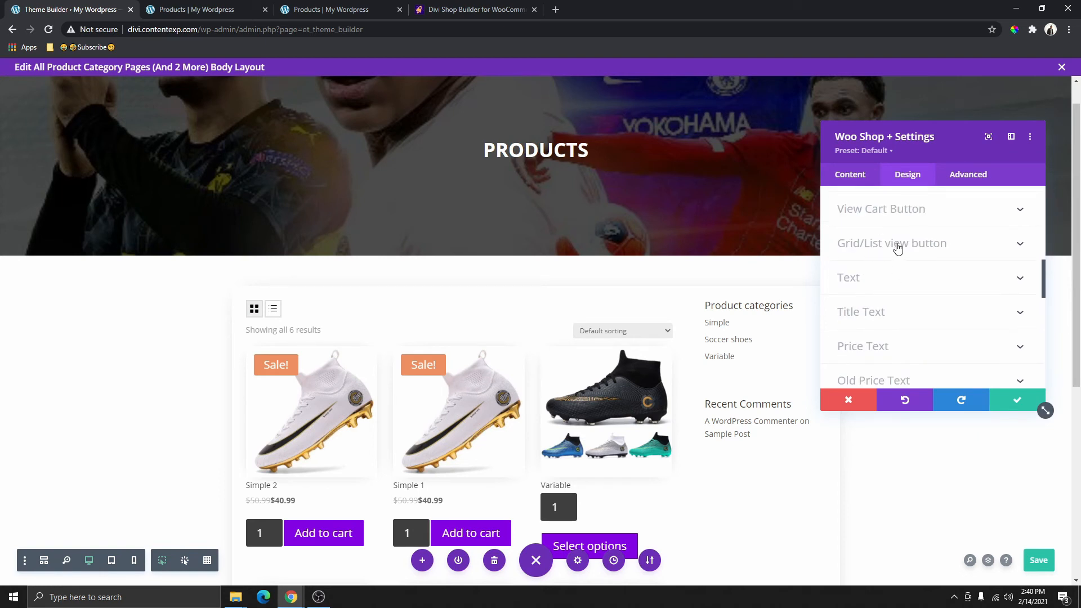
click(897, 249)
scroll(877, 329, down, 2)
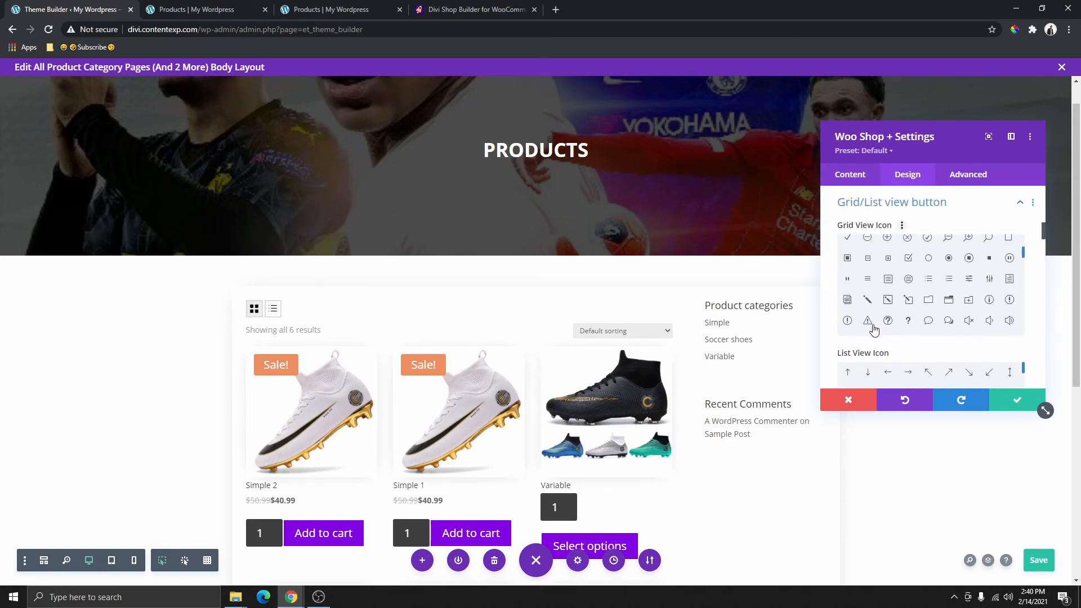
scroll(575, 299, down, 1)
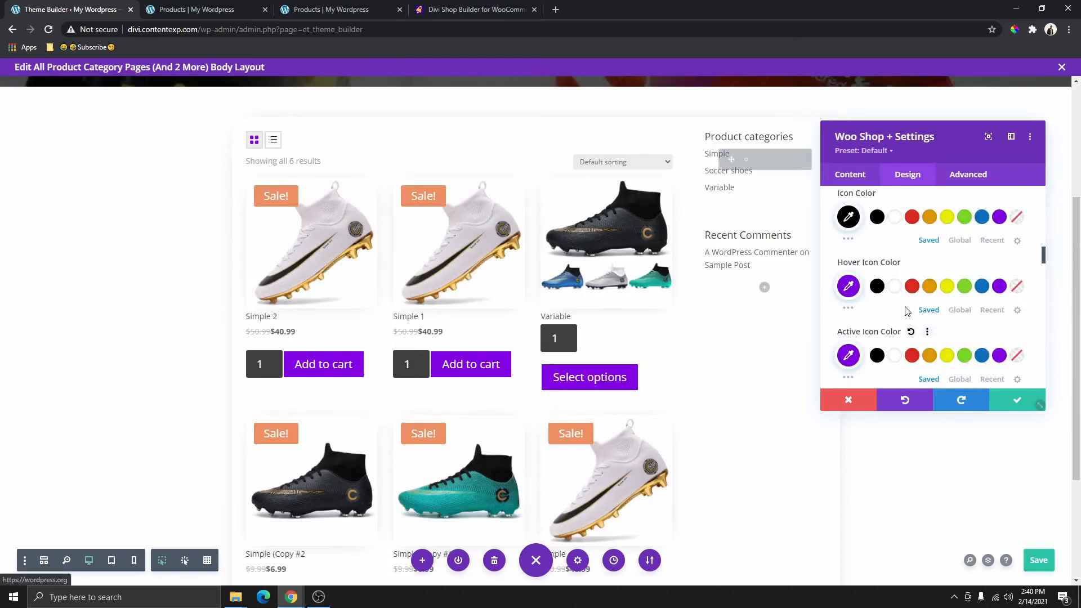
- Set the grid/list view button's hover and active icon background colors to black
scroll(907, 312, down, 4)
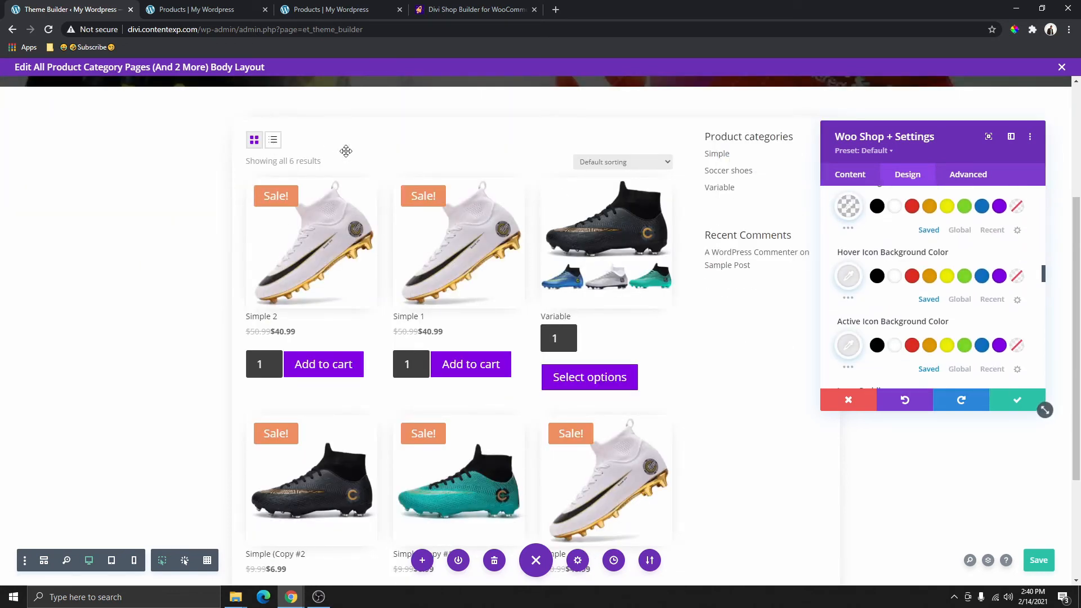
click(877, 277)
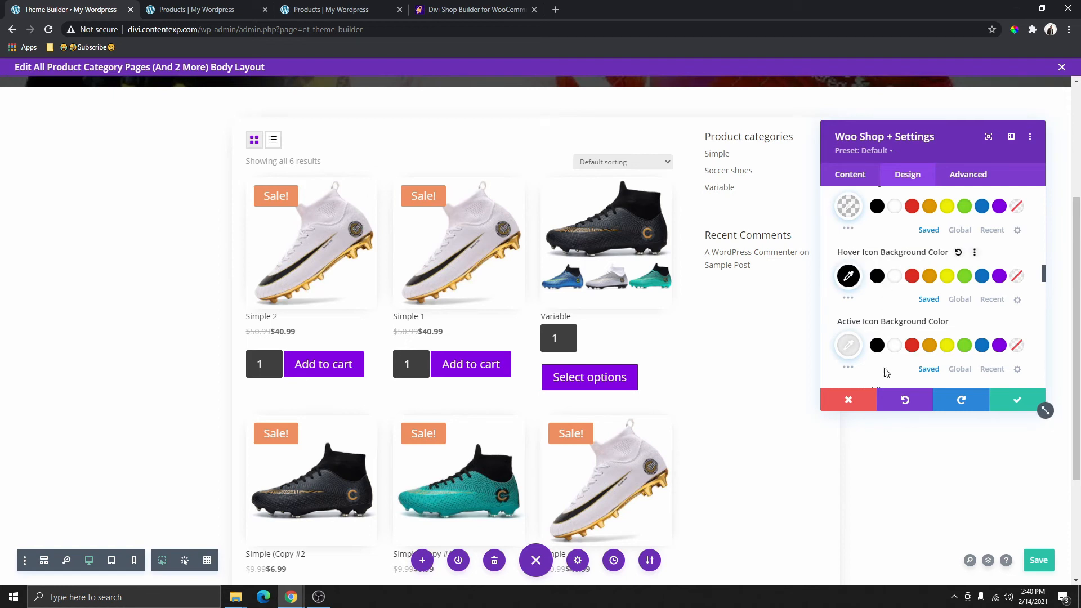
click(877, 346)
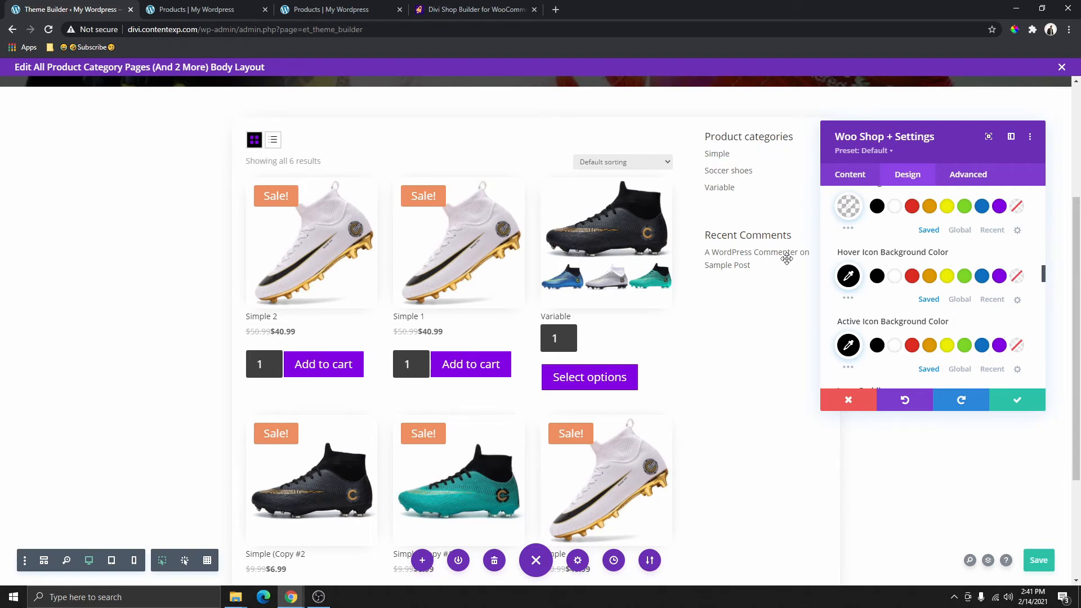
- Set the grid/list view button's active icon color to white and preview it by switching between list and grid views
scroll(871, 307, up, 2)
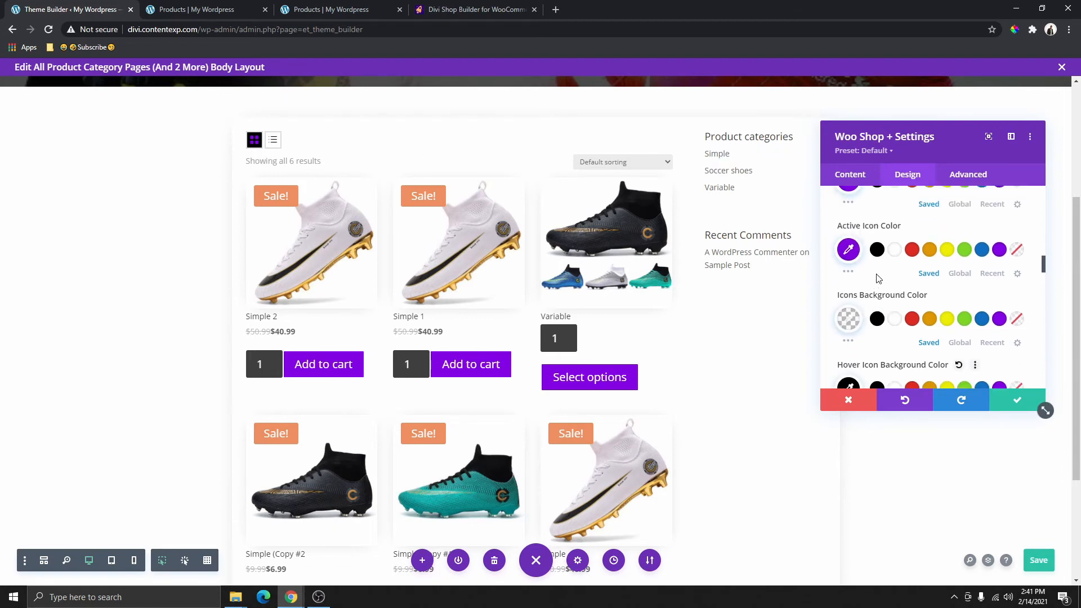
click(895, 251)
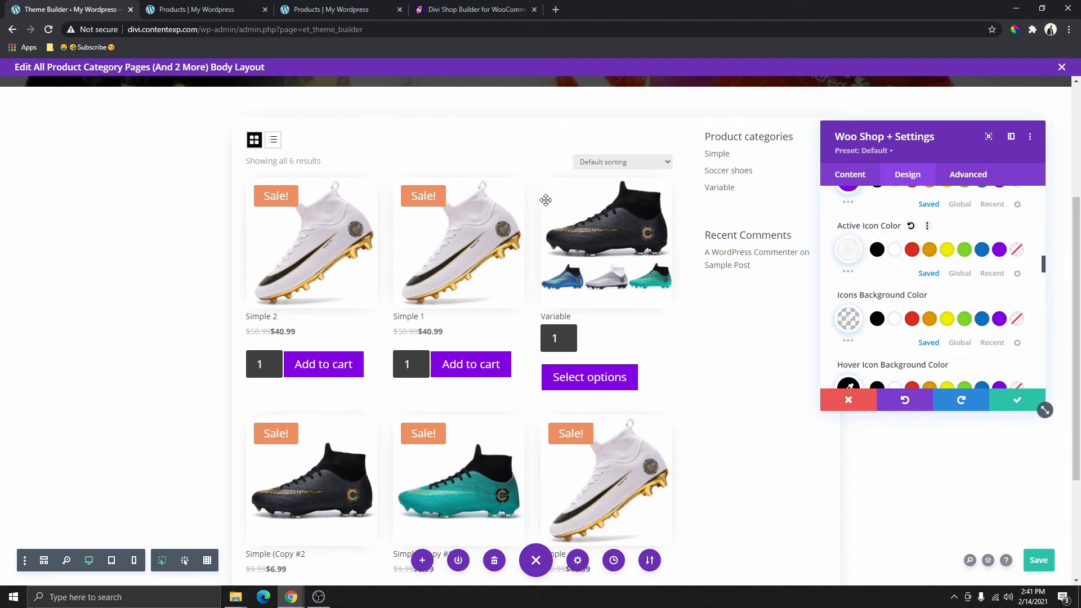
click(273, 141)
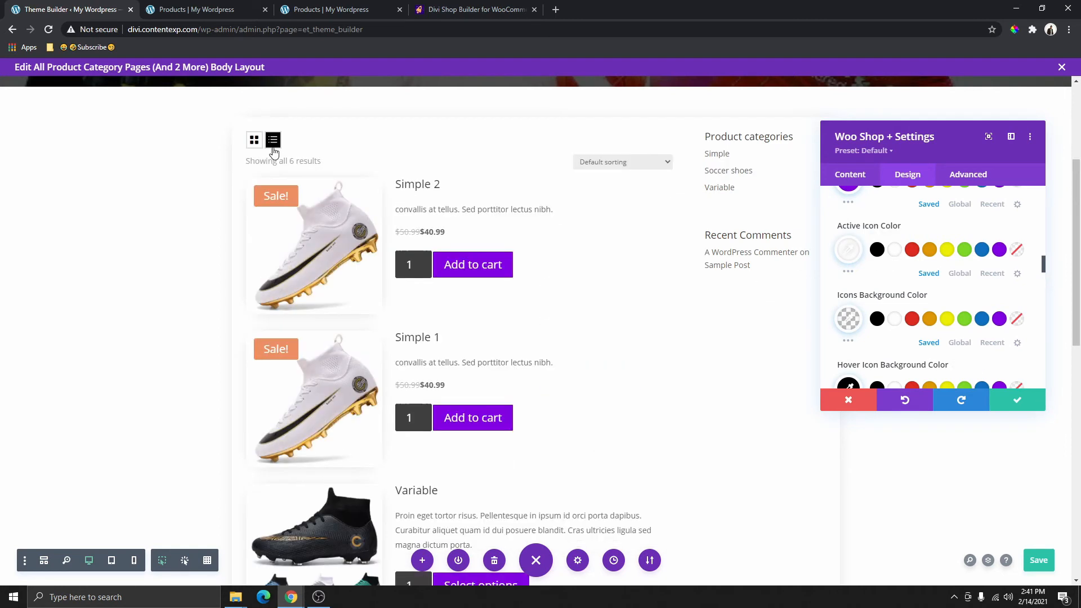
click(254, 141)
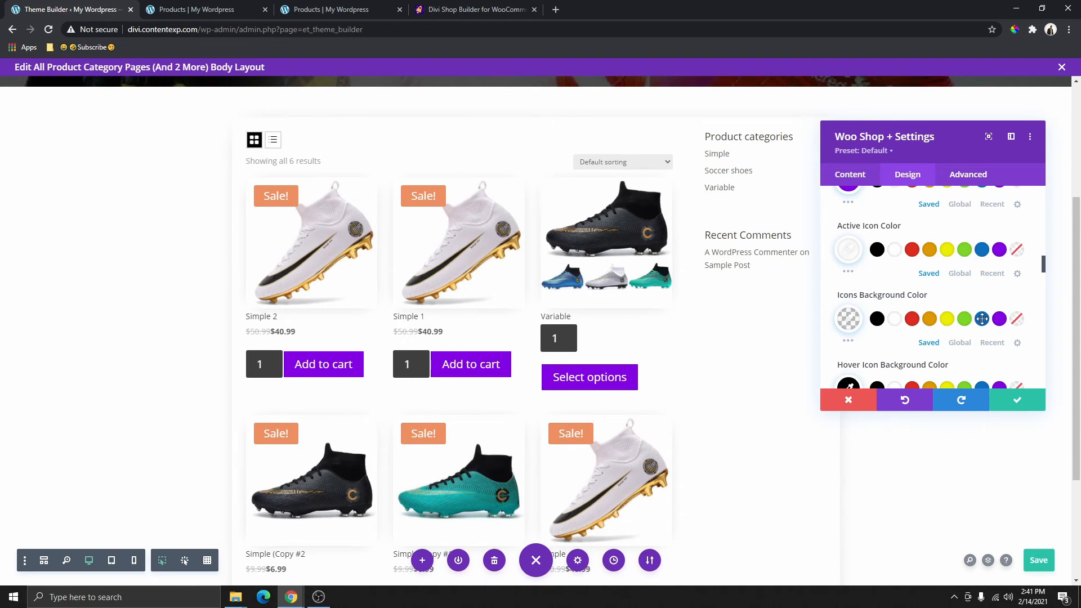
- Set the hover icon background color of the grid/list view button to the recently used near-black shade
scroll(898, 318, down, 2)
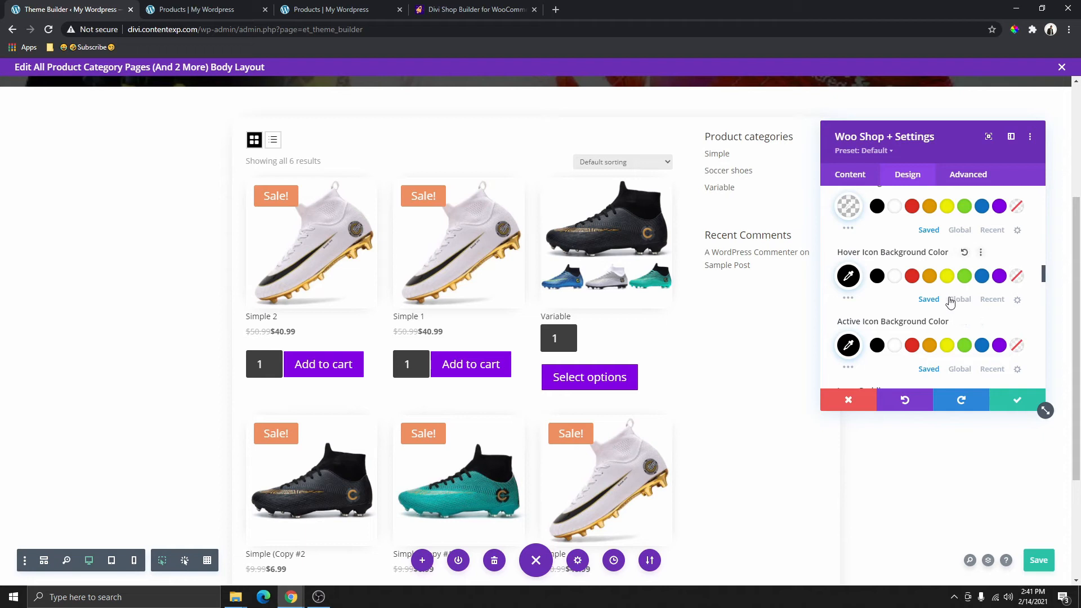
click(989, 300)
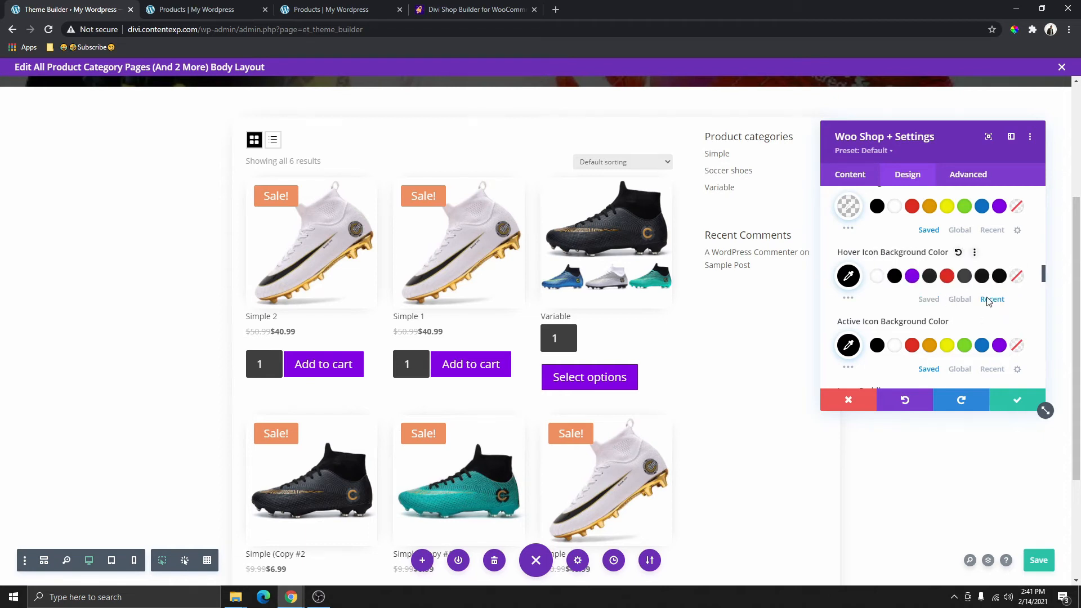
click(983, 278)
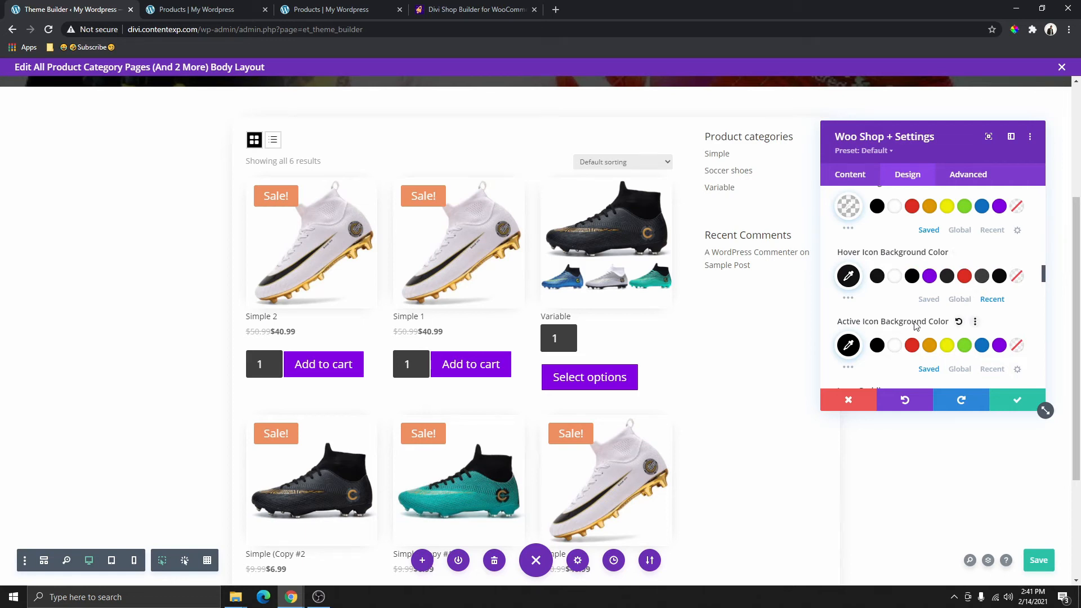
- Set the active icon background color to purple and check it in both list and grid views
click(999, 347)
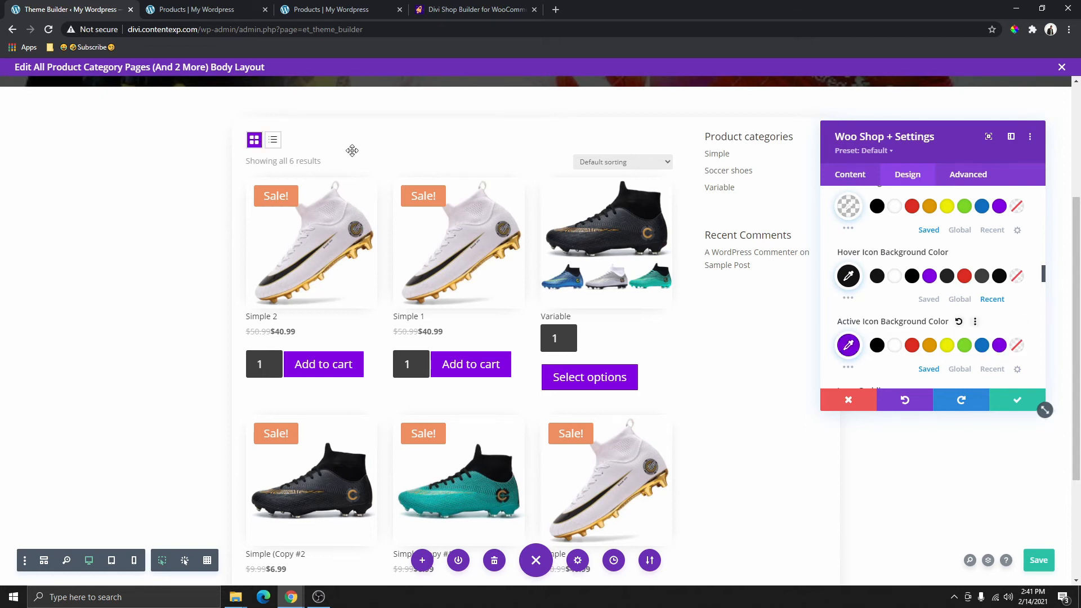
click(274, 140)
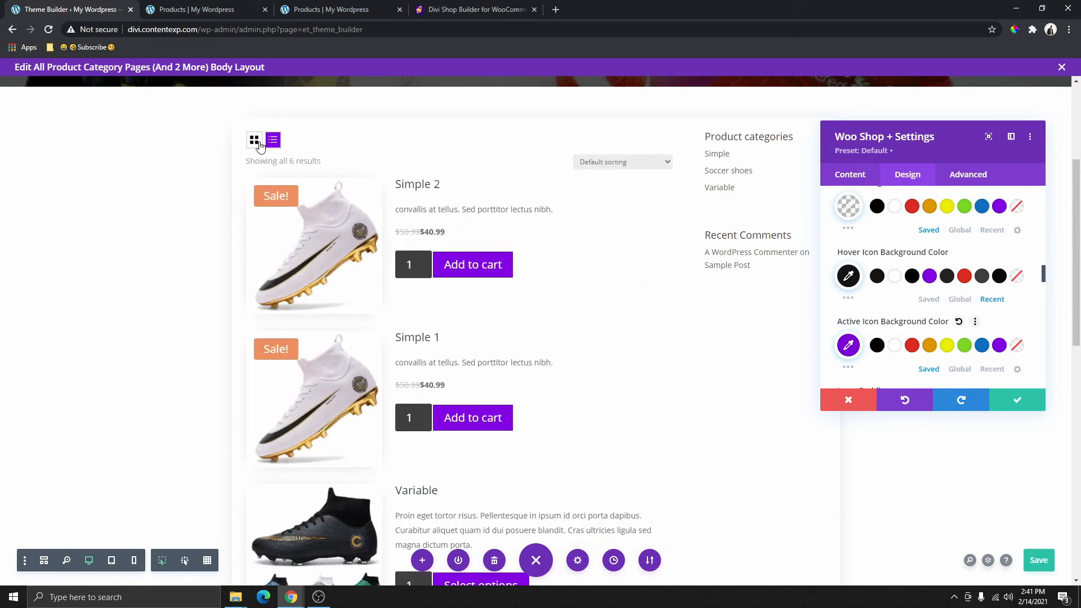
click(254, 141)
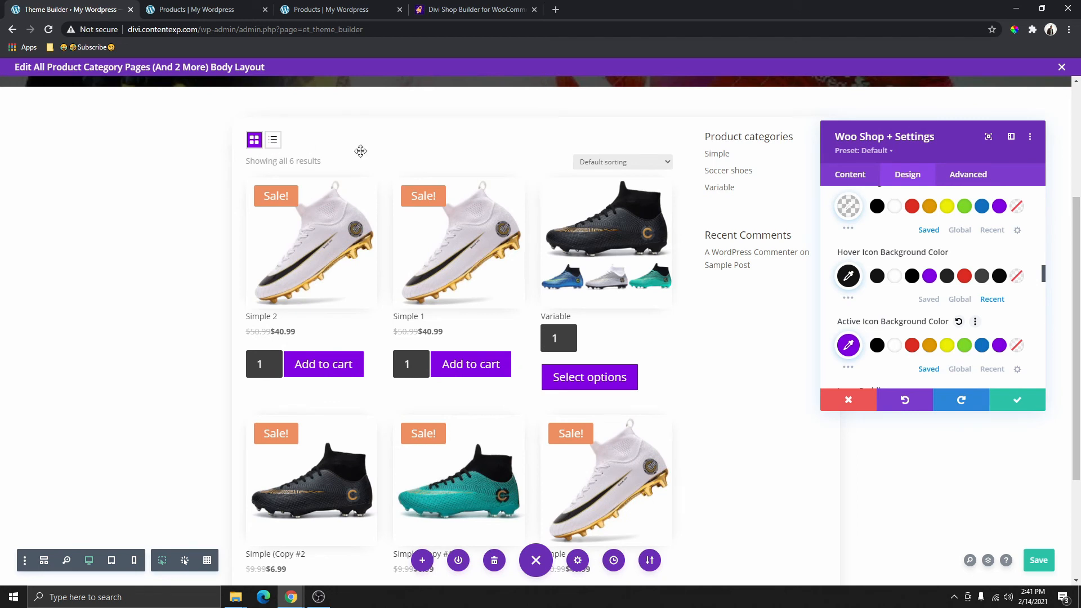
- Round all four linked corners of the grid/list view icons to about 52px for a circular shape
scroll(908, 311, down, 5)
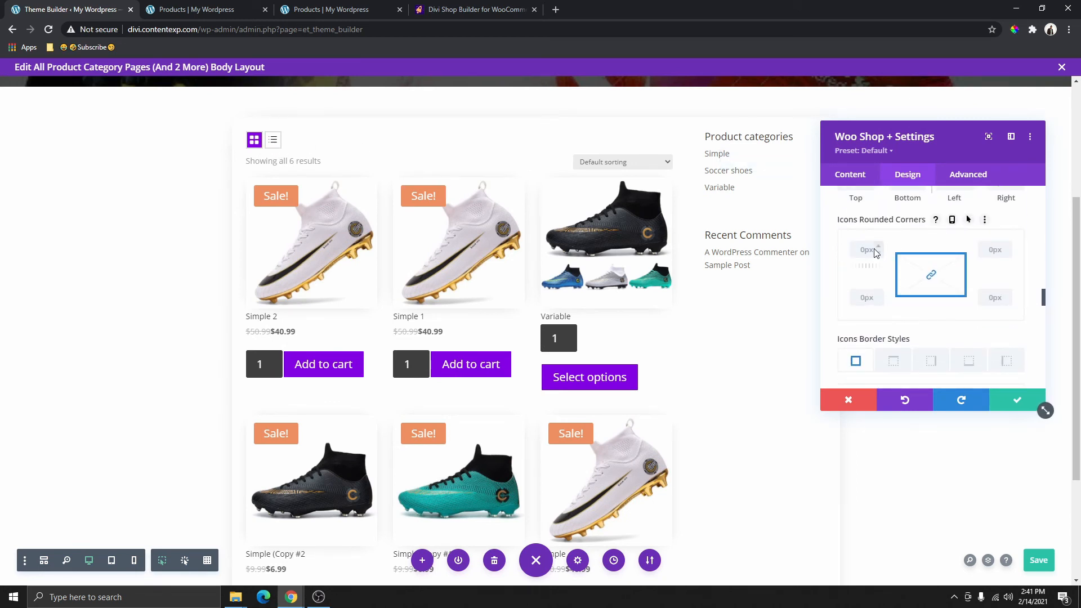
scroll(875, 252, up, 1)
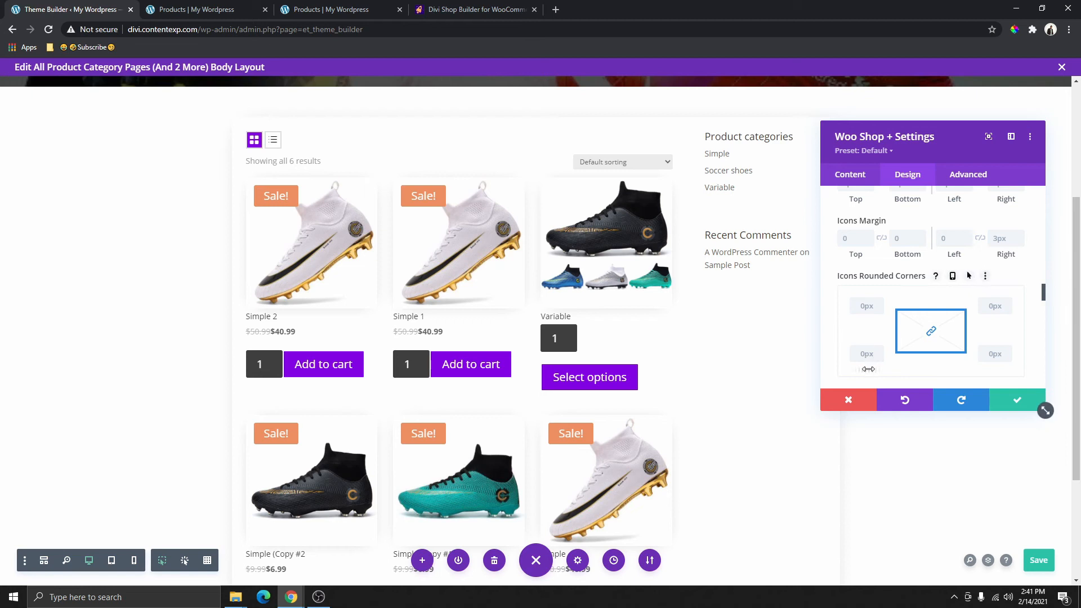
drag(880, 368, 882, 369)
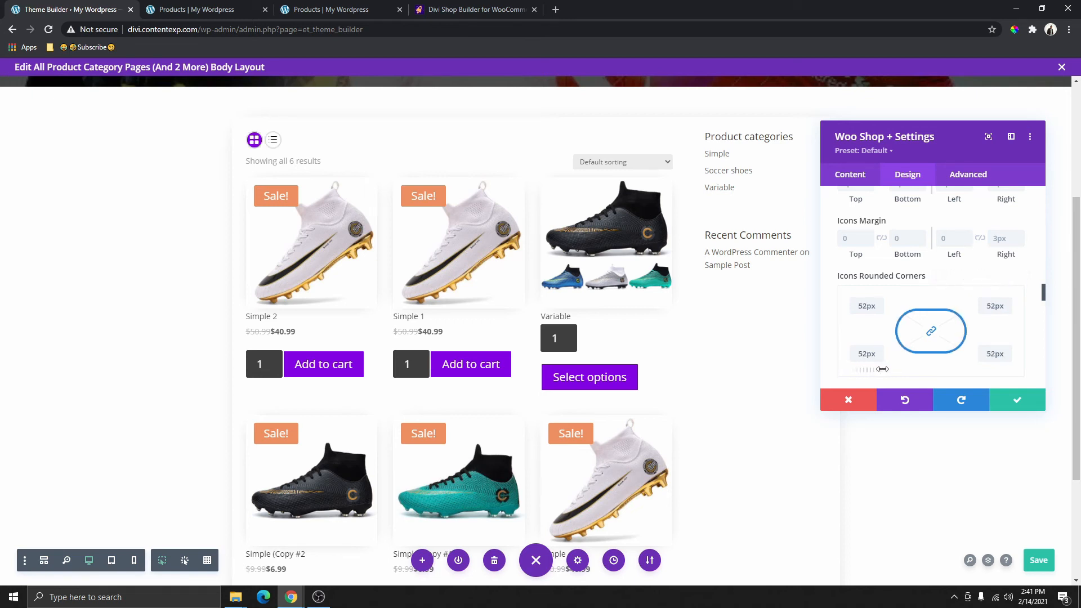
mouse_move(873, 368)
mouse_down()
mouse_move(864, 370)
mouse_move(865, 356)
mouse_up()
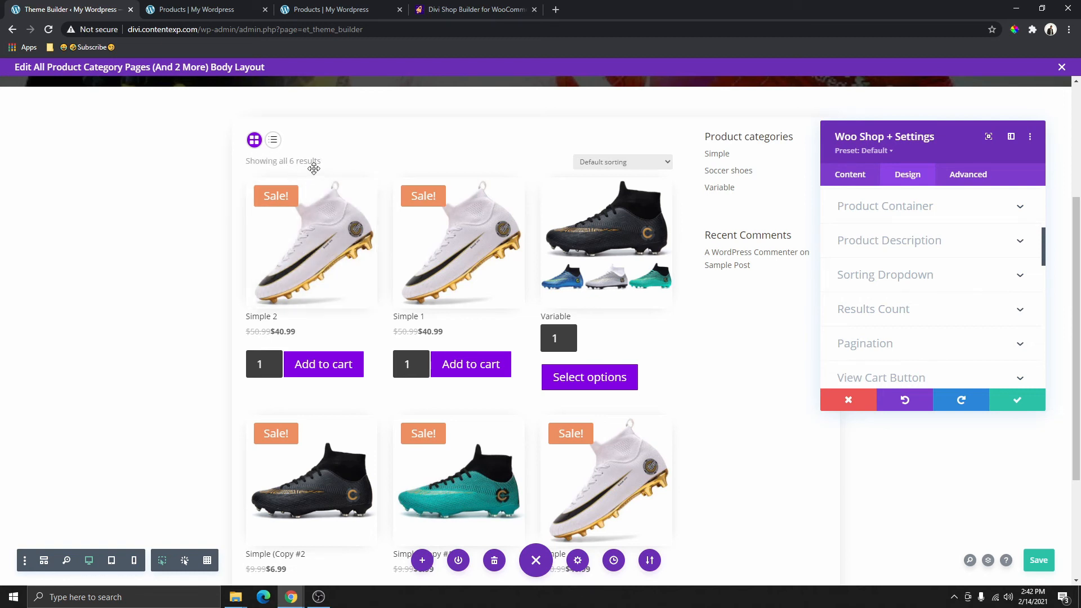
- Try the Semi Bold font weight on the results count and restore it to Regular
click(887, 310)
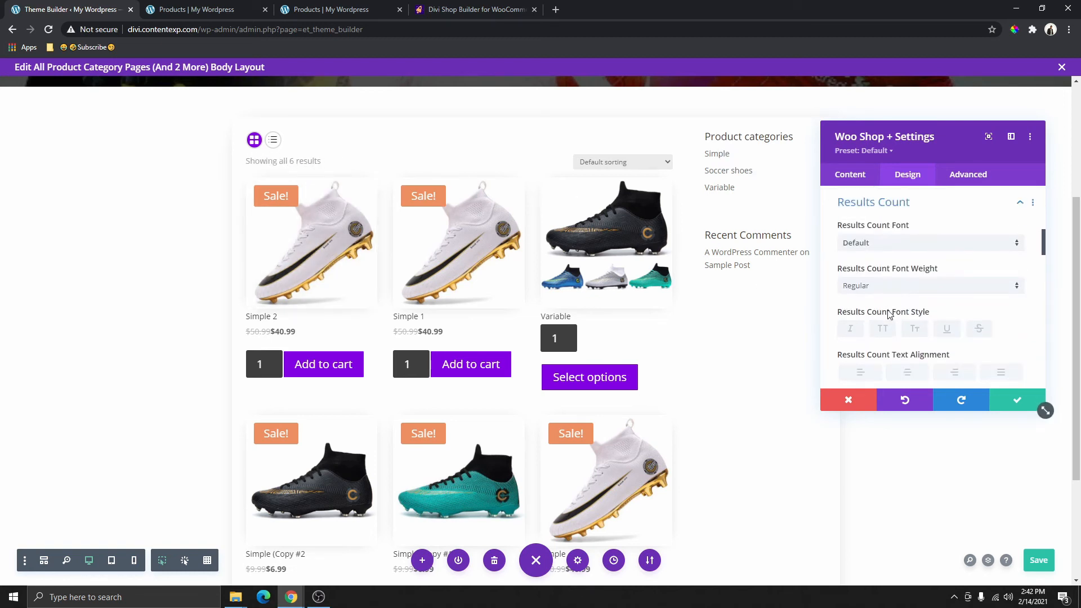
click(880, 291)
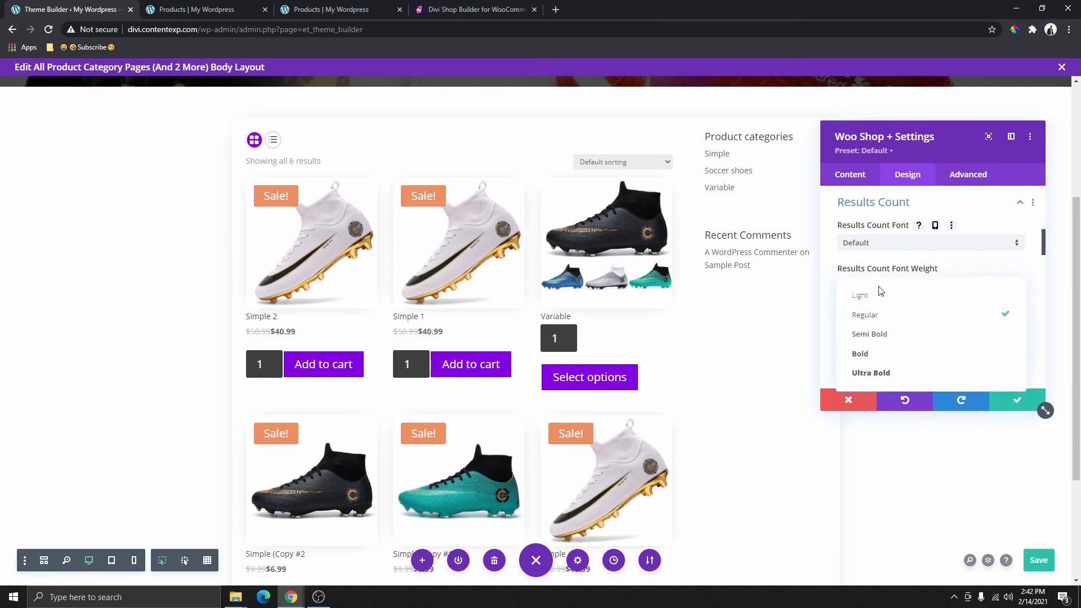
click(883, 339)
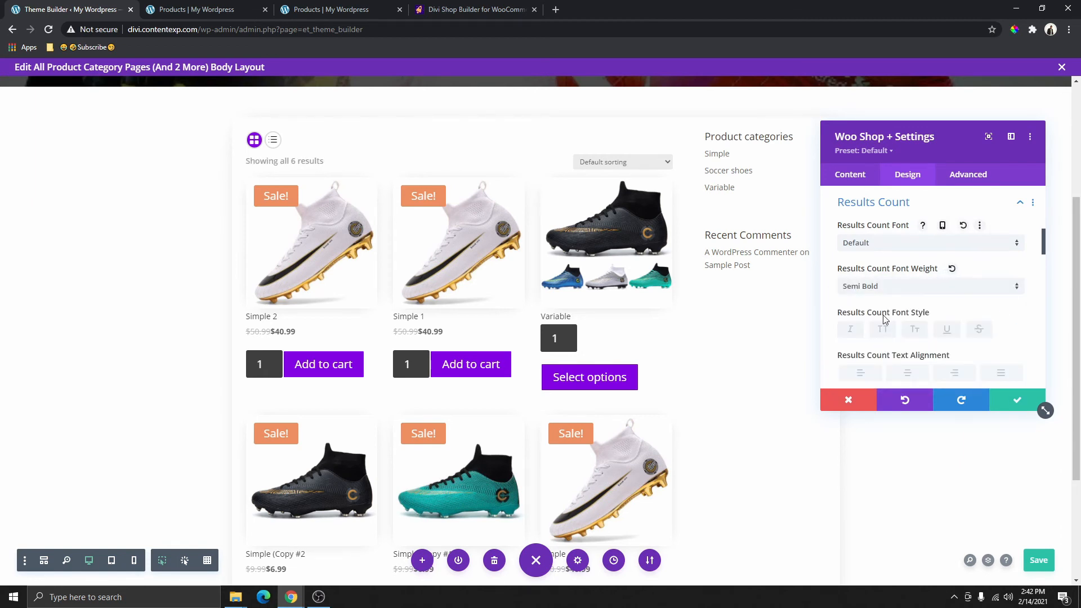
click(876, 292)
click(880, 316)
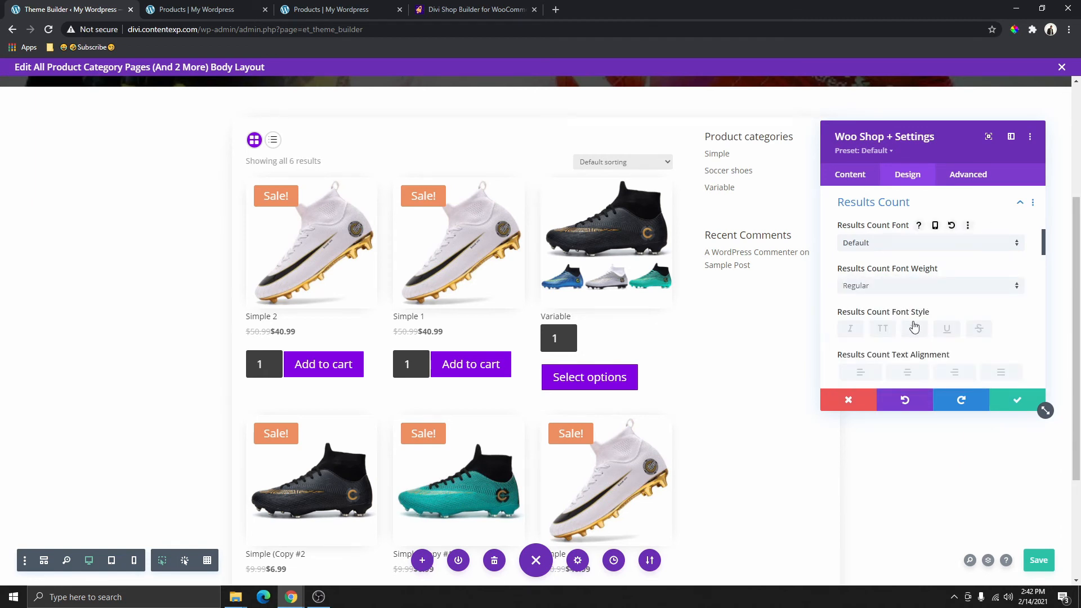
- Set the results count text color to purple and close its settings
scroll(912, 326, down, 1)
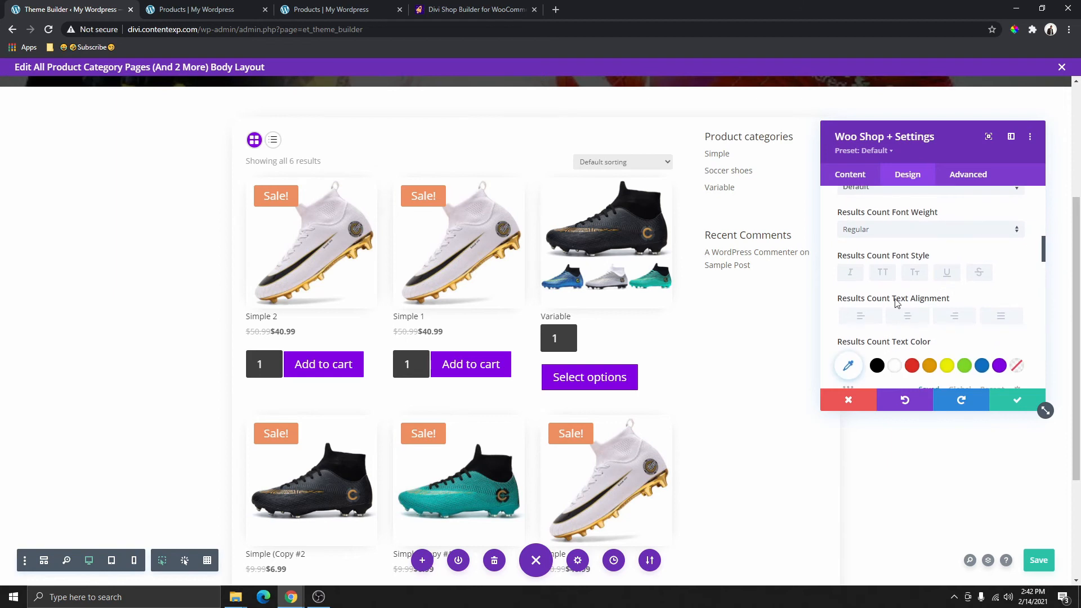
click(999, 366)
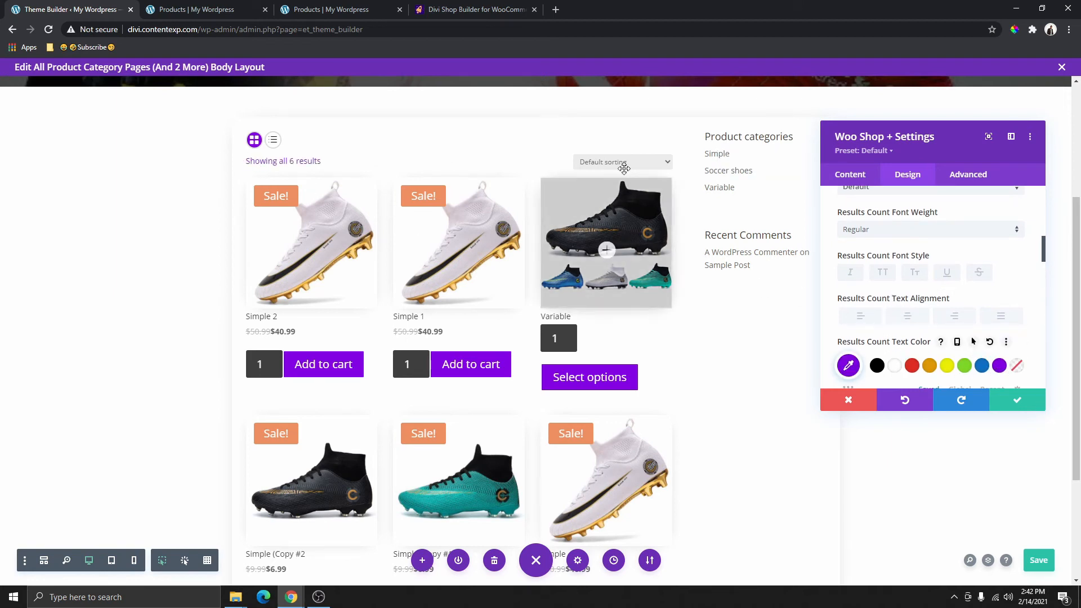
scroll(896, 242, up, 2)
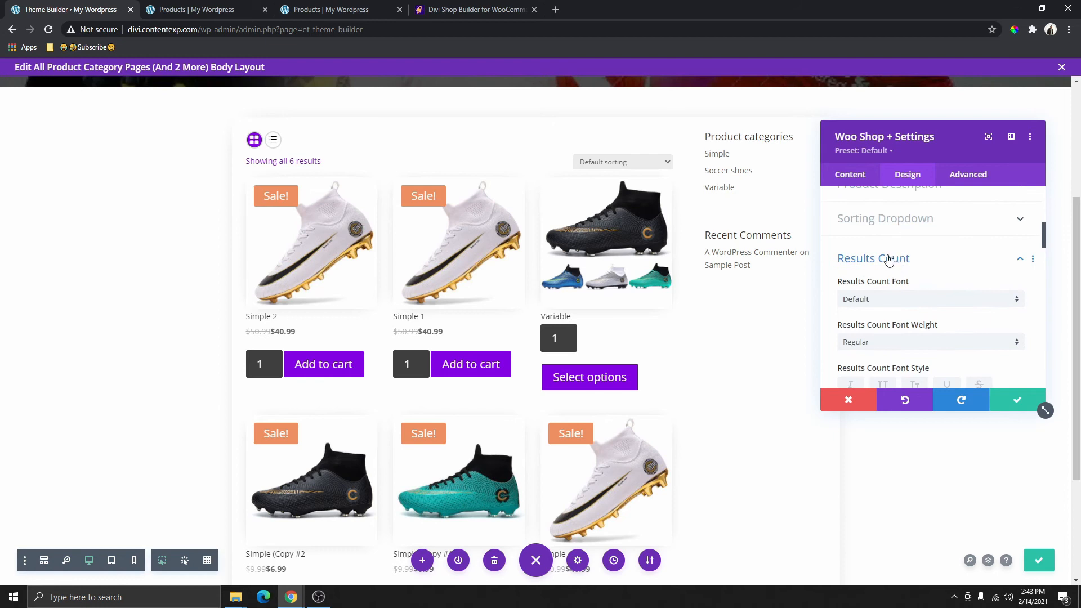
click(887, 258)
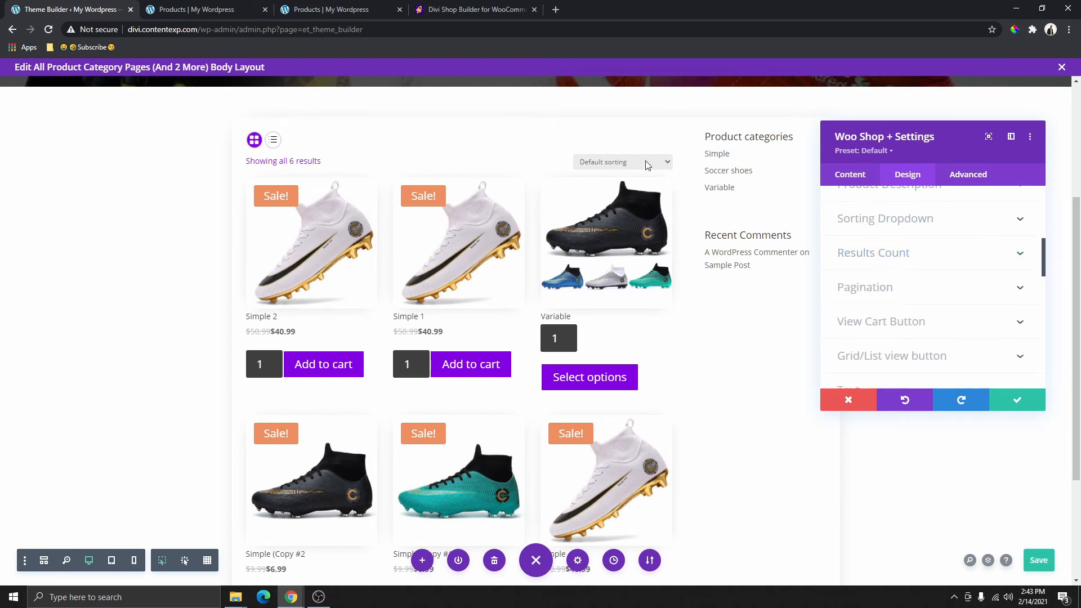
- Set the sorting dropdown's background color to #232323 and its text color to white, and review the shop layout
click(871, 223)
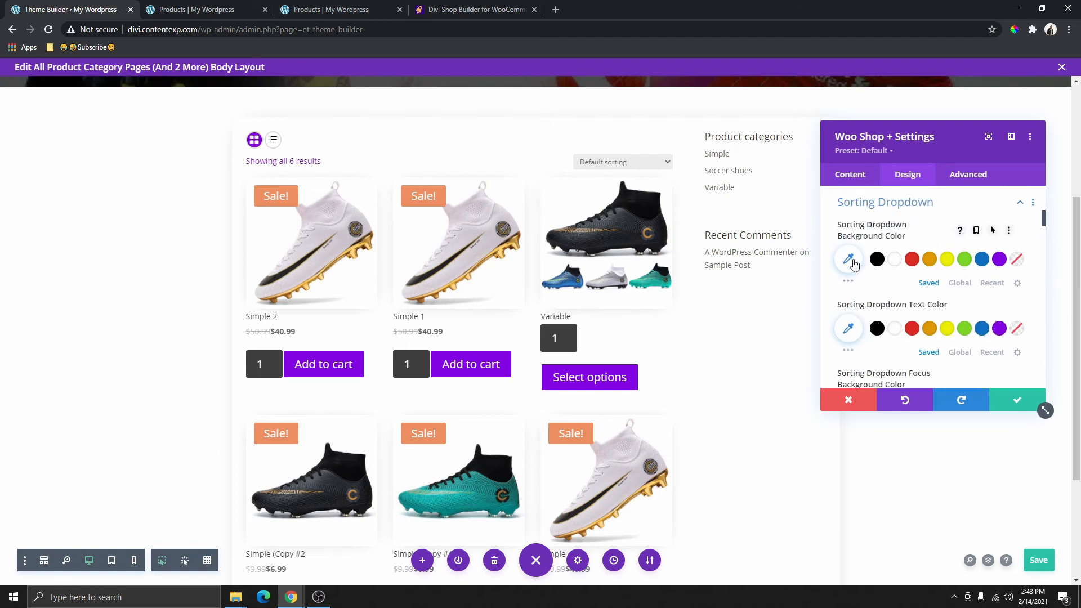
click(992, 283)
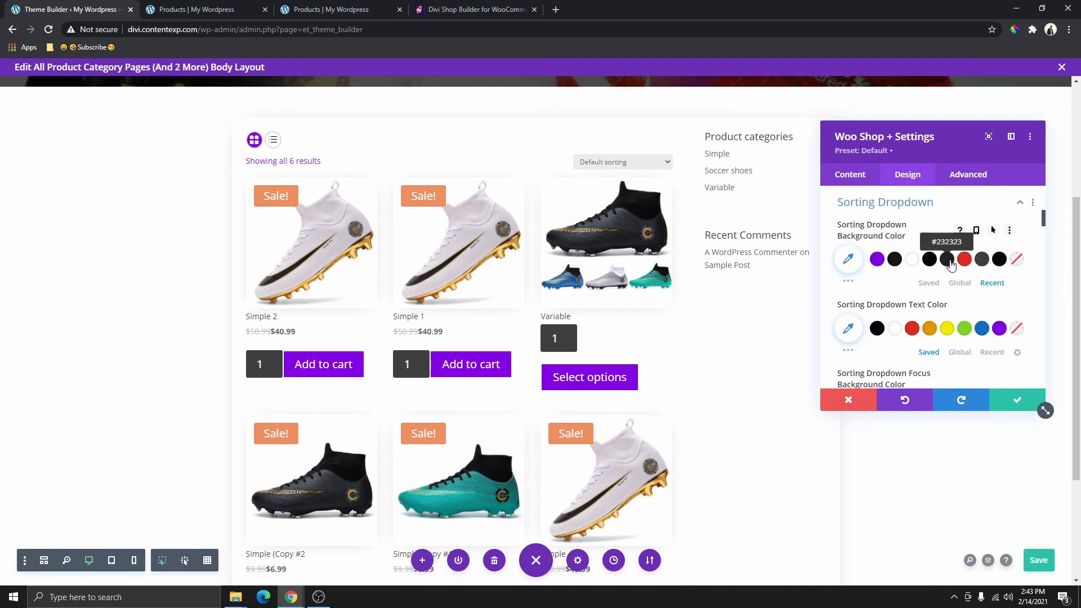
click(949, 262)
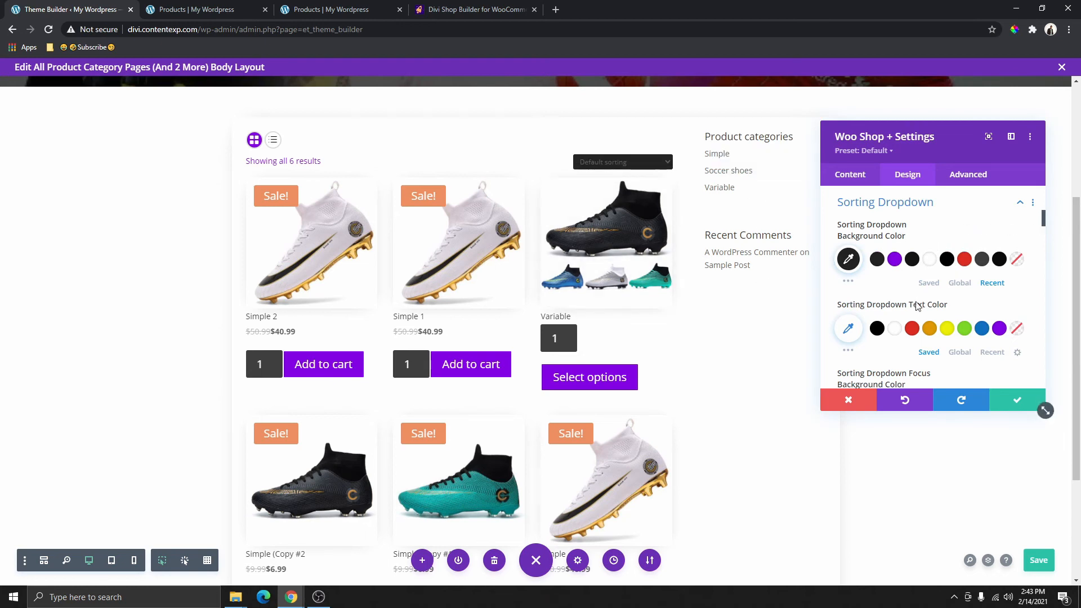
click(895, 329)
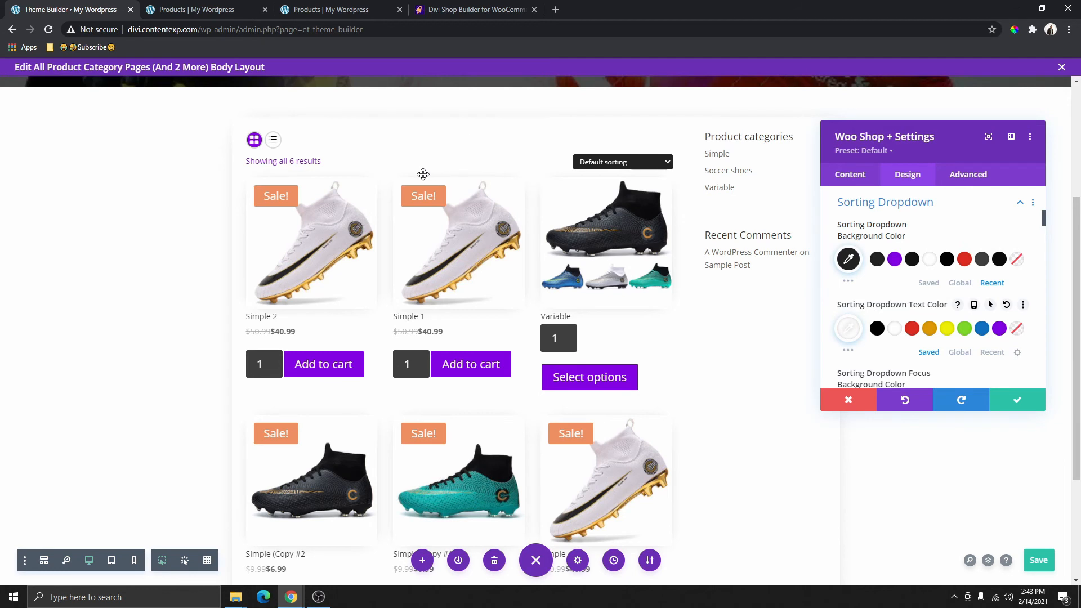
scroll(445, 168, up, 2)
scroll(507, 253, down, 3)
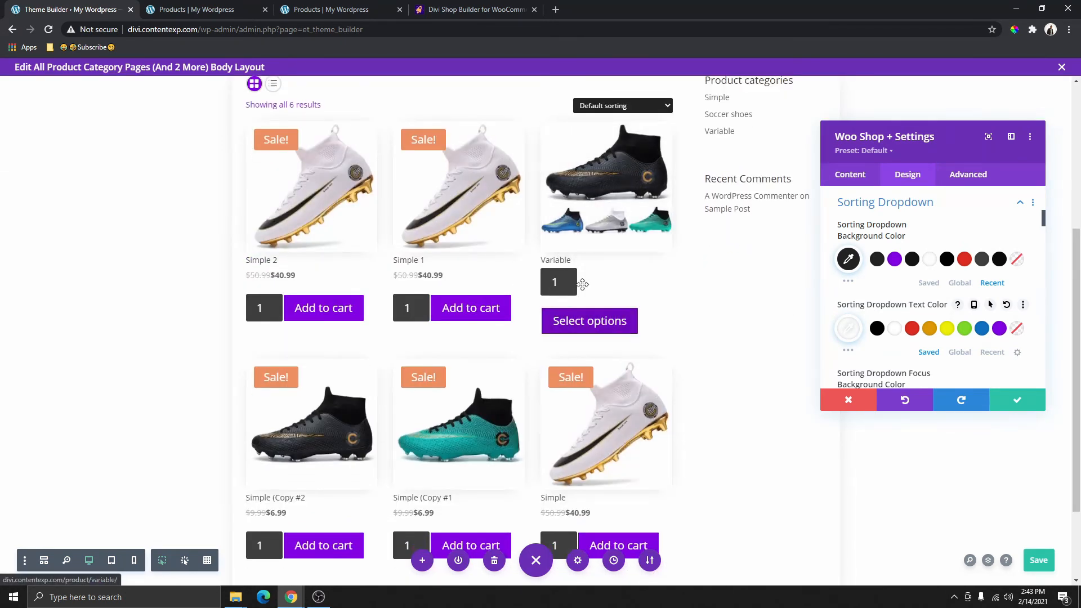
scroll(517, 291, down, 2)
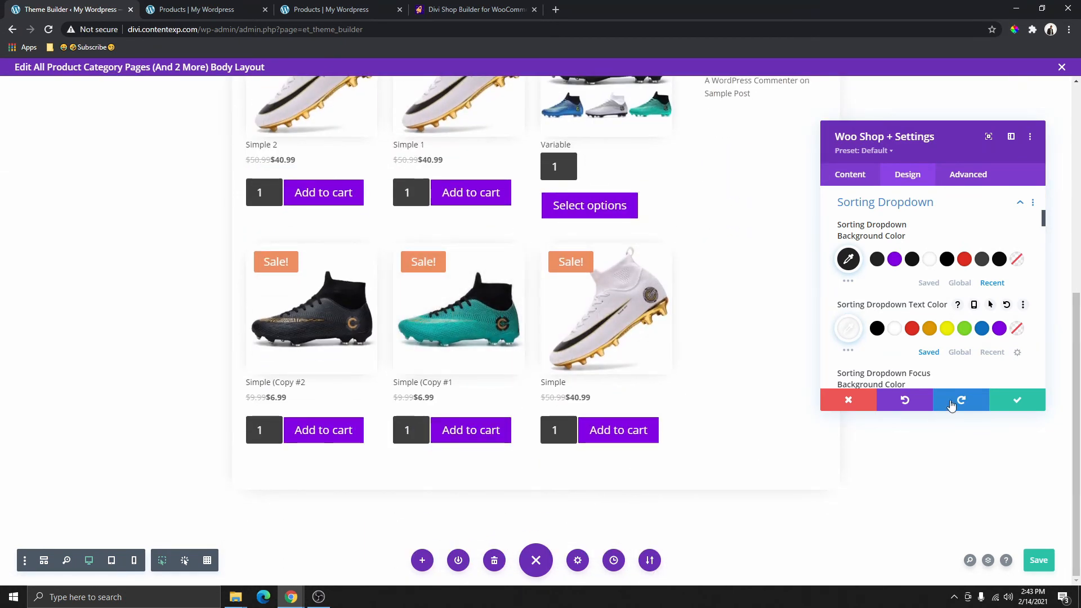
scroll(462, 315, up, 3)
scroll(471, 293, up, 3)
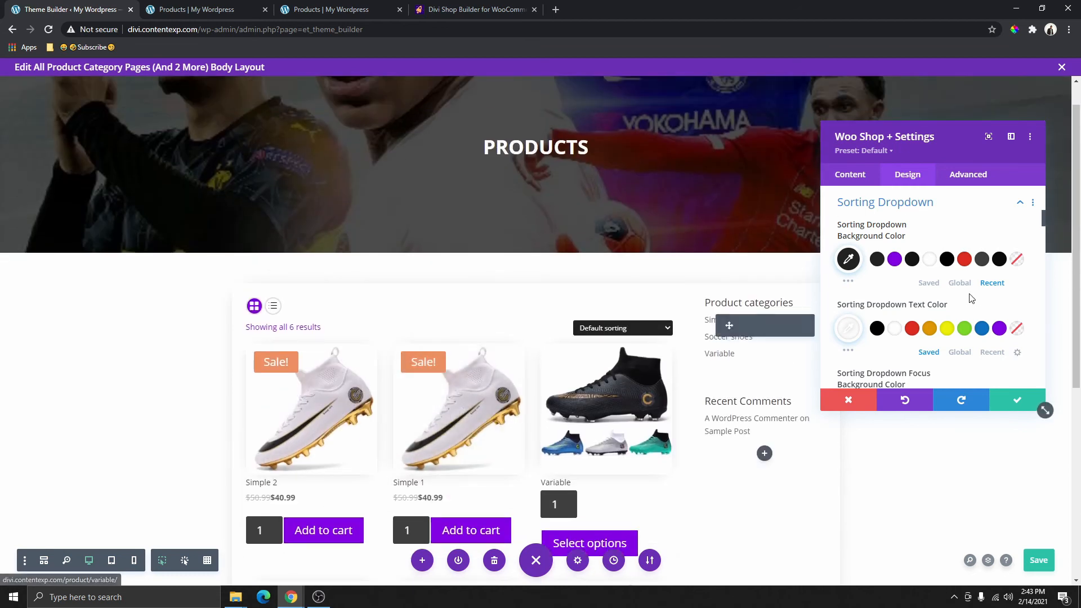
- Set the Woo Shop + module's sale badge background color to purple after trying black
scroll(923, 298, down, 8)
scroll(483, 344, down, 3)
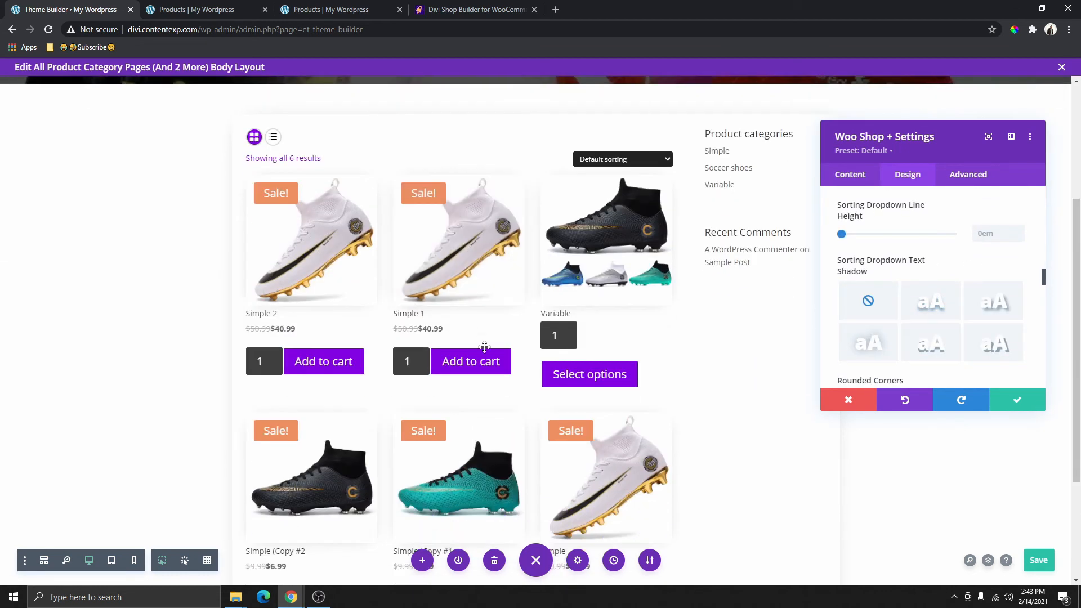
scroll(900, 254, down, 8)
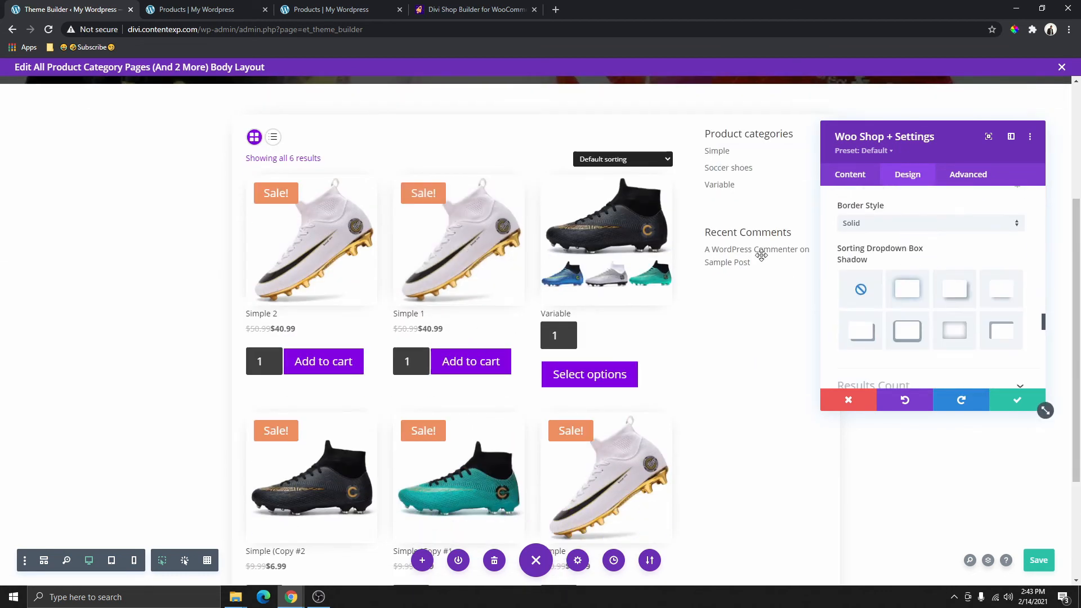
scroll(878, 285, down, 10)
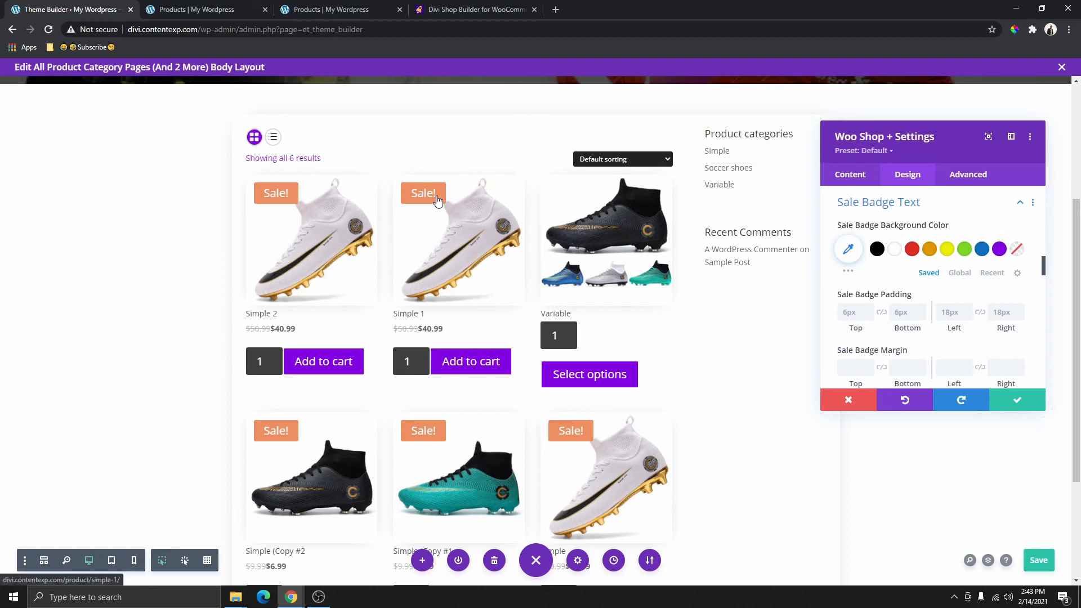
click(878, 250)
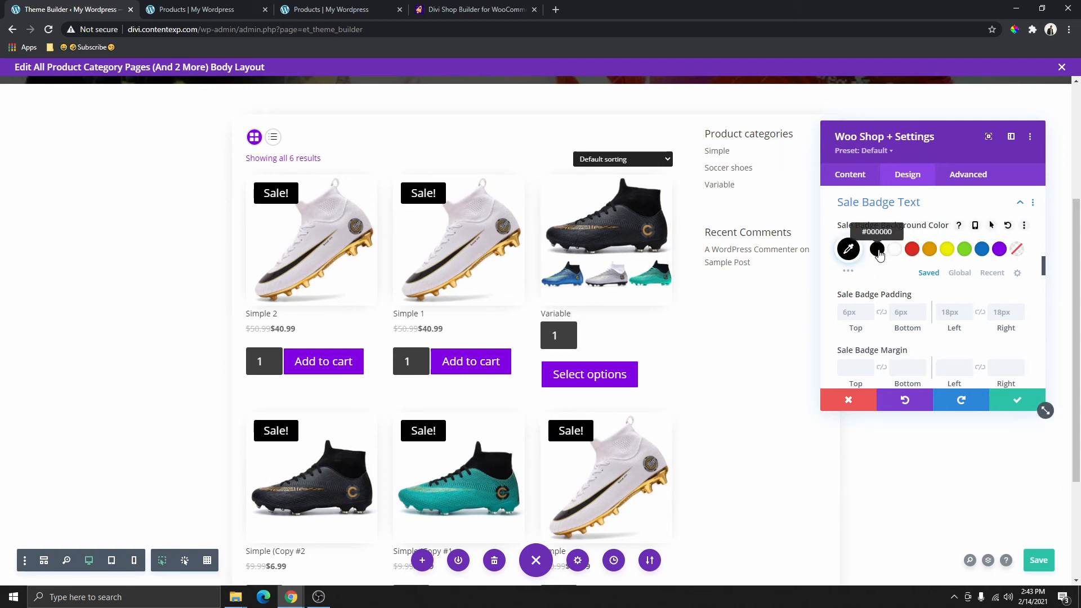
click(999, 249)
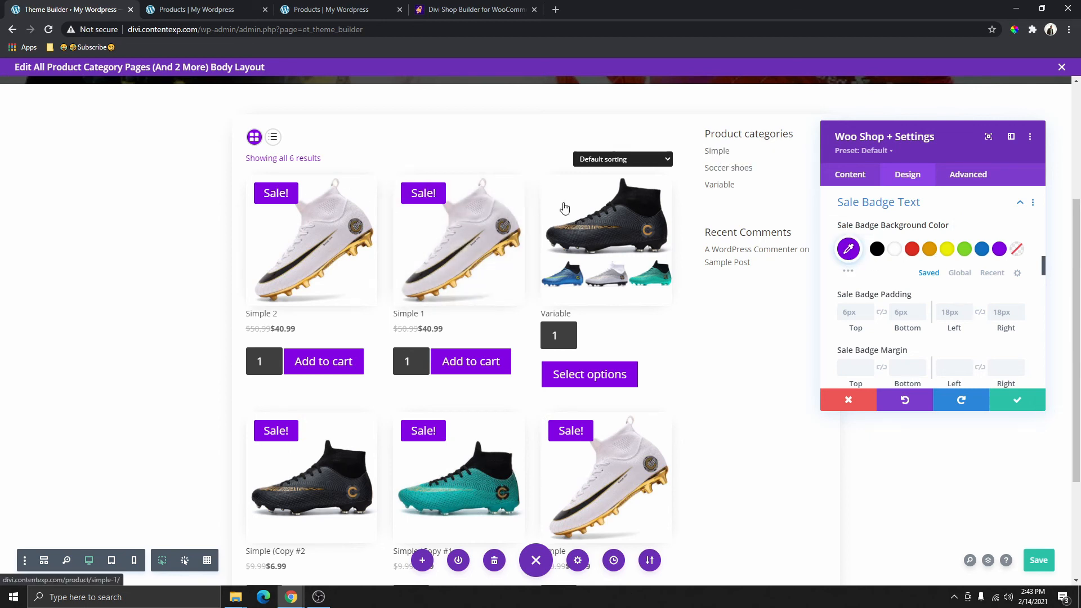
- Try 25px rounded corners on the sale badge and reset them to the default rounding
scroll(926, 287, down, 2)
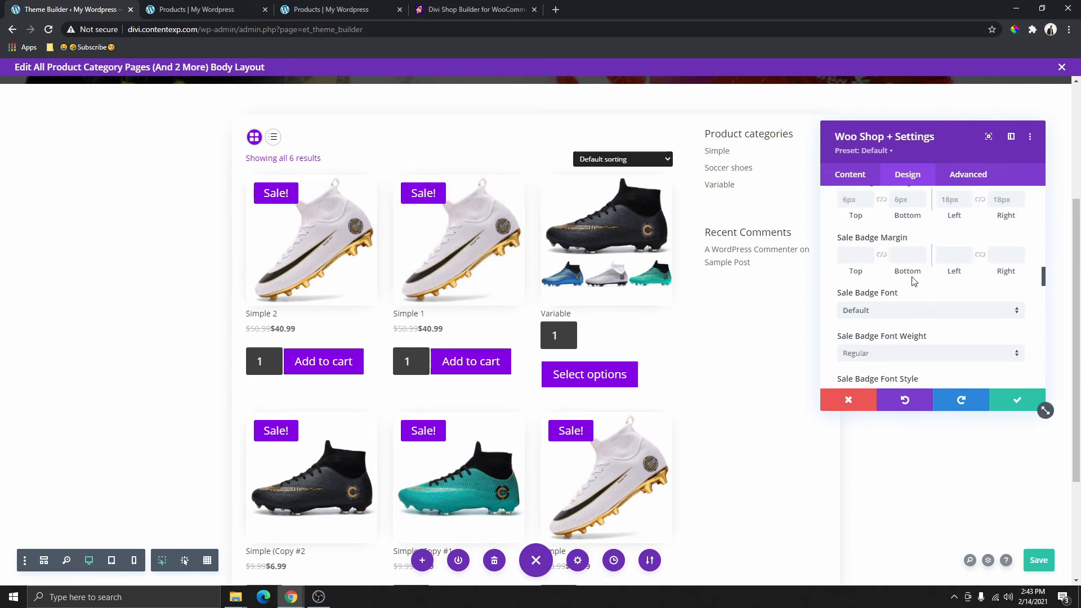
scroll(913, 280, down, 8)
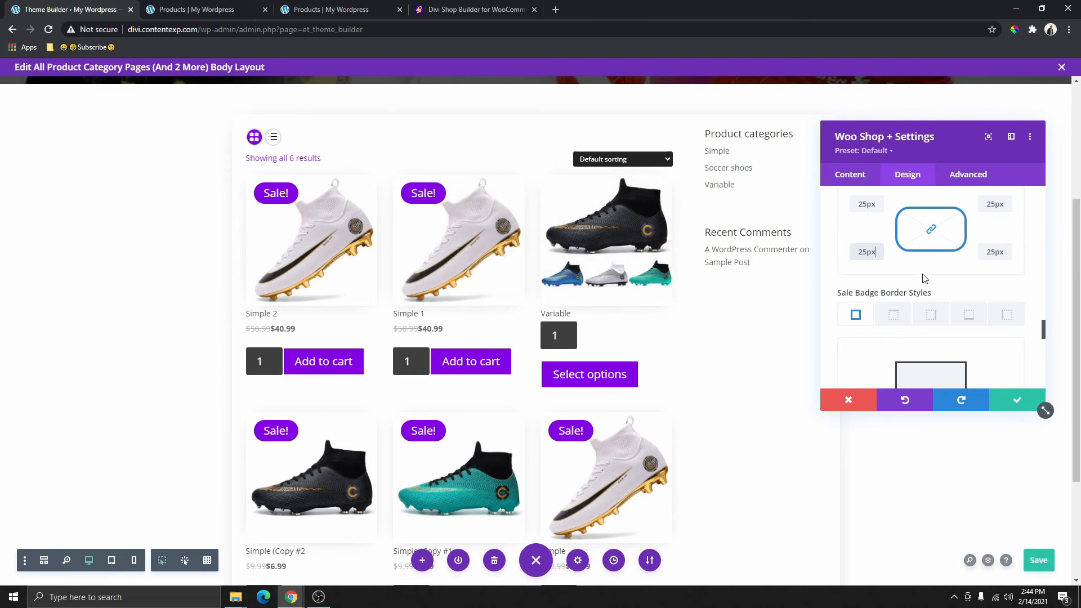
scroll(924, 279, up, 1)
click(1007, 231)
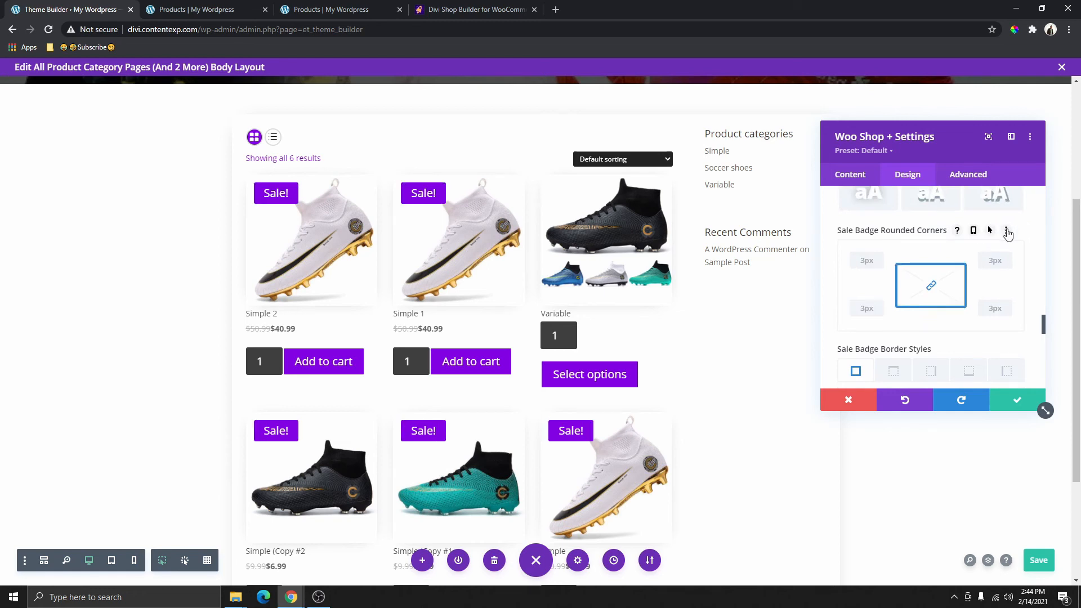
- Set the left margin of the product buttons to 5px and save the module changes
scroll(434, 248, down, 3)
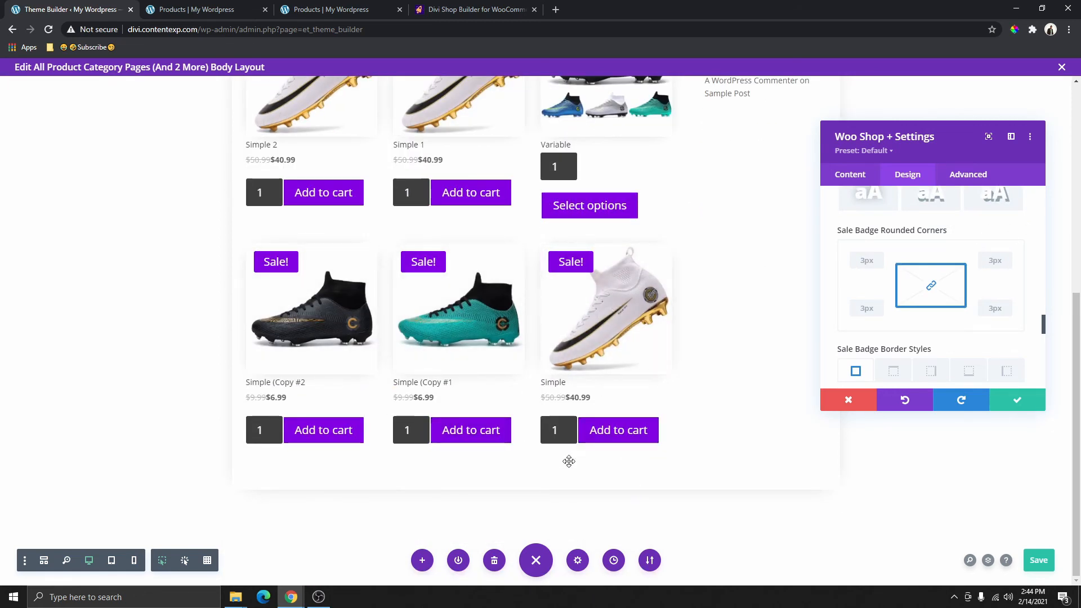
click(312, 434)
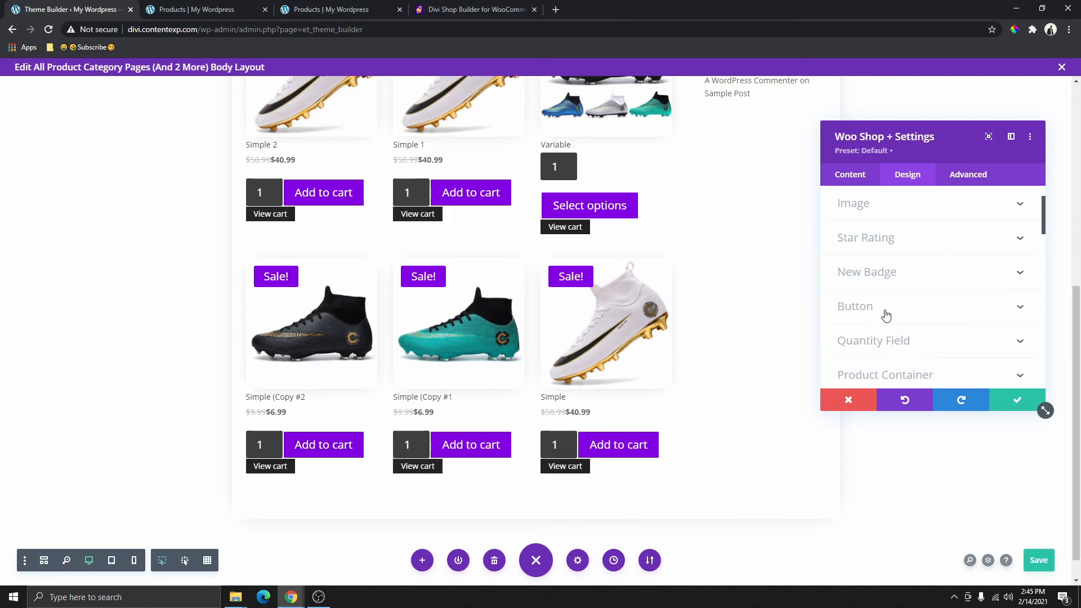
click(886, 314)
scroll(899, 328, down, 5)
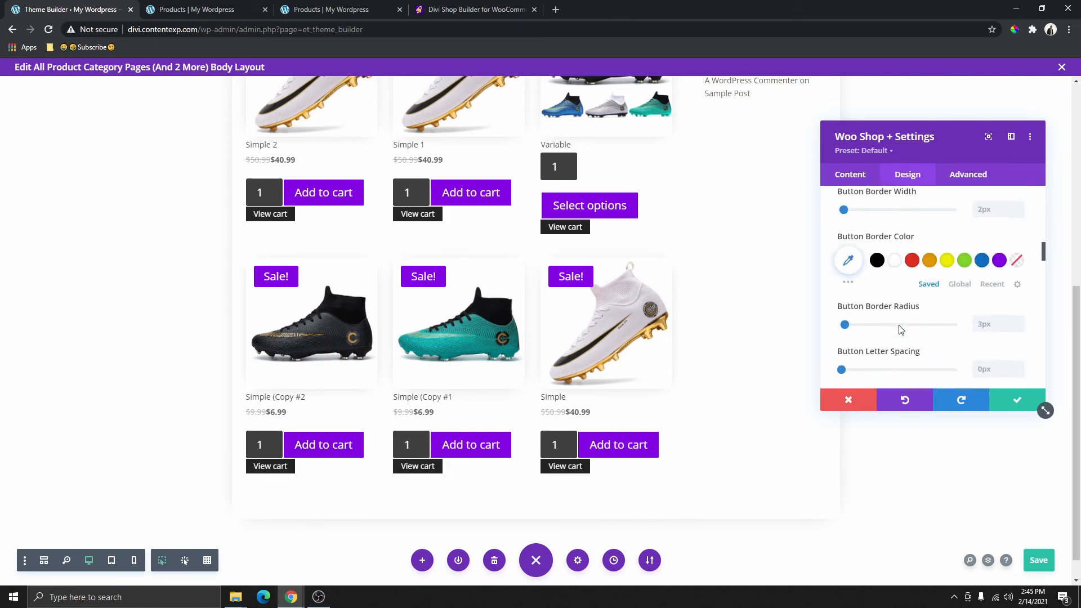
scroll(898, 330, down, 10)
scroll(893, 304, up, 3)
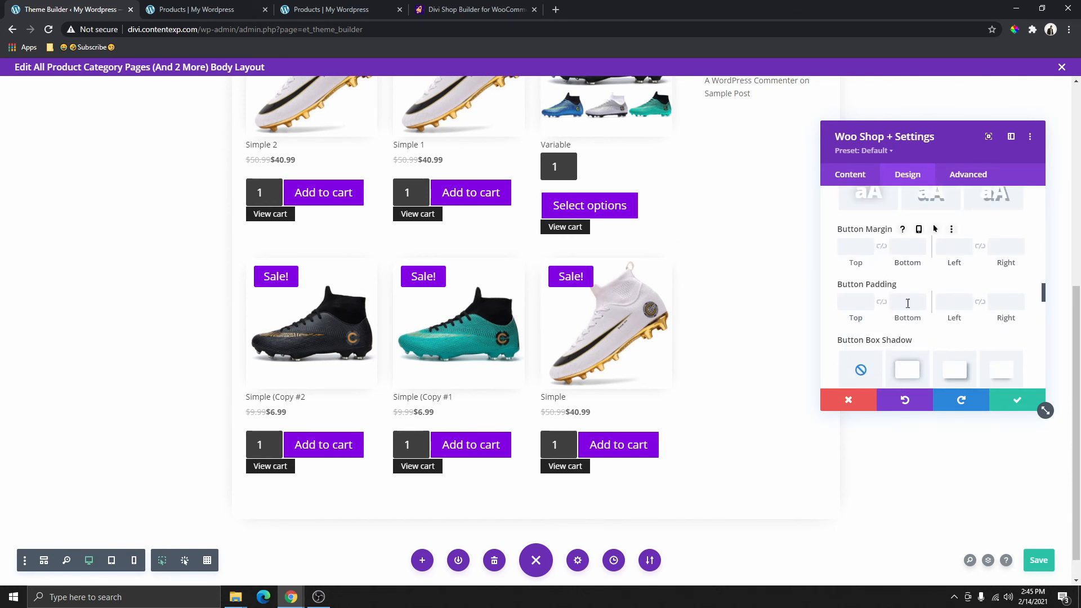
click(953, 304)
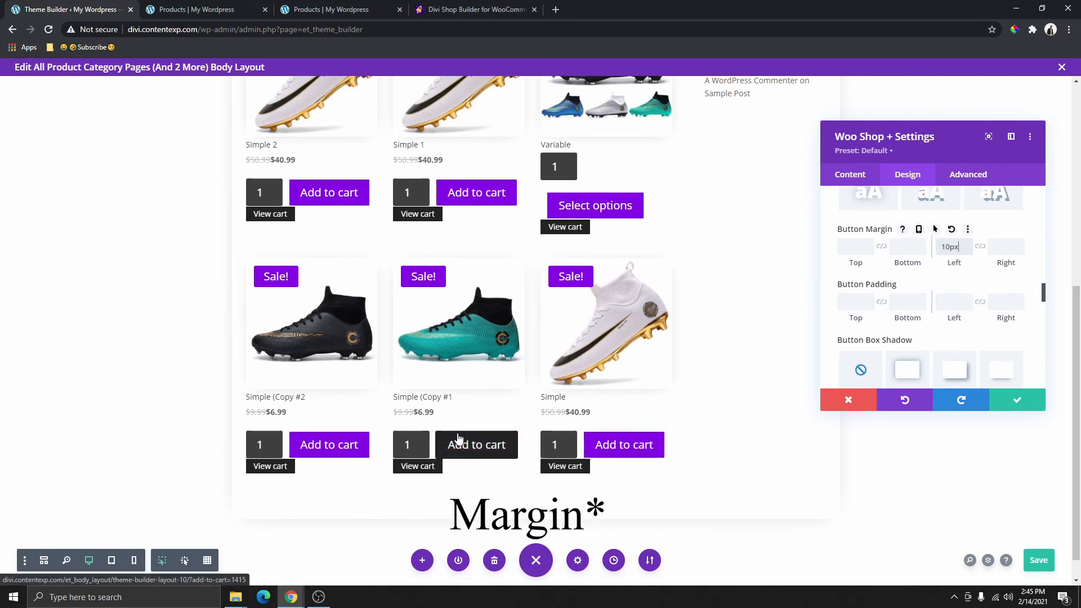
click(966, 250)
click(967, 250)
click(967, 250)
click(967, 250)
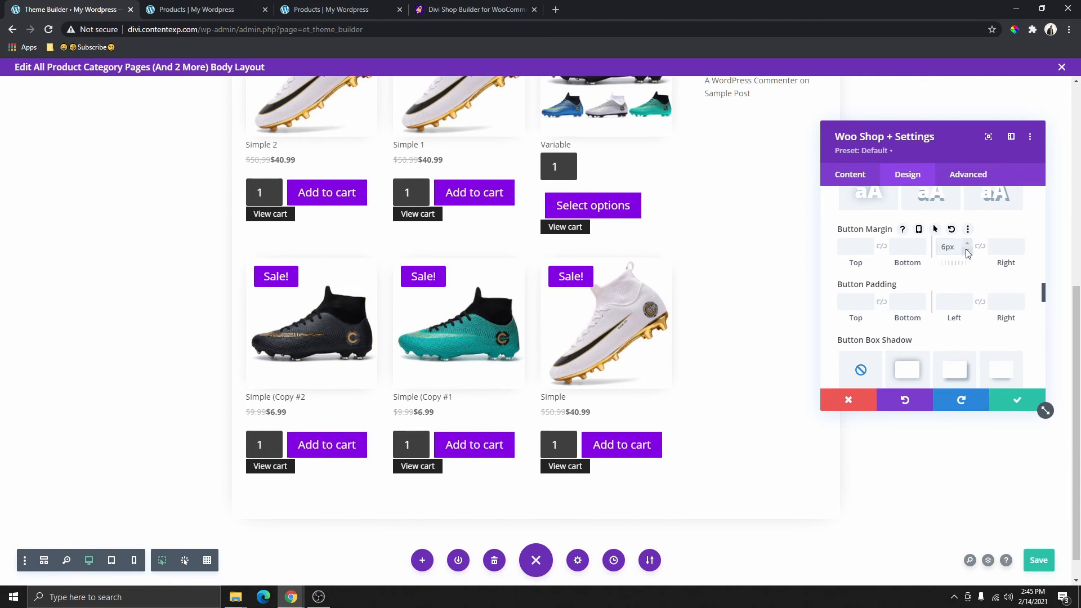
click(966, 250)
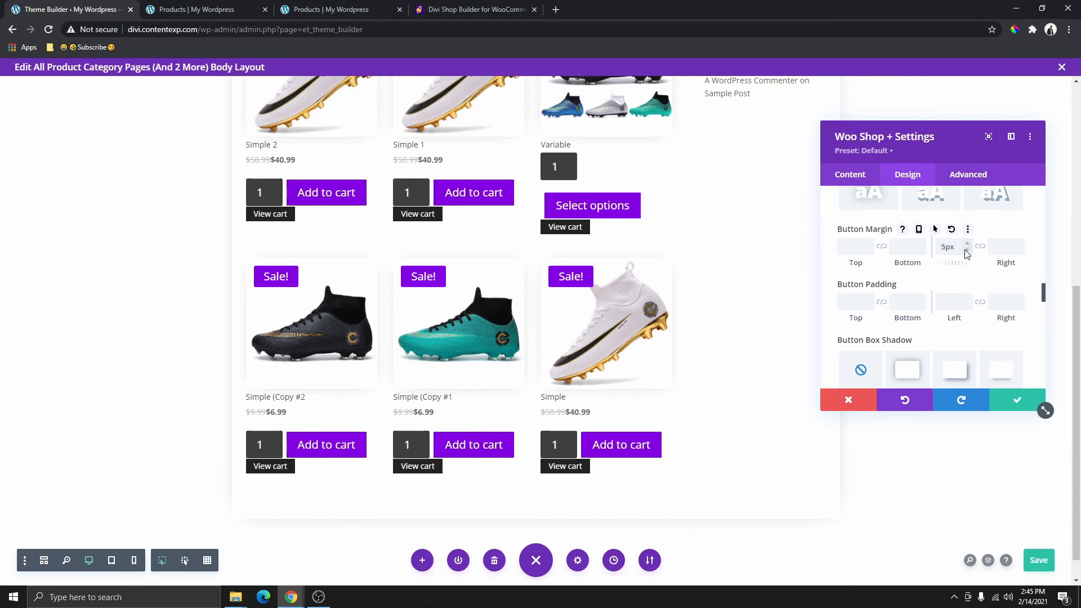
click(1018, 401)
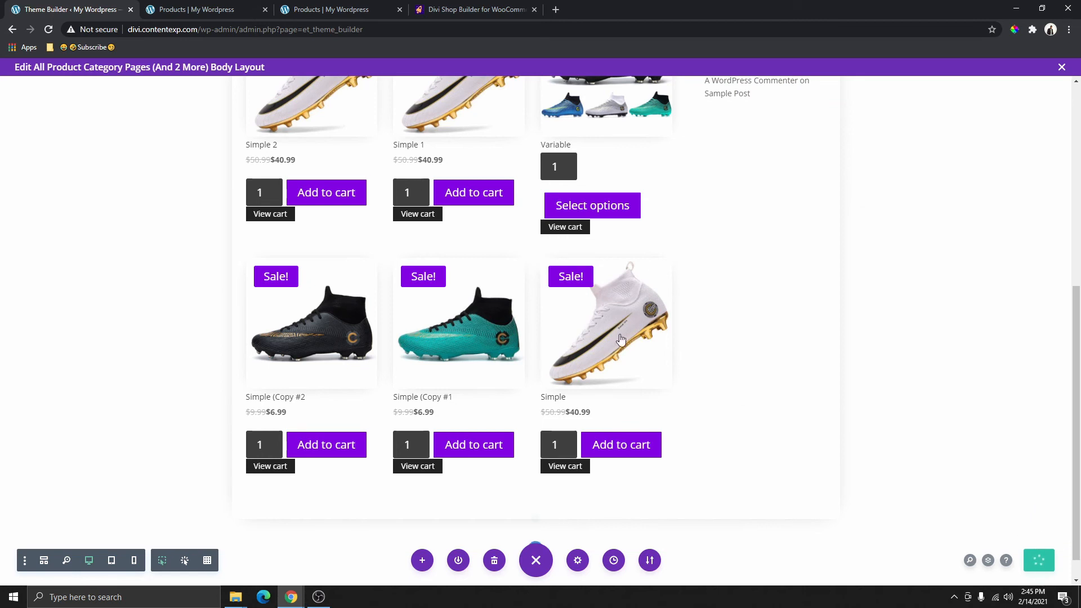
- Enable a custom gutter width on the row holding the shop and sidebar, and reduce the gutter between its columns
scroll(561, 362, up, 5)
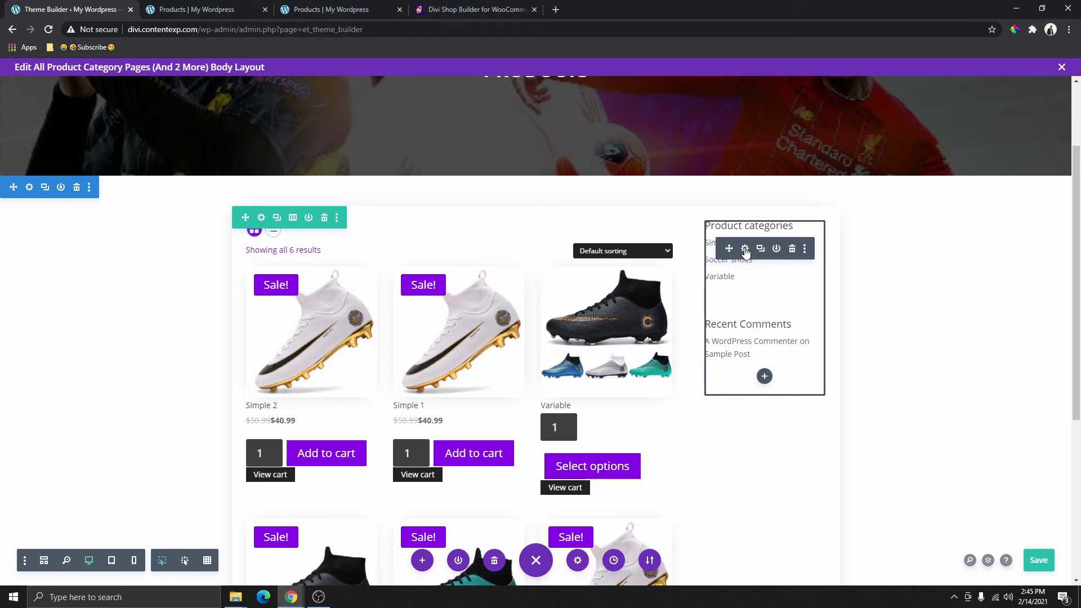
click(745, 250)
click(849, 400)
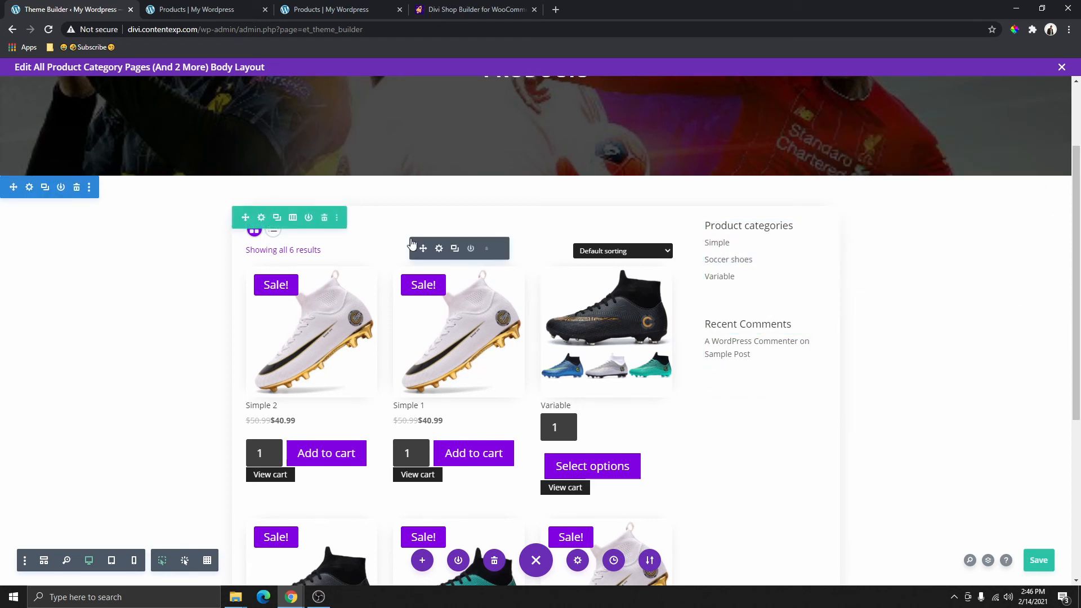
click(262, 217)
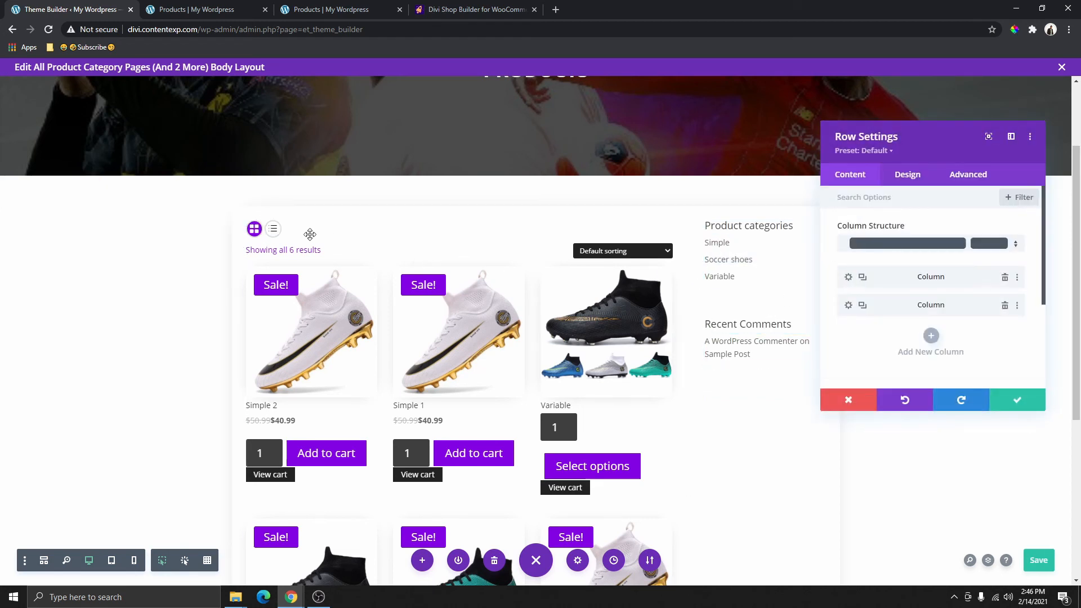
click(916, 180)
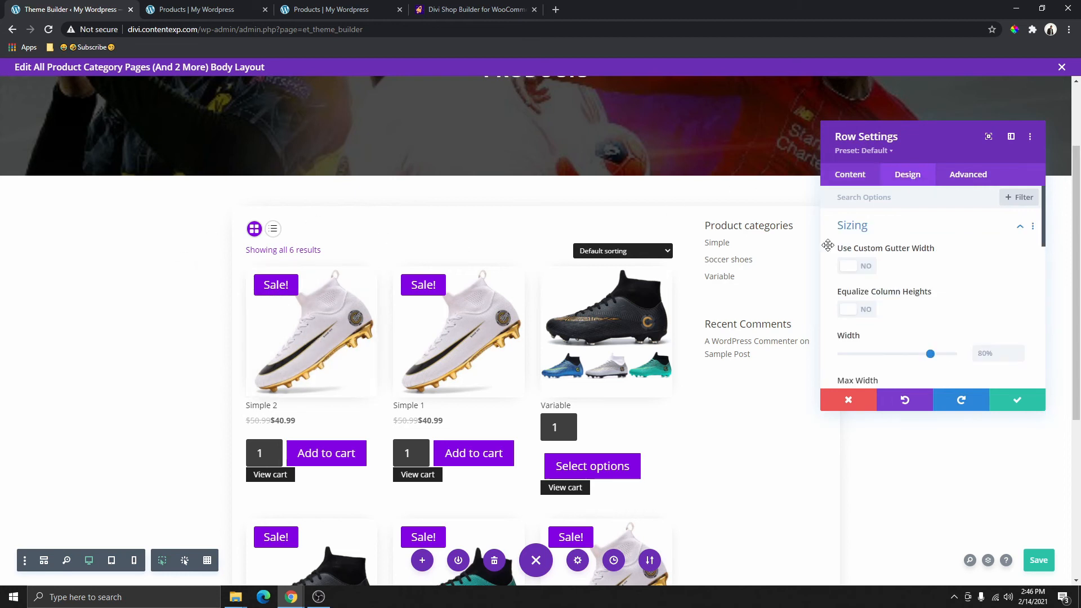
click(867, 275)
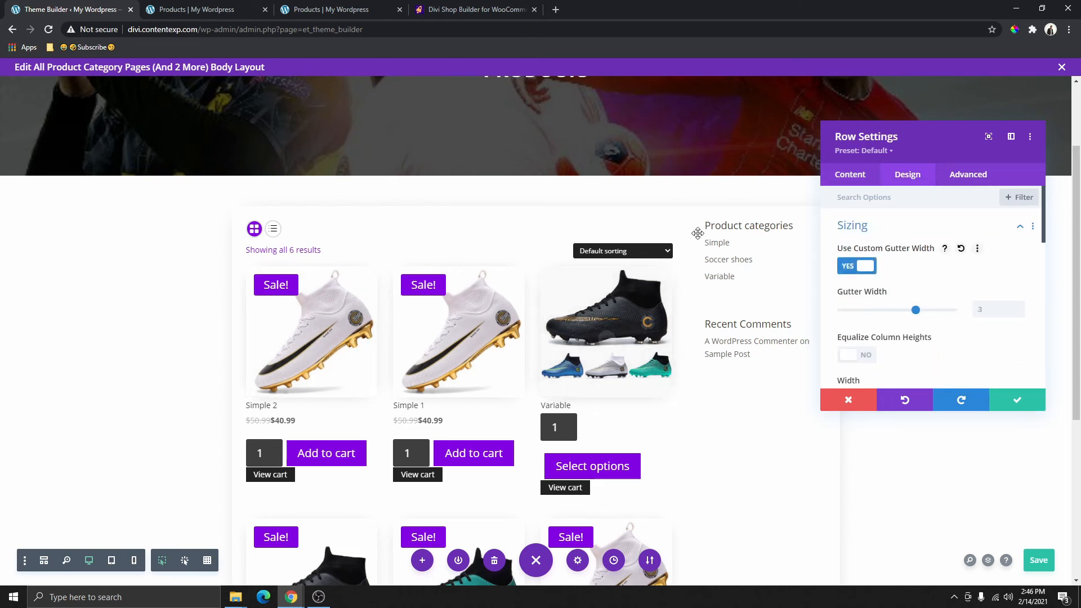
click(1019, 313)
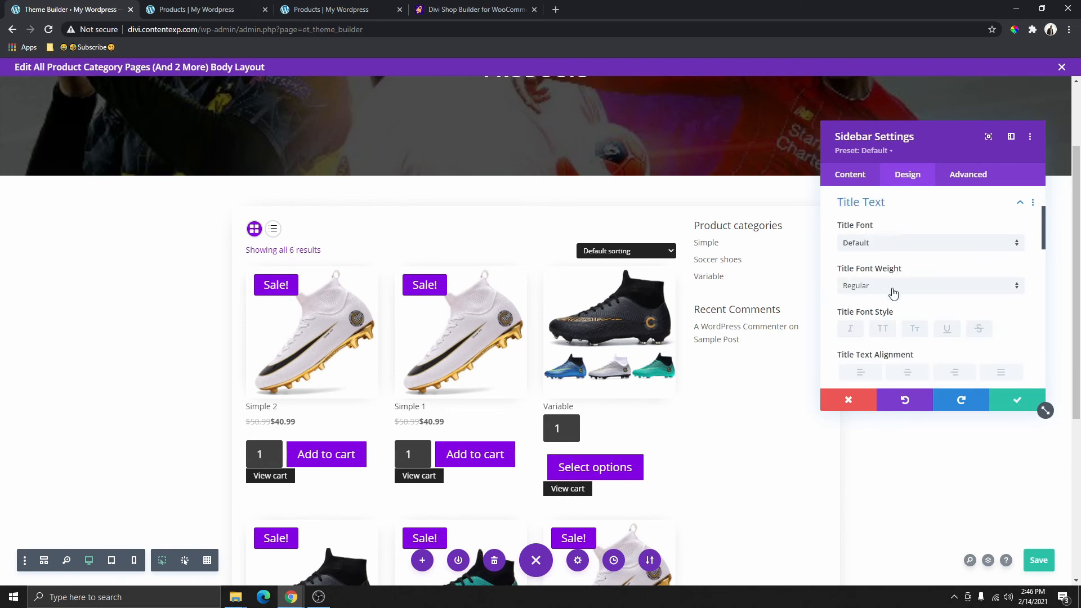
- Set the sidebar module's title text color to purple and look through the remaining title options
scroll(894, 293, down, 1)
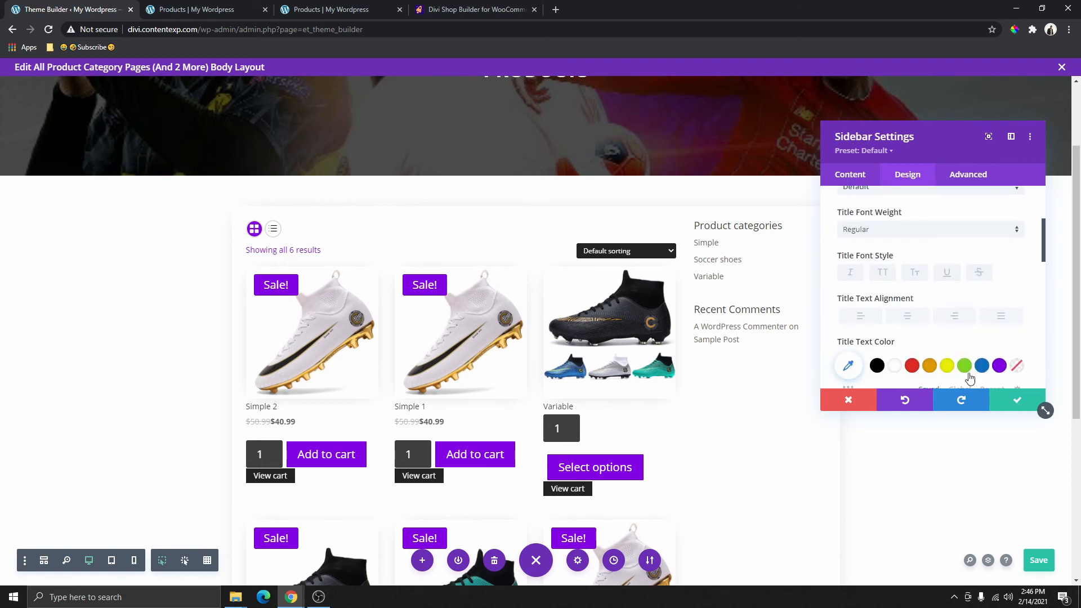
click(1000, 366)
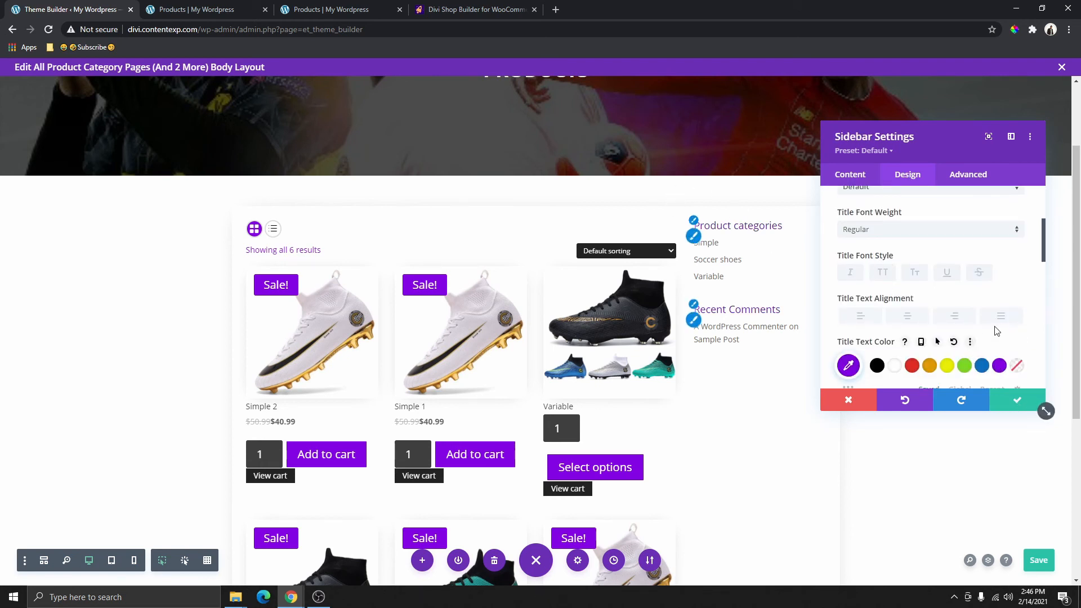
scroll(913, 314, down, 1)
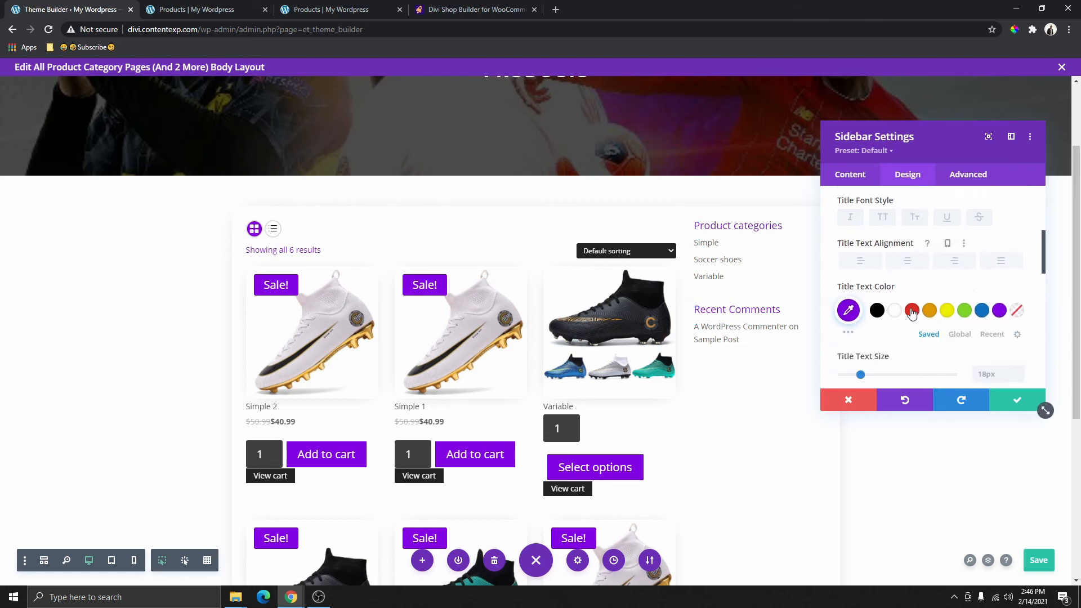
scroll(892, 337, down, 1)
scroll(888, 334, down, 1)
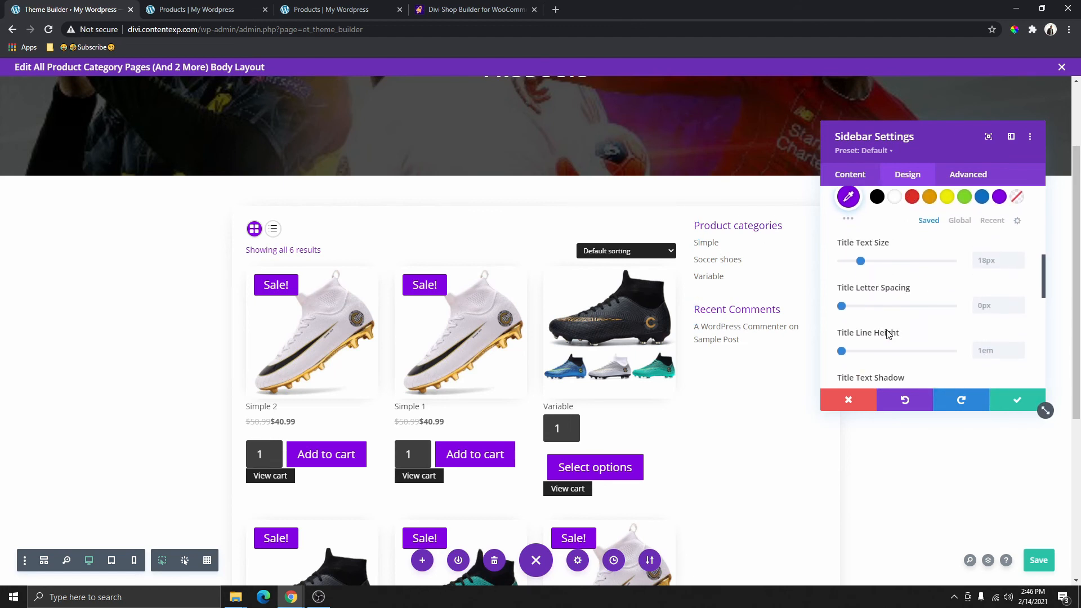
scroll(887, 335, down, 3)
scroll(885, 335, up, 6)
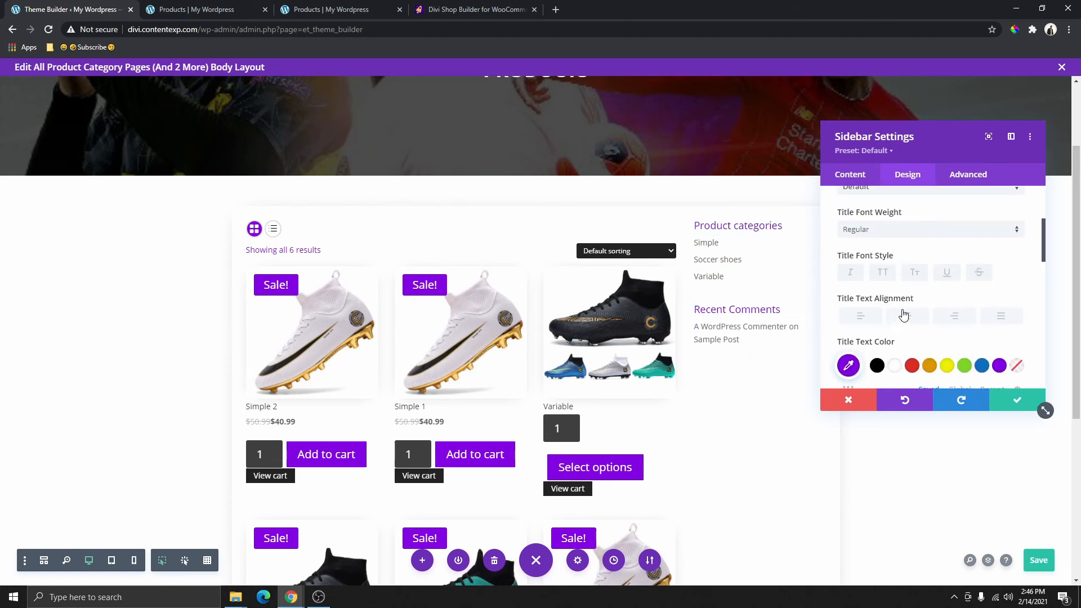
- Try uppercase styling on the sidebar titles, turn it off again, and set their font weight to Semi Bold
click(883, 273)
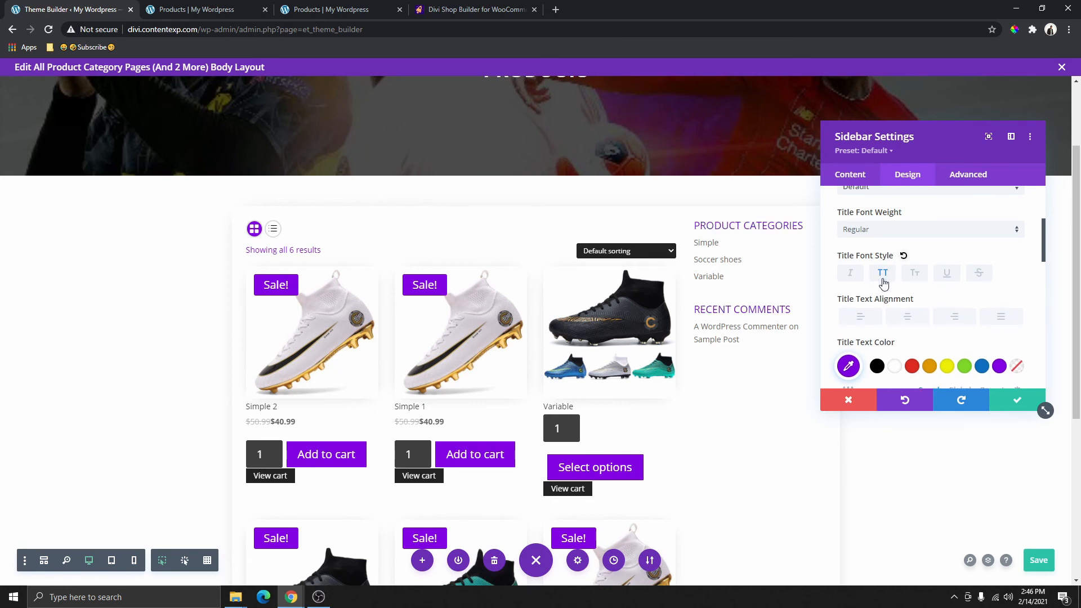
click(884, 275)
click(898, 230)
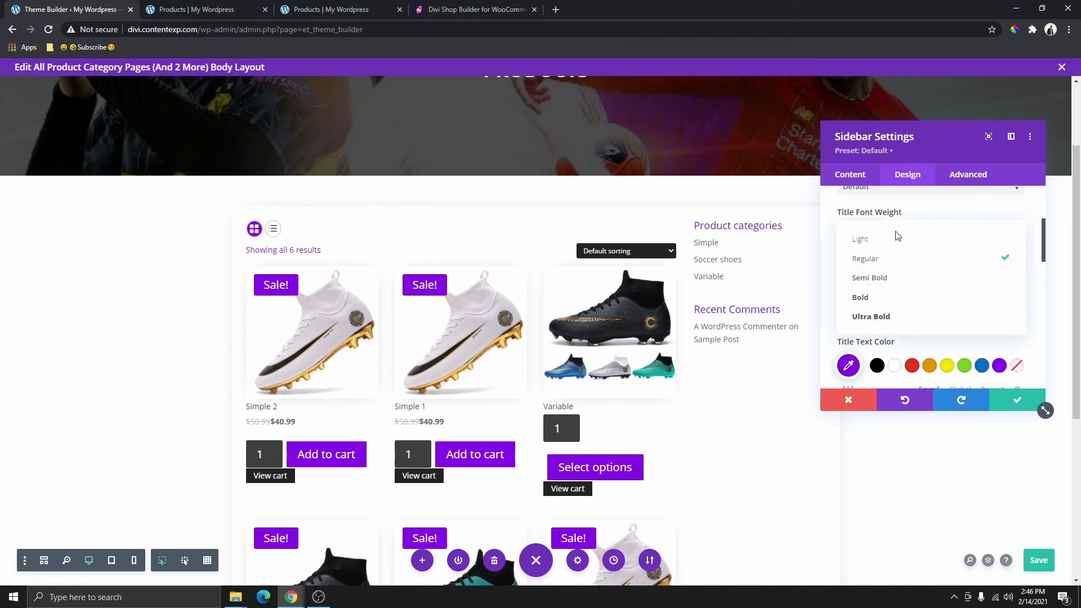
click(879, 278)
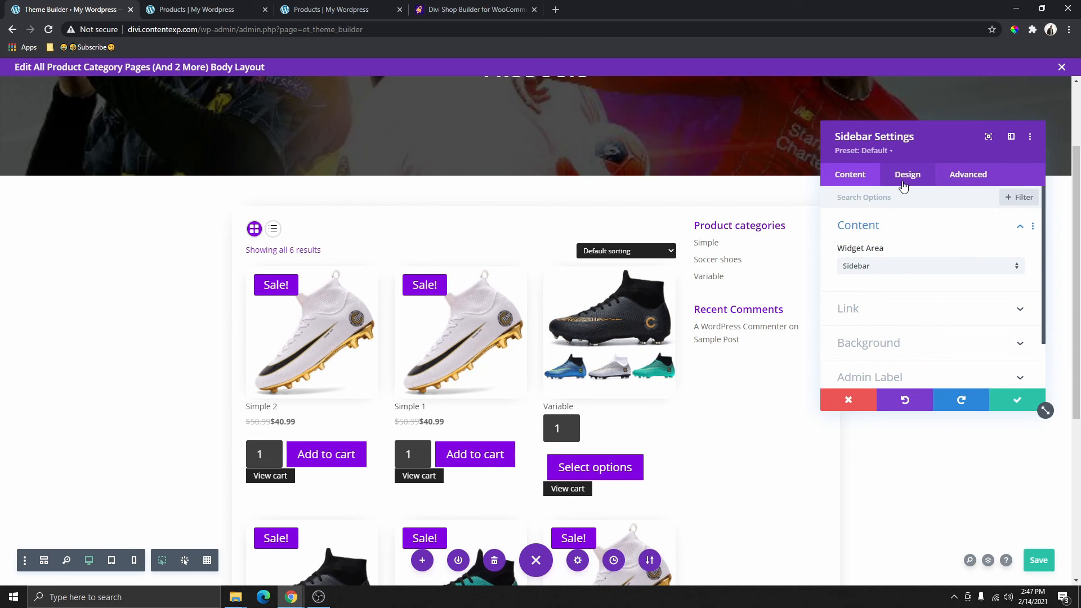
- Enable the border separator in the sidebar module's layout settings
click(904, 186)
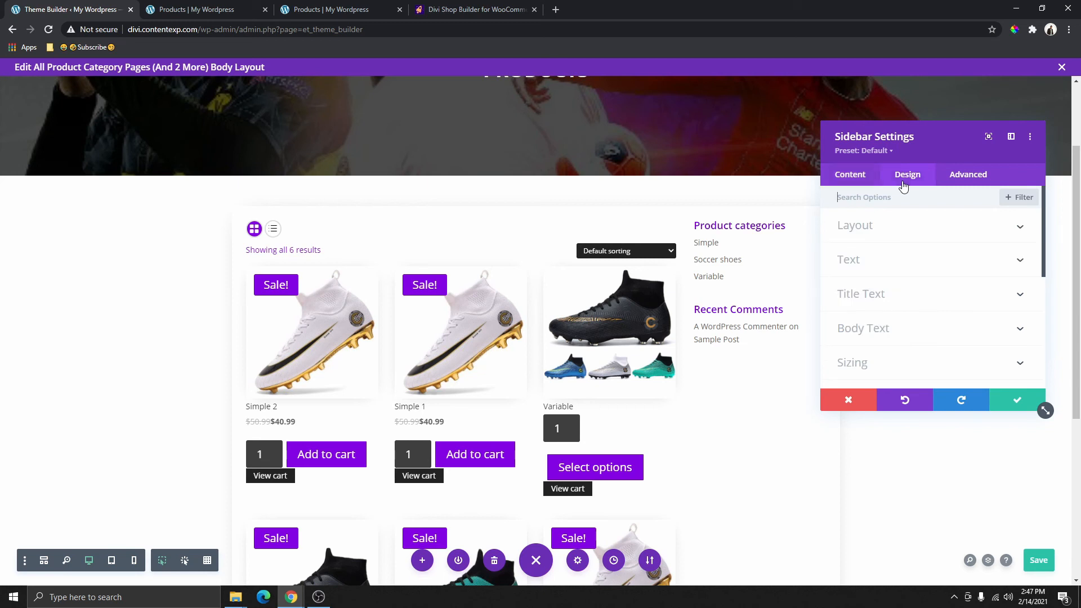
click(880, 230)
click(870, 316)
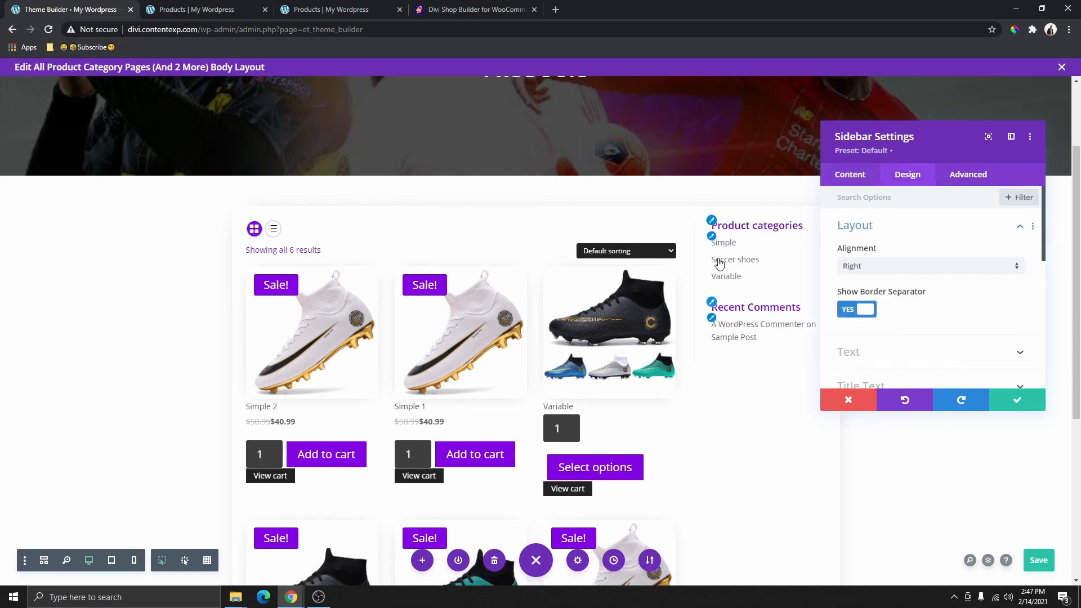
- Set the sidebar's body text color to black and save the layout
scroll(1040, 403, down, 5)
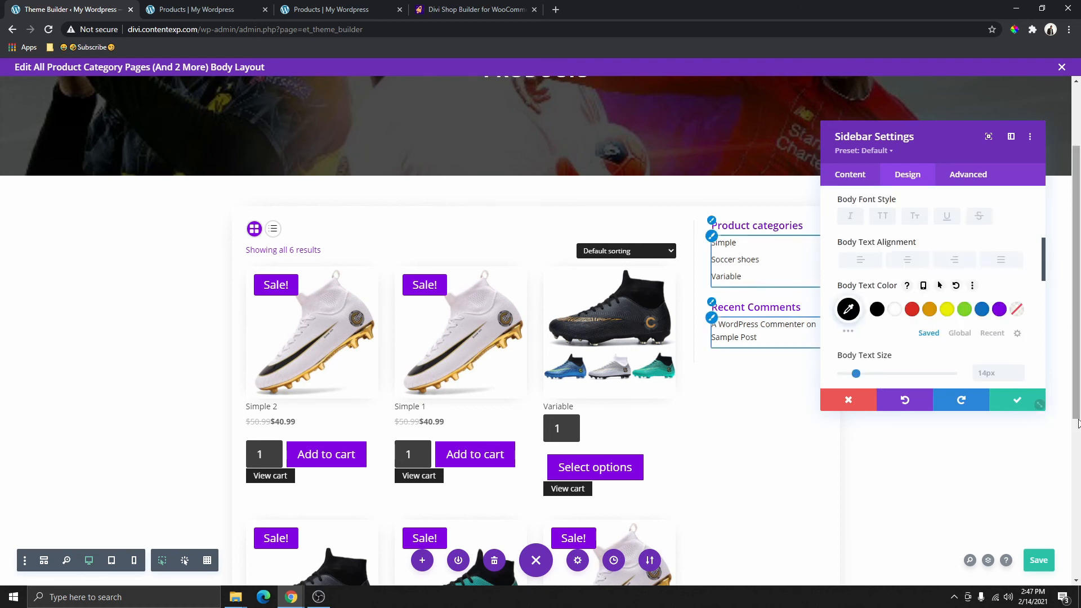
click(1039, 402)
click(1039, 561)
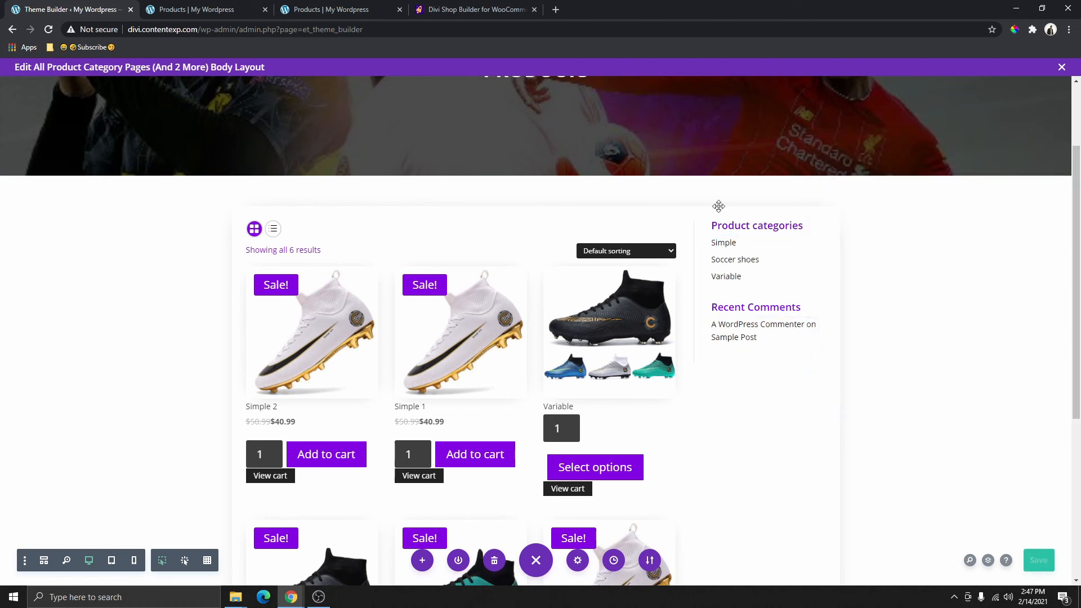
- Check the sidebar and row styling on the finished shop page against the layout being edited
click(227, 6)
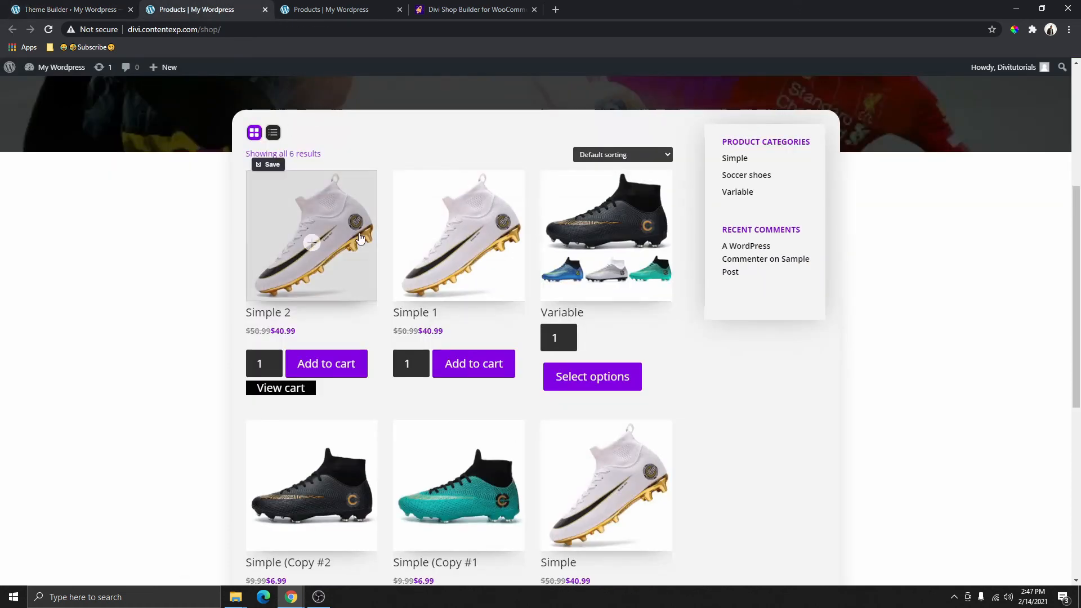
scroll(442, 143, down, 3)
scroll(482, 219, up, 4)
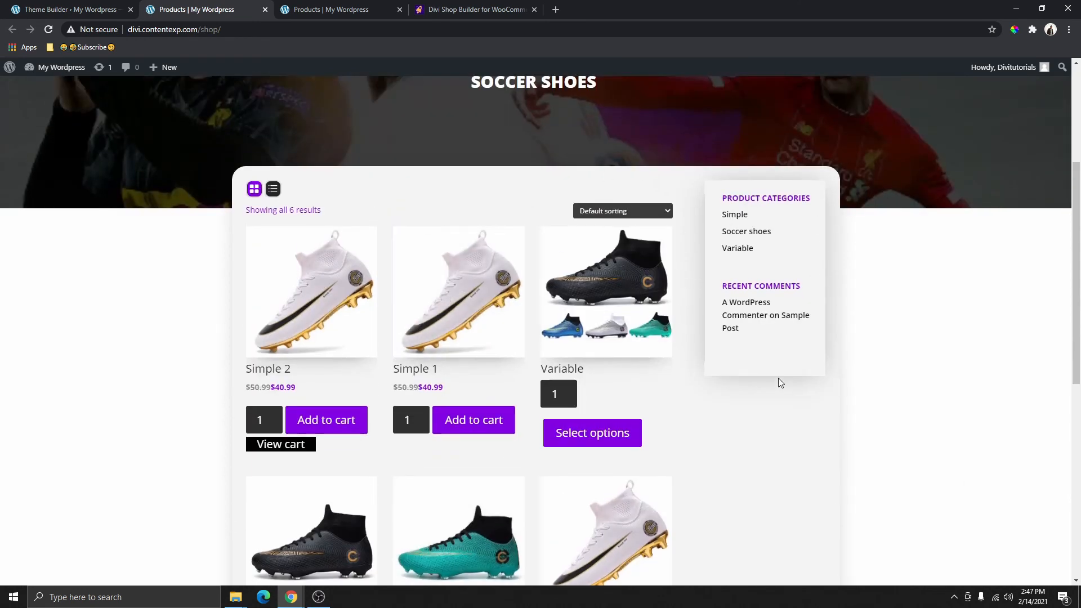
key(ctrl+Page_Up)
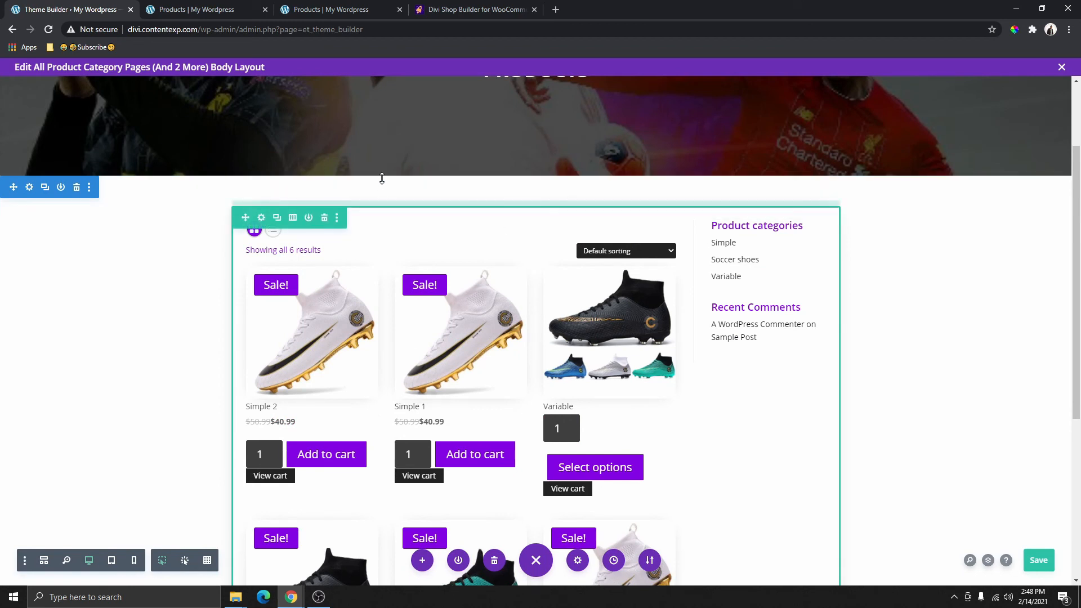
- Set the shop row's top margin to -150px so the row overlaps the header section
drag(382, 178, 387, 125)
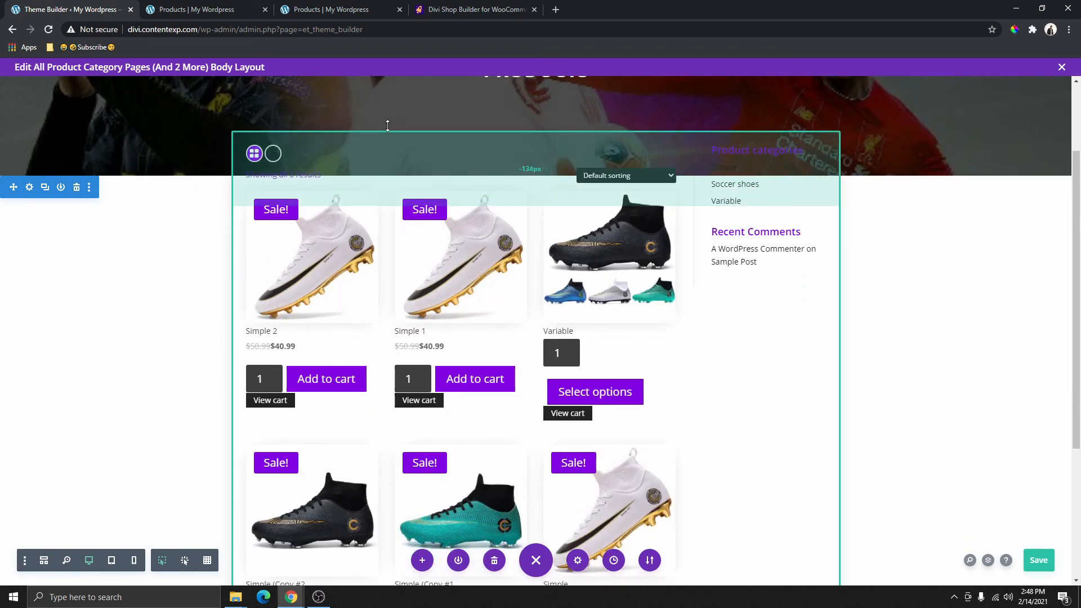
key(ctrl+z)
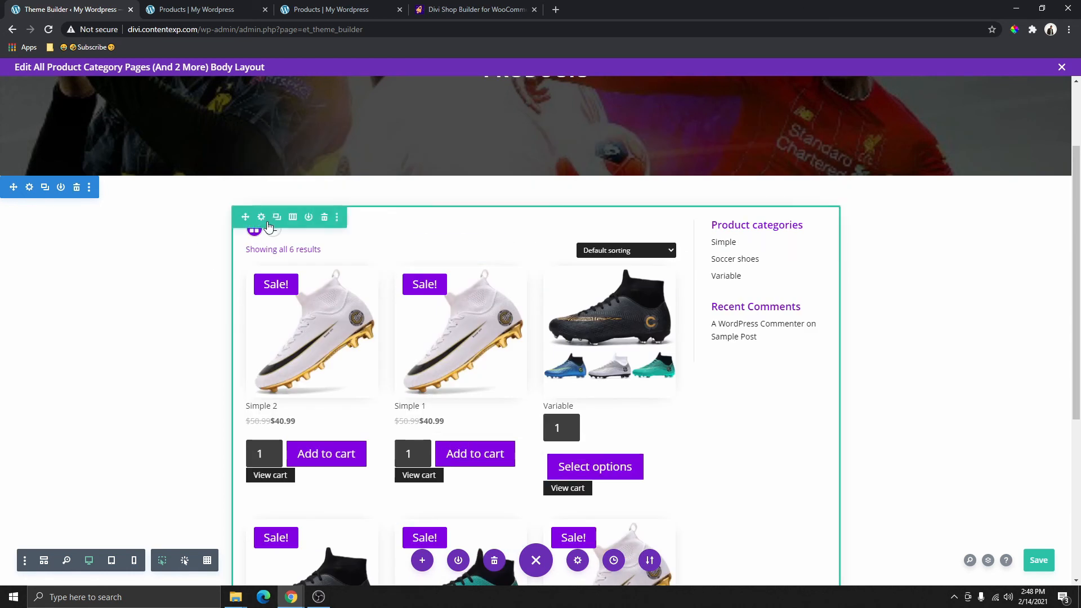
click(292, 219)
click(907, 174)
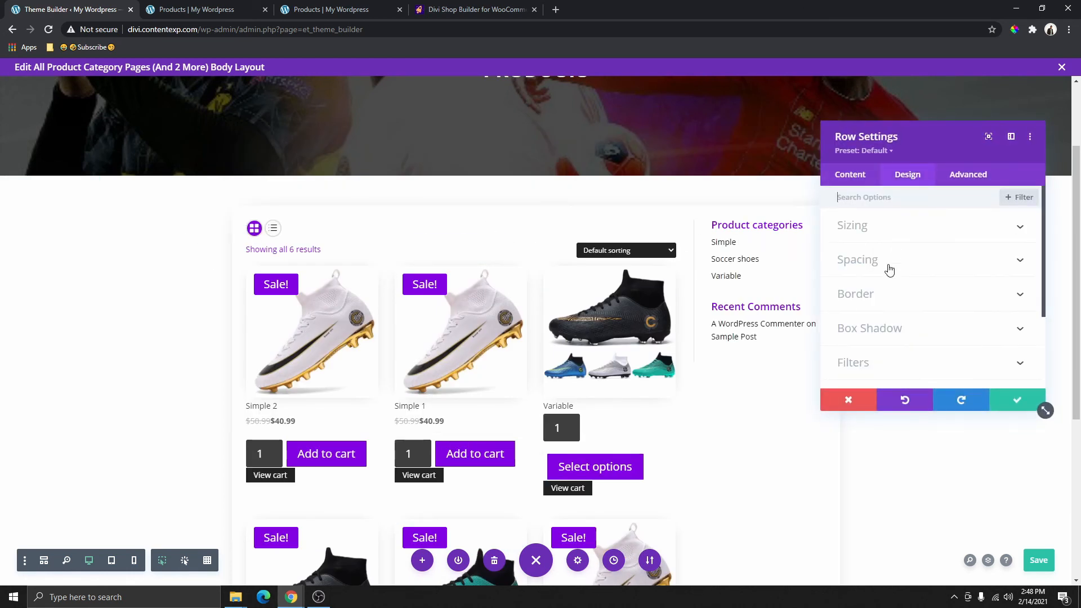
click(888, 265)
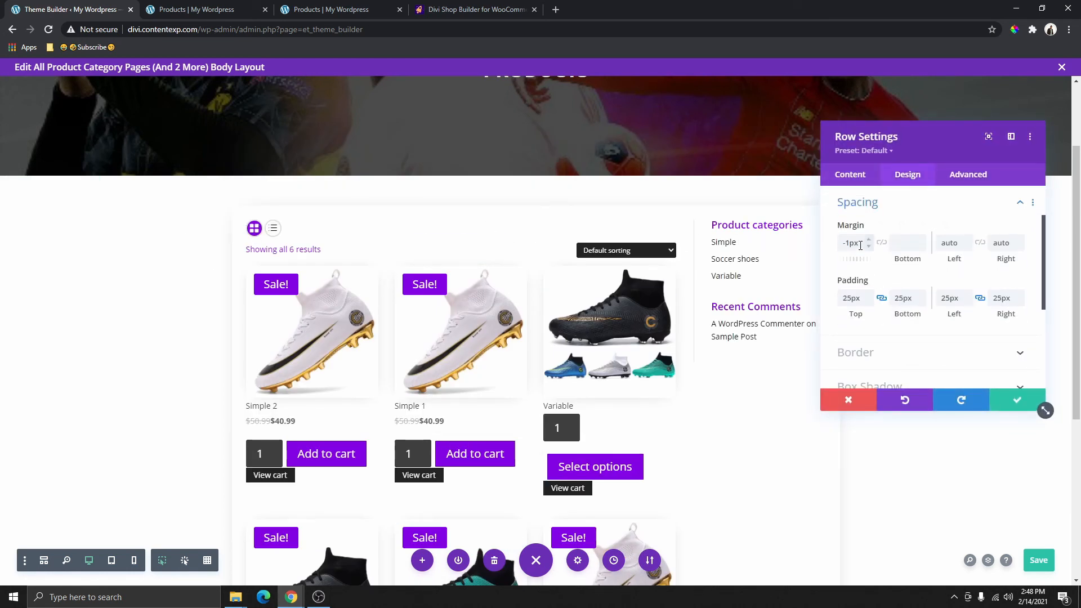
drag(861, 246, 843, 244)
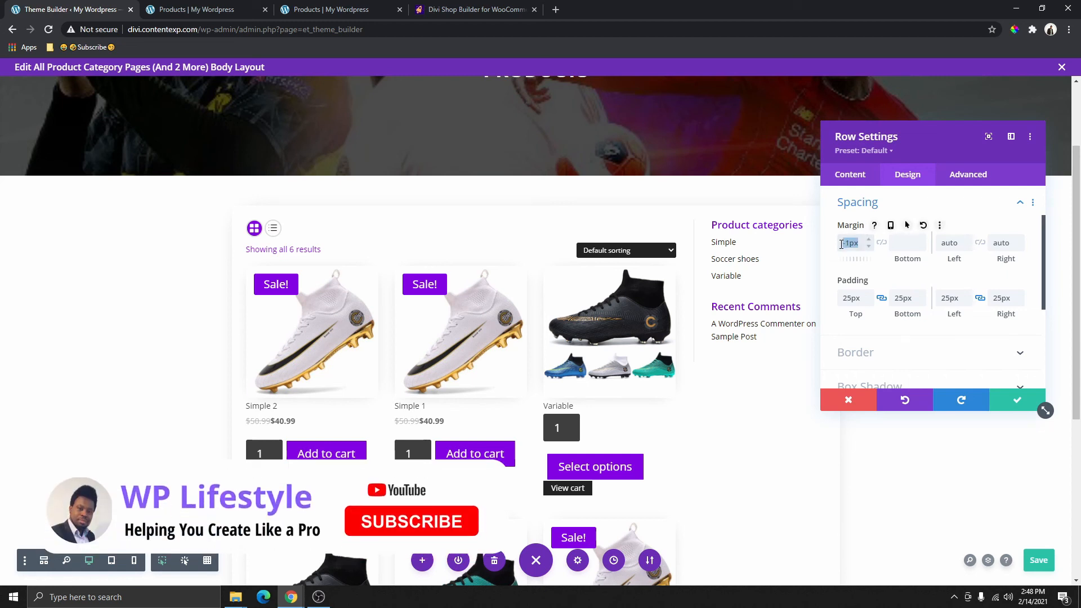
key(BackSpace)
text(-150px)
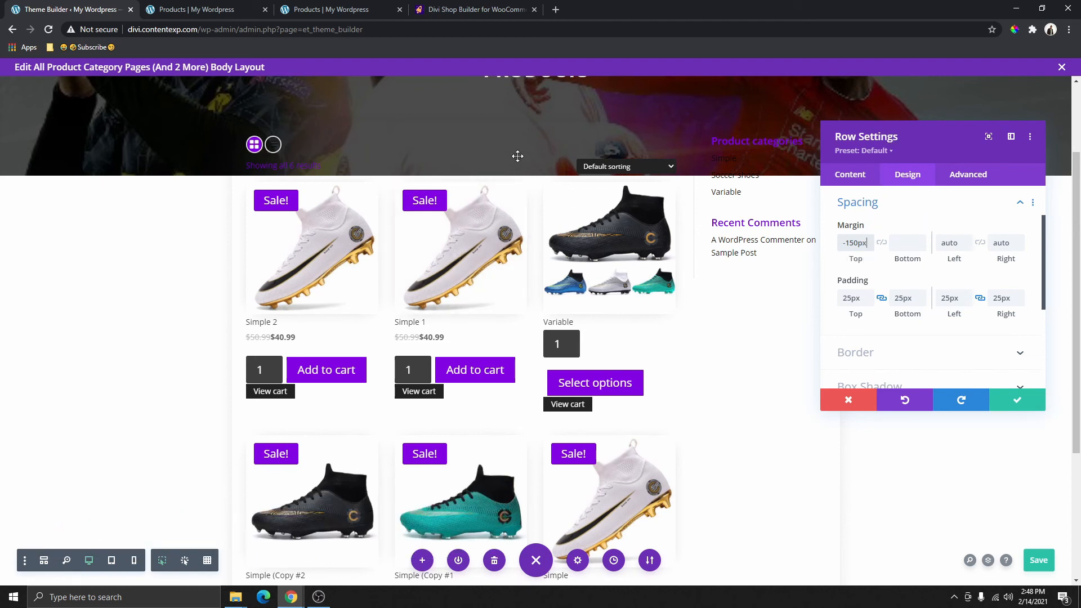
- Give the shop row a white background color and save the layout
click(851, 176)
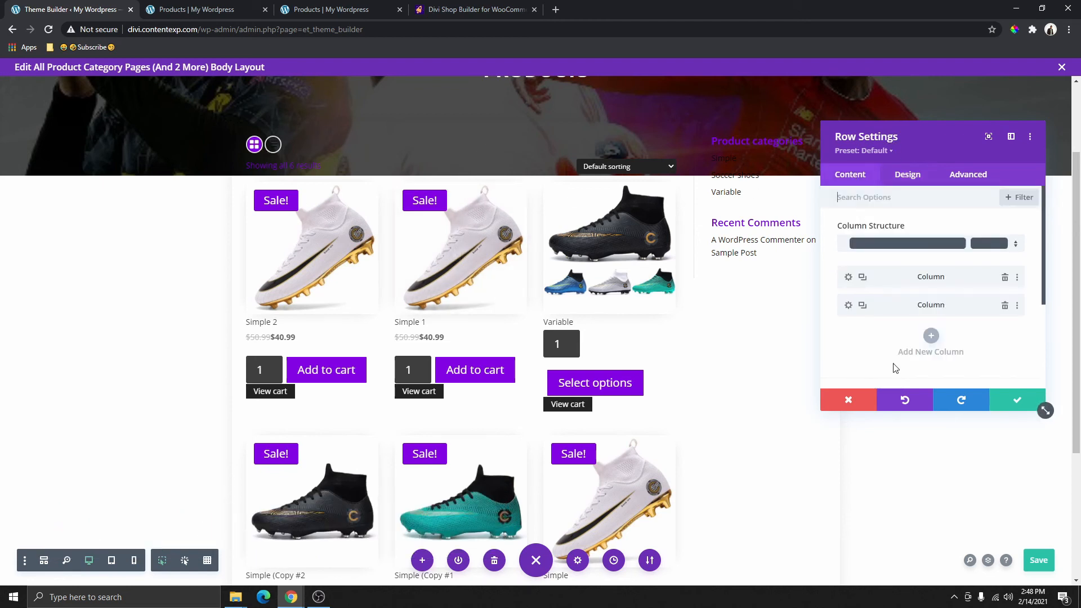
scroll(890, 316, down, 3)
click(894, 309)
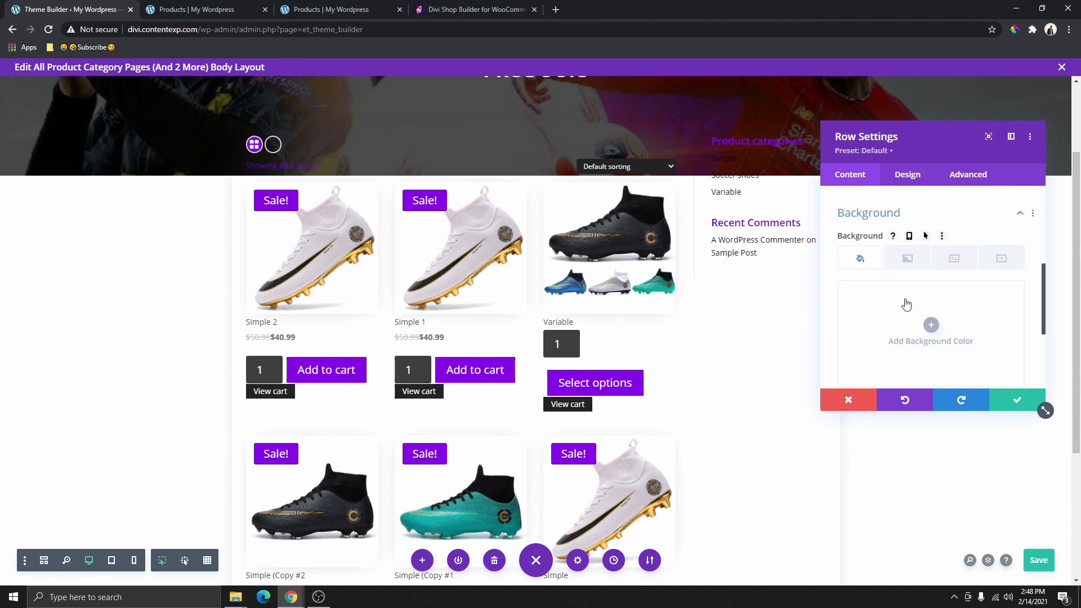
click(898, 313)
click(894, 254)
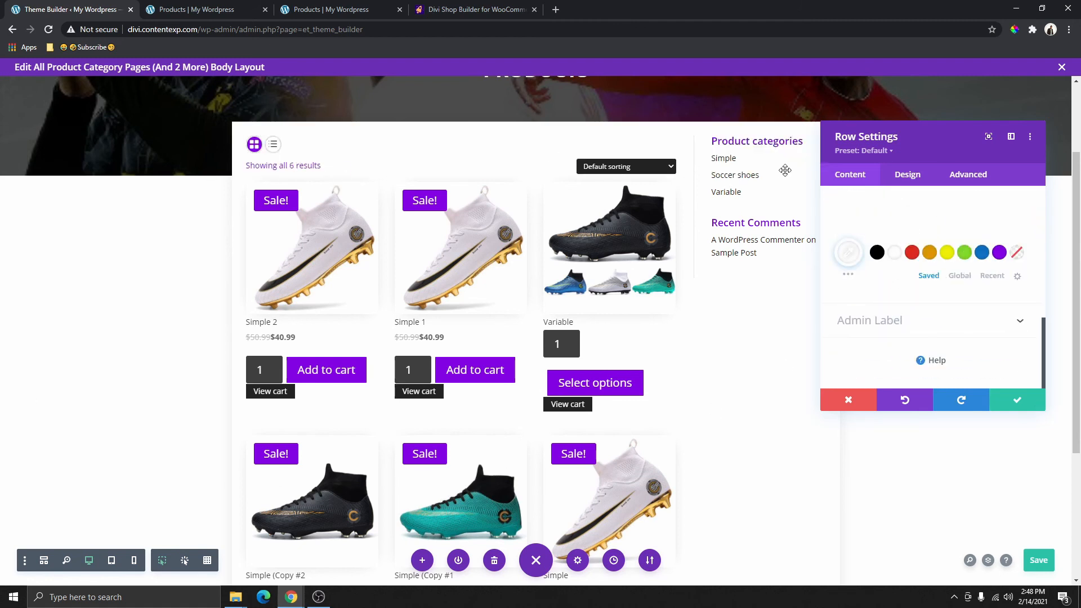
drag(905, 145, 949, 227)
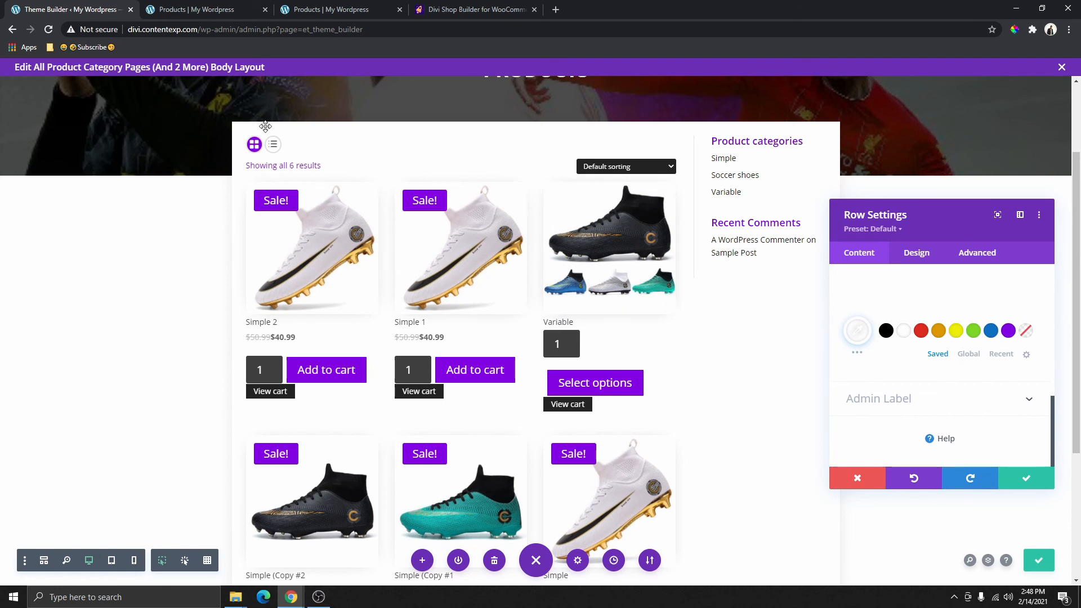
- Set the shop row's bottom margin to 100px and check the spacing below it
scroll(220, 220, down, 3)
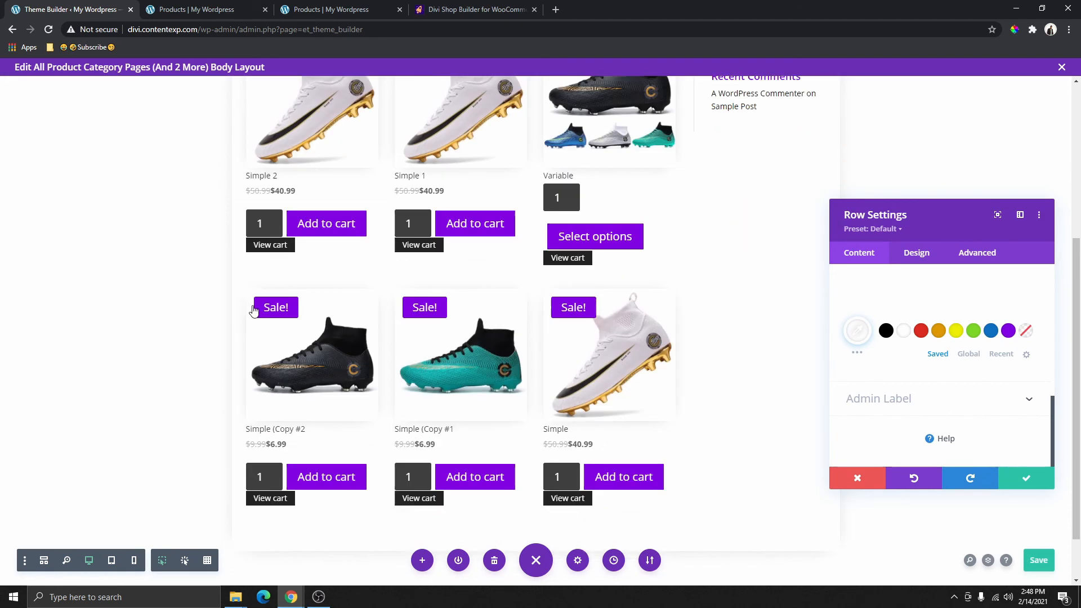
scroll(263, 239, up, 2)
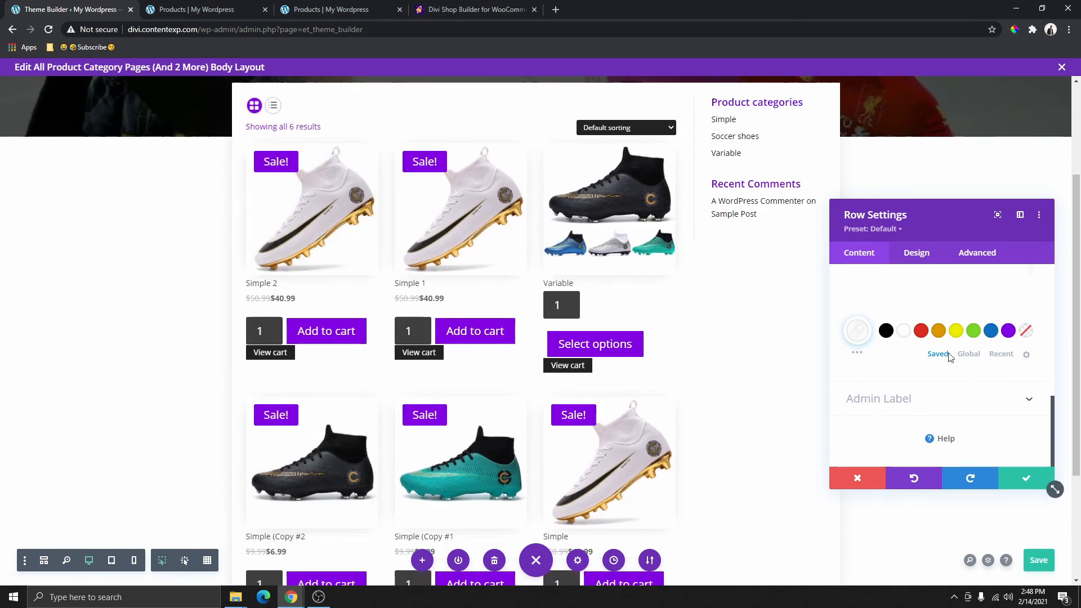
click(919, 254)
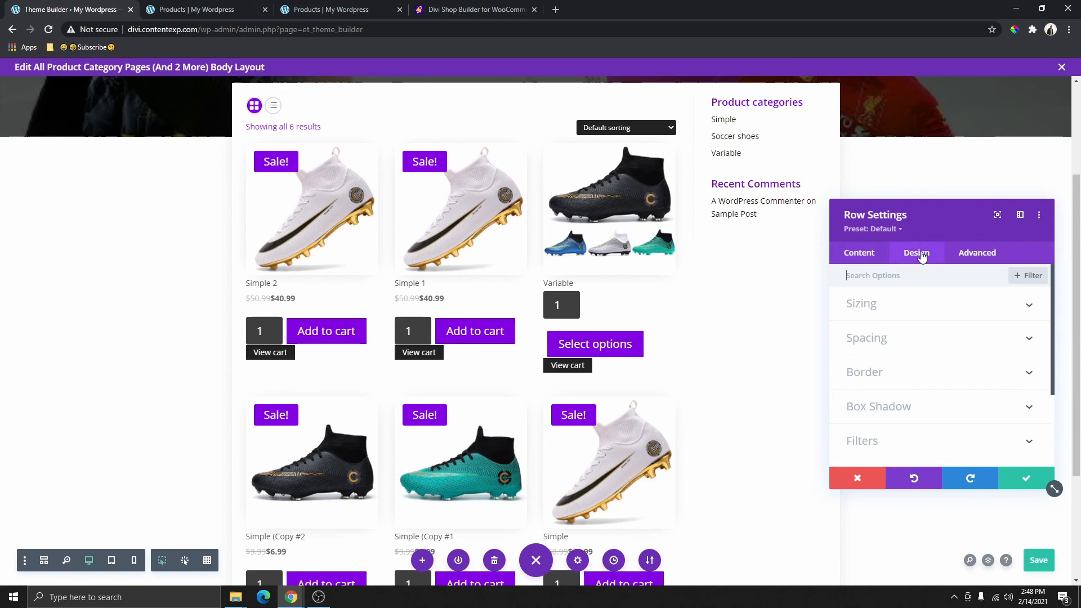
click(900, 346)
scroll(928, 374, down, 2)
scroll(930, 355, up, 2)
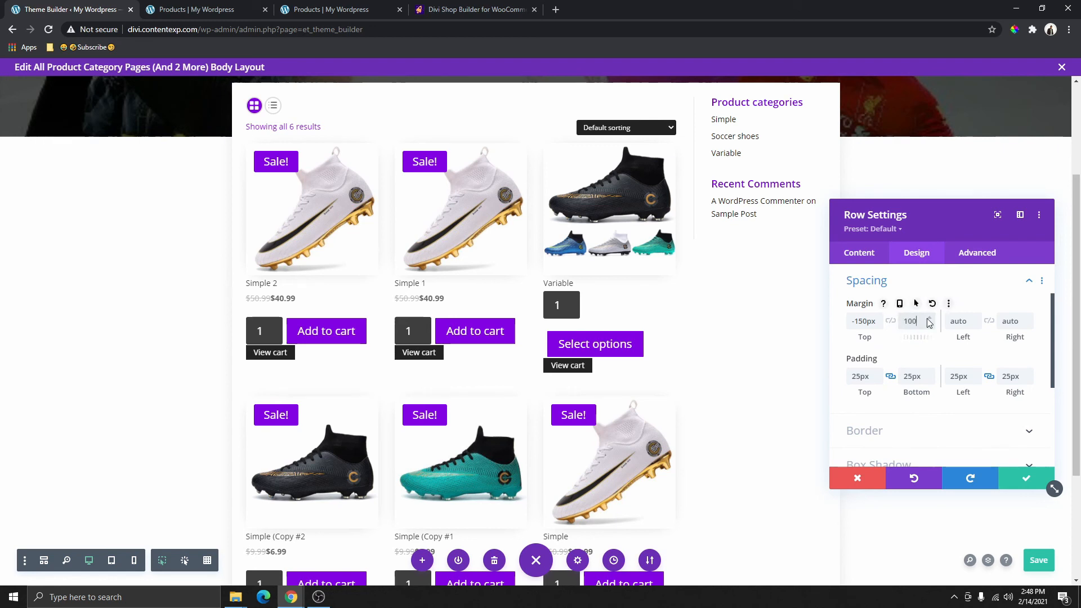
scroll(490, 323, down, 4)
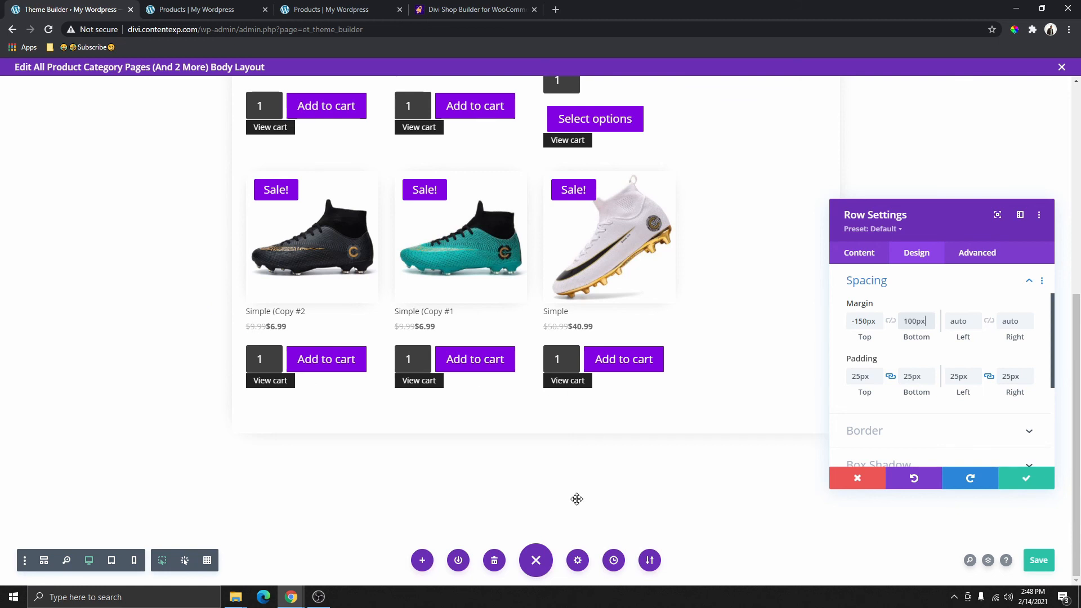
scroll(901, 383, up, 6)
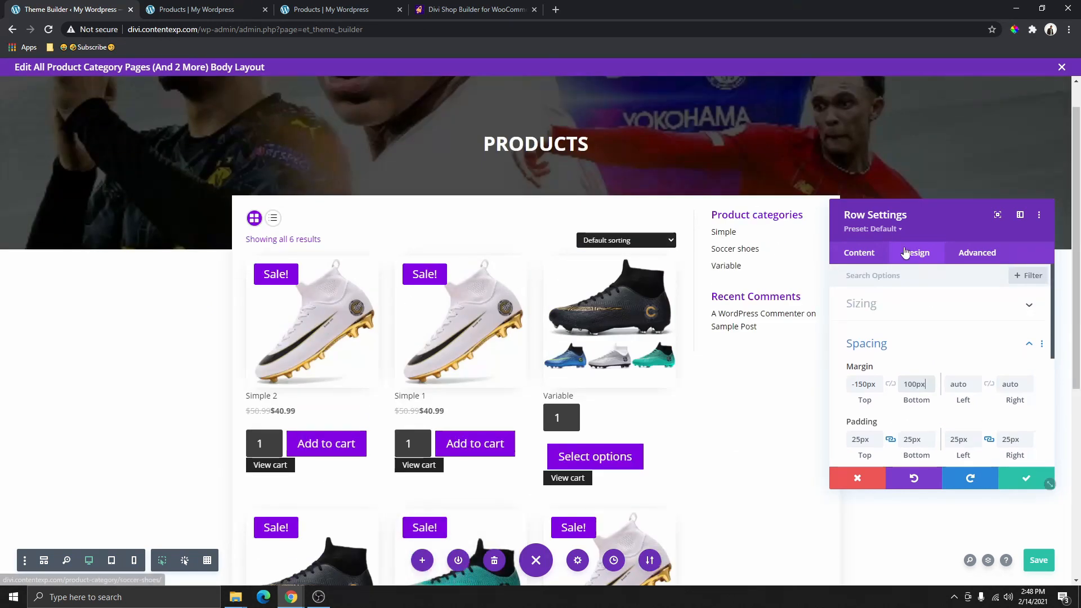
- Round all four corners of the shop row to 25px, apply the row settings and save the layout
scroll(903, 301, down, 5)
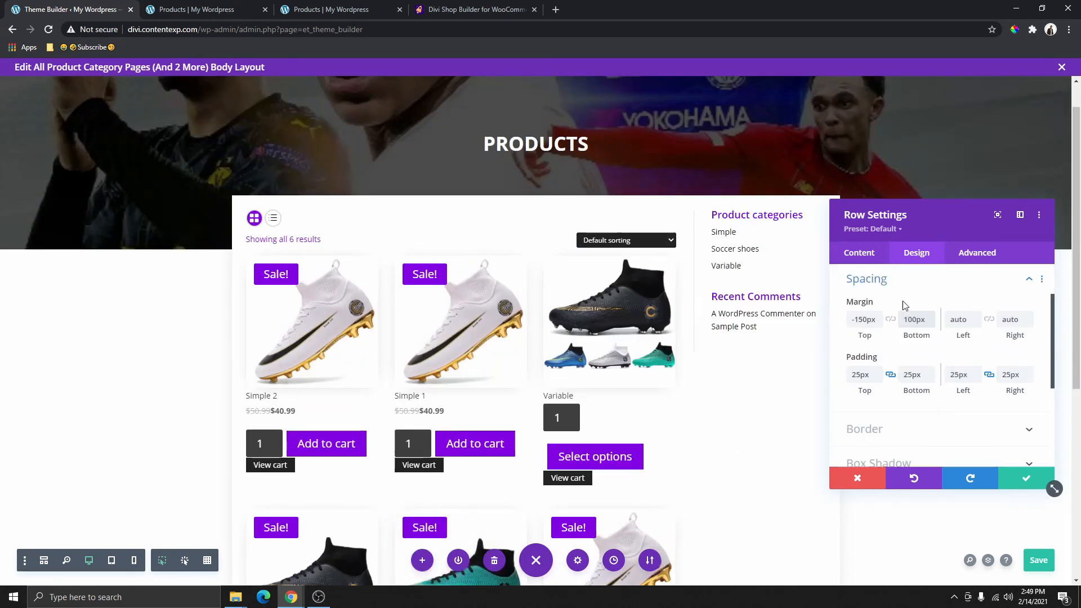
scroll(913, 357, up, 5)
scroll(903, 332, down, 5)
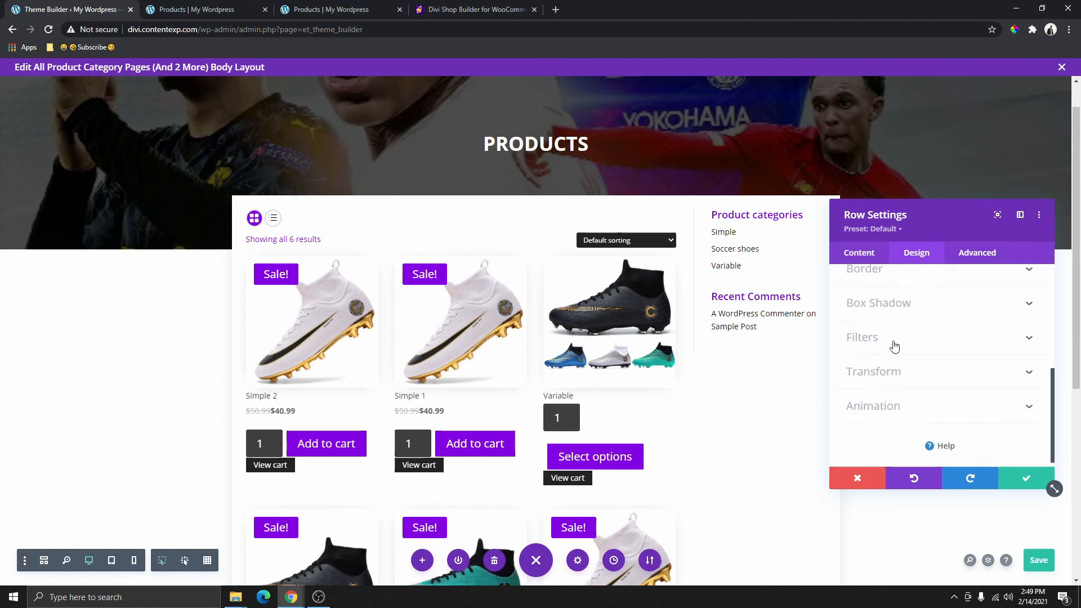
click(891, 282)
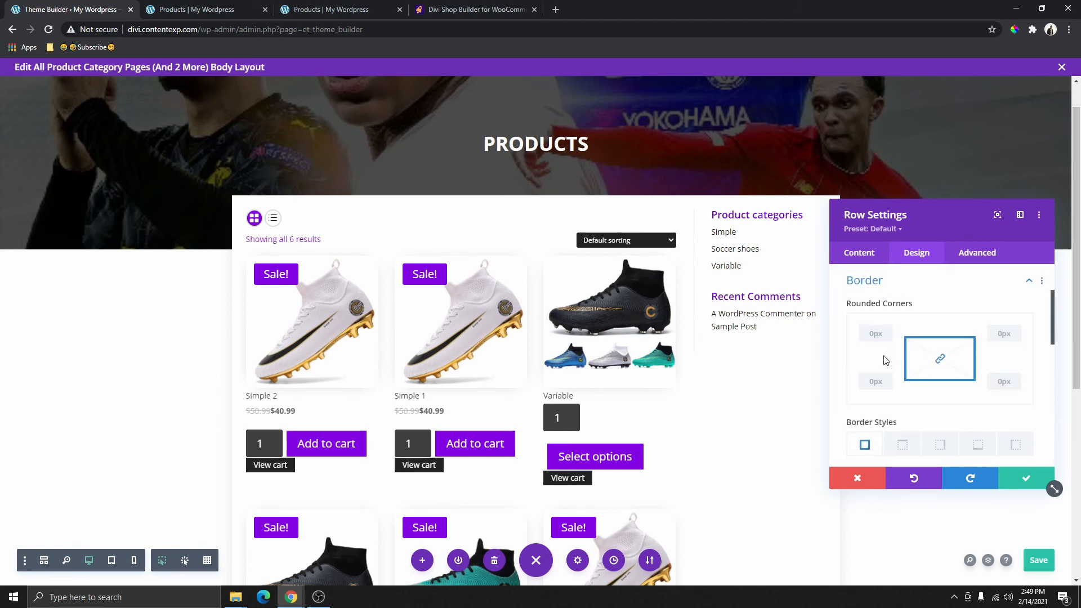
click(939, 363)
click(940, 359)
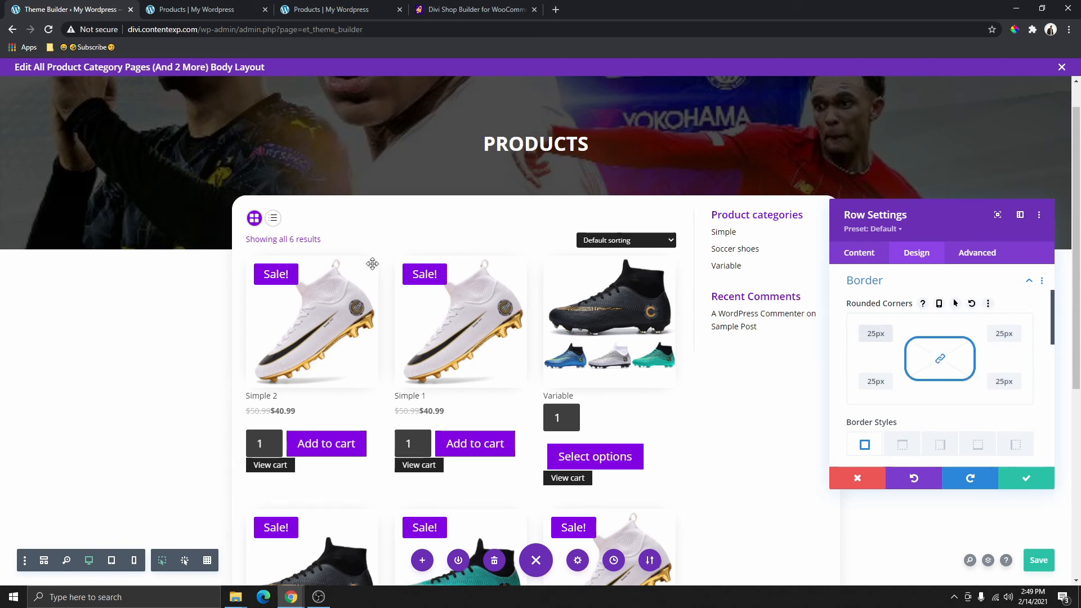
scroll(398, 238, down, 6)
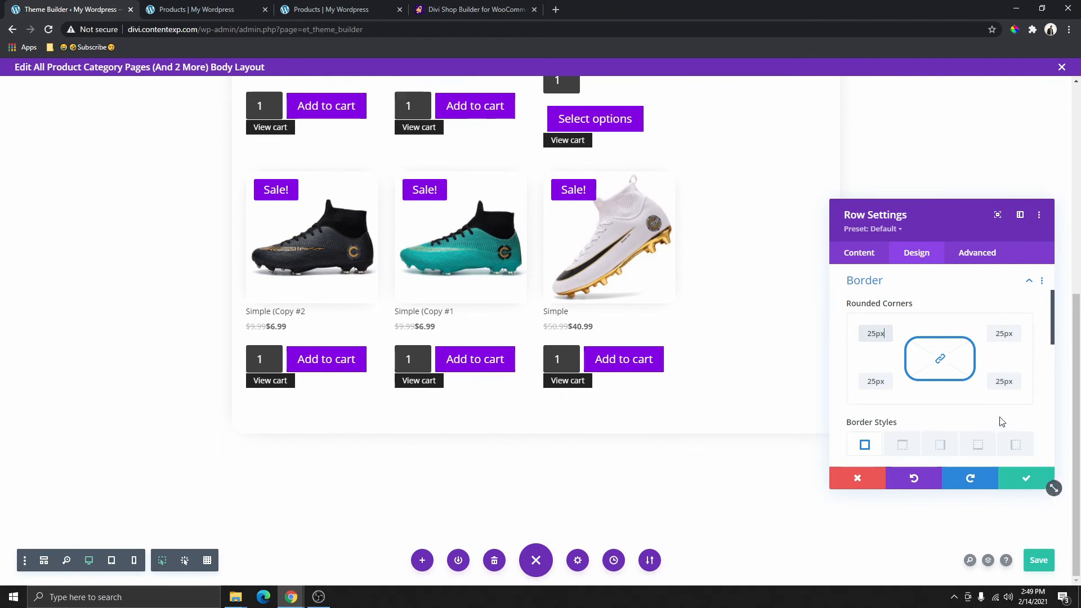
scroll(576, 304, up, 6)
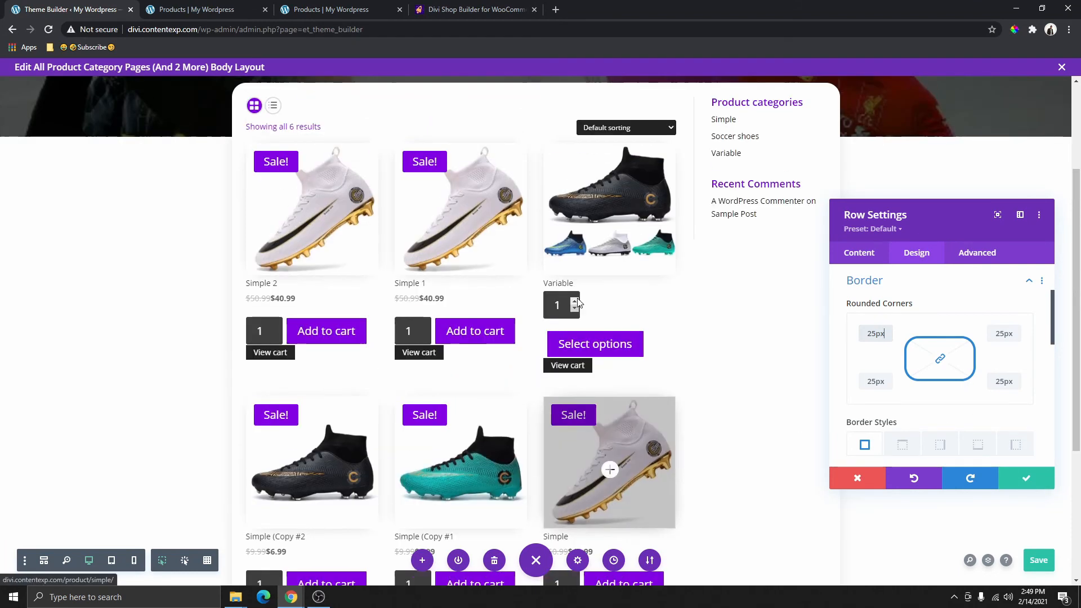
click(1026, 478)
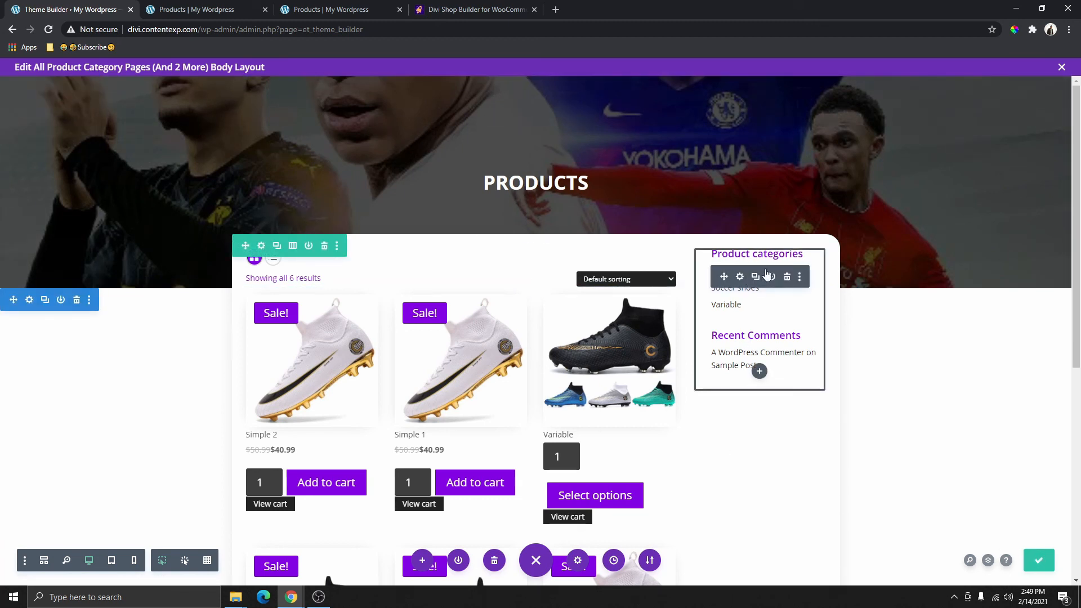
- Compare the sidebar on the finished shop page with the one on the default, unstyled shop page
click(188, 10)
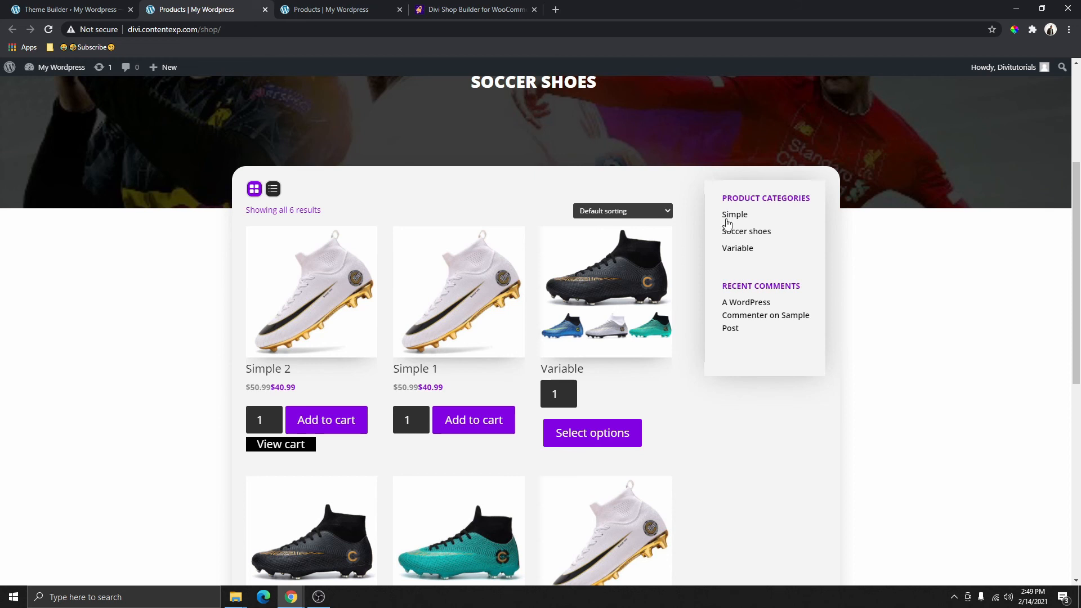
scroll(729, 254, down, 4)
scroll(736, 333, up, 6)
click(330, 12)
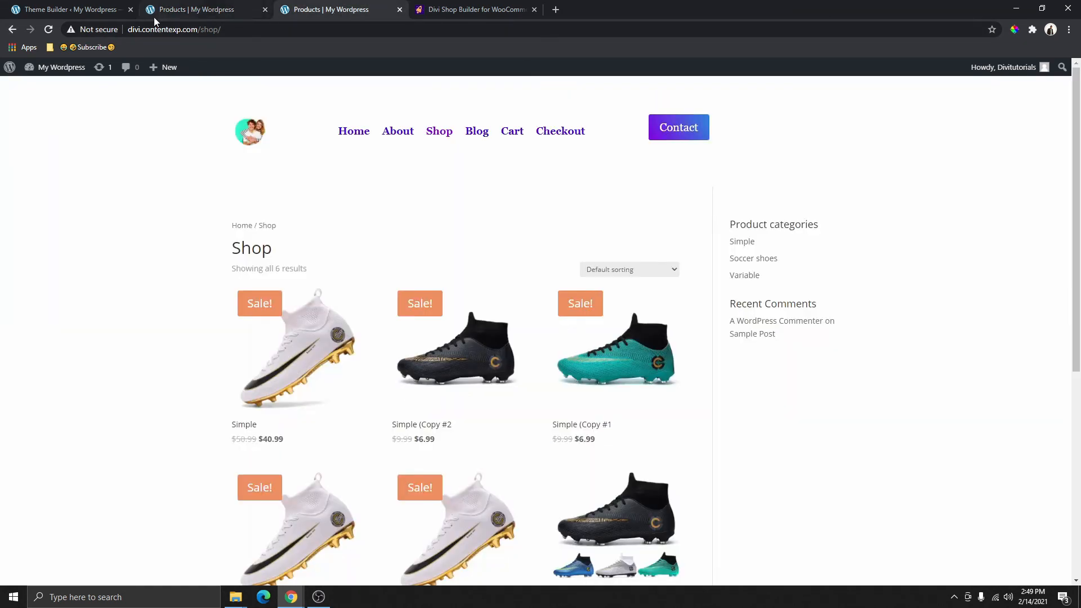
click(85, 10)
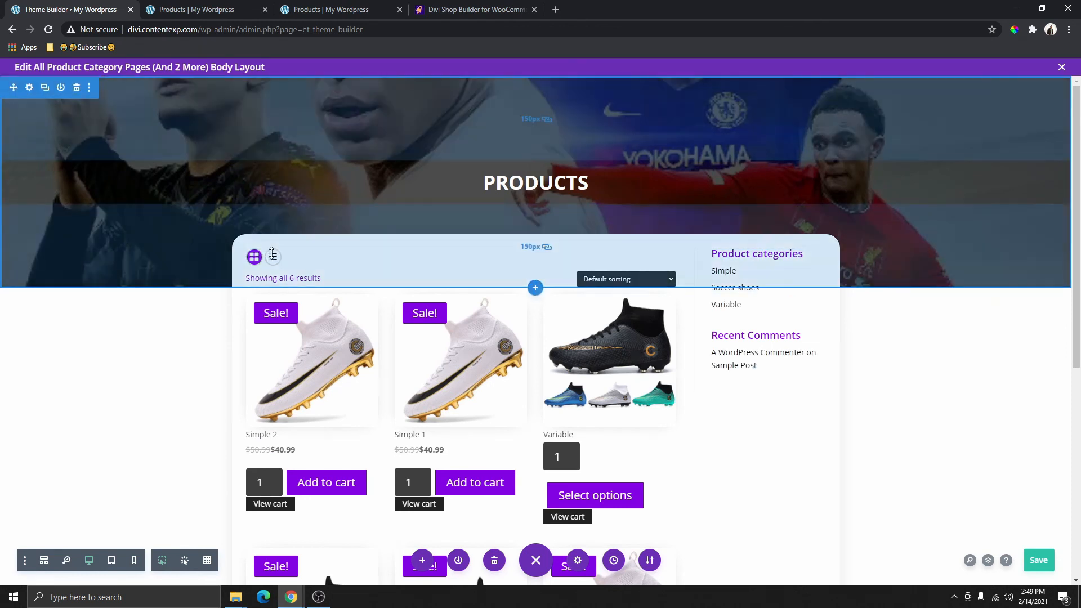
- Apply the first box shadow preset to the row's second column, which holds the sidebar
click(261, 246)
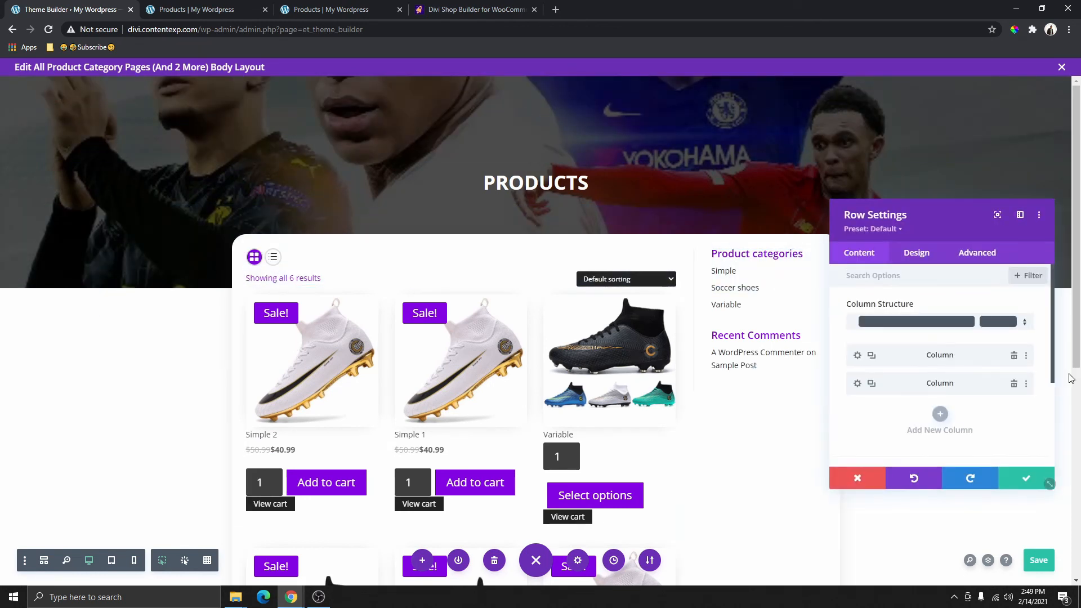
click(857, 384)
click(917, 252)
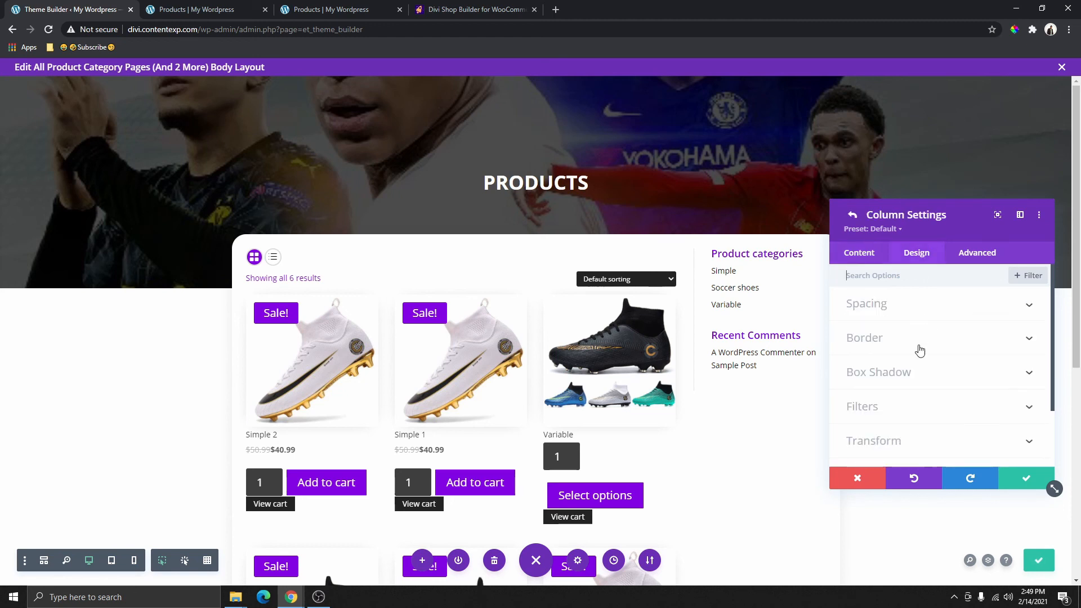
click(899, 376)
click(916, 334)
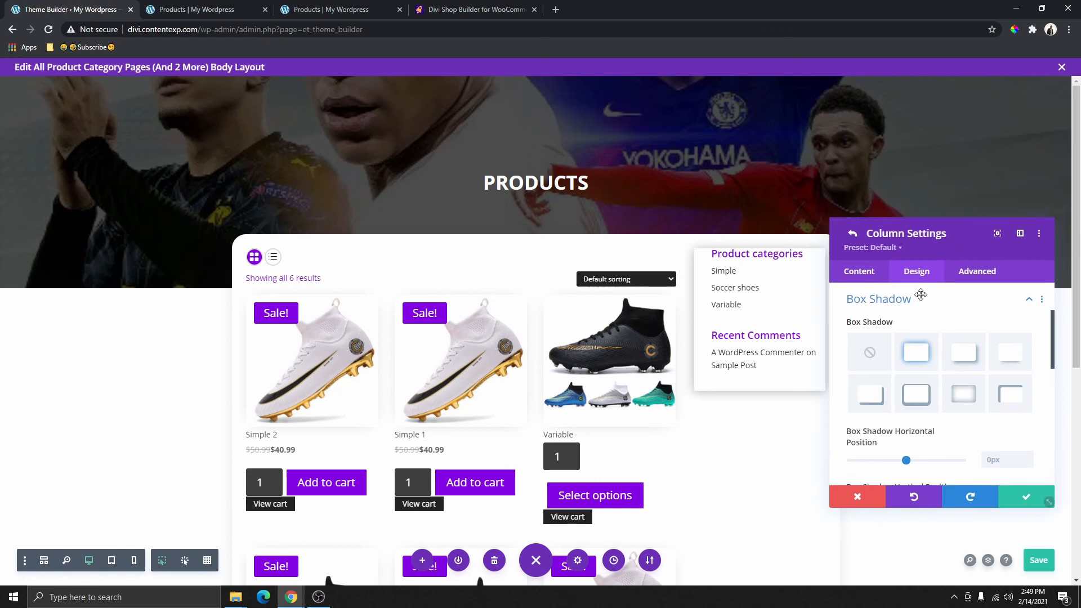
drag(901, 214, 349, 301)
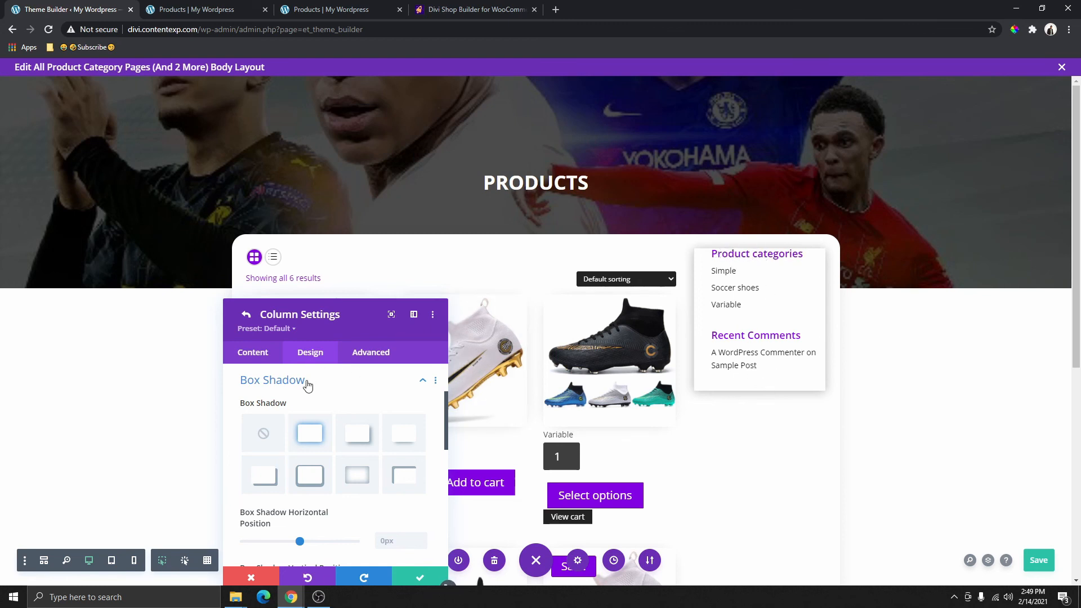
- Set the sidebar column's top padding to 25px
scroll(307, 385, up, 2)
click(290, 407)
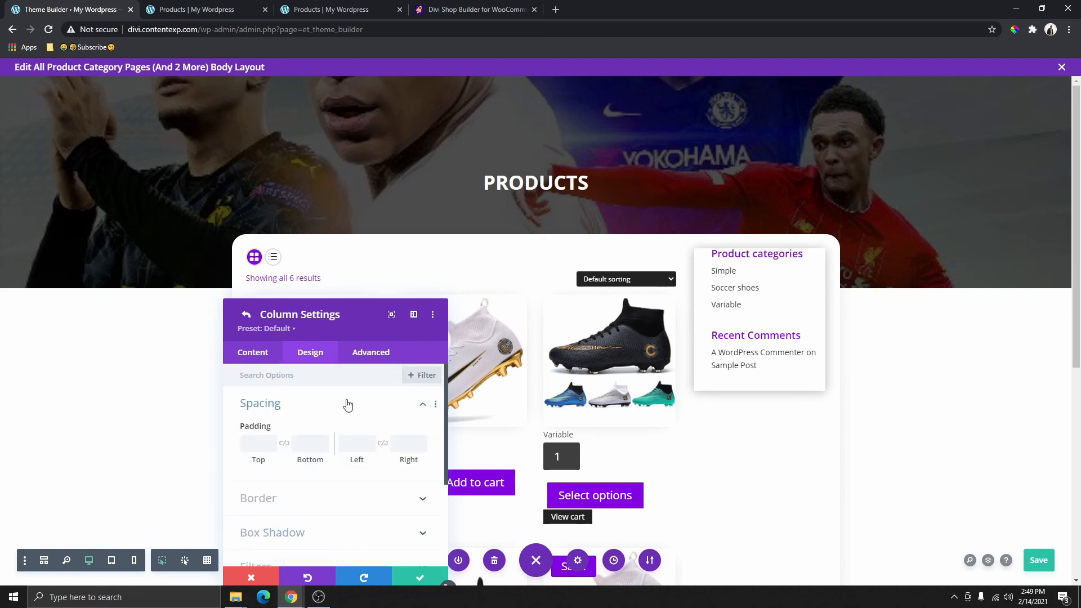
click(258, 443)
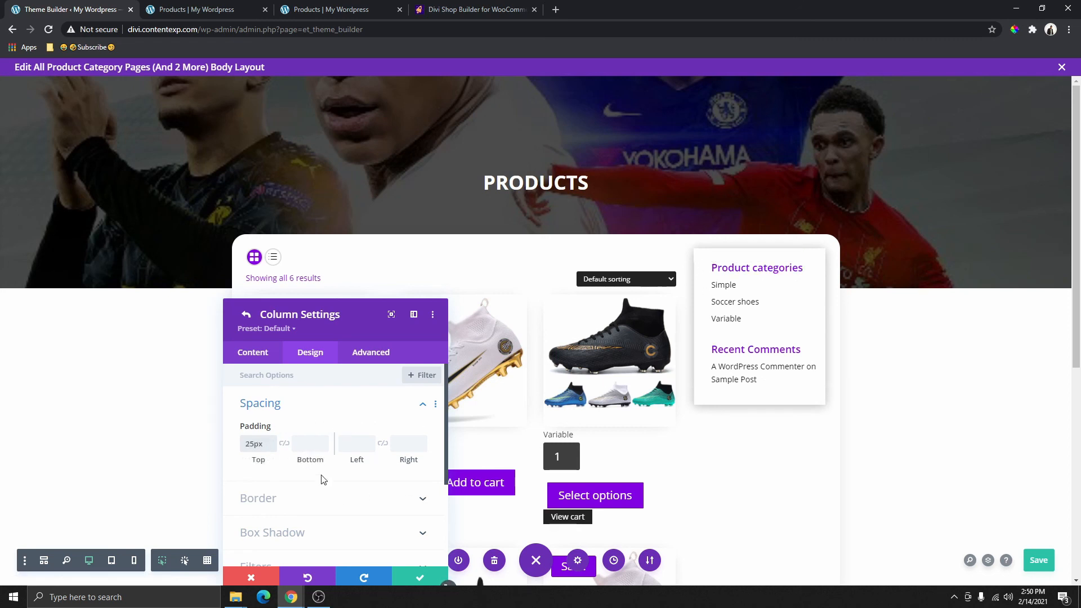
- Set the sidebar column's bottom padding to 25px and its left and right padding to 15px
click(313, 446)
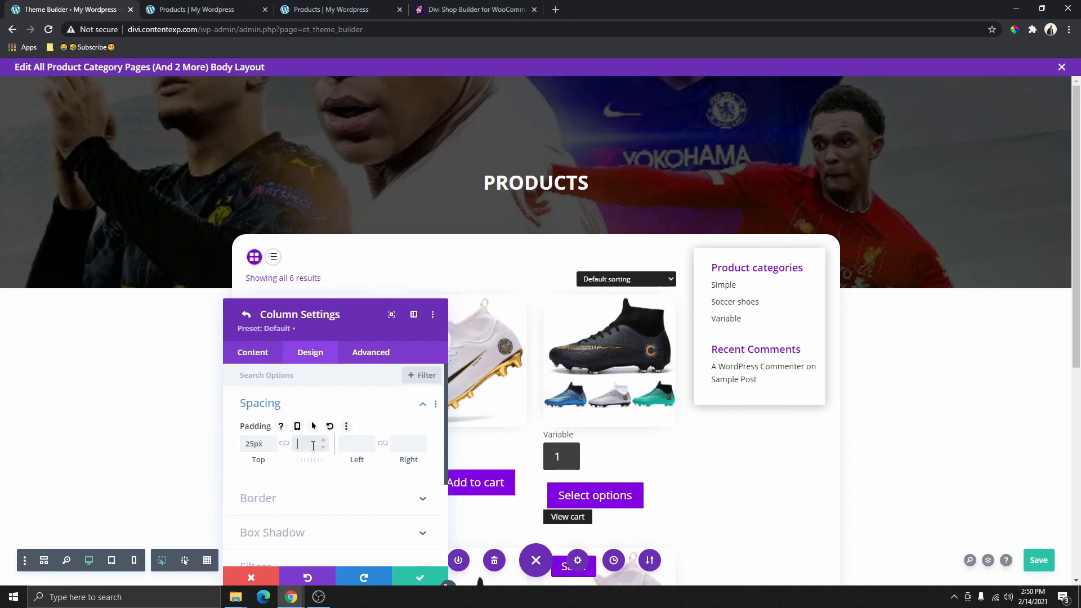
text(25px)
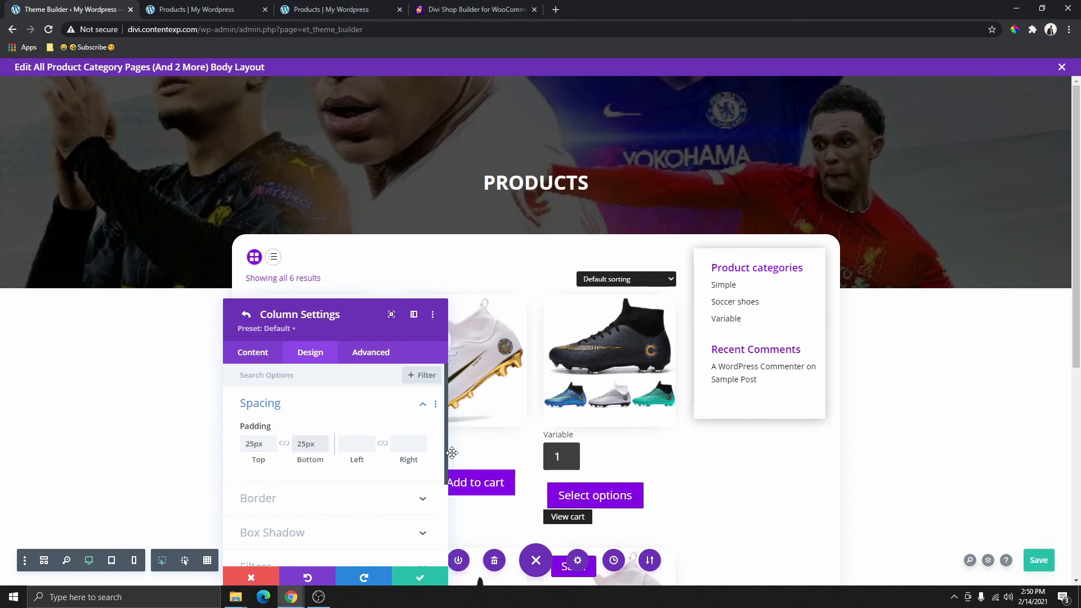
click(355, 444)
text(15px)
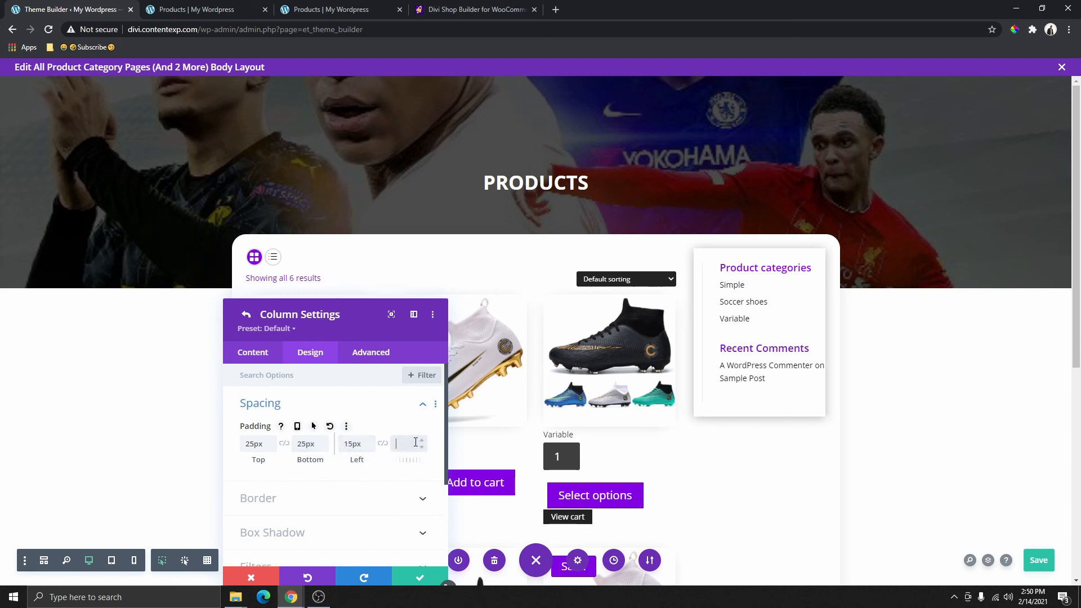
click(416, 443)
text(15px)
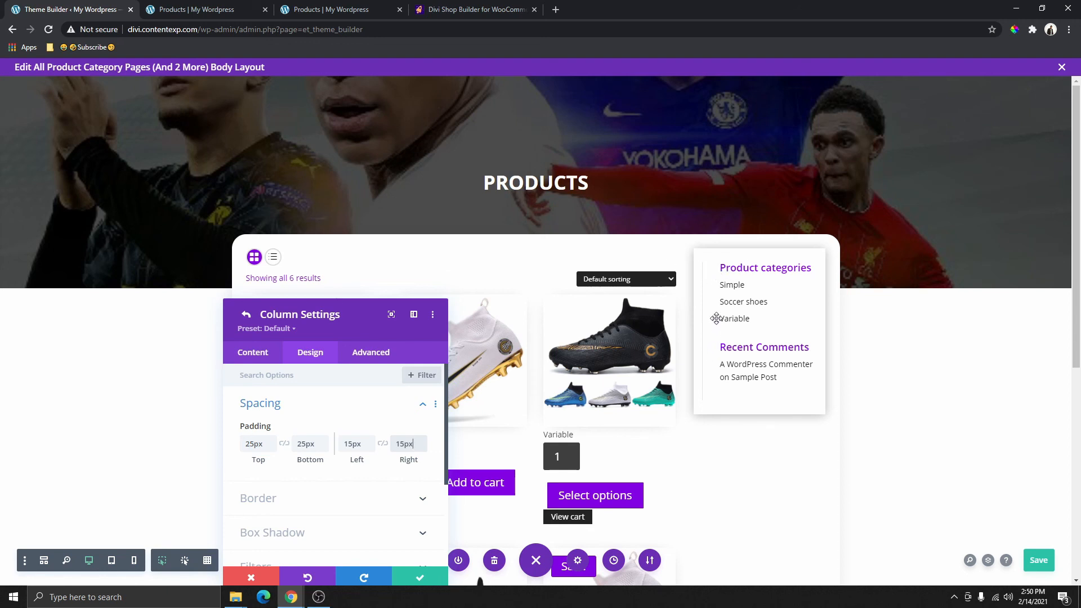
- Set the sidebar column's box shadow blur strength to 40px and spread strength to -10px, and apply the column settings
drag(366, 316, 456, 150)
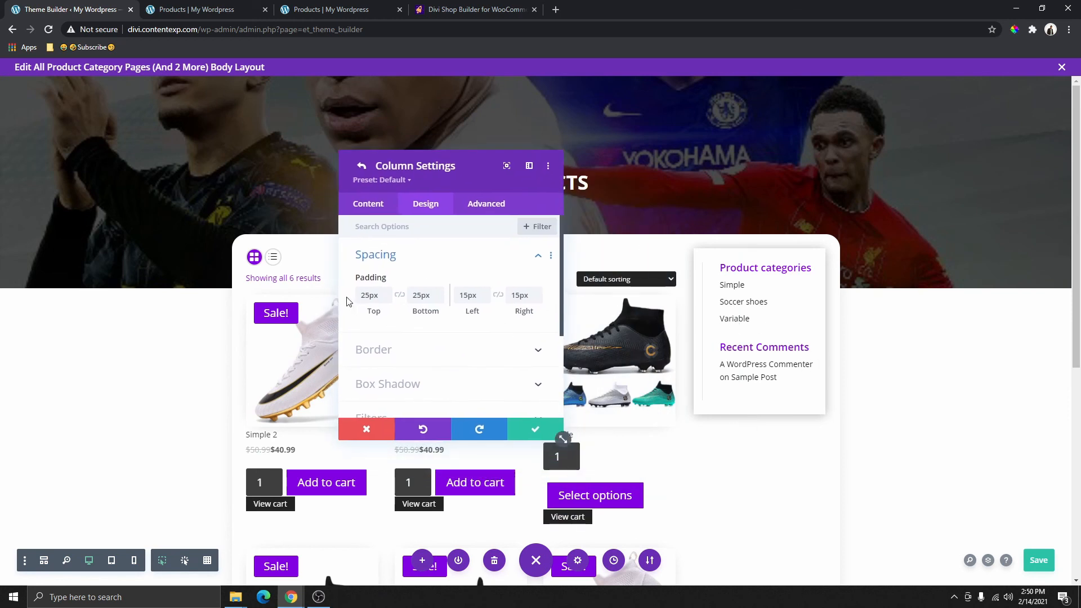
click(420, 385)
scroll(449, 335, down, 3)
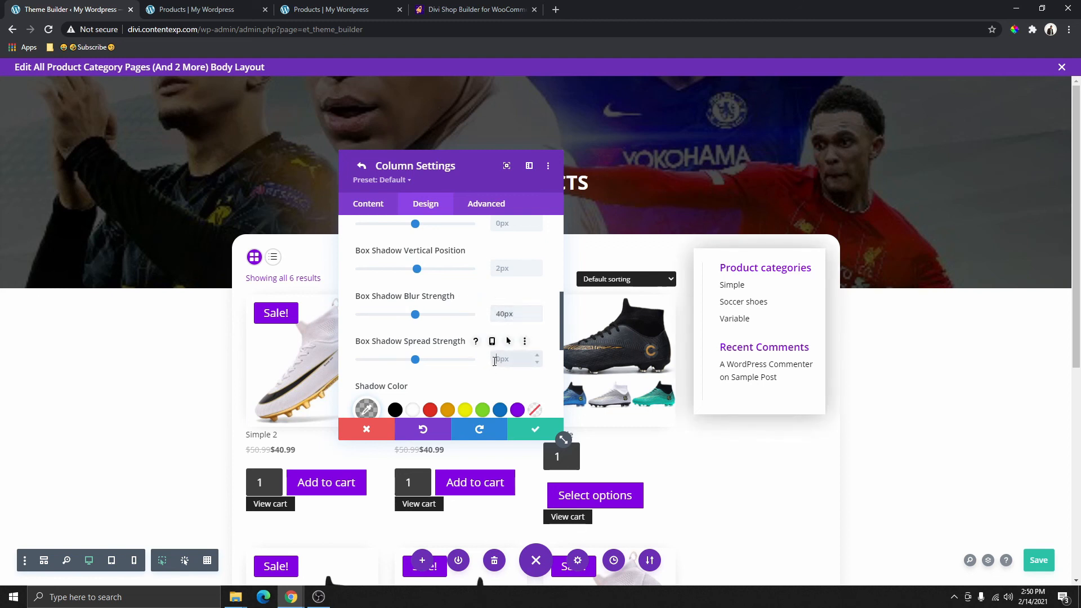
mouse_move(417, 362)
mouse_down()
mouse_move(391, 362)
mouse_move(404, 361)
mouse_up()
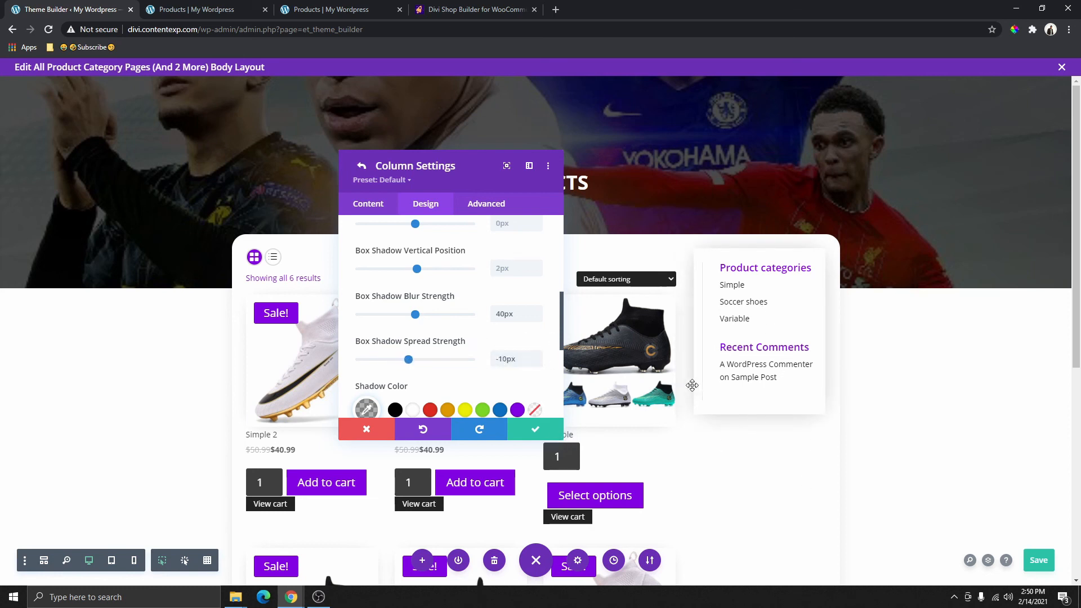
click(547, 432)
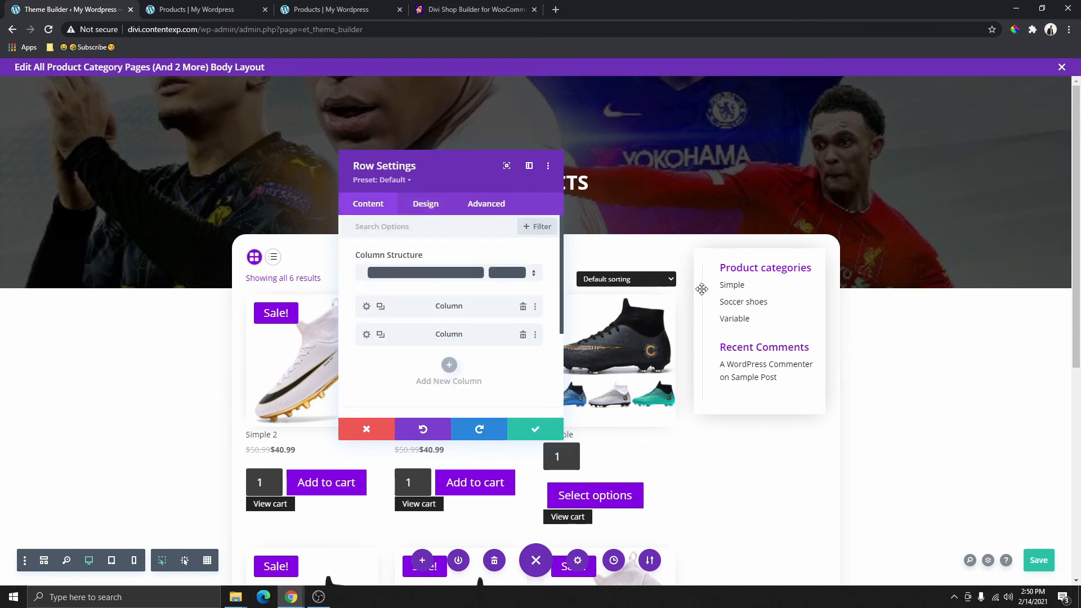
- Turn off the border separator in the layout design settings of the Sidebar module
mouse_move(709, 286)
click(741, 293)
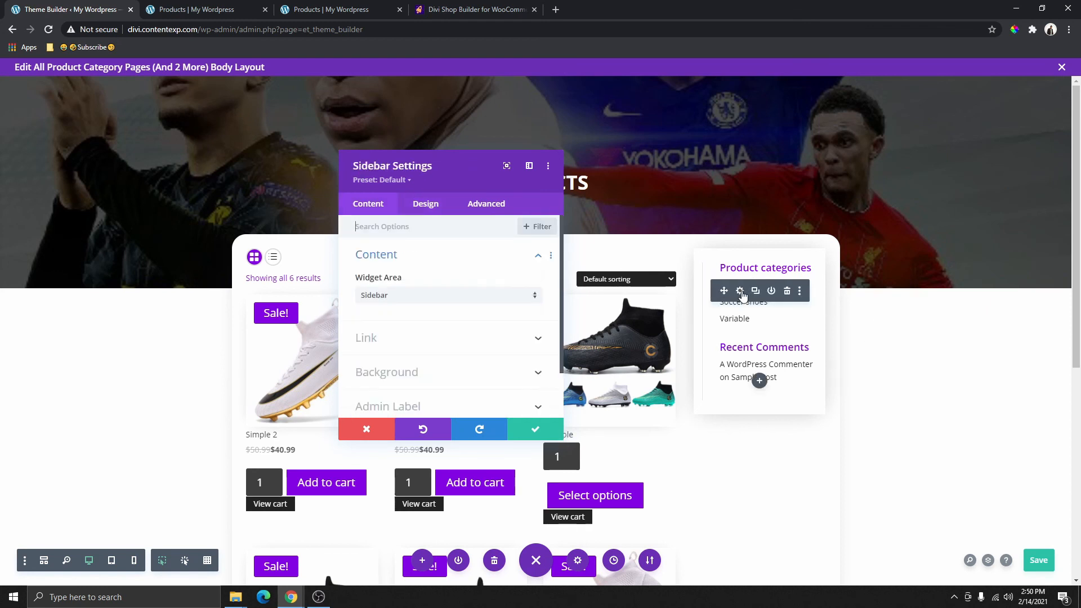
click(426, 216)
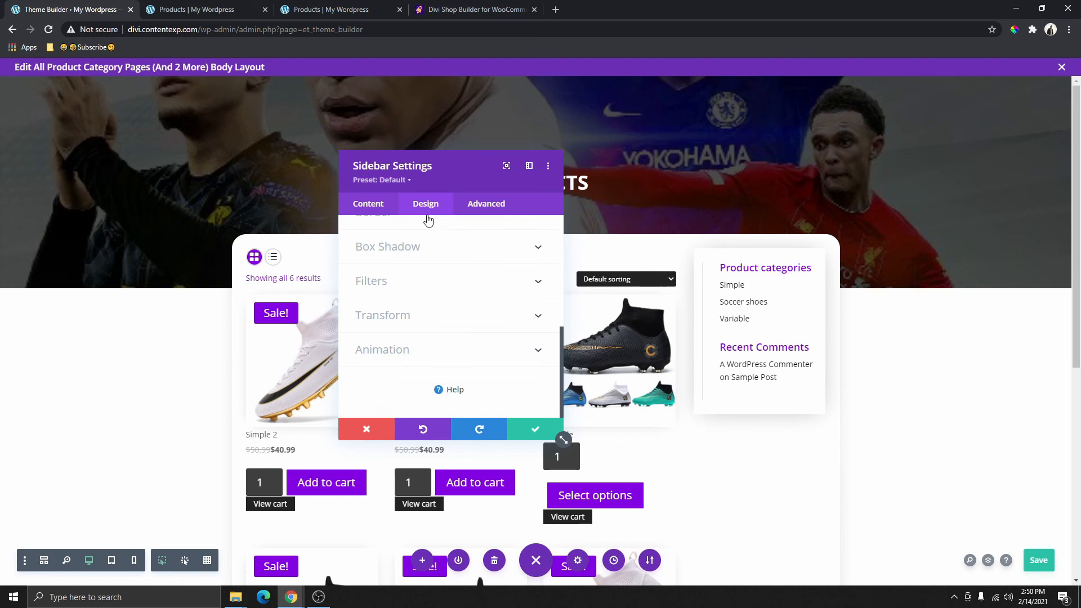
scroll(420, 280, up, 5)
click(402, 256)
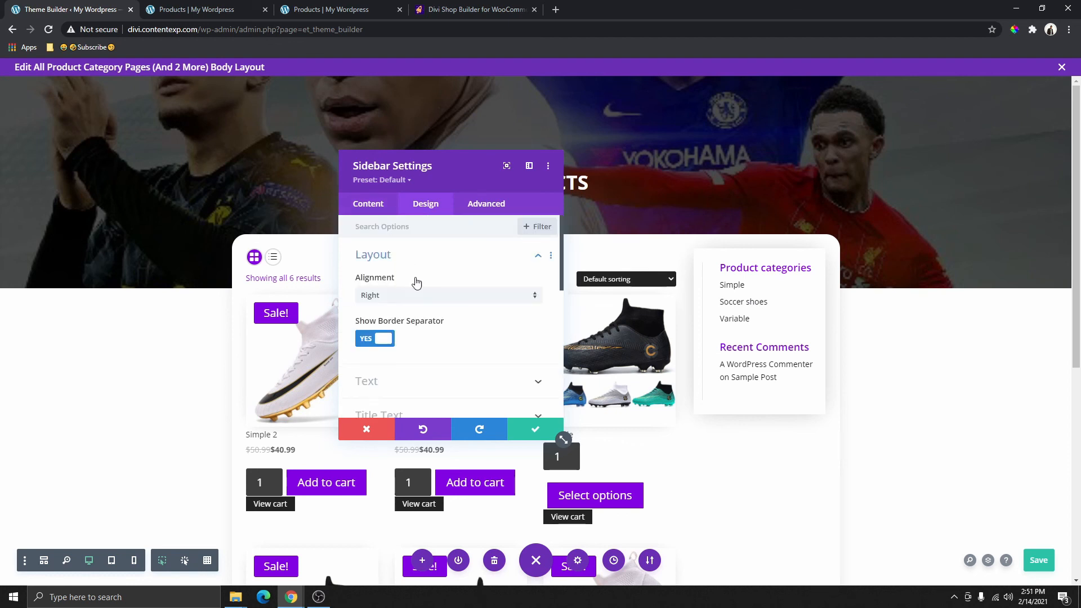
click(366, 339)
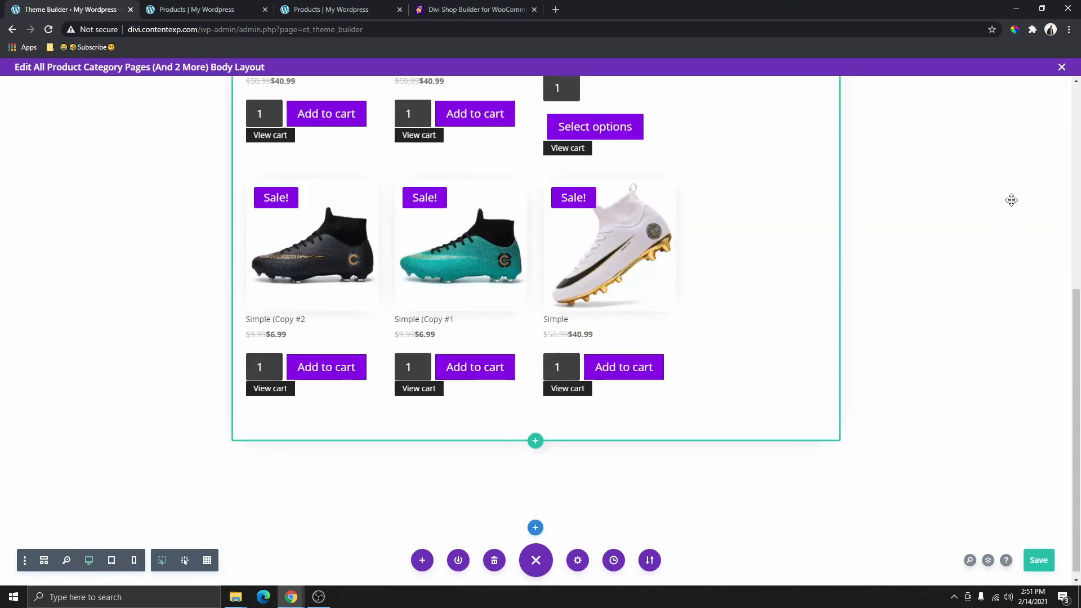
- Close the product category body layout and save the changes in the Divi Theme Builder
scroll(1011, 199, up, 3)
scroll(1008, 166, up, 3)
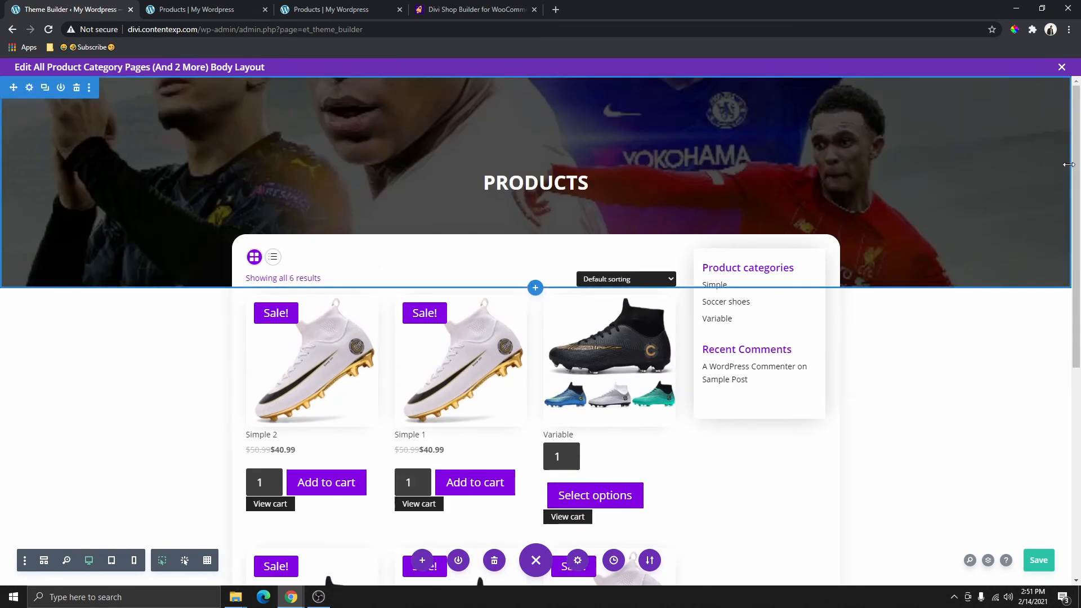
click(1062, 67)
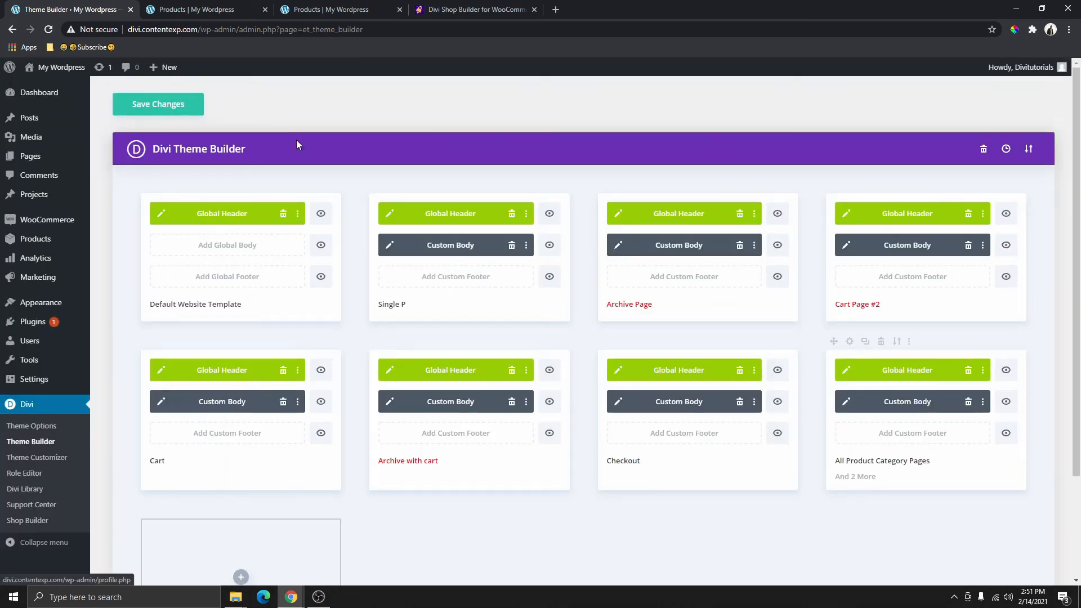
click(158, 111)
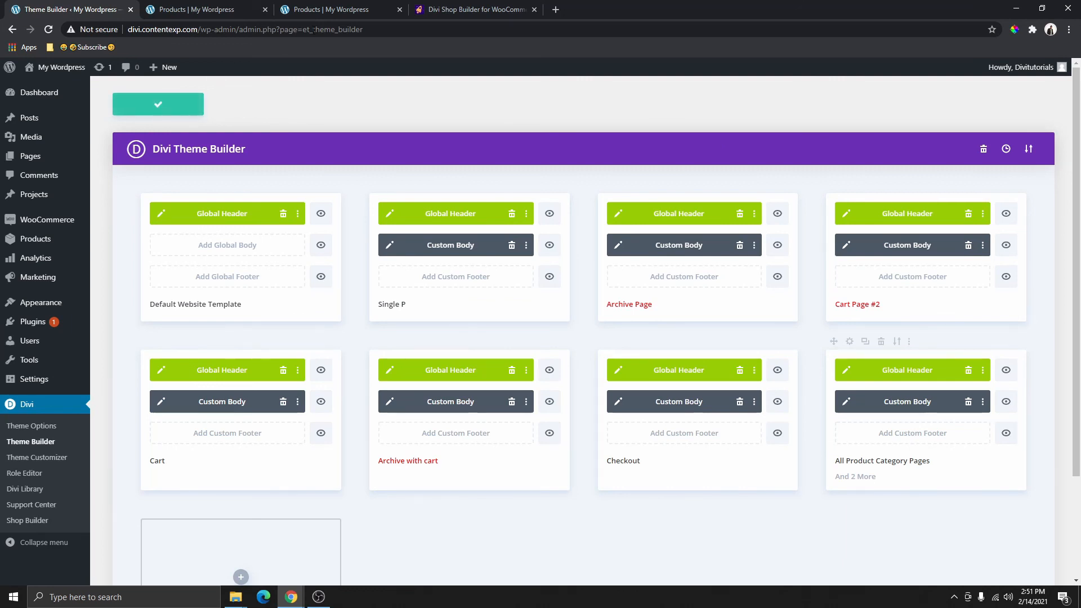
- Reload the live shop page and check the new banner, product grid and sidebar styling
click(340, 11)
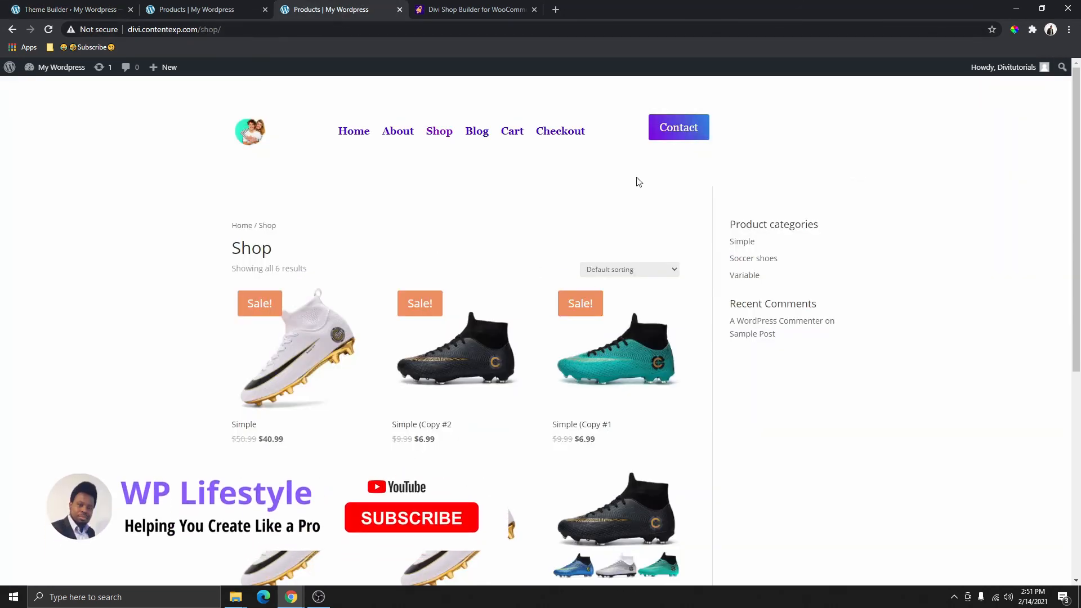
click(48, 31)
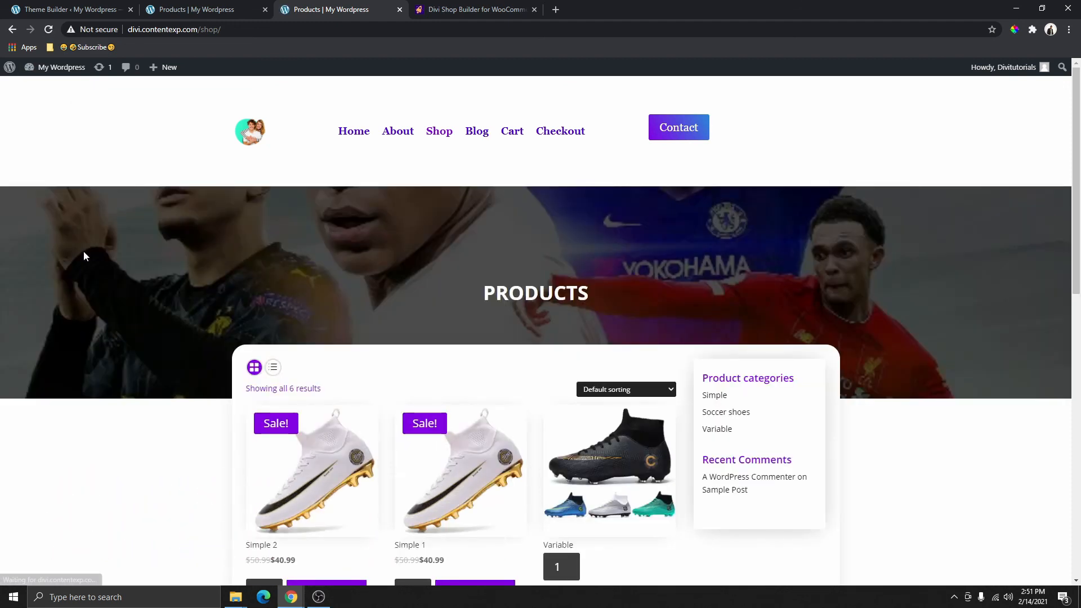
scroll(647, 325, down, 4)
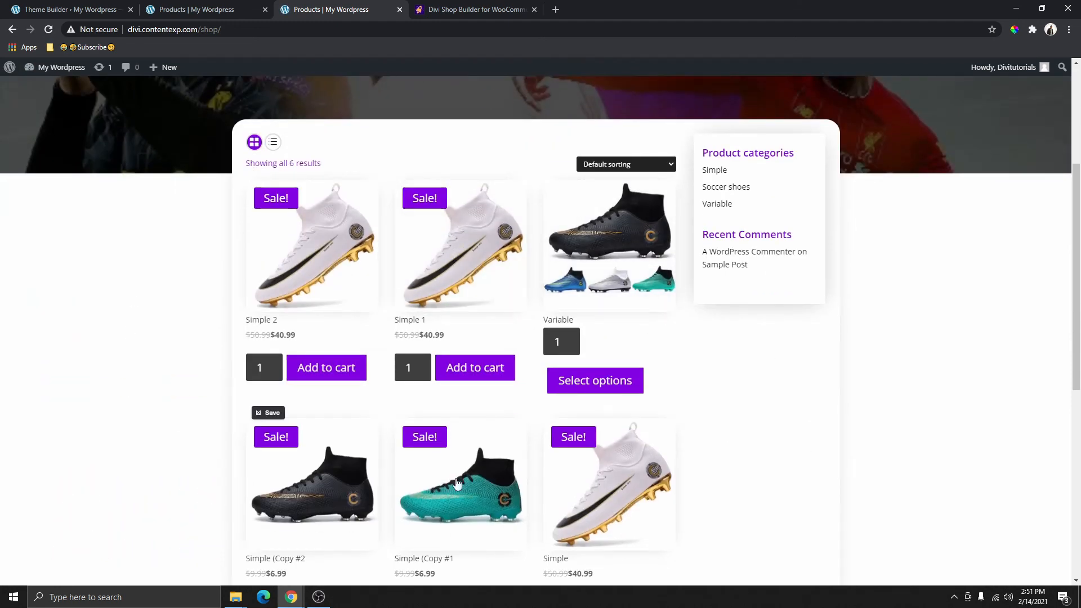
scroll(539, 362, down, 4)
scroll(540, 362, up, 4)
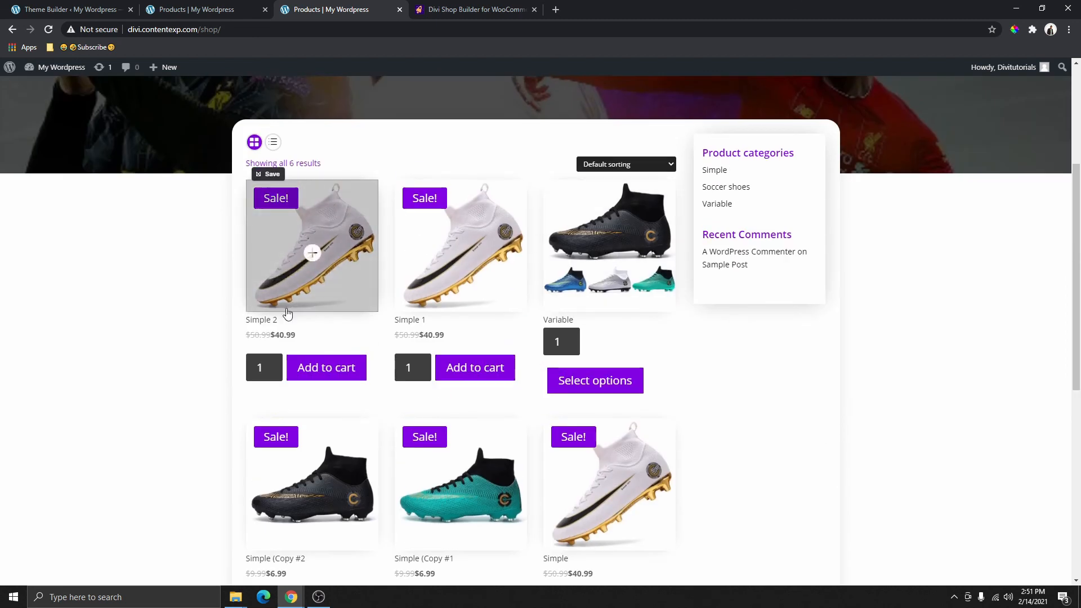
- Add the Simple 2, Simple 1, Simple (Copy #1 and Simple (Copy #2 products to the cart from the shop page
click(329, 370)
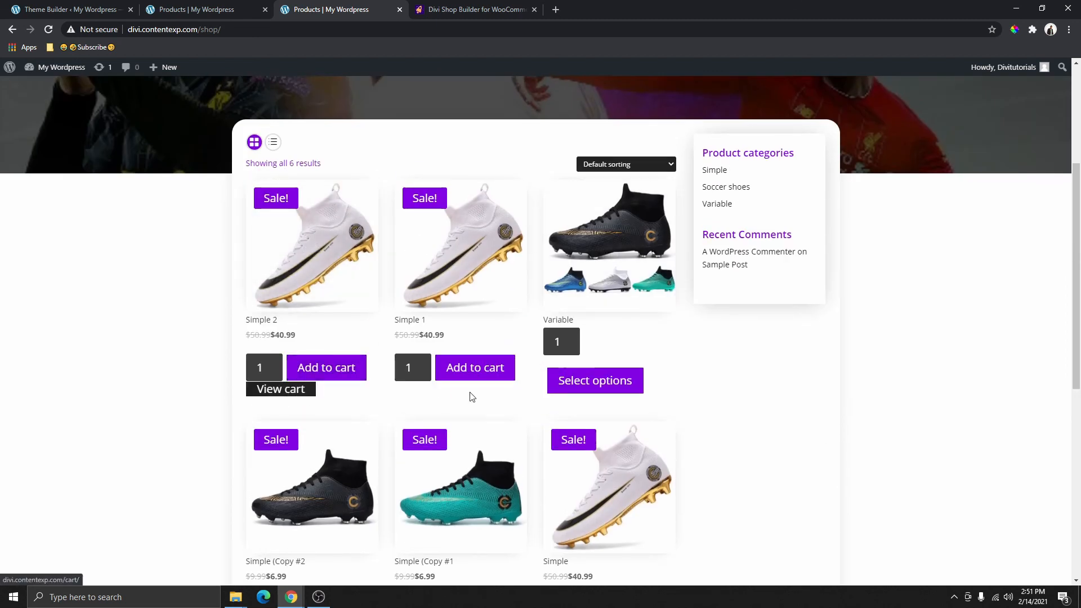
click(483, 369)
scroll(485, 394, down, 2)
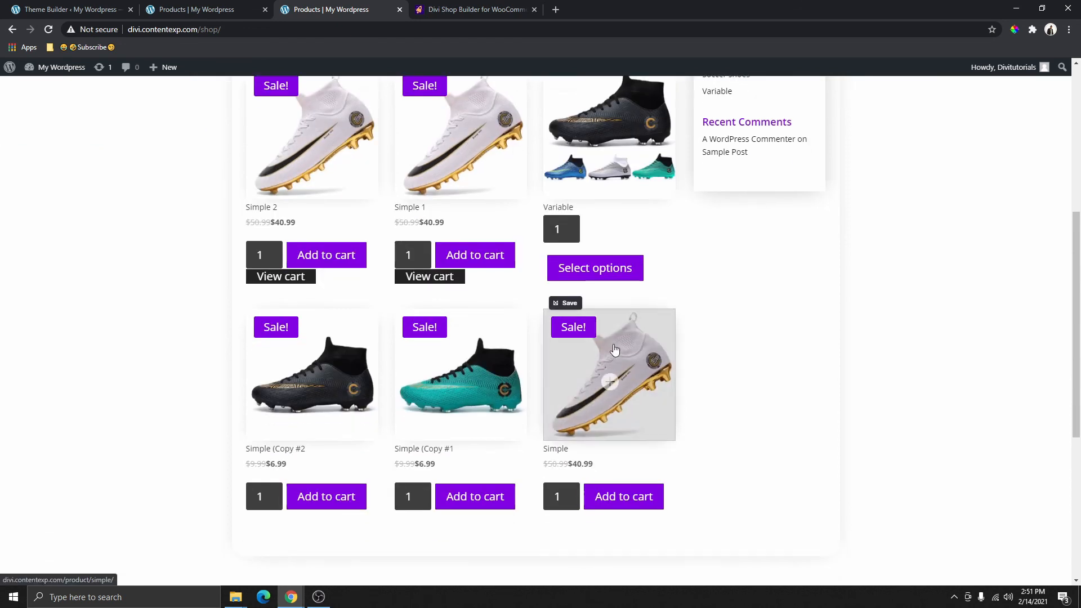
click(488, 503)
click(329, 501)
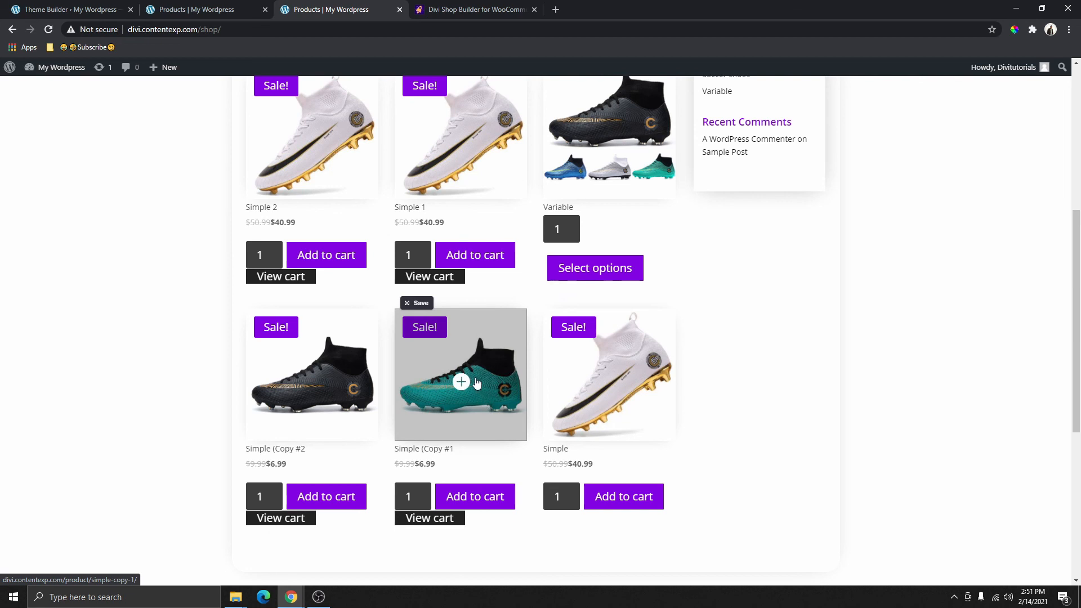
- Look at the product page of the teal Simple (Copy #1 shoe and return to the shop page
click(477, 383)
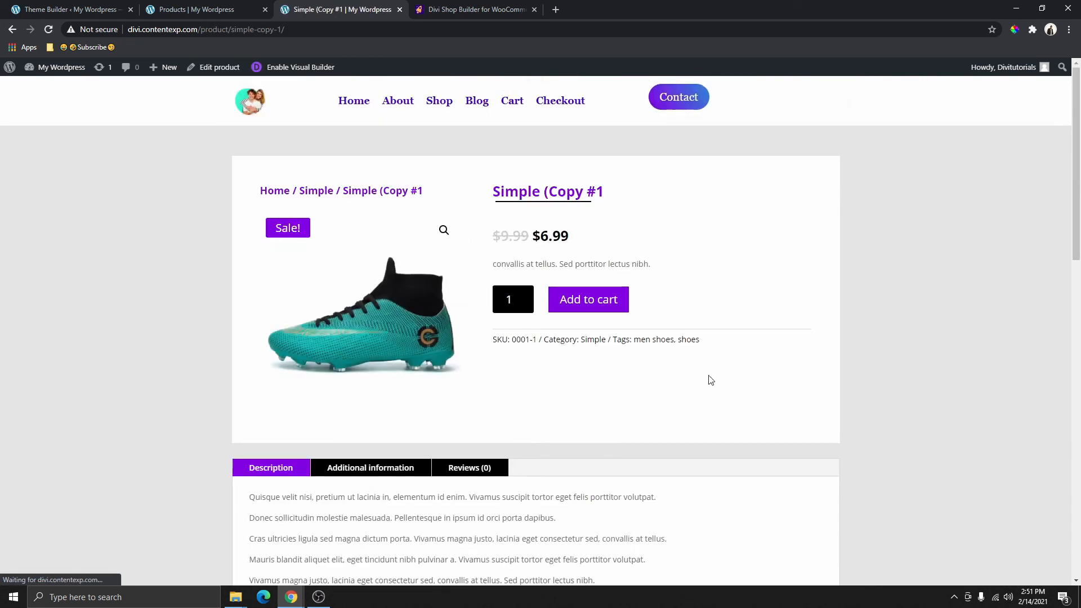
click(439, 101)
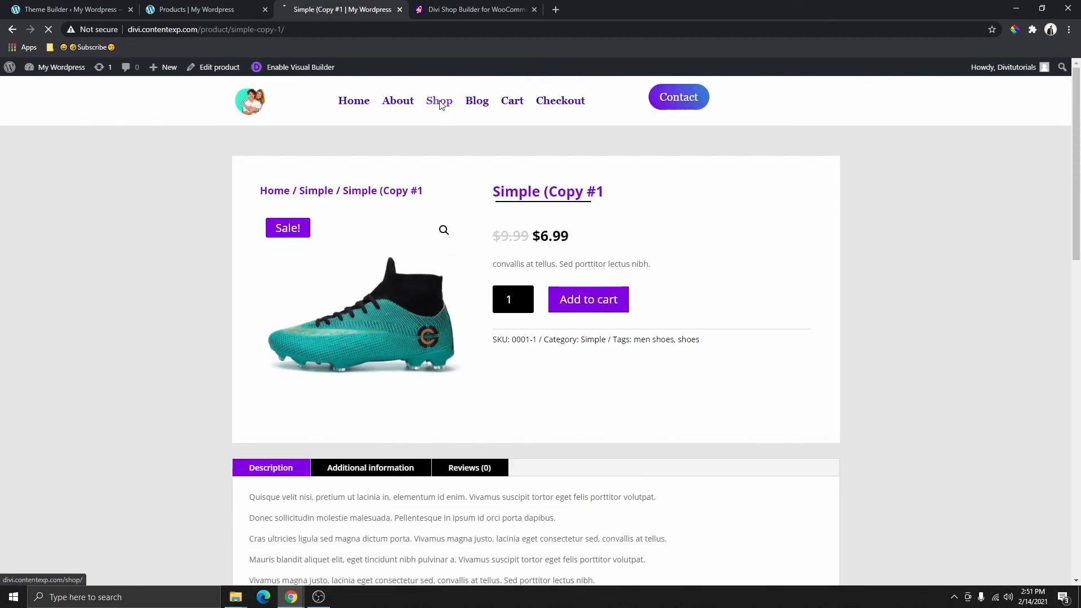
- Add both top-row Simple shoes and both Simple (Copy shoes to the cart once more from the reloaded shop page
scroll(461, 276, down, 6)
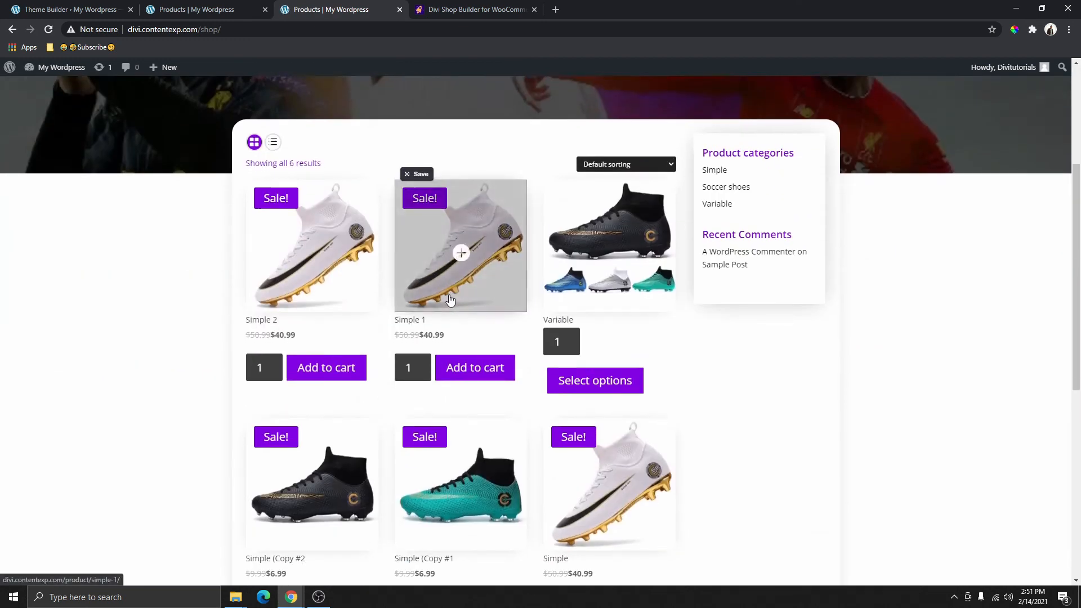
click(450, 256)
click(326, 258)
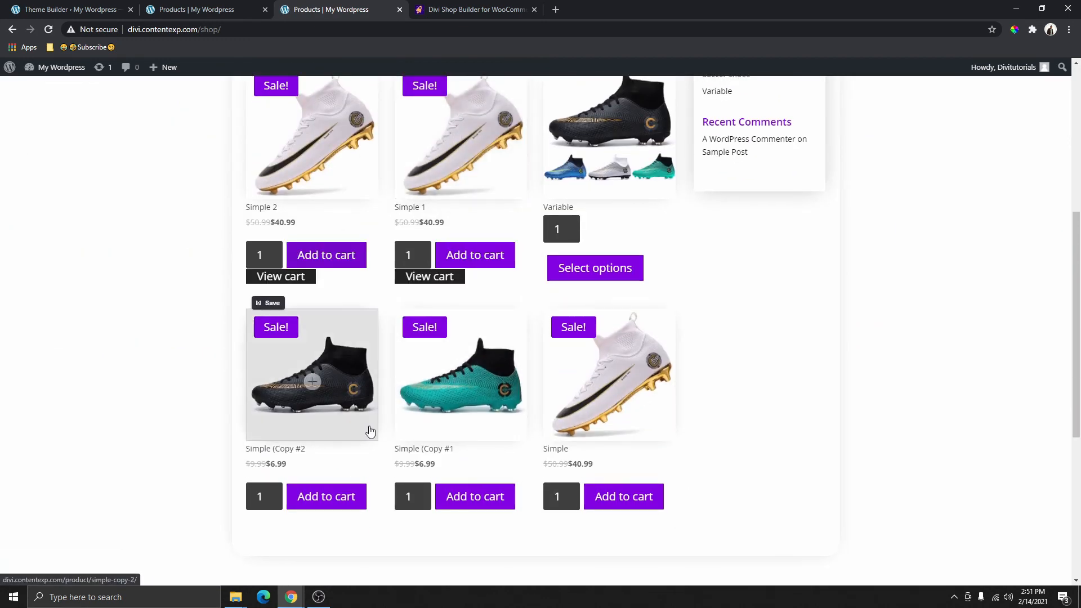
click(344, 499)
click(446, 500)
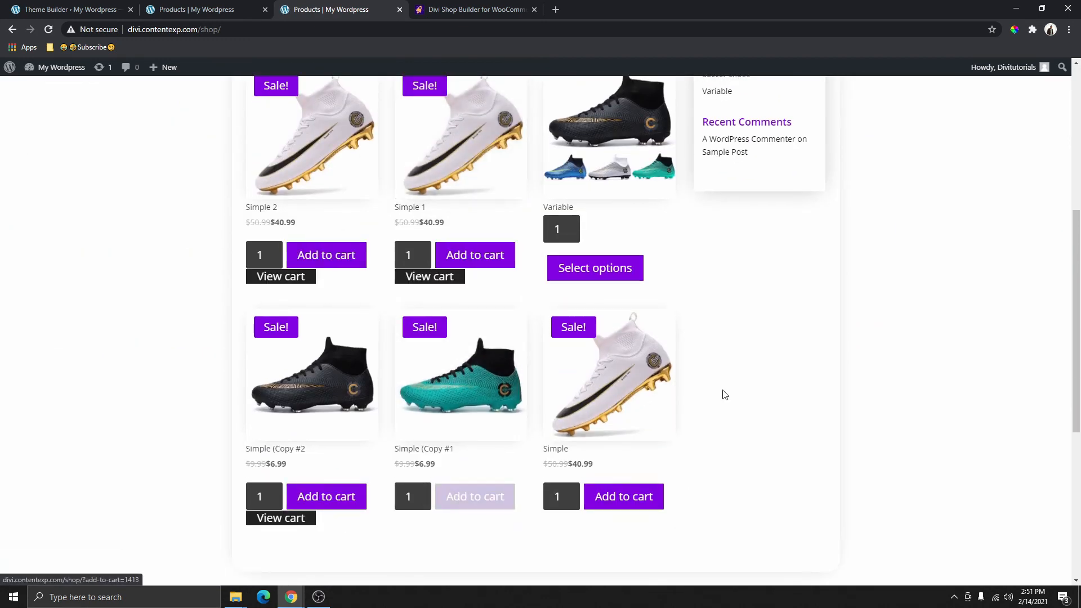
- Review the items and order summary on the cart page, and return to the shop page to examine its layout
click(437, 279)
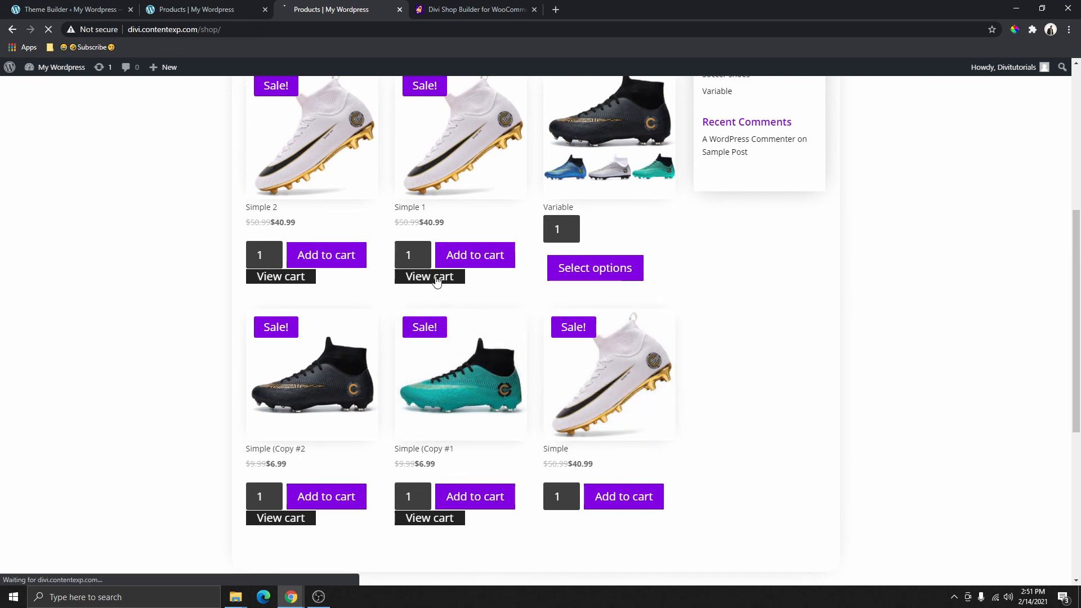
scroll(434, 282, down, 4)
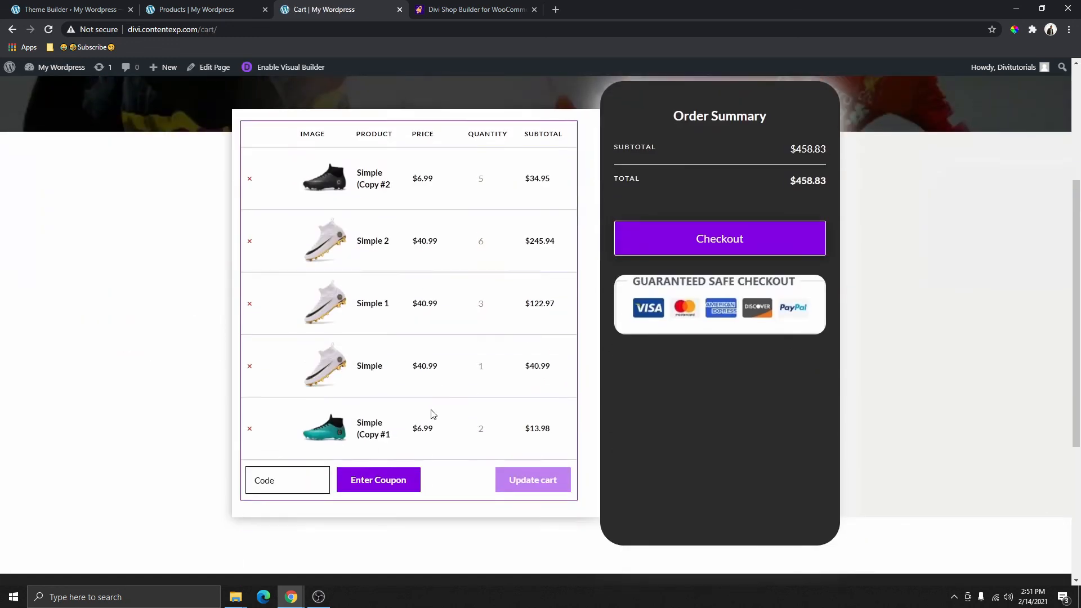
scroll(207, 107, up, 4)
click(14, 33)
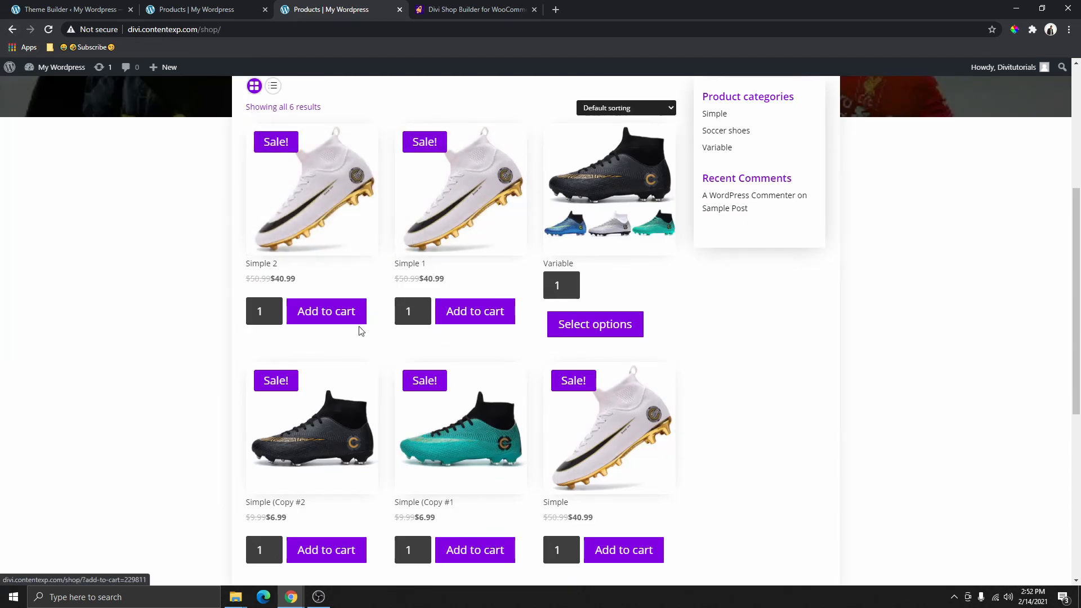
scroll(556, 330, down, 3)
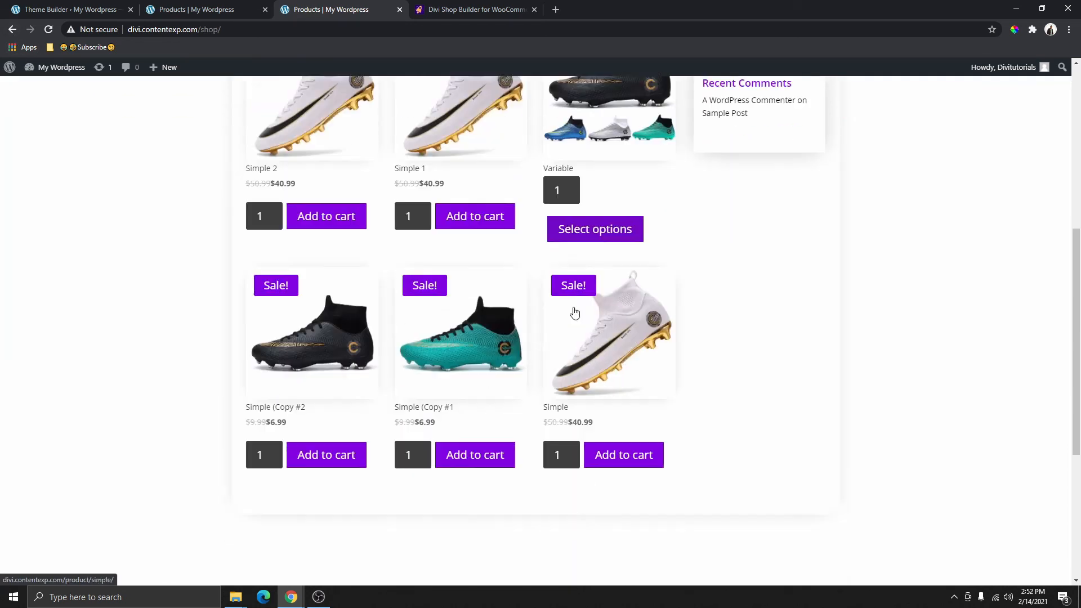
scroll(555, 394, up, 3)
scroll(555, 394, up, 3)
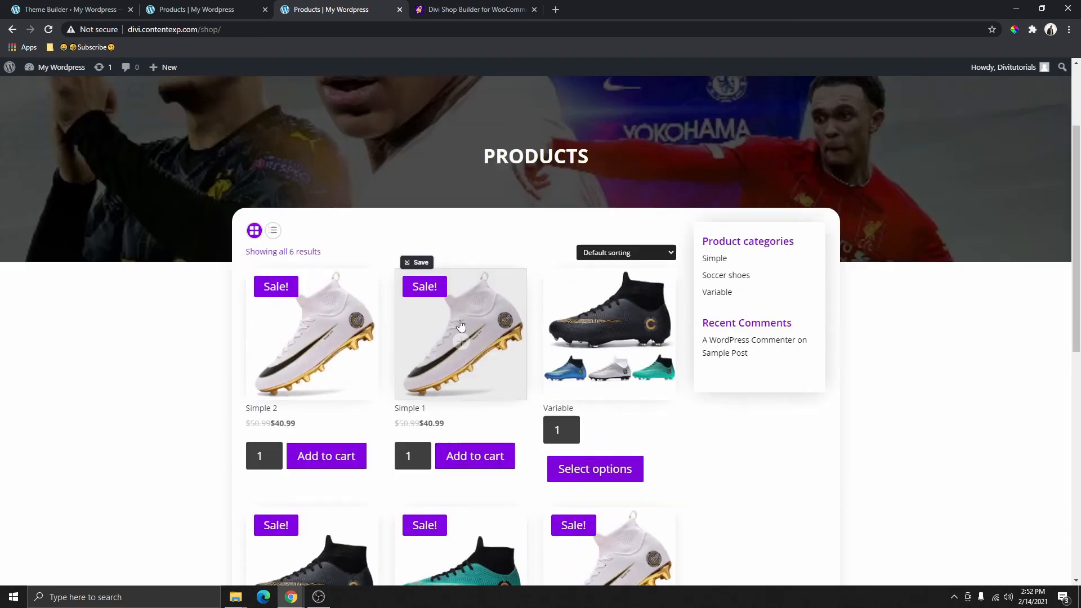
scroll(410, 294, down, 3)
scroll(536, 321, up, 3)
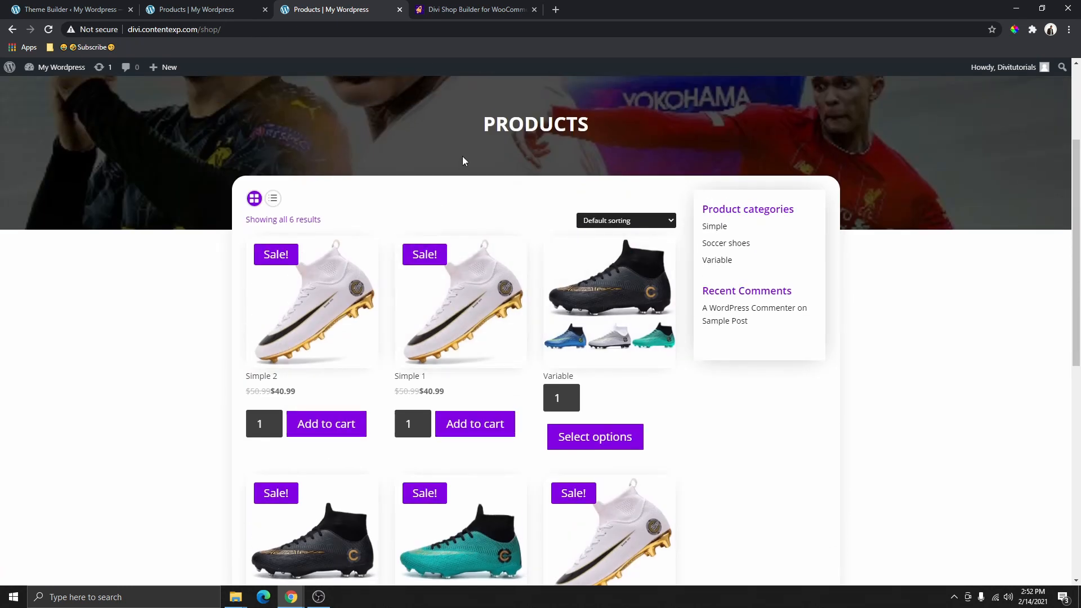
- Look at the licence options on the Divi Shop Builder for WooCommerce product page and return to the shop page
click(483, 10)
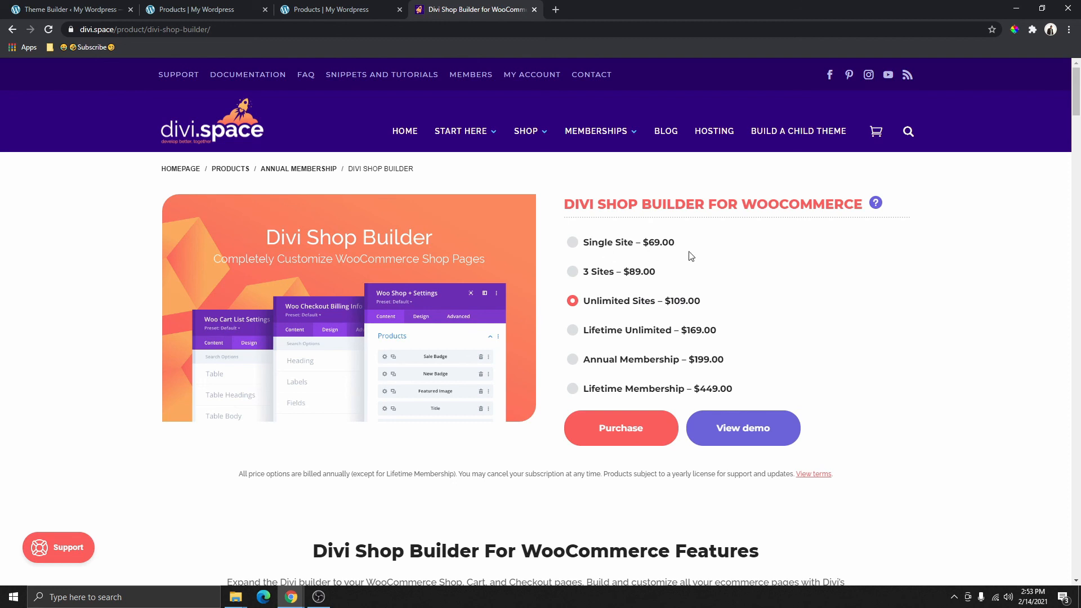
click(346, 11)
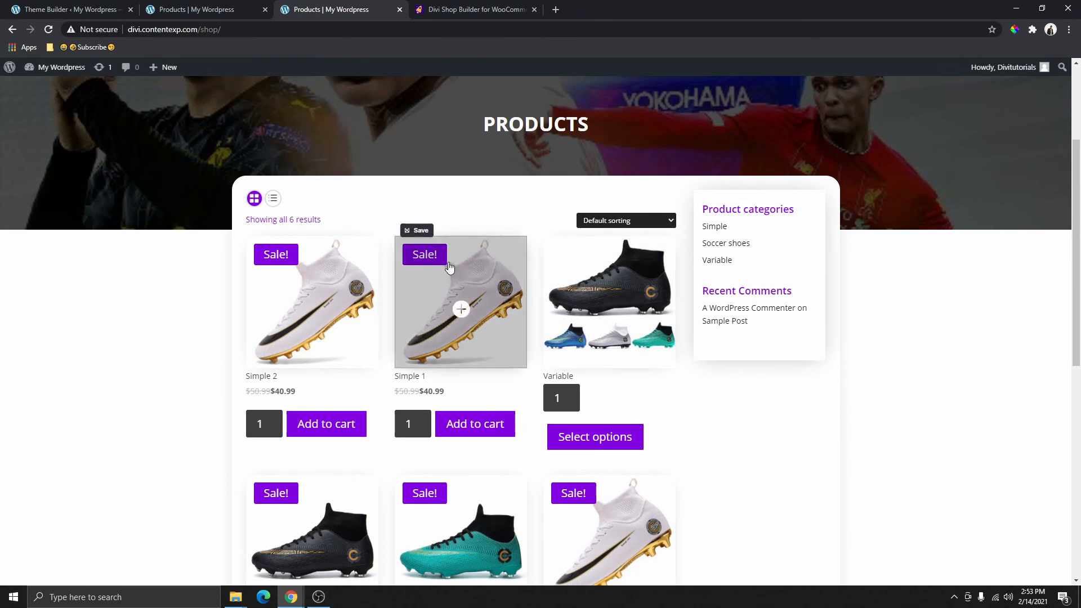
scroll(449, 285, down, 1)
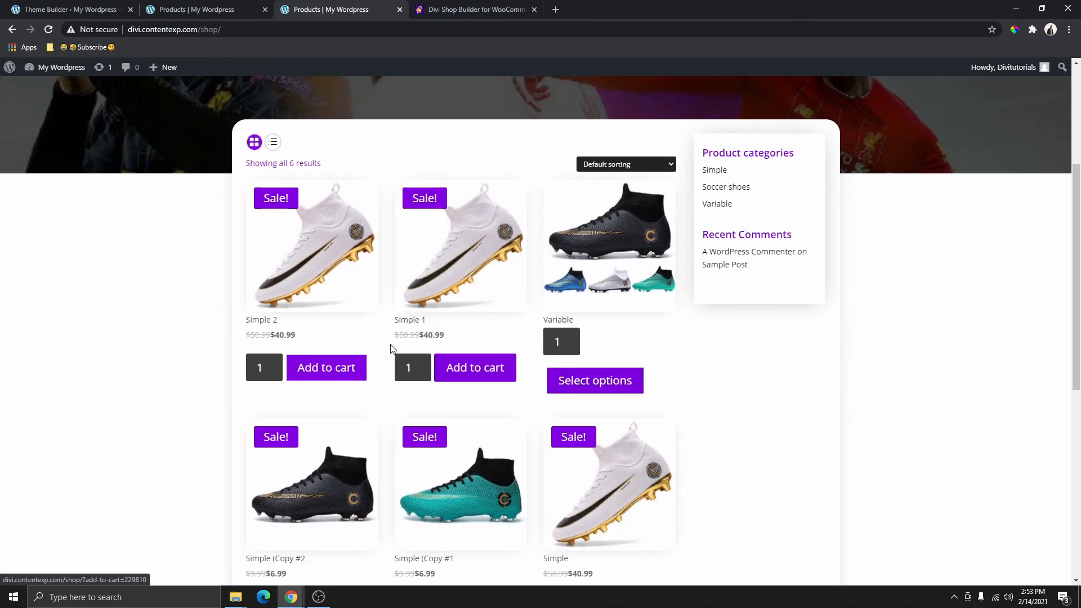